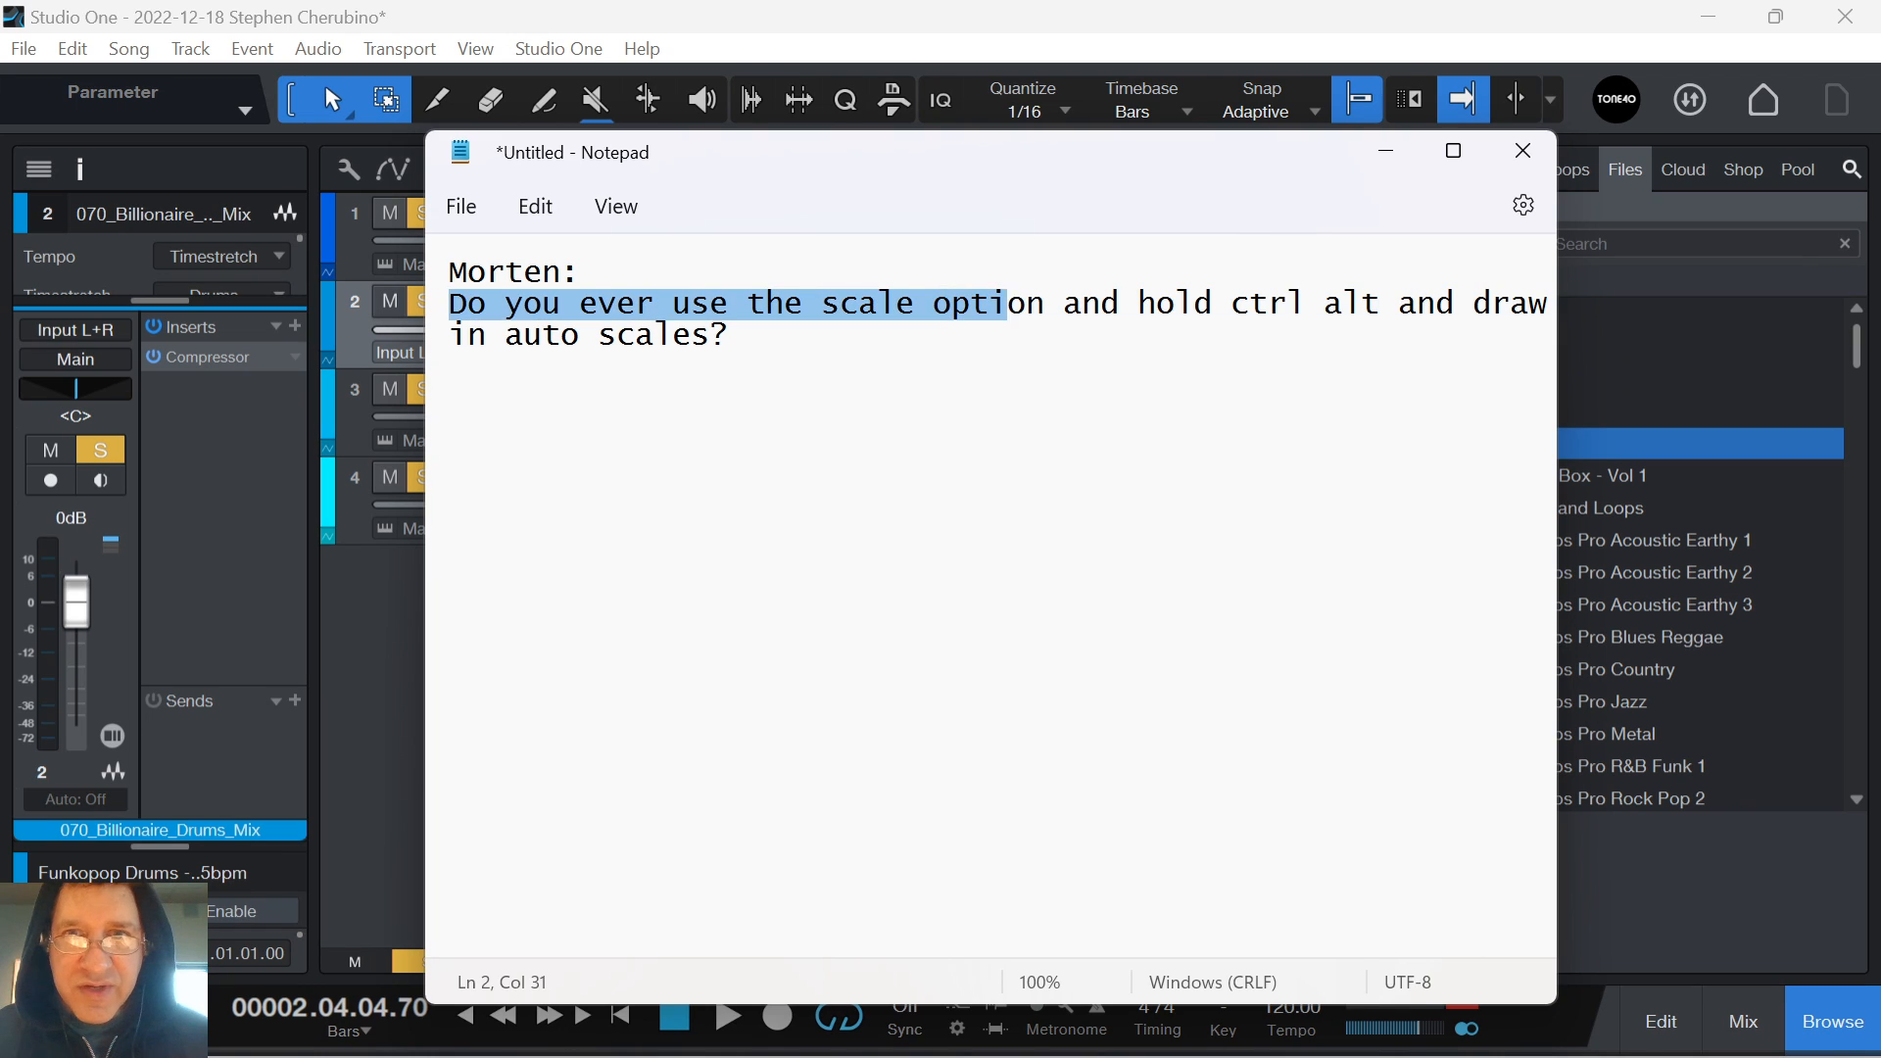
# Highlight the viewer's question in the note, switch to Studio One and play the song from the beginning
pyautogui.hotkey('shift', 'End')
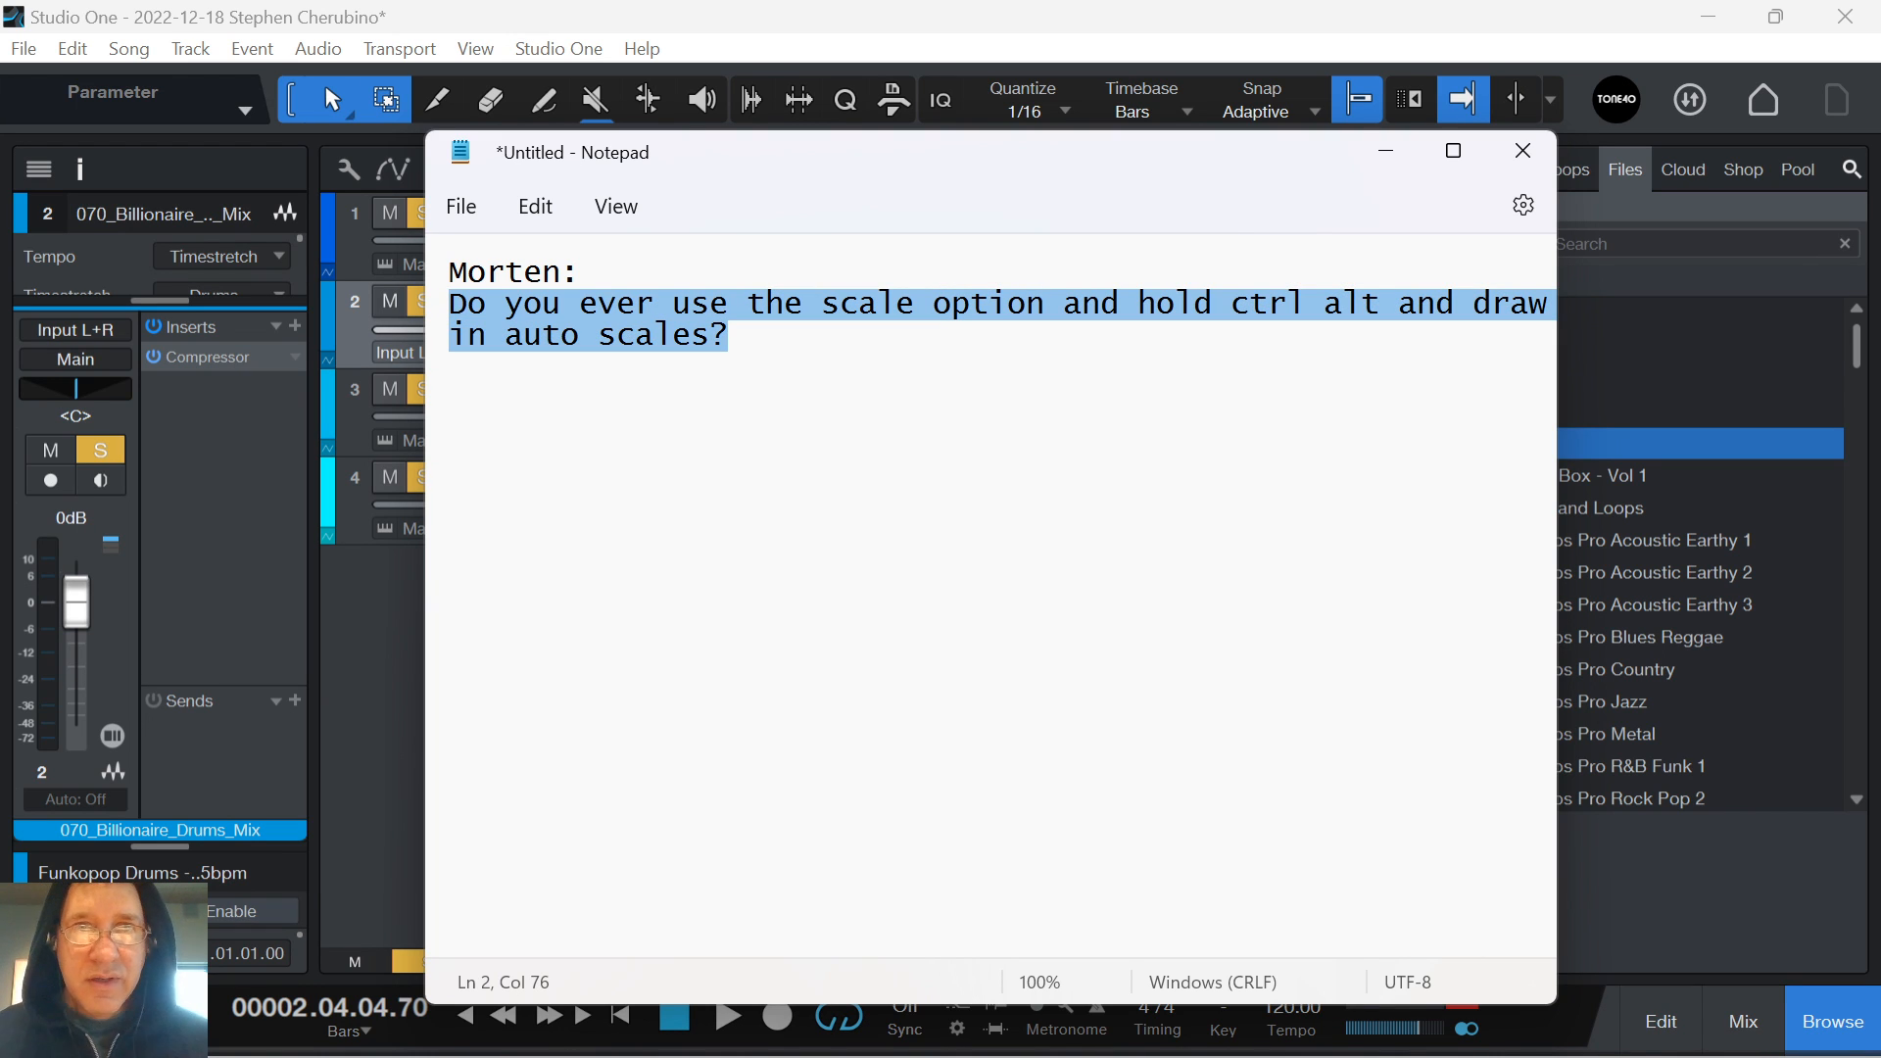
pyautogui.click(793, 36)
pyautogui.click(621, 1019)
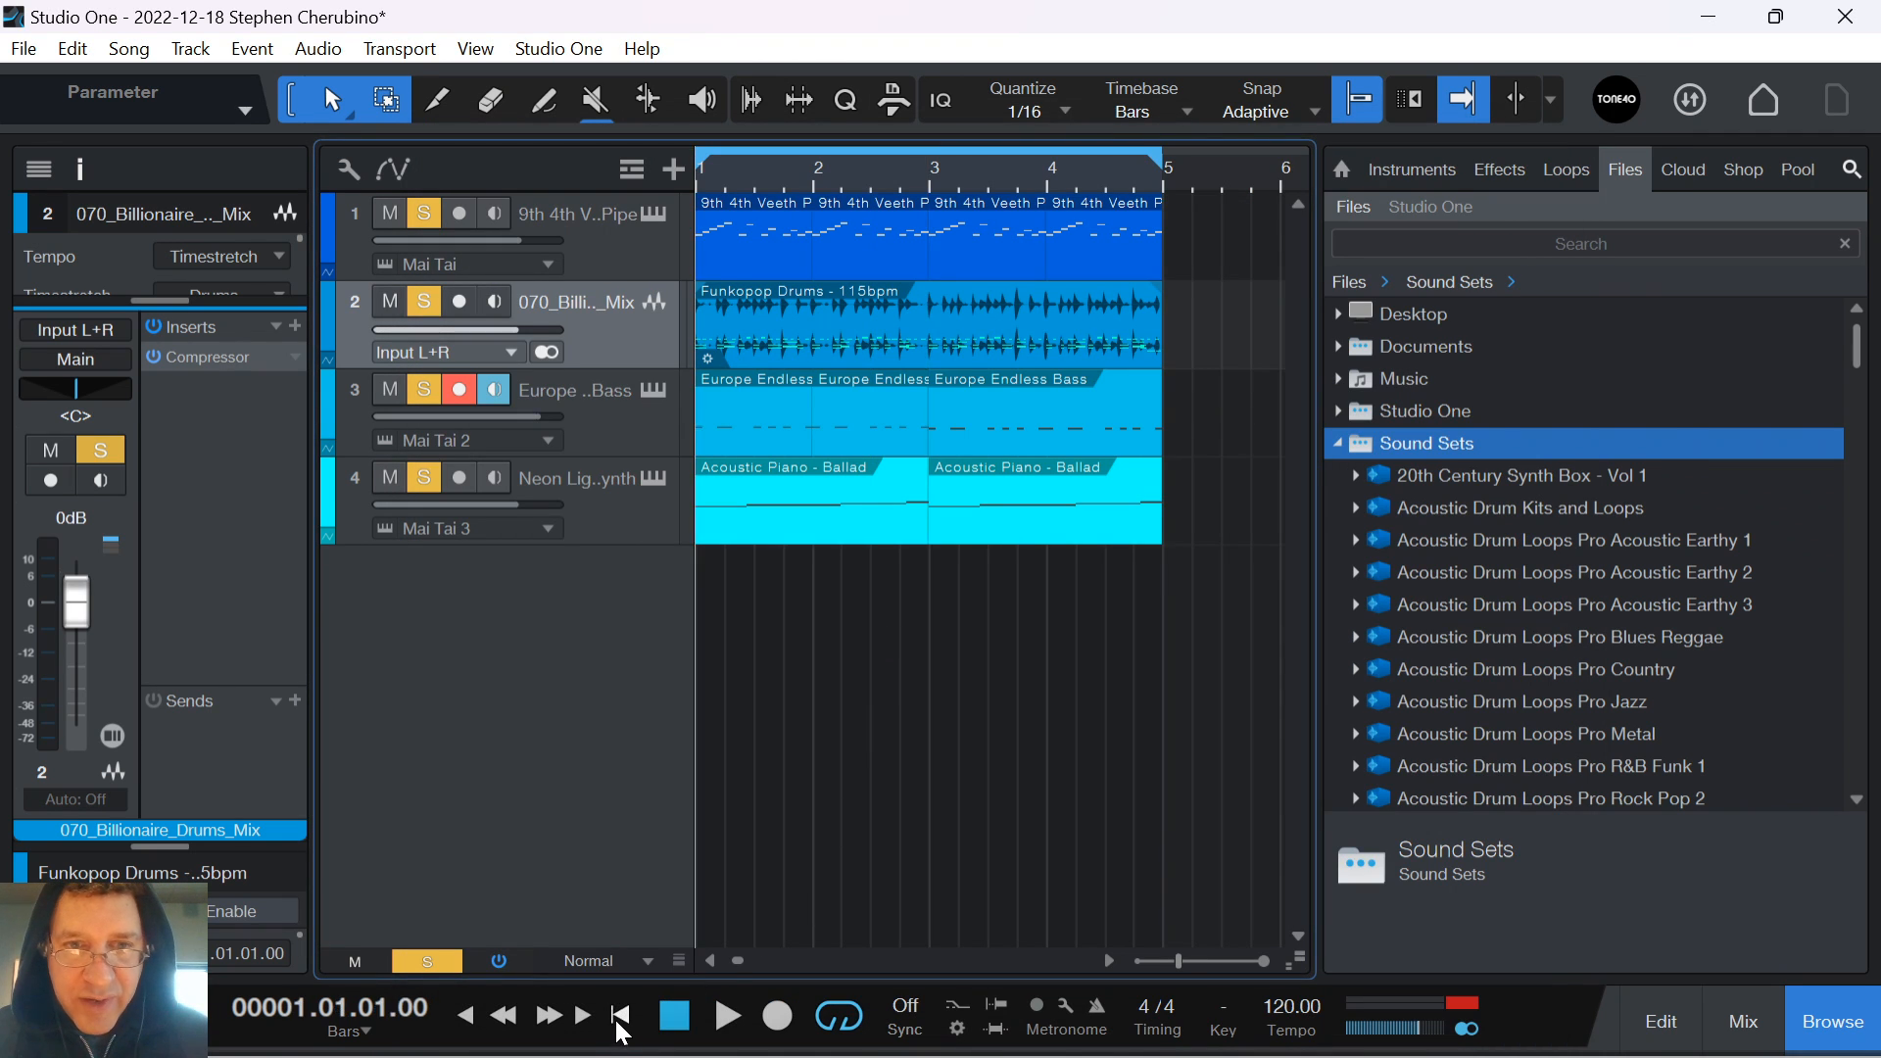
pyautogui.moveTo(785, 199); pyautogui.dragTo(878, 182)
pyautogui.click(722, 1025)
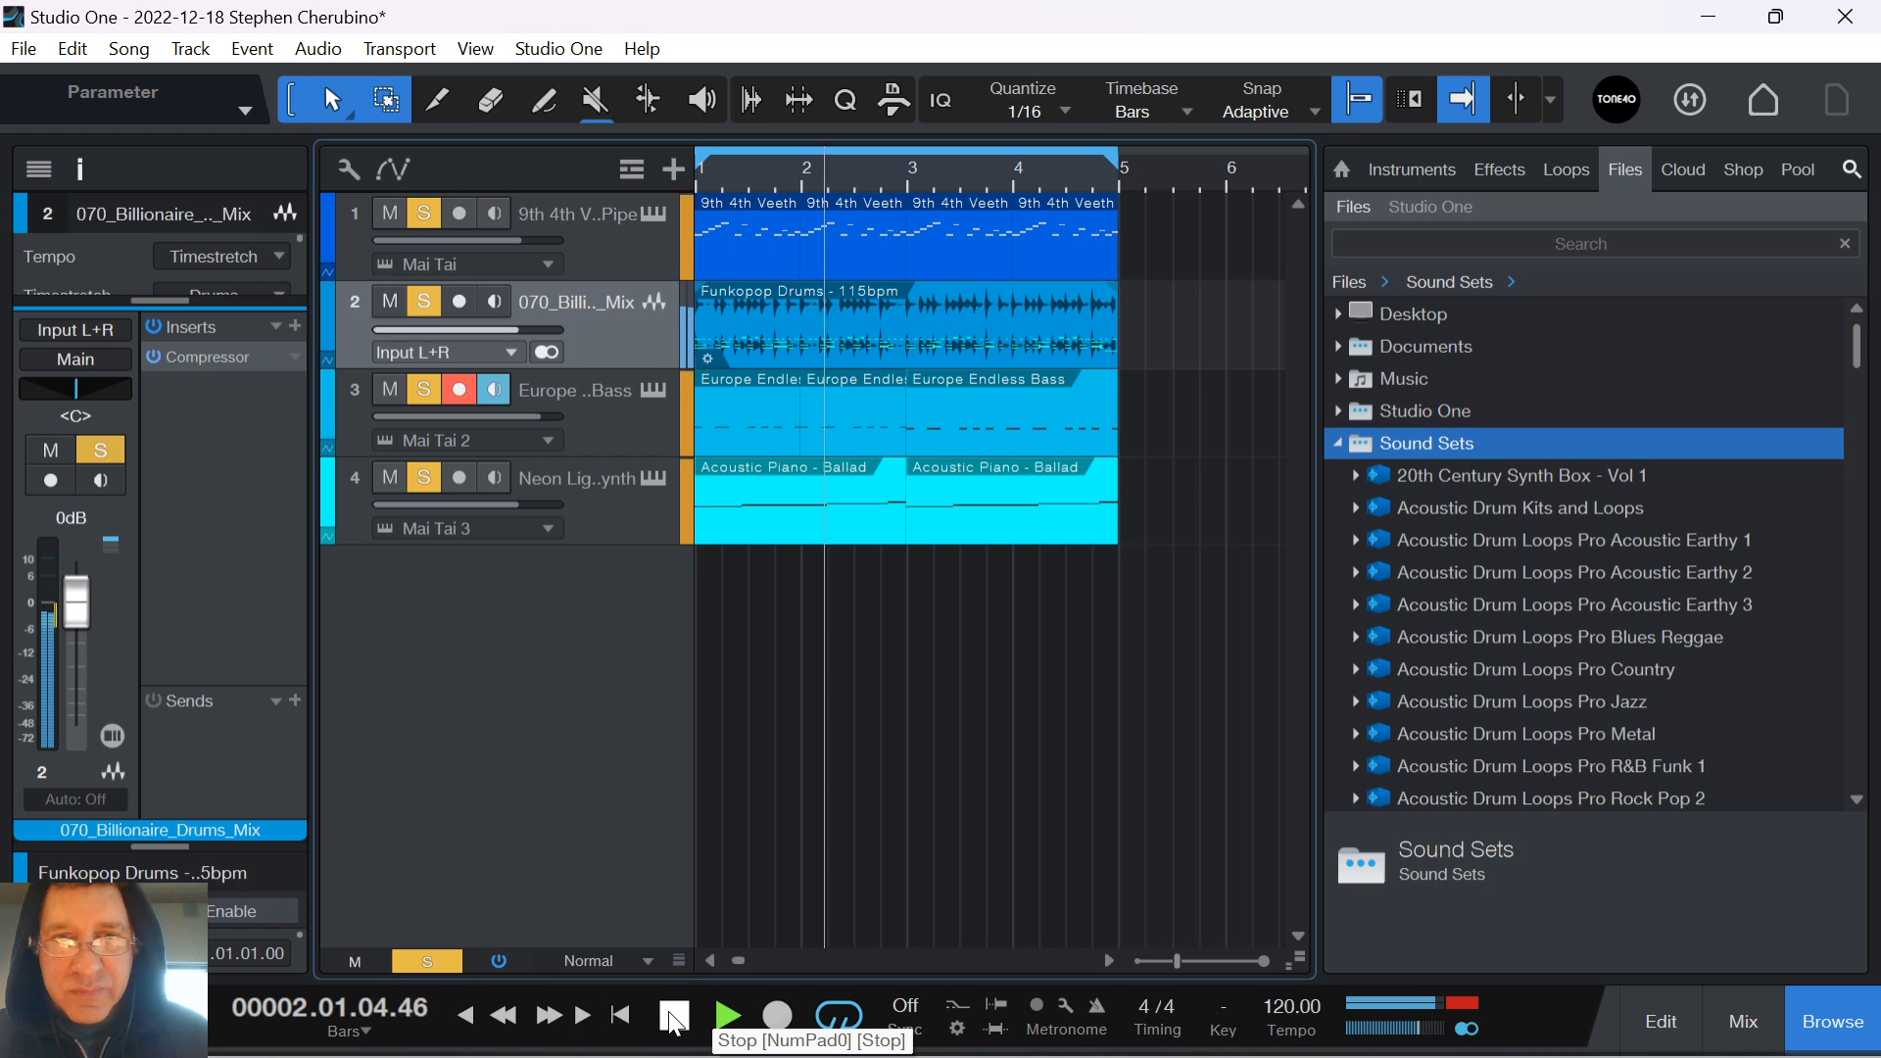
# Lower the filter cutoff of the first track's Mai Tai synth to 44.26 Hz during playback, and stop the song
pyautogui.click(654, 210)
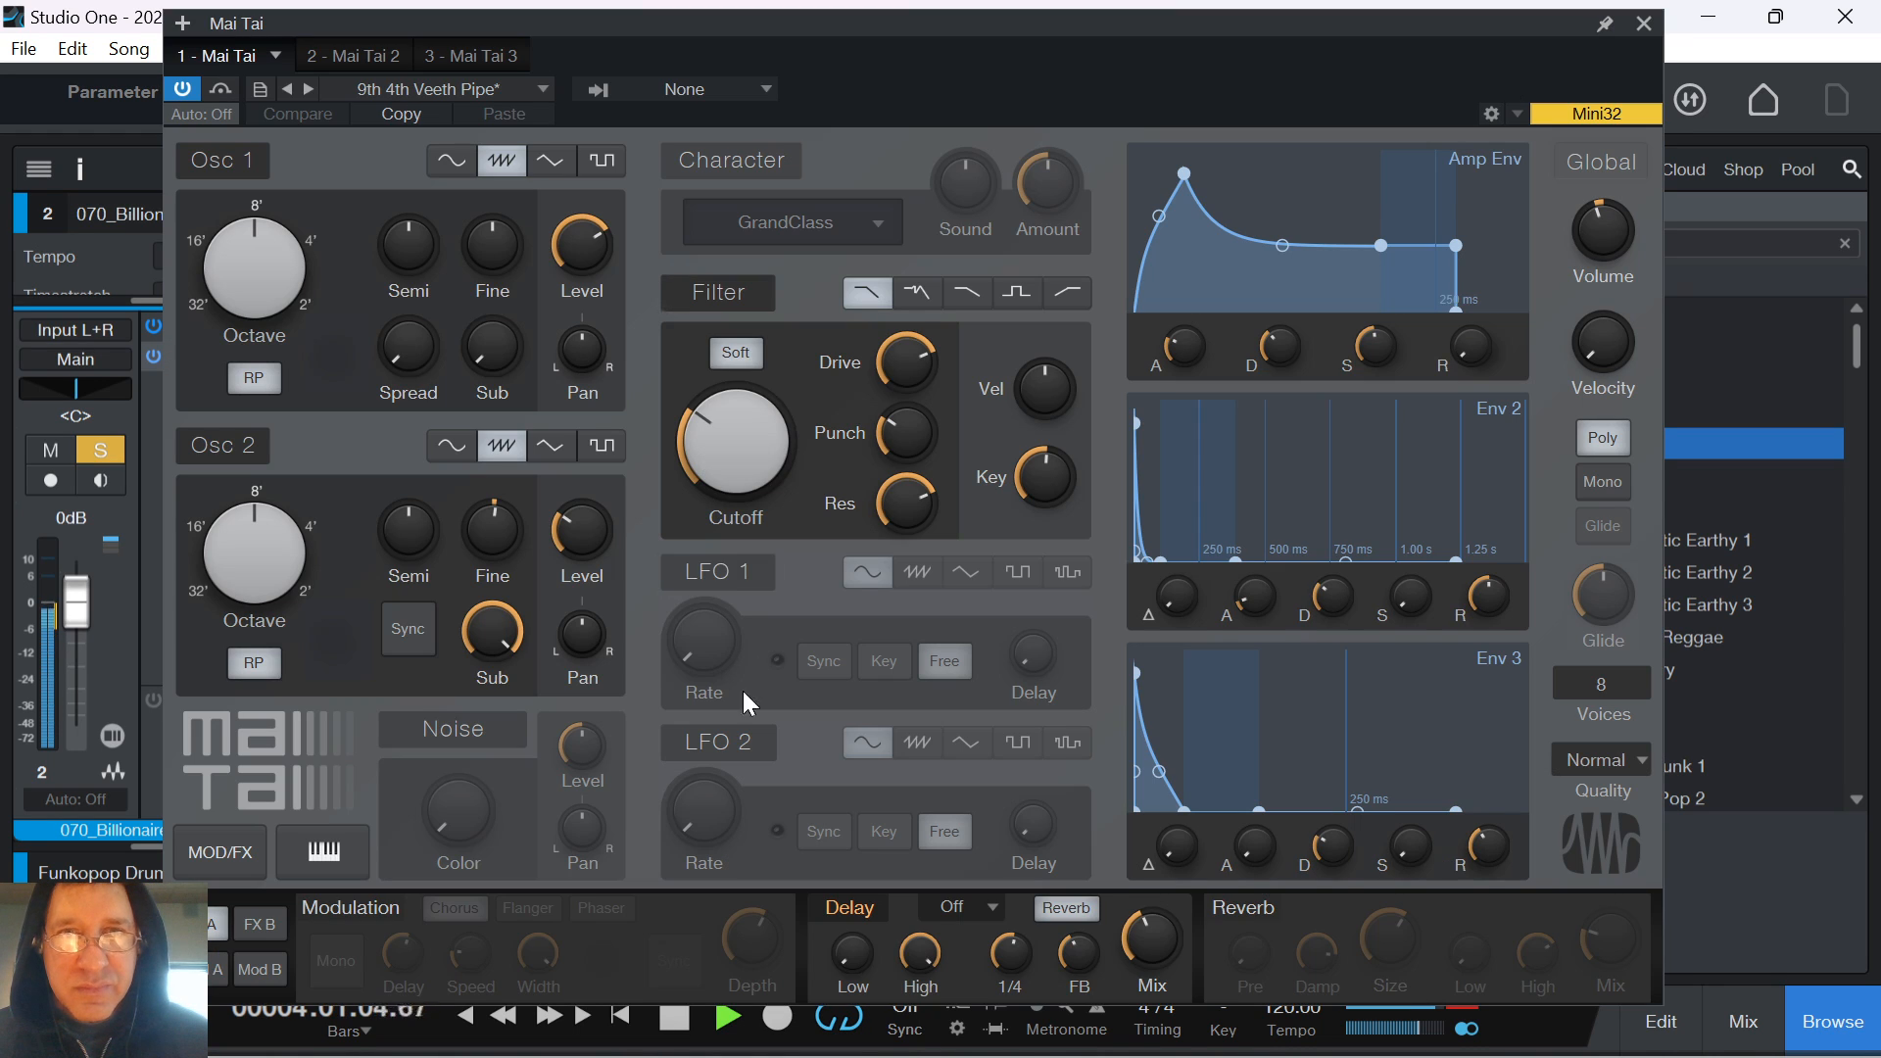
pyautogui.moveTo(720, 413); pyautogui.dragTo(699, 490)
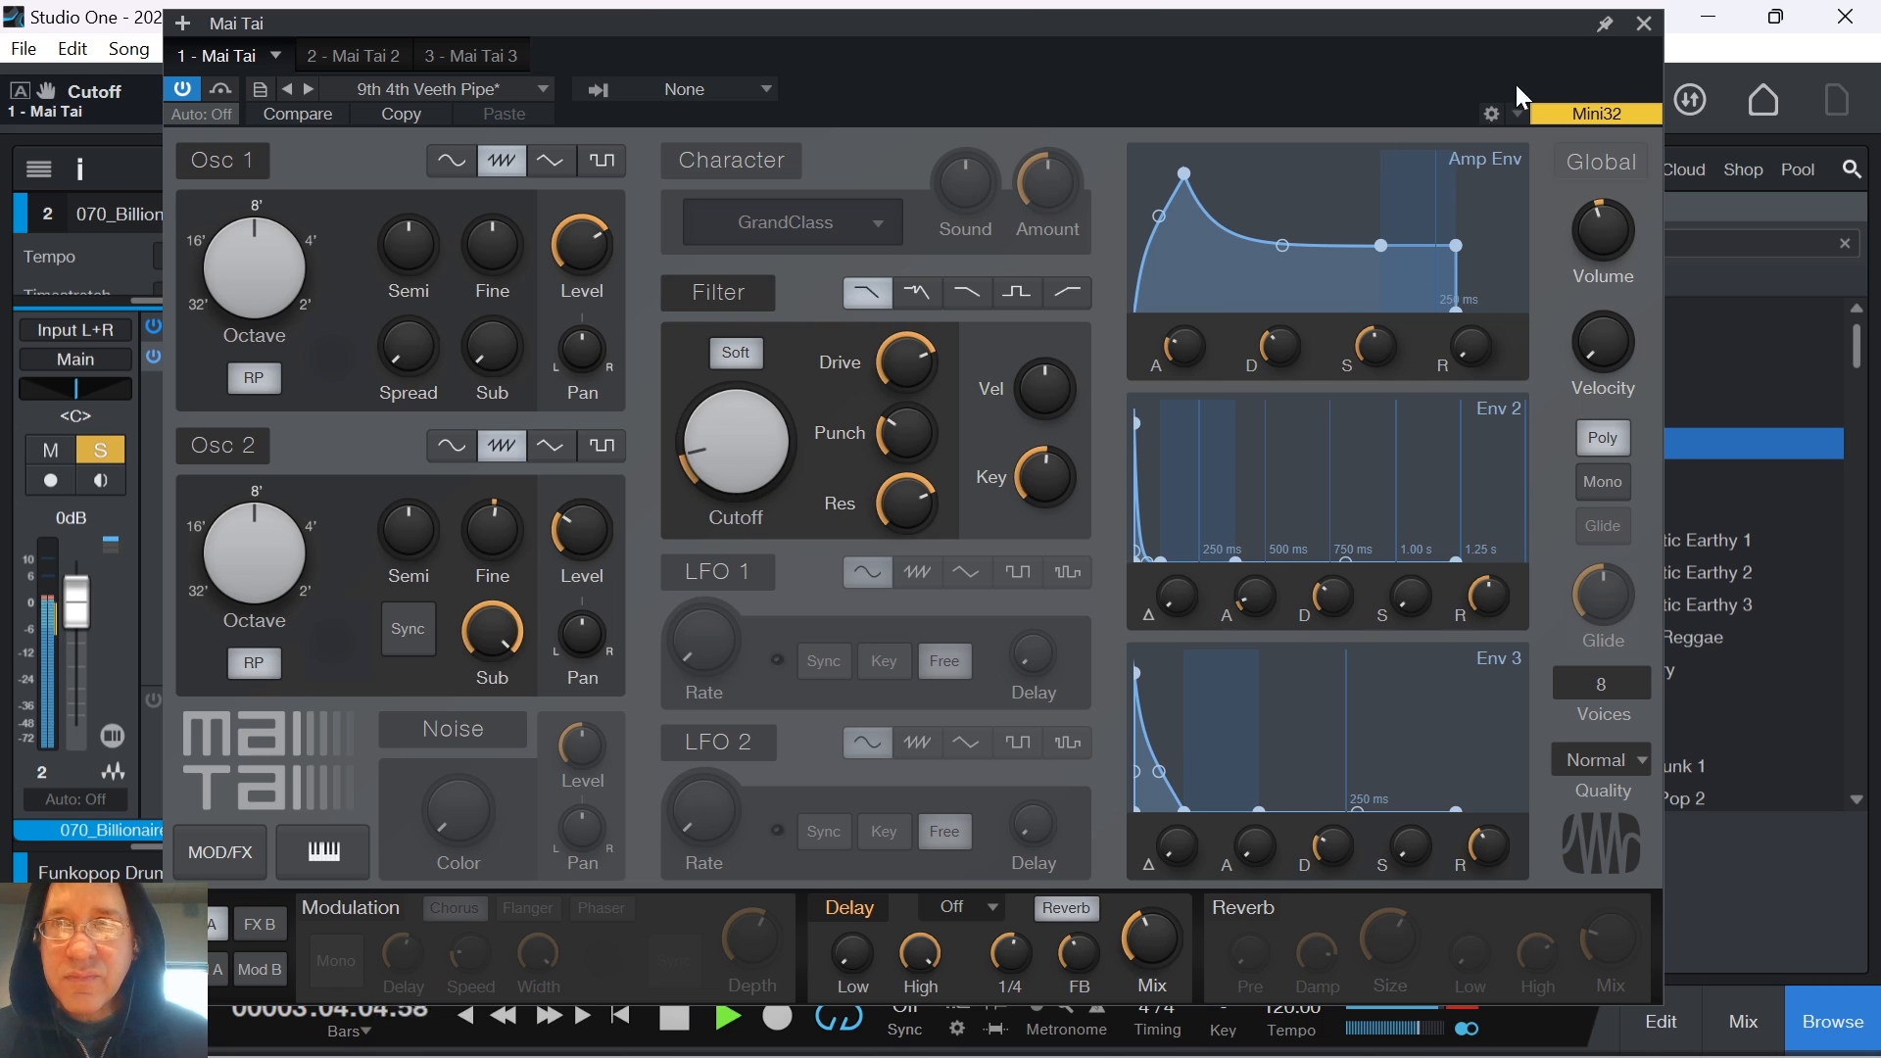
pyautogui.click(1643, 24)
pyautogui.press('space')
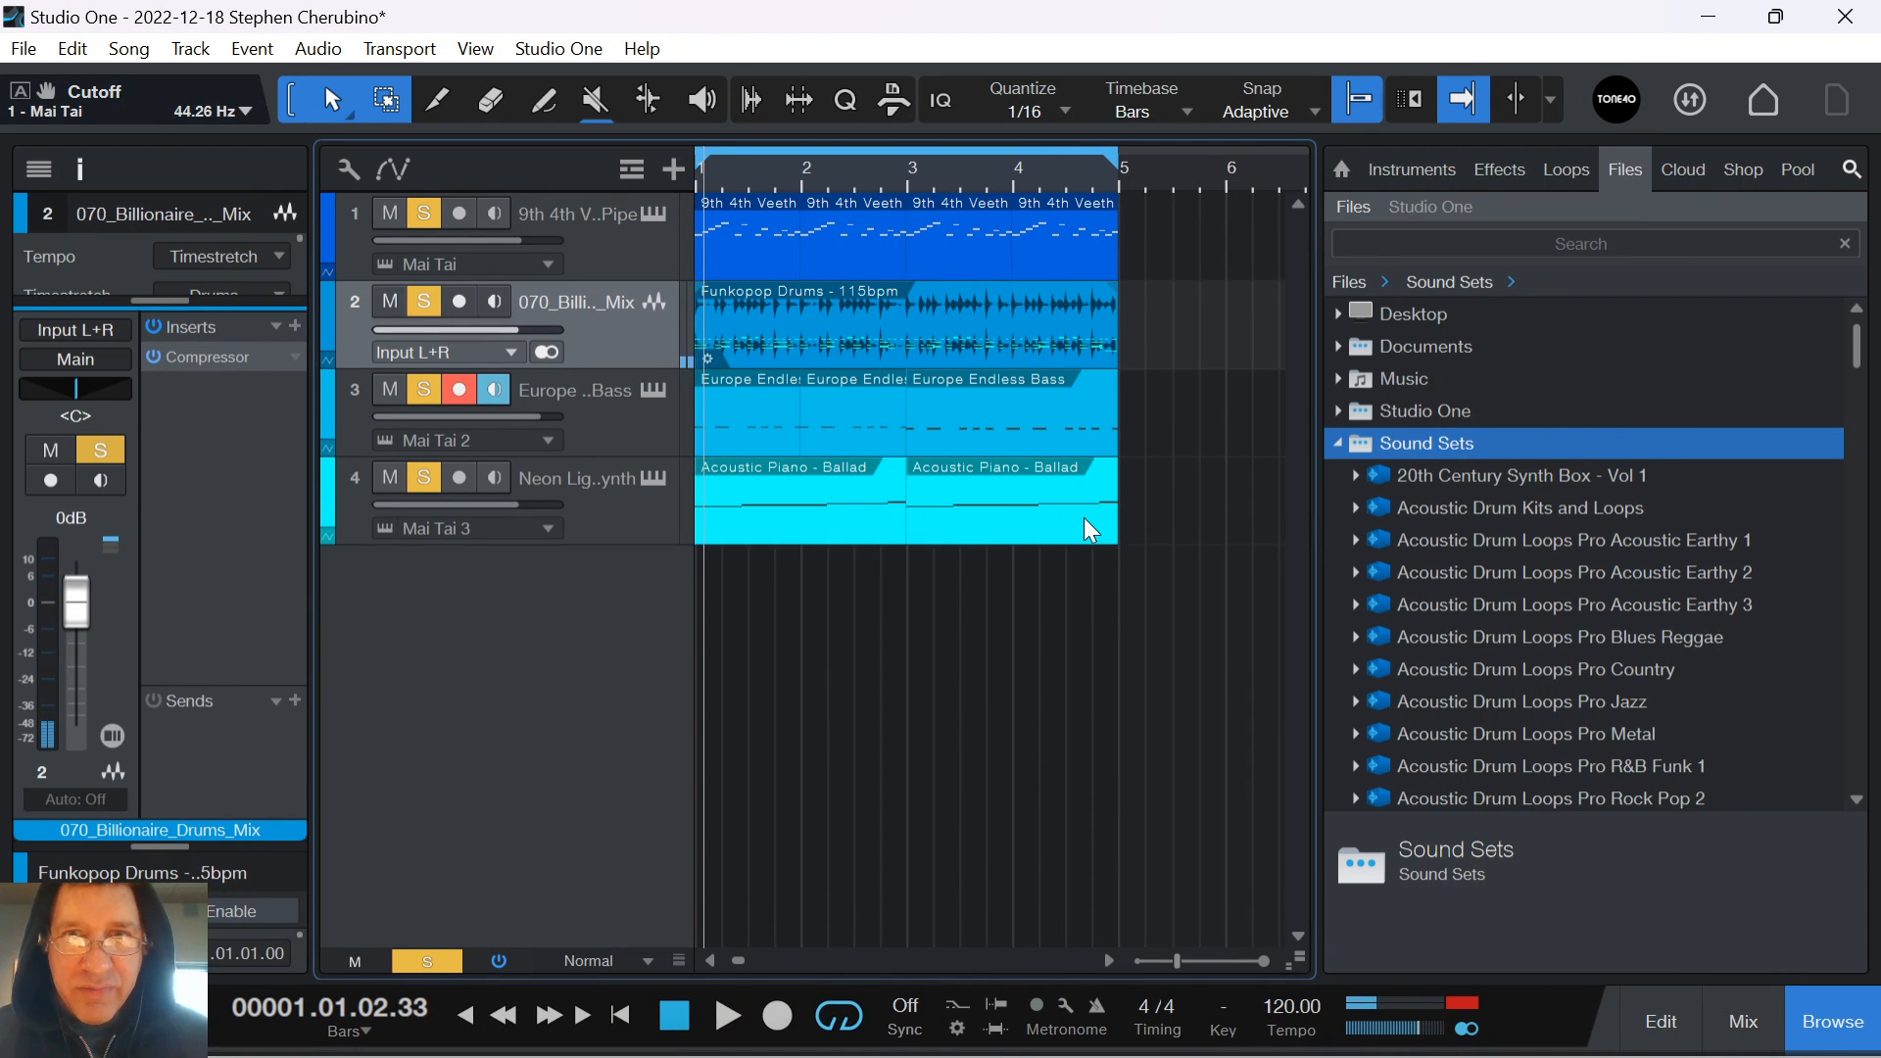
# Create a new song from the Record and Mix template at a 44.1 kHz sample rate
pyautogui.moveTo(1166, 600); pyautogui.dragTo(701, 257)
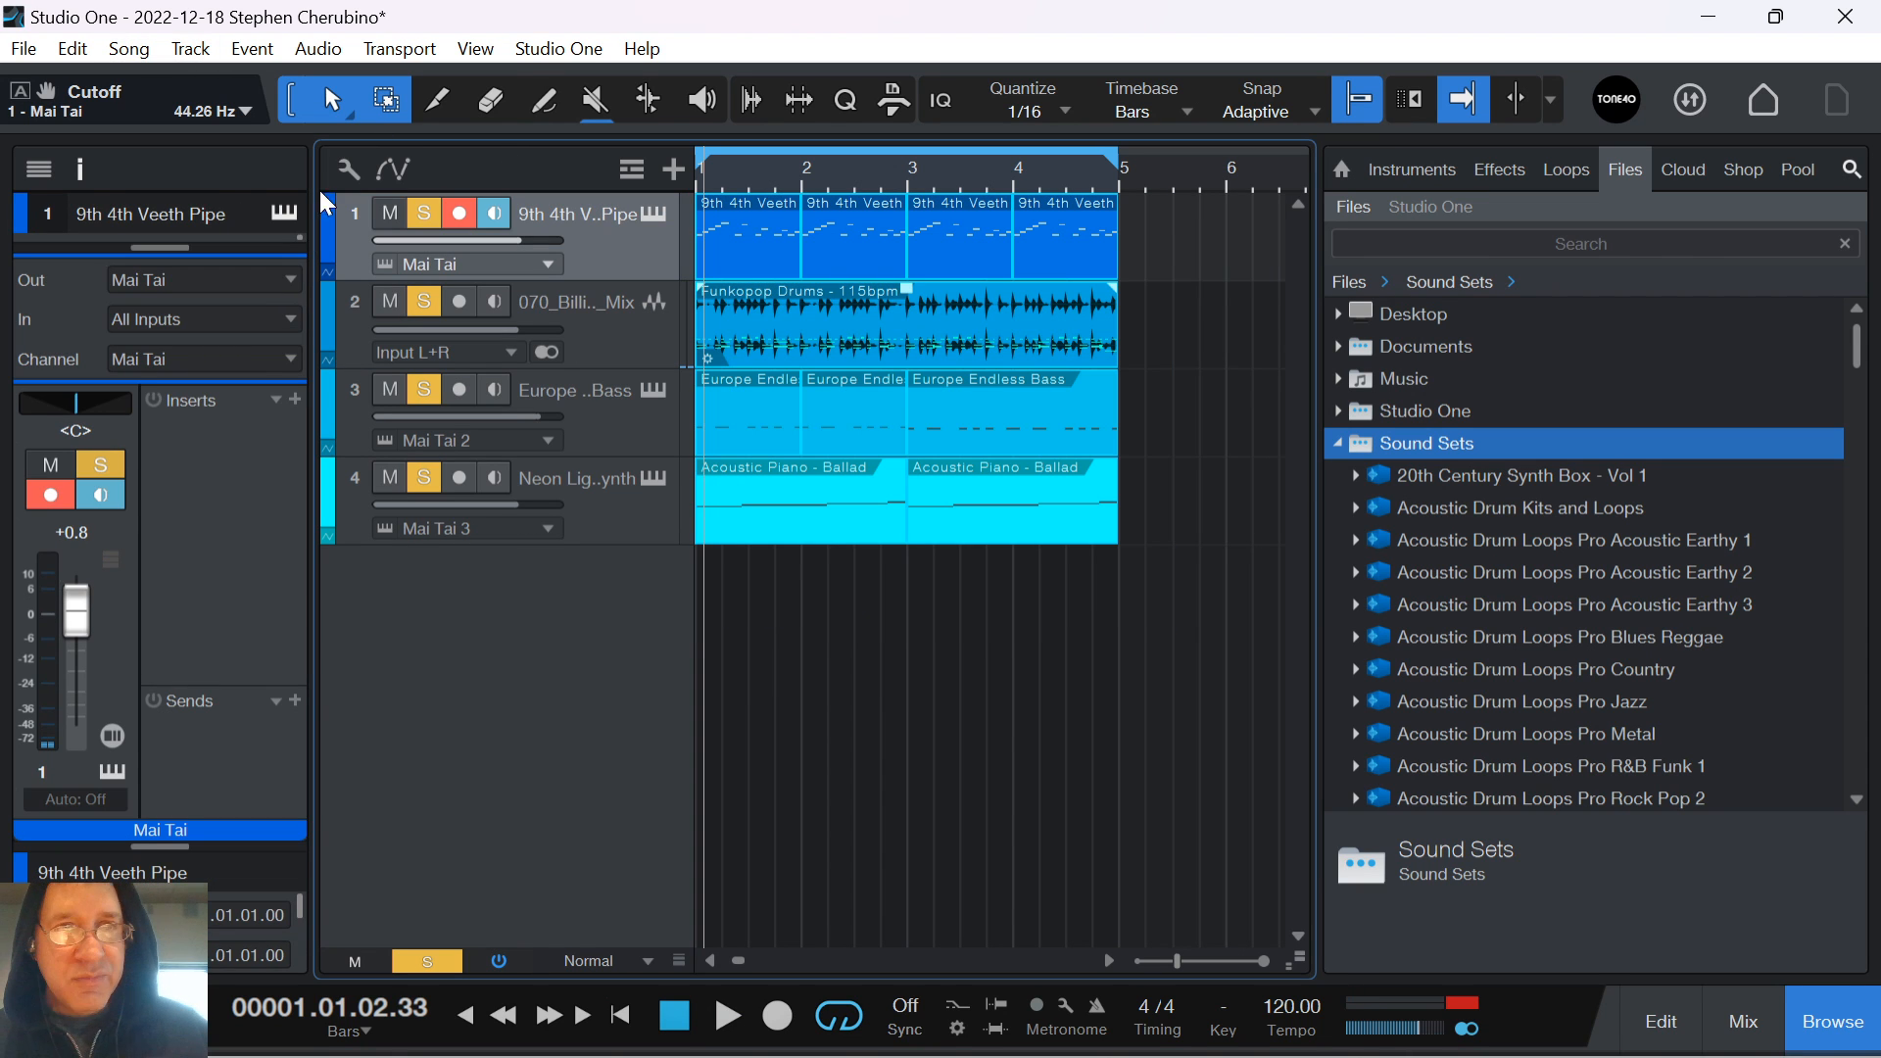
pyautogui.click(23, 48)
pyautogui.click(44, 80)
pyautogui.click(1099, 546)
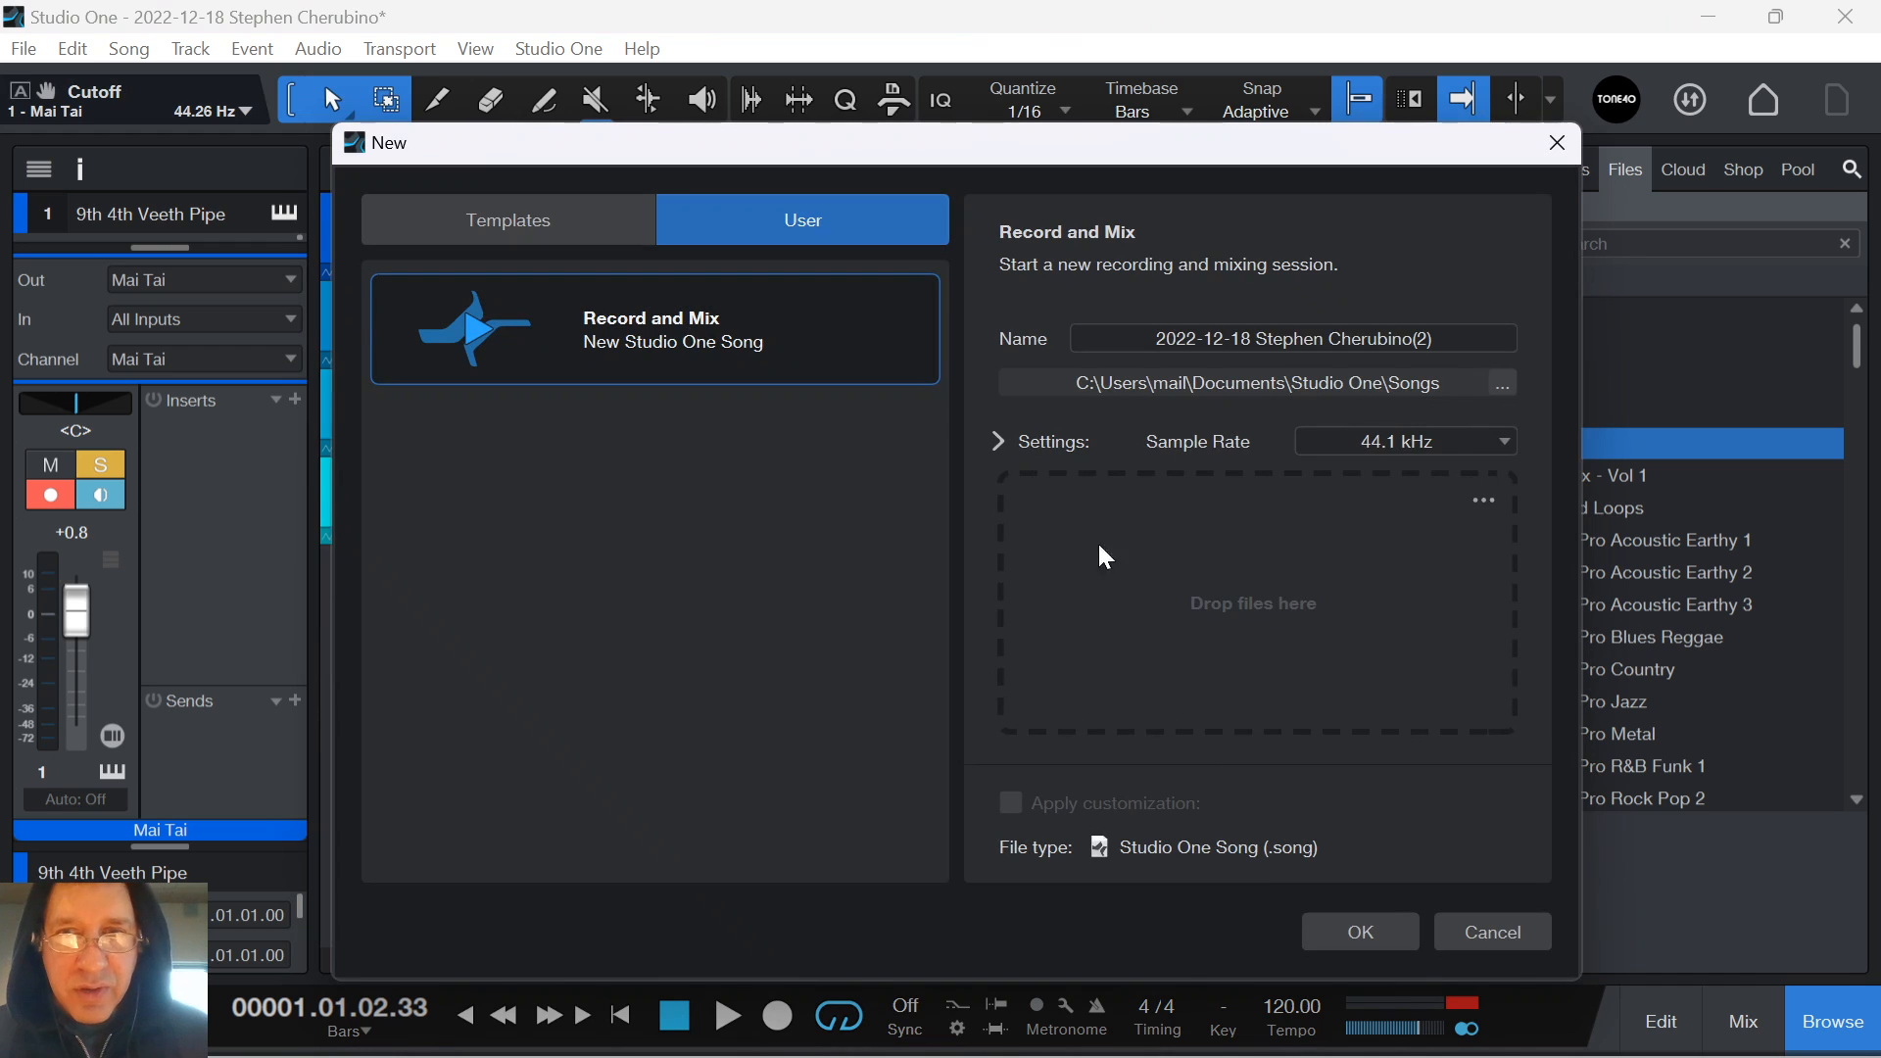
pyautogui.click(1333, 943)
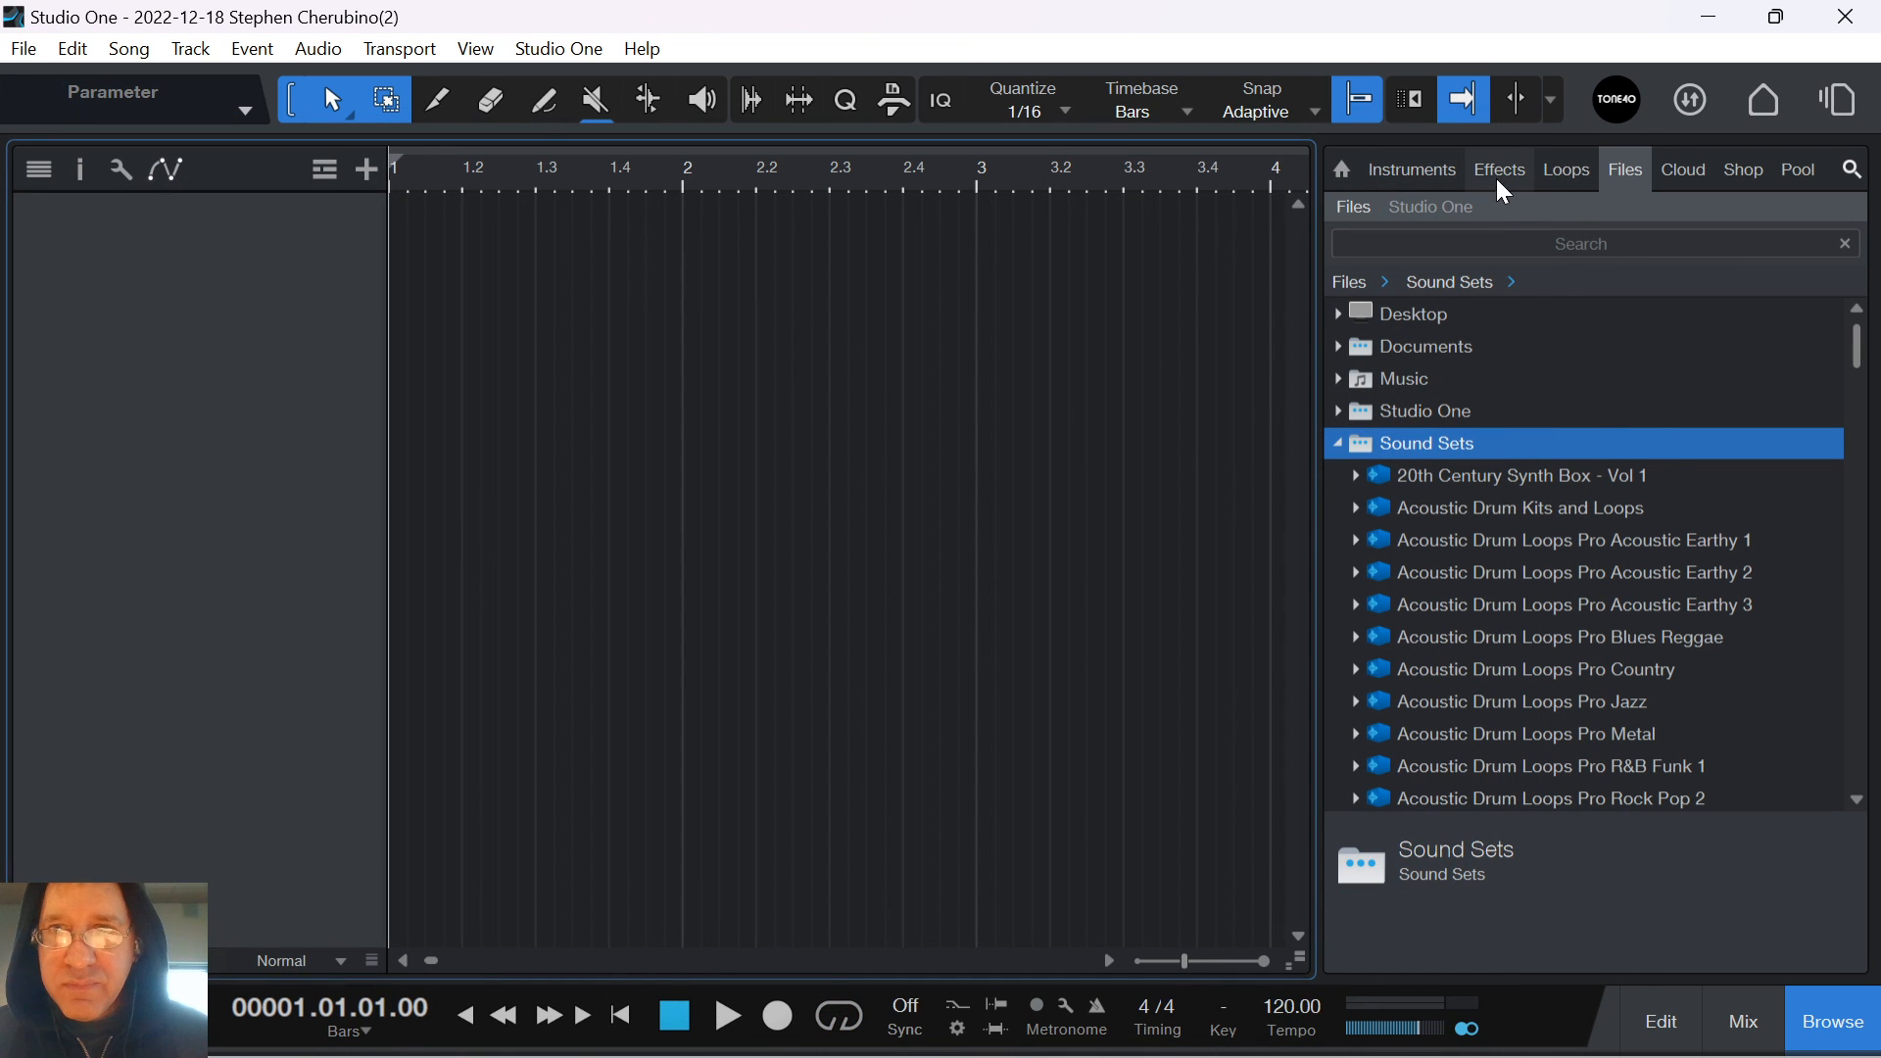
# Add the Mai Tai preset Ricochet SynthBass as an instrument track and audition some notes on its keyboard
pyautogui.click(1415, 171)
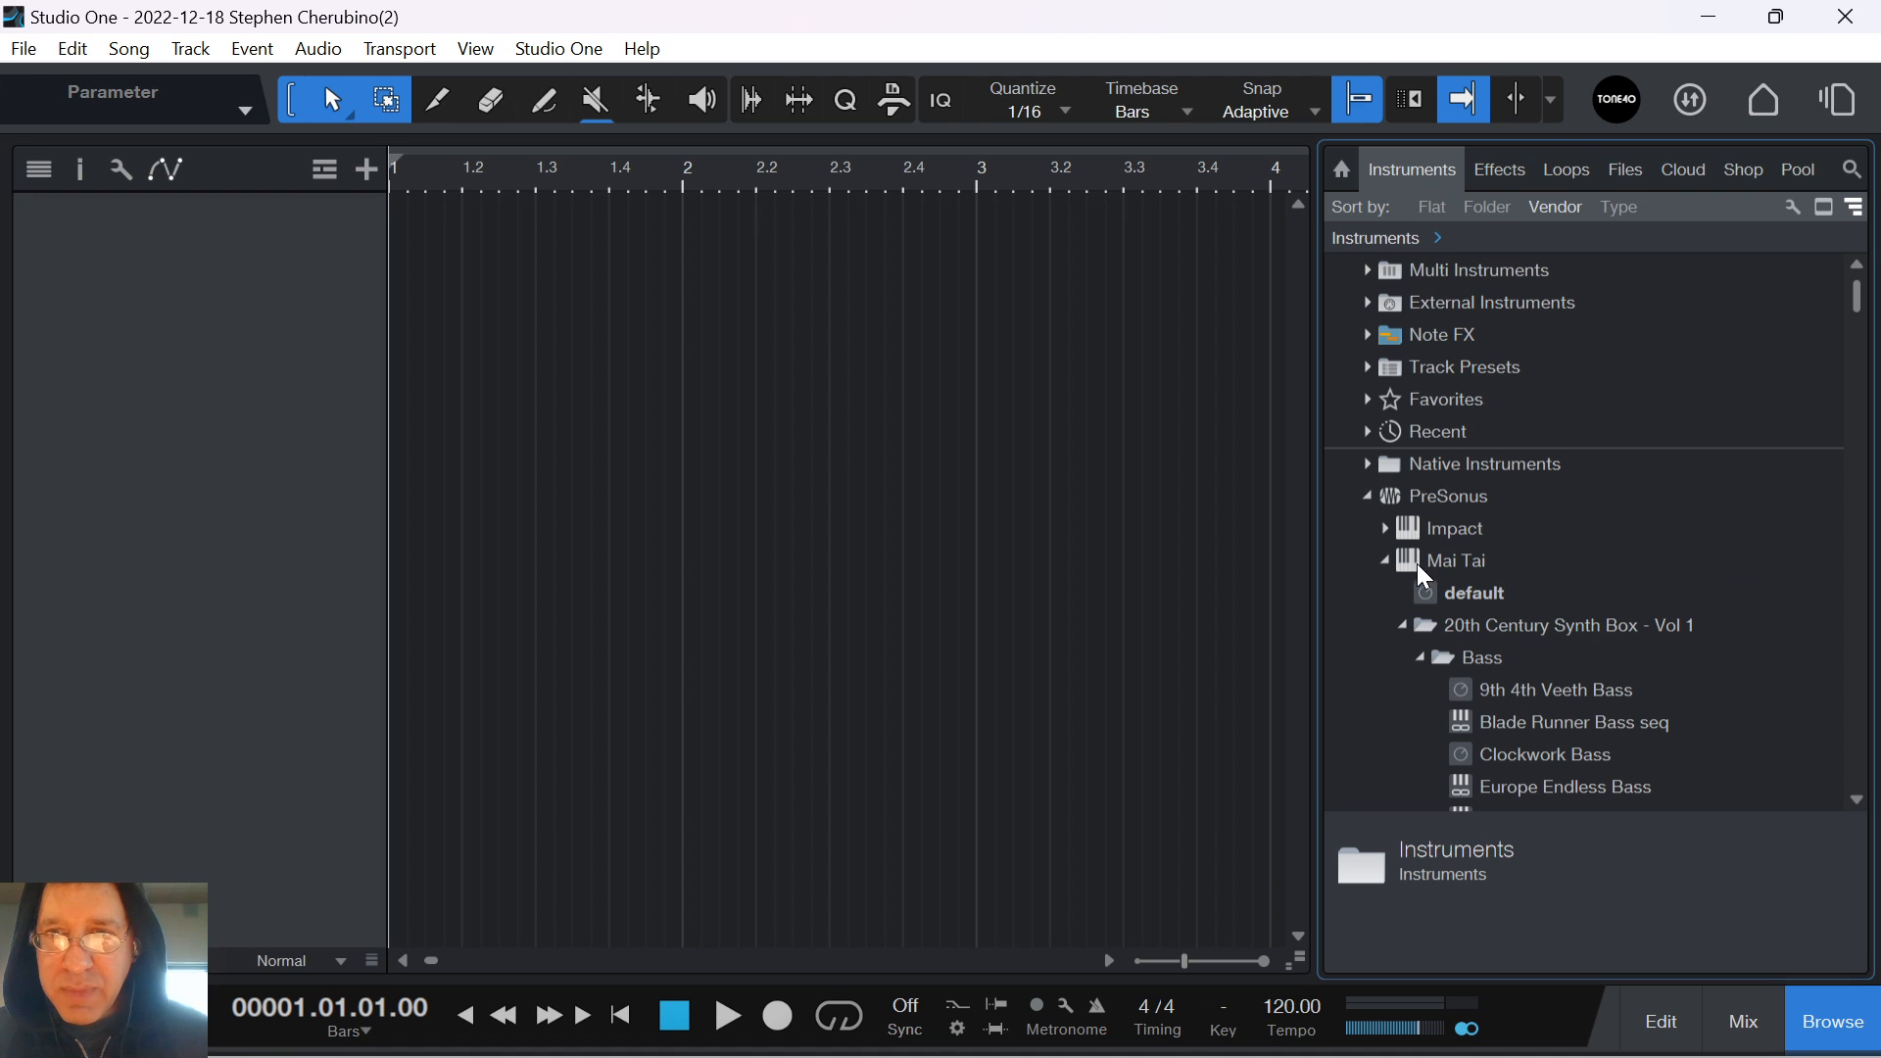
pyautogui.scroll(-8, 1460, 617)
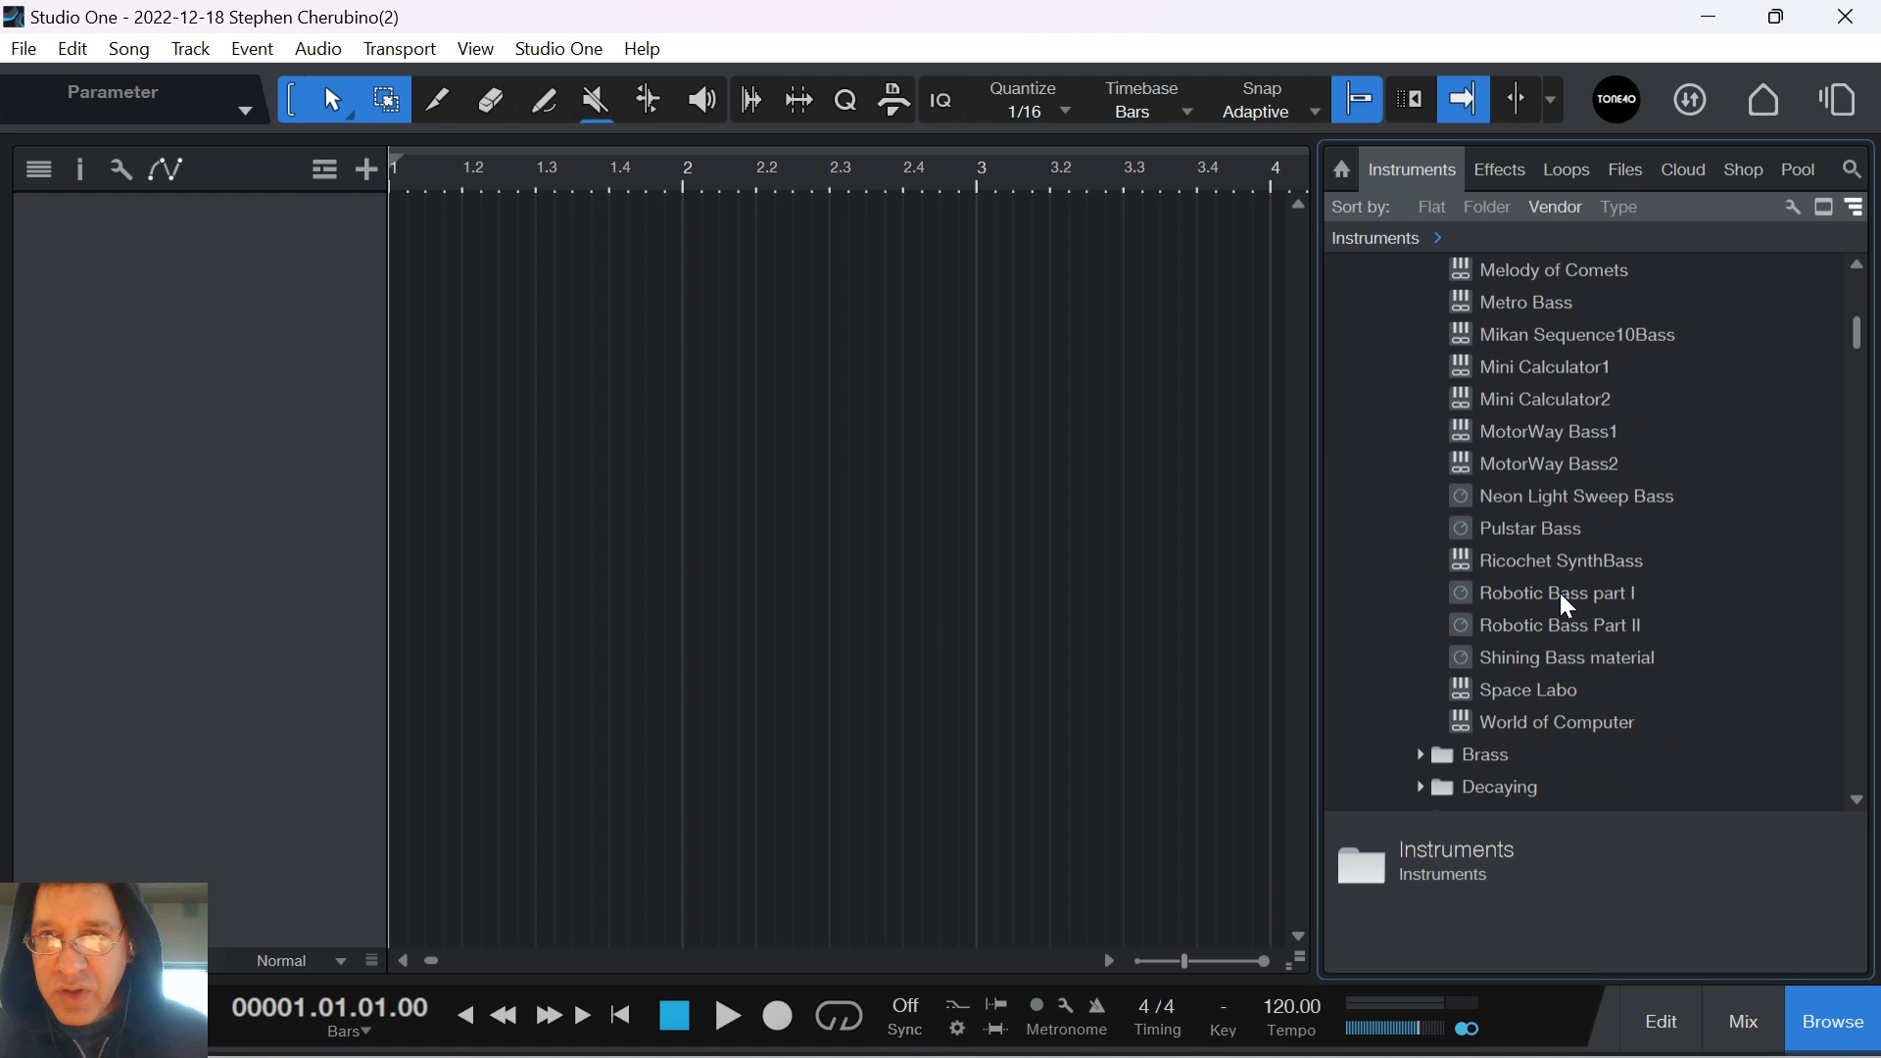
pyautogui.moveTo(1563, 558); pyautogui.dragTo(911, 399)
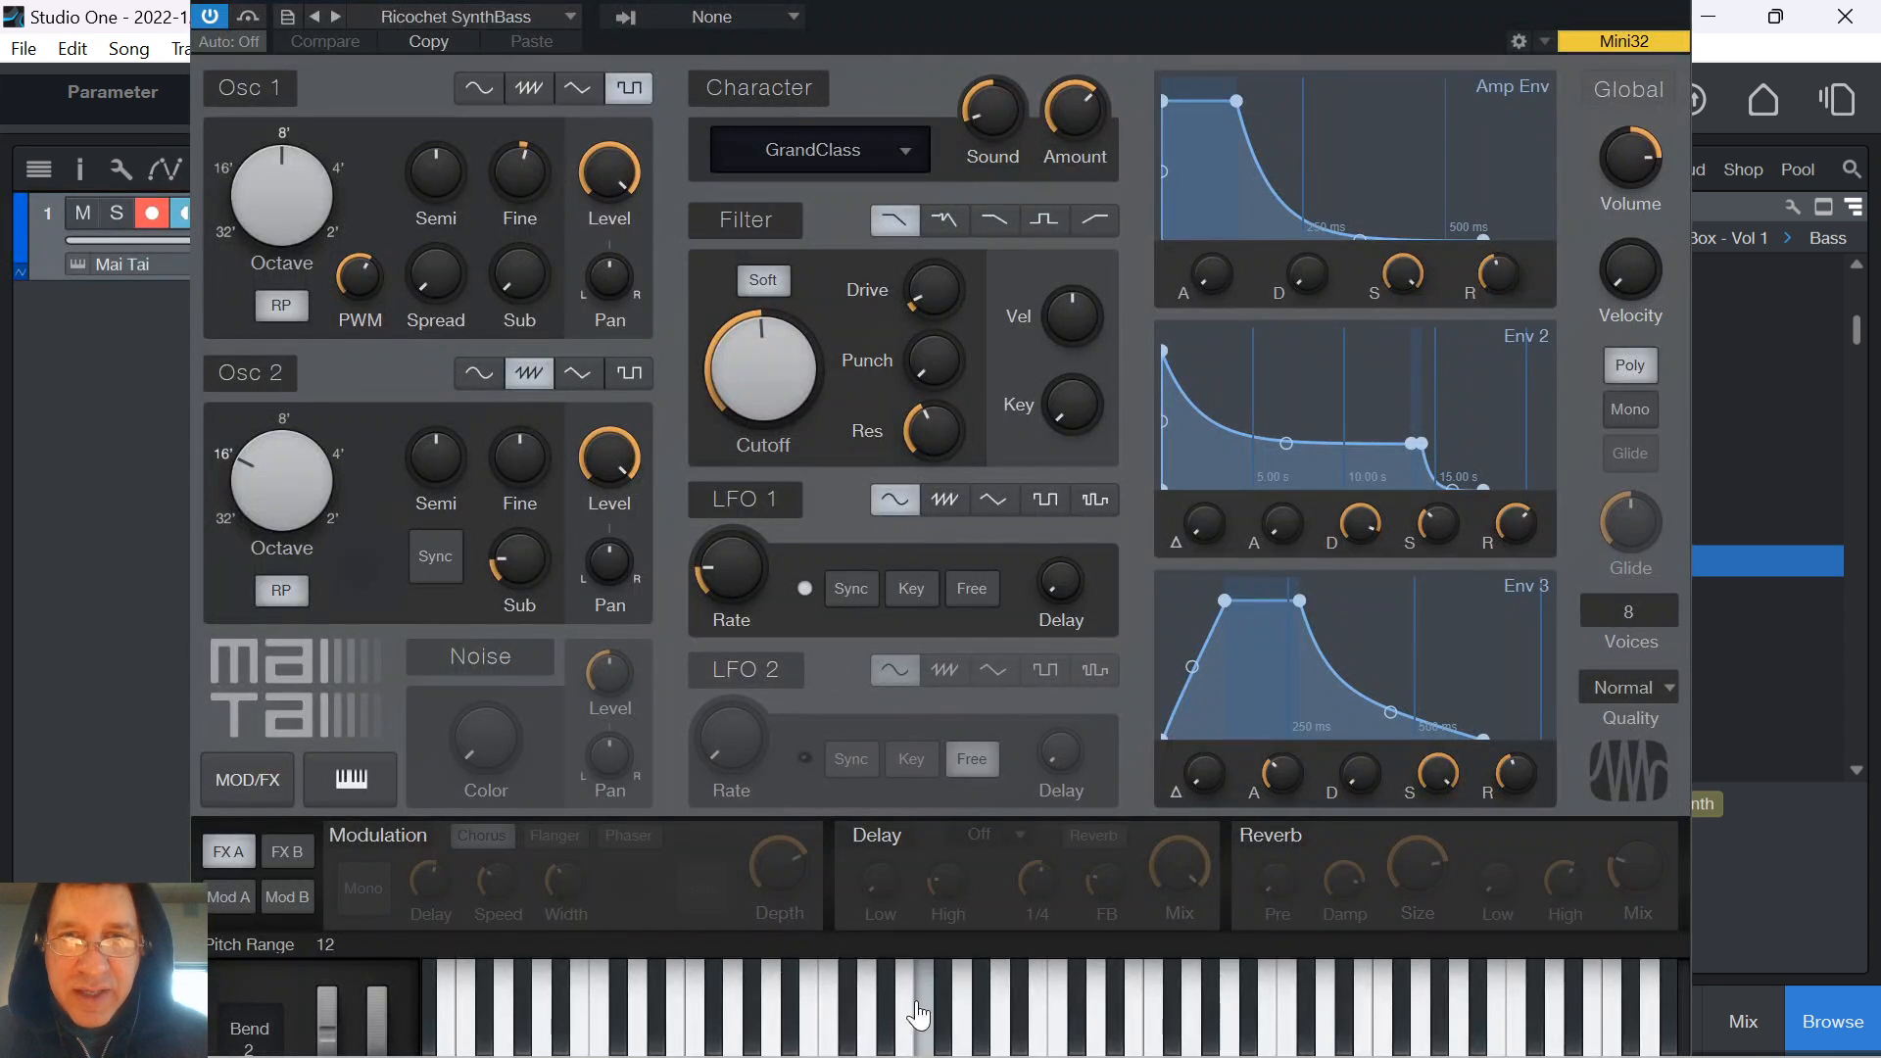
pyautogui.moveTo(916, 1006)
pyautogui.mouseDown()
pyautogui.moveTo(1110, 998)
pyautogui.moveTo(1294, 1022)
pyautogui.mouseUp()
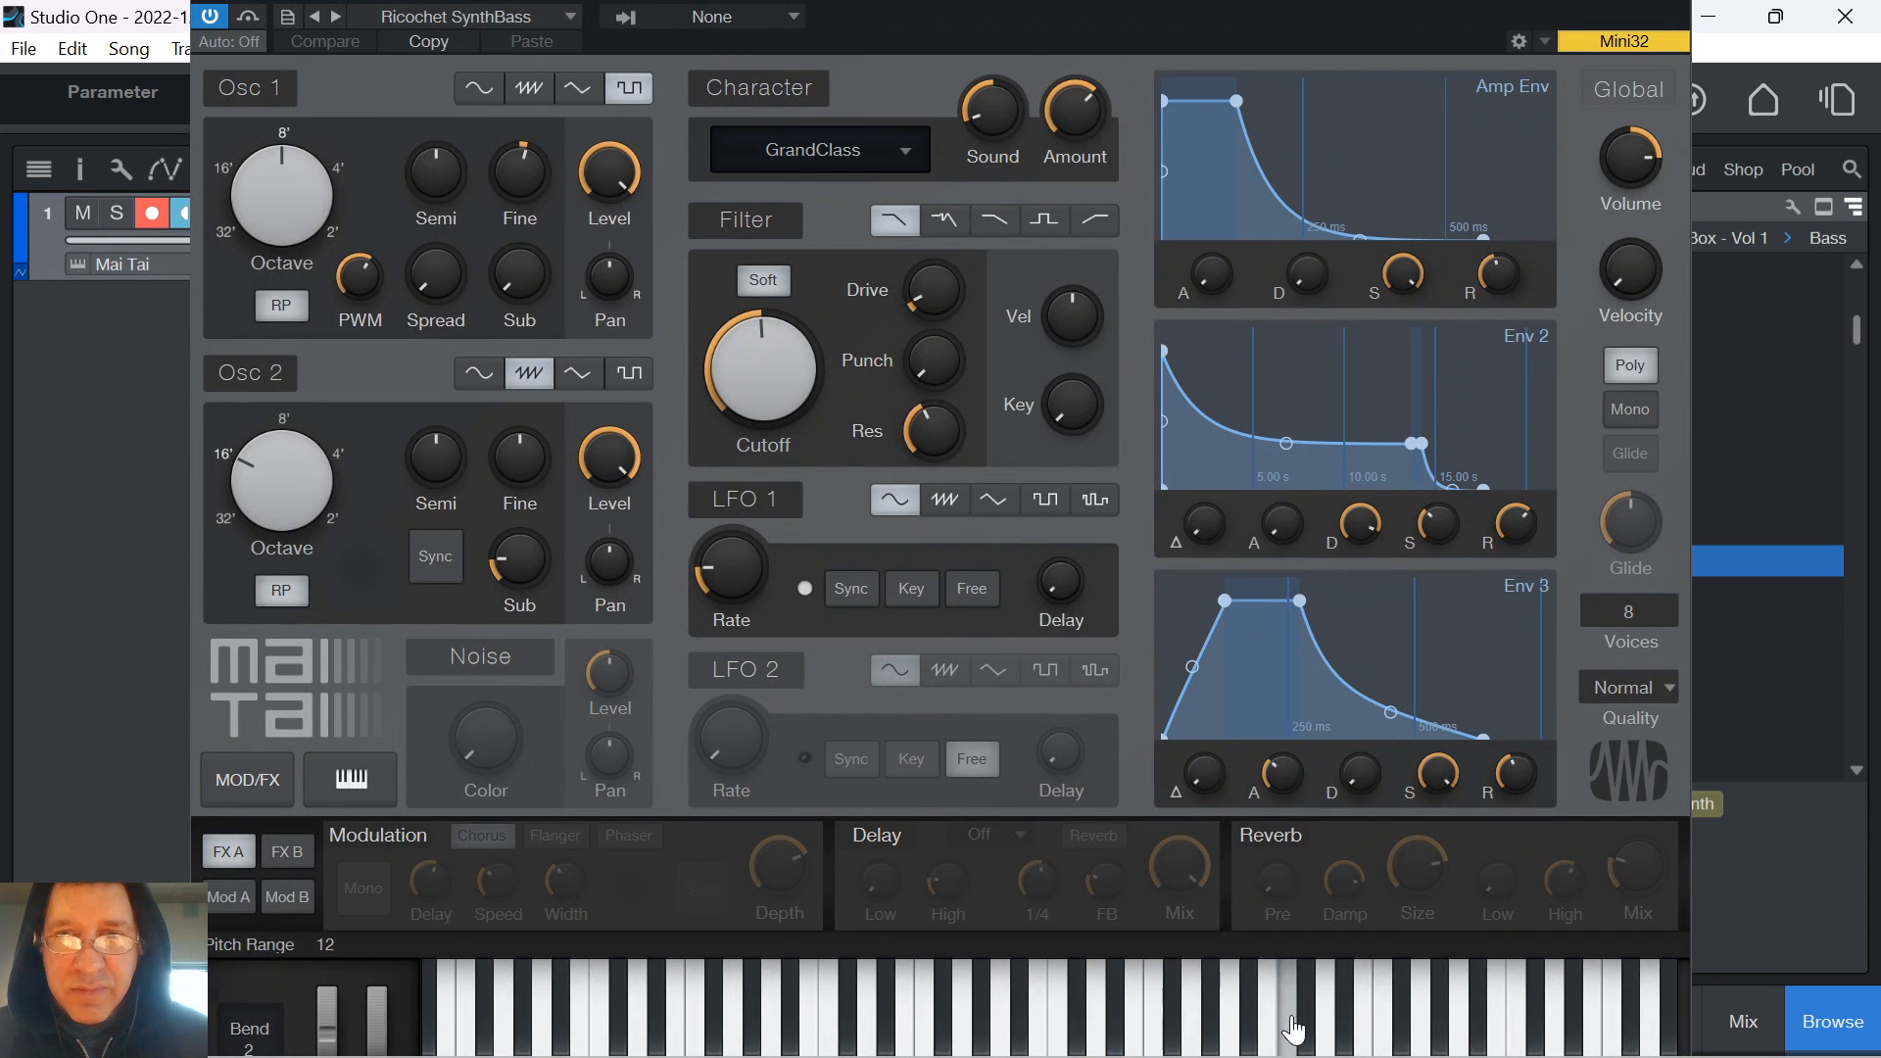
pyautogui.moveTo(1429, 11); pyautogui.dragTo(1369, 146)
pyautogui.click(1598, 99)
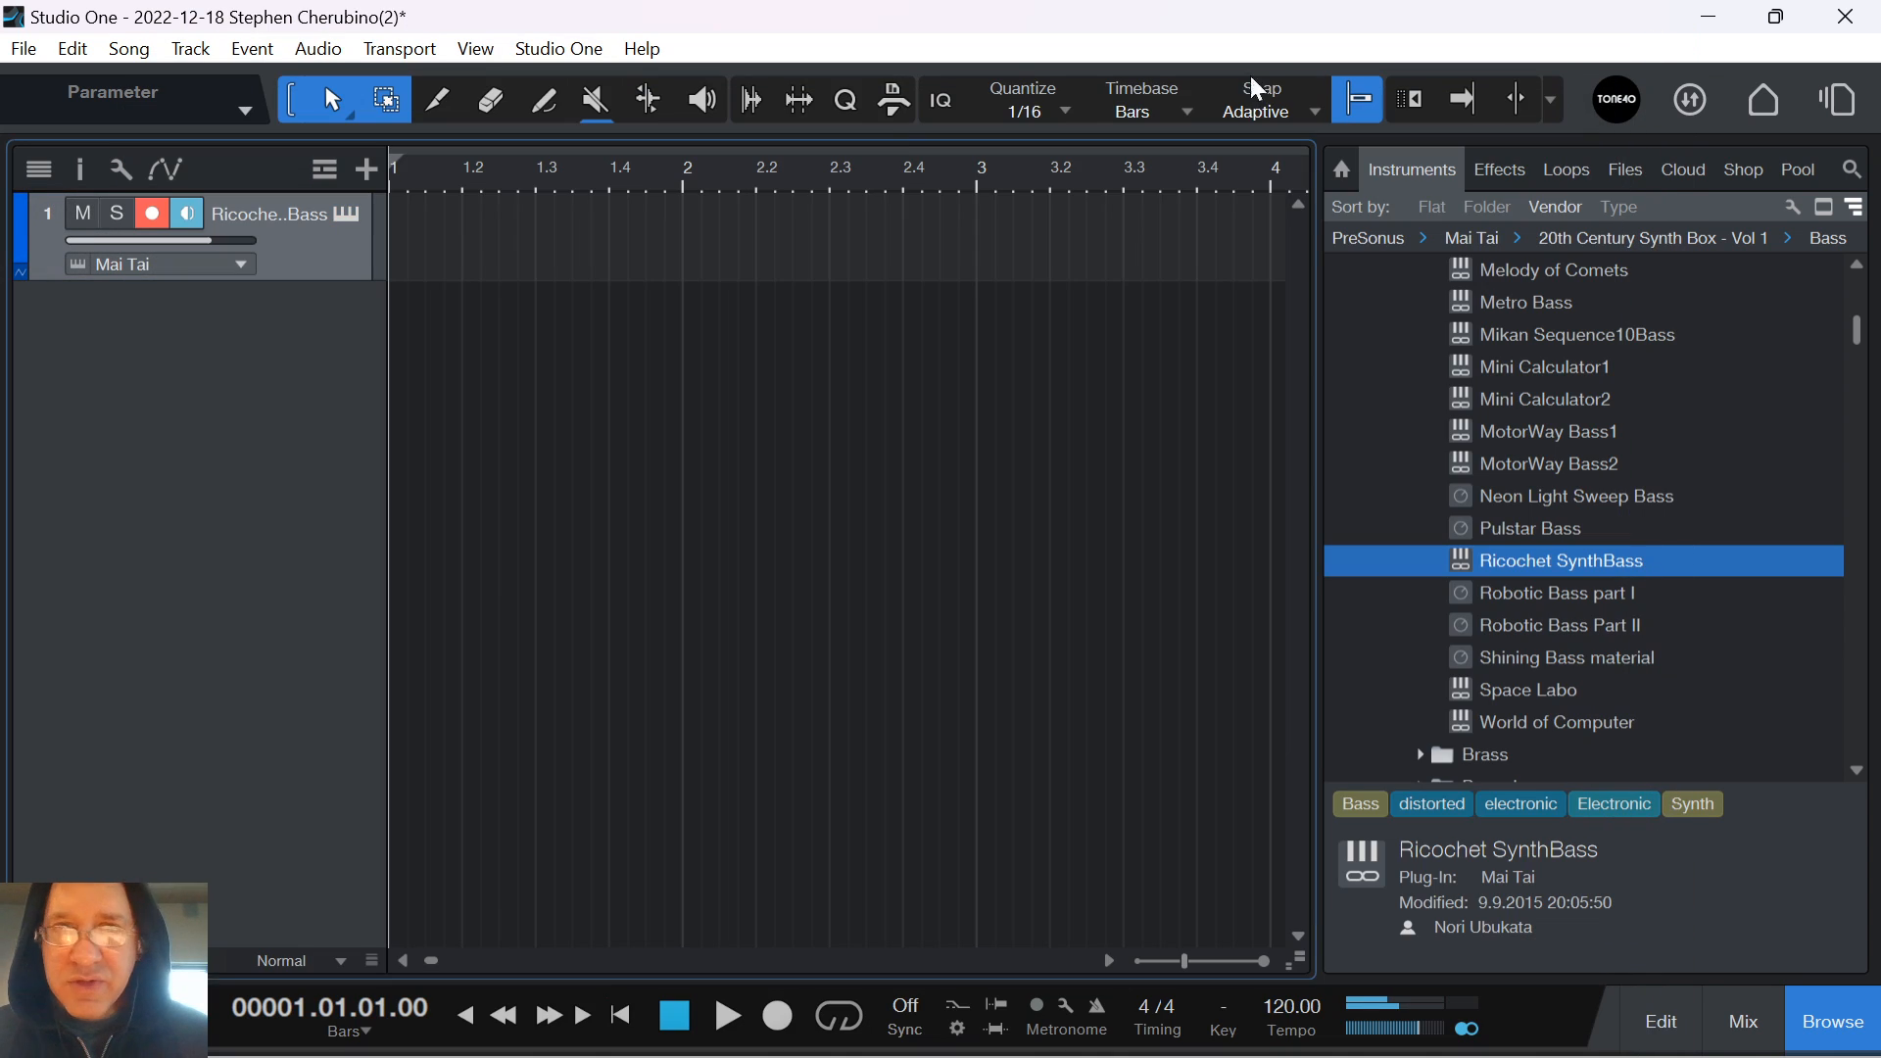
# Create an empty one-bar part on the Ricochet SynthBass track at bar 1 and open it in an enlarged note editor
pyautogui.doubleClick(449, 263)
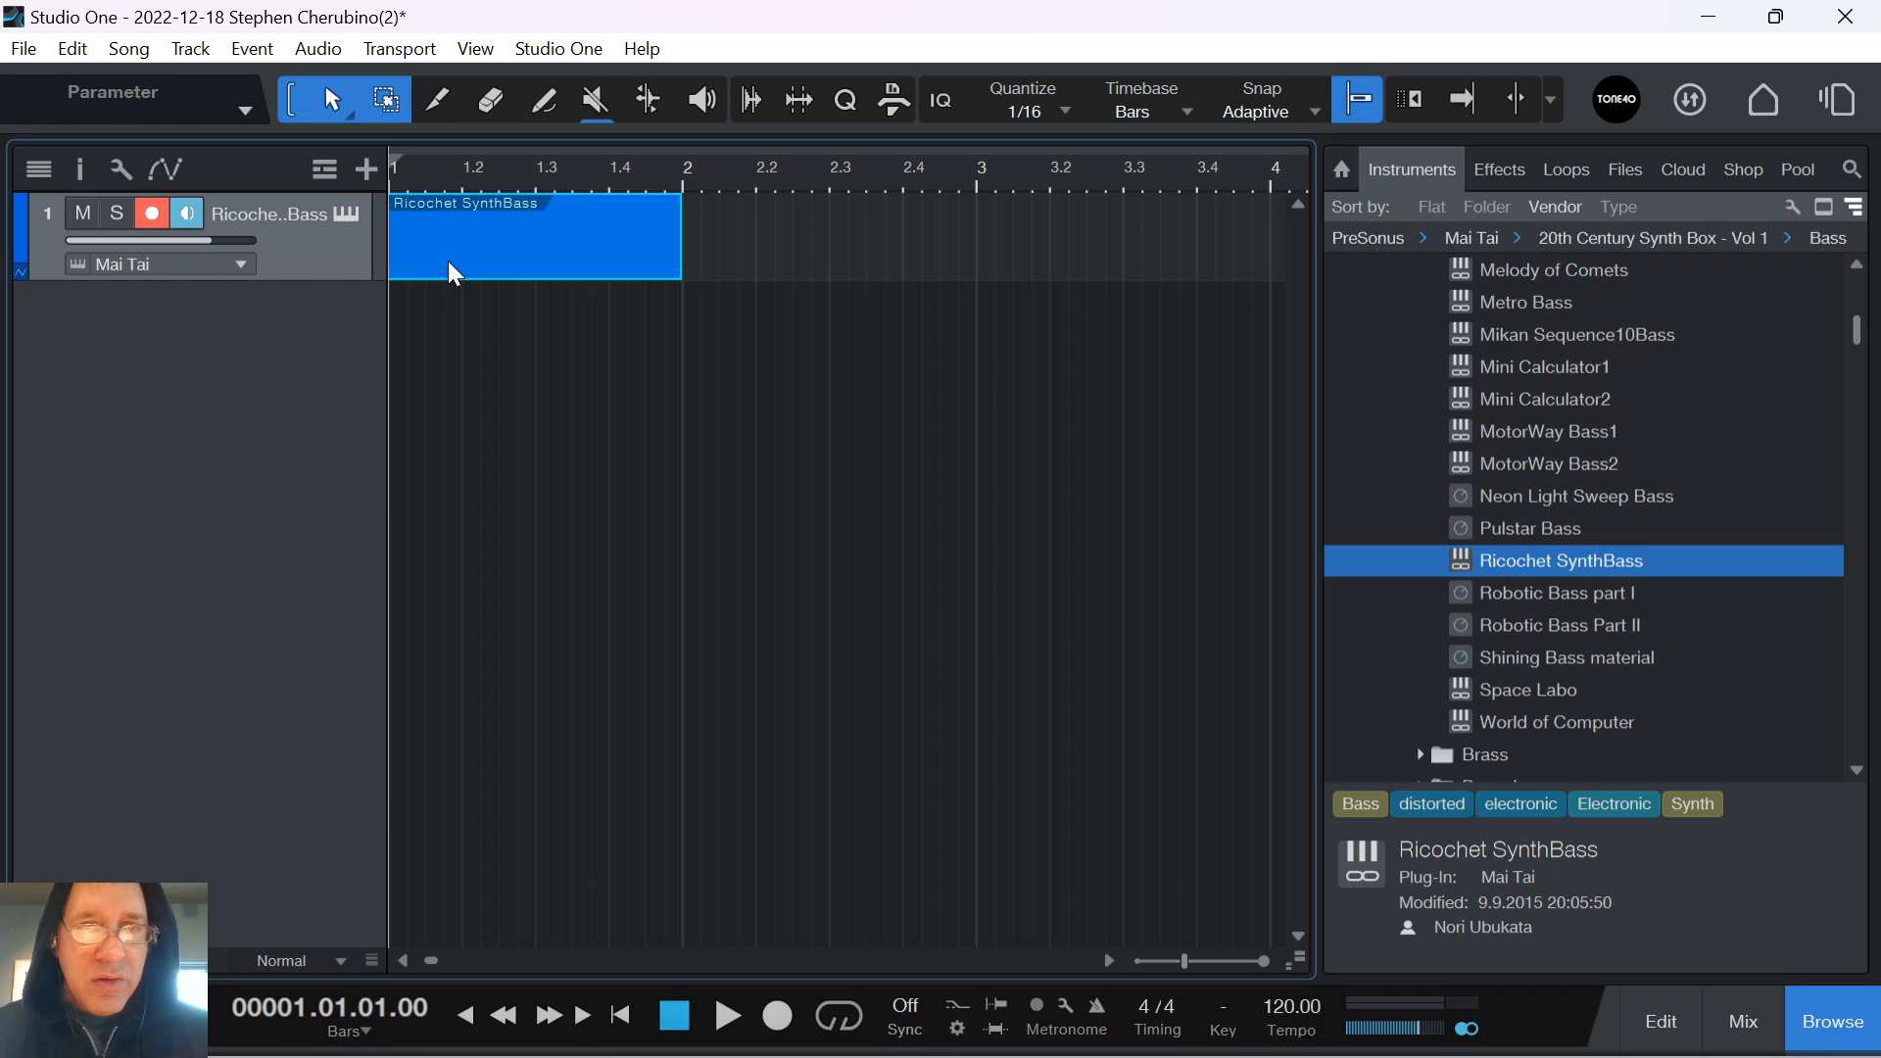
pyautogui.doubleClick(508, 259)
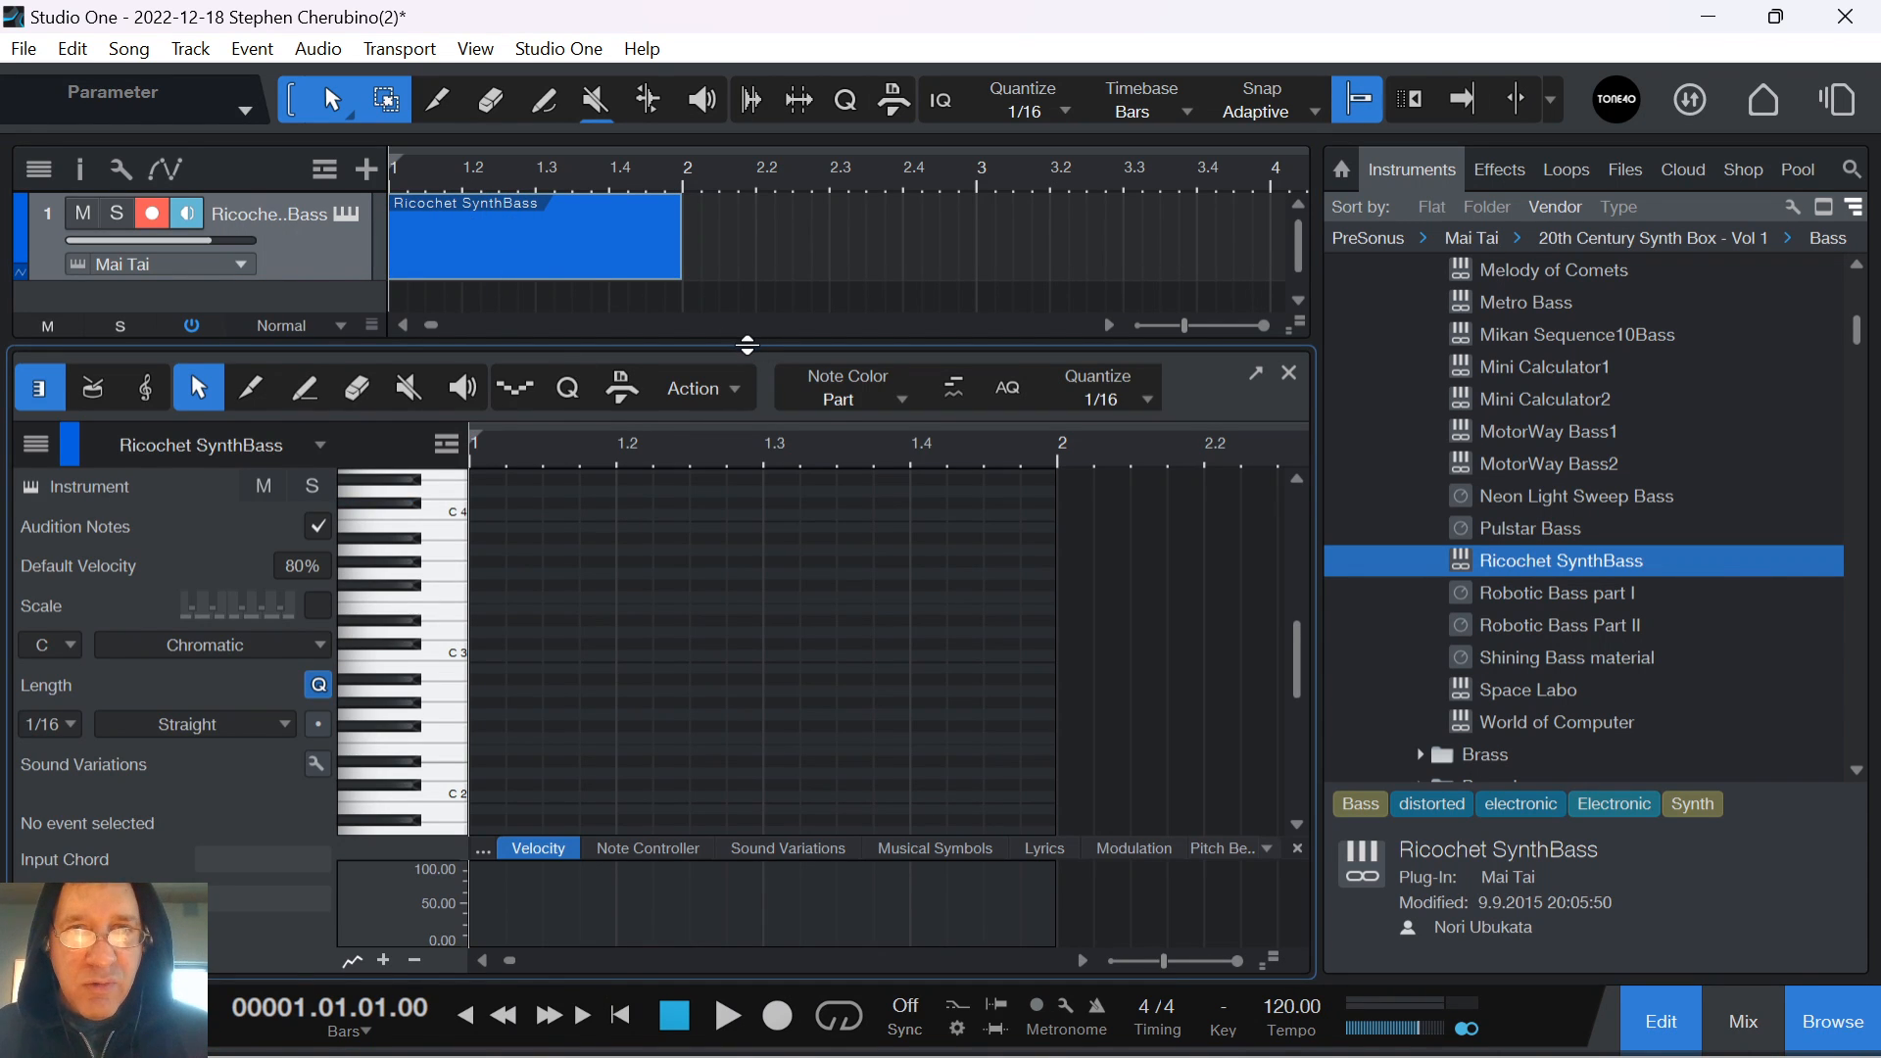
pyautogui.doubleClick(747, 344)
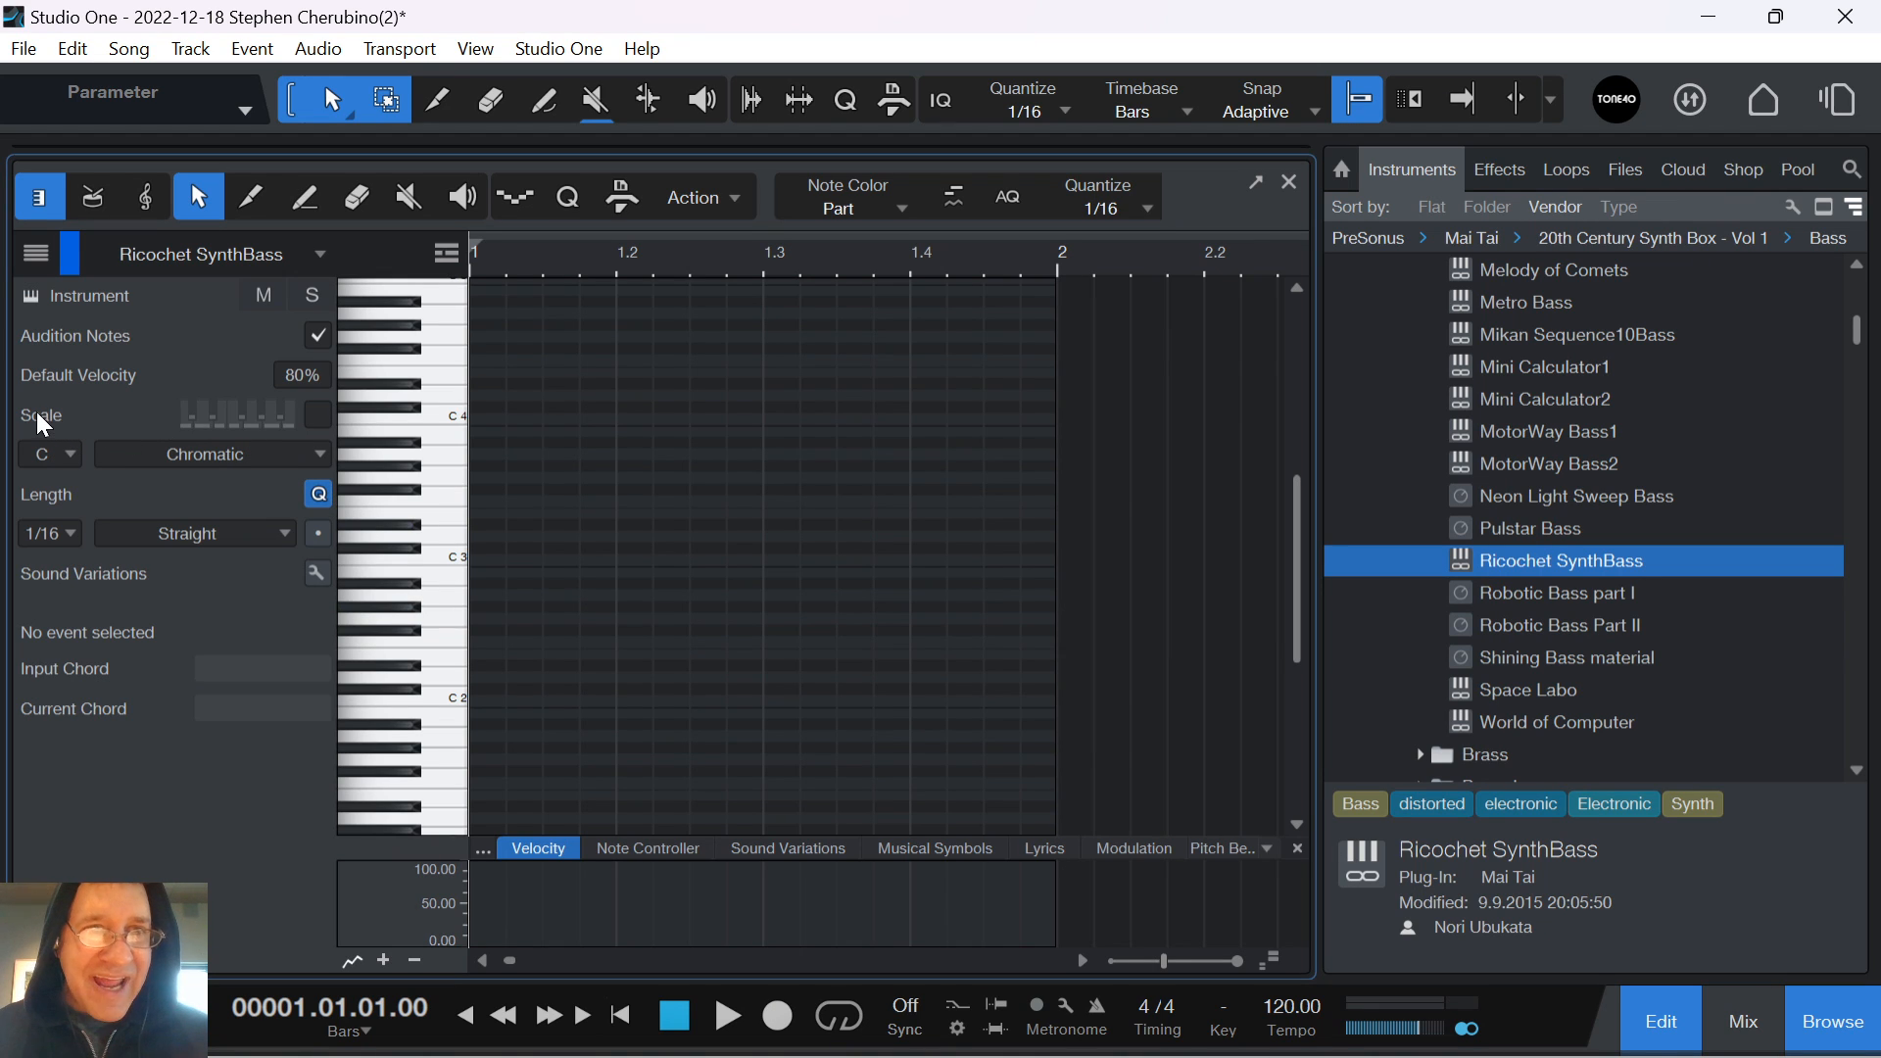
# Enable the note editor's scale function and set the scale to C Major
pyautogui.click(313, 416)
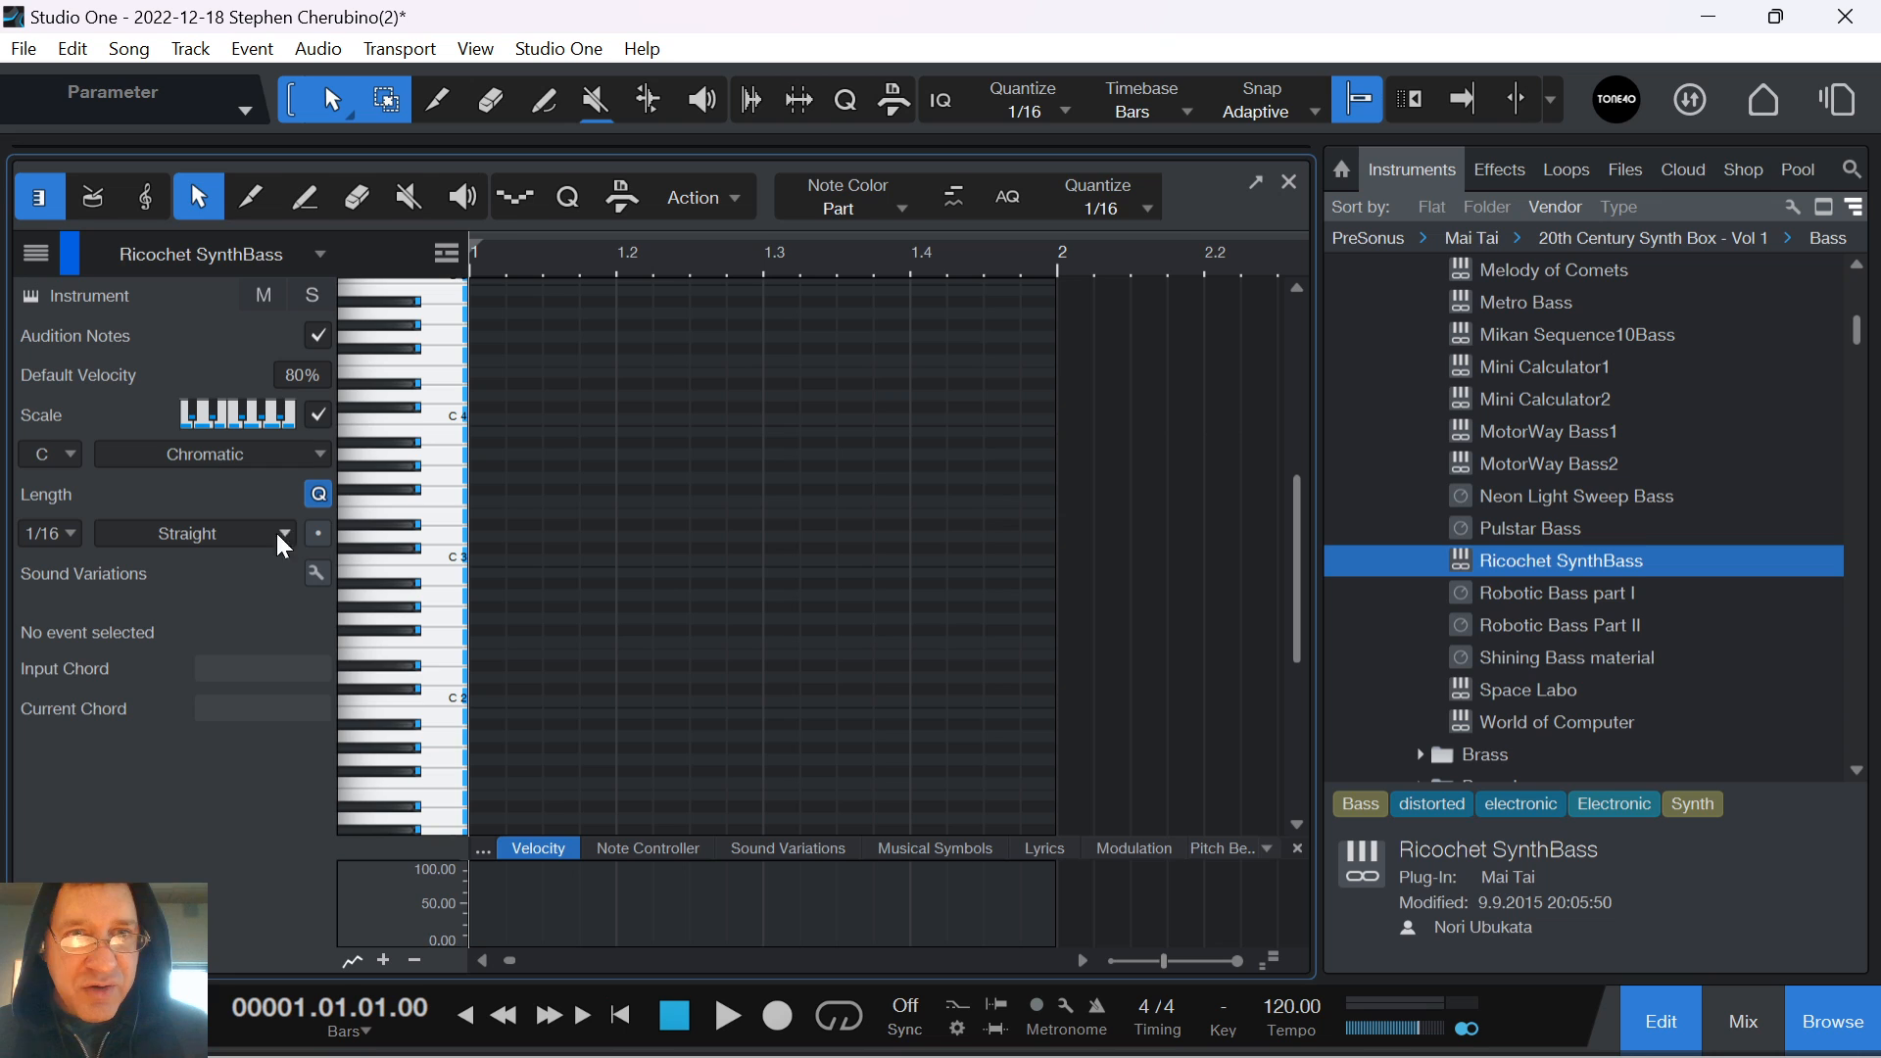
pyautogui.click(218, 464)
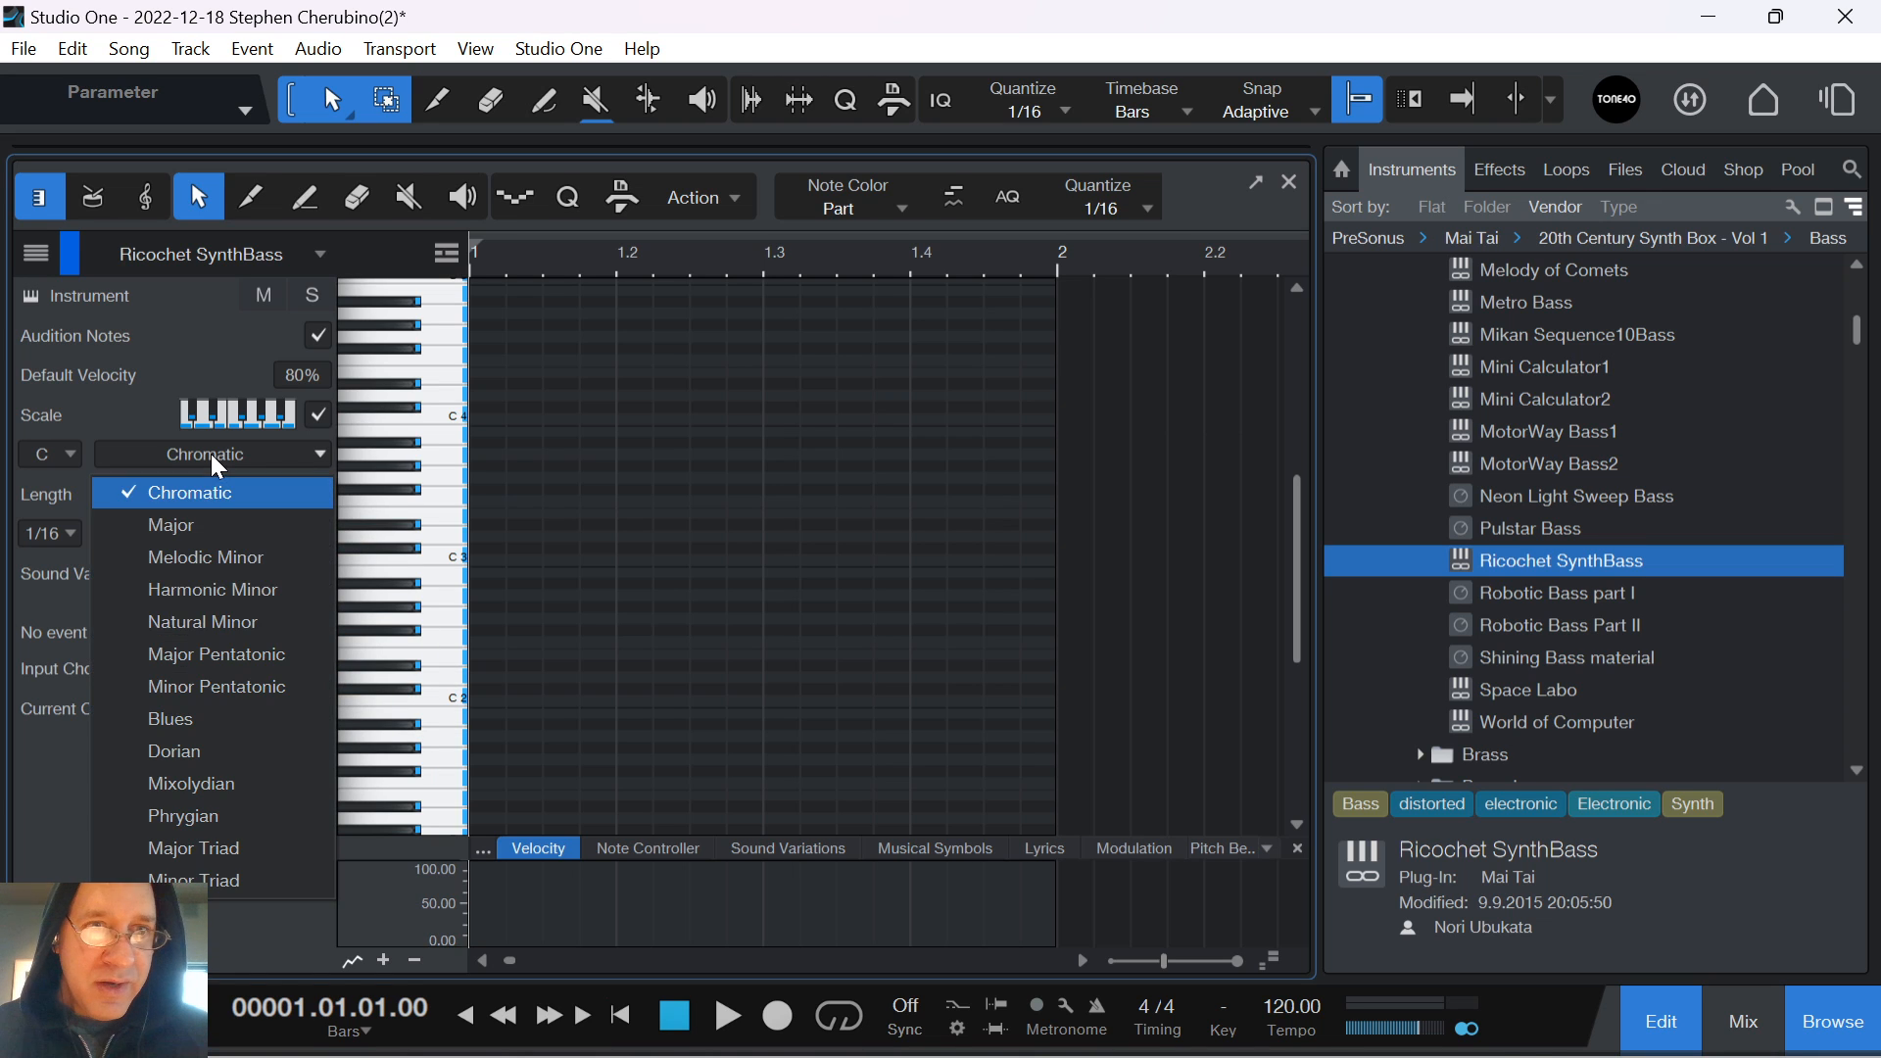
pyautogui.click(213, 524)
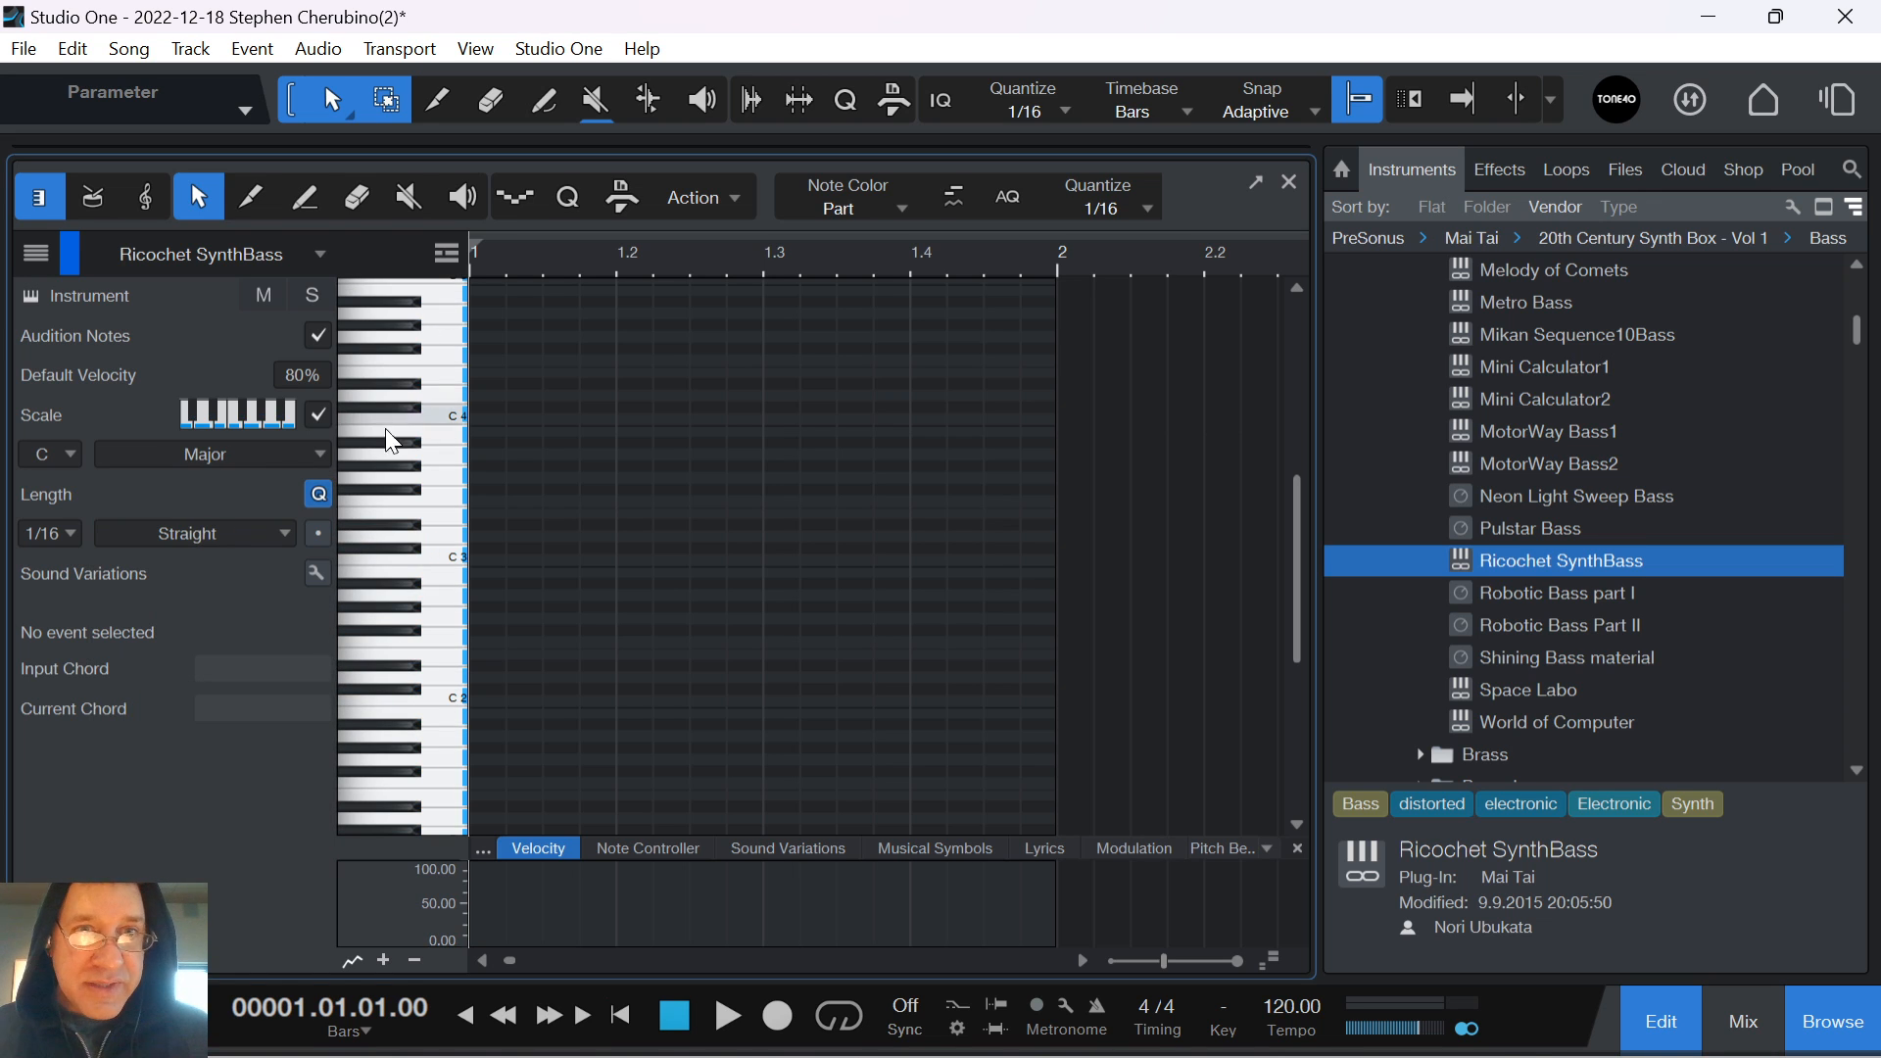
# Place several separate 1/16 test notes on C Major pitches in the part, including C3 and D3, and delete them all
pyautogui.scroll(3, 439, 529)
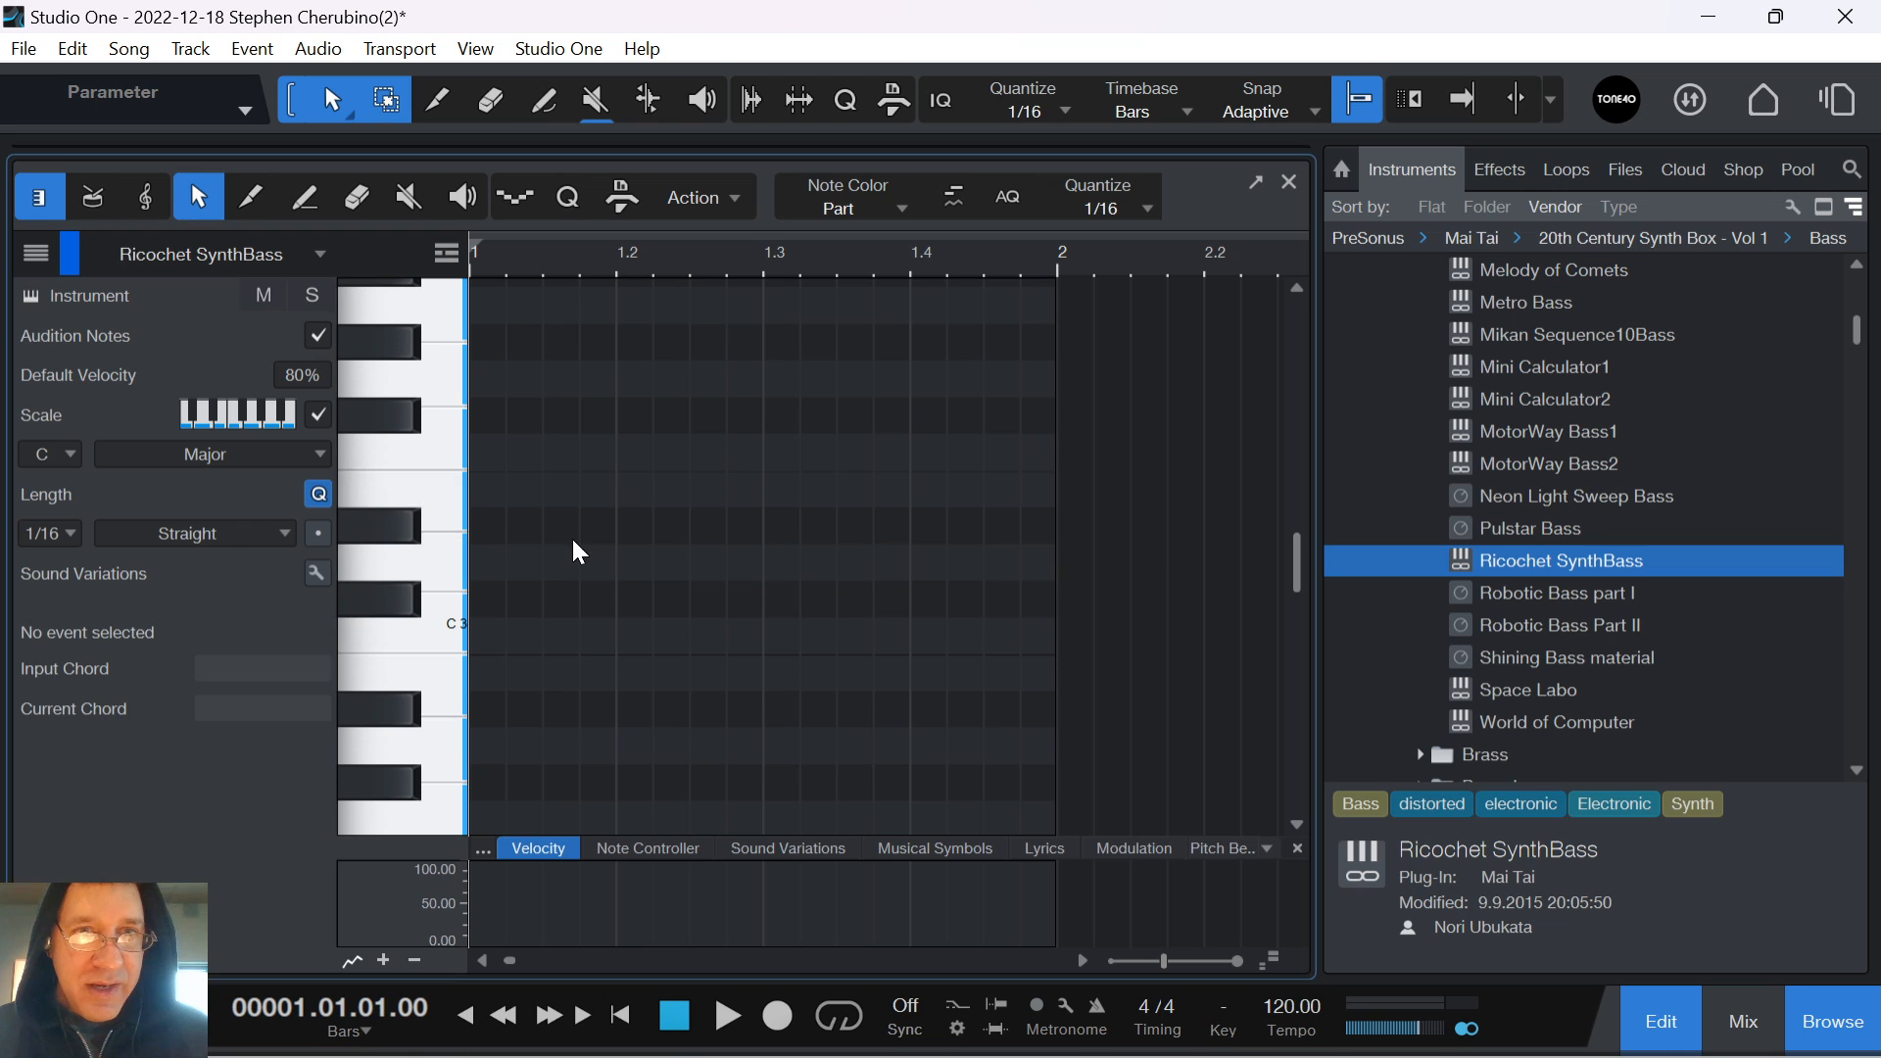
pyautogui.doubleClick(521, 488)
pyautogui.doubleClick(633, 636)
pyautogui.click(852, 597)
pyautogui.doubleClick(853, 562)
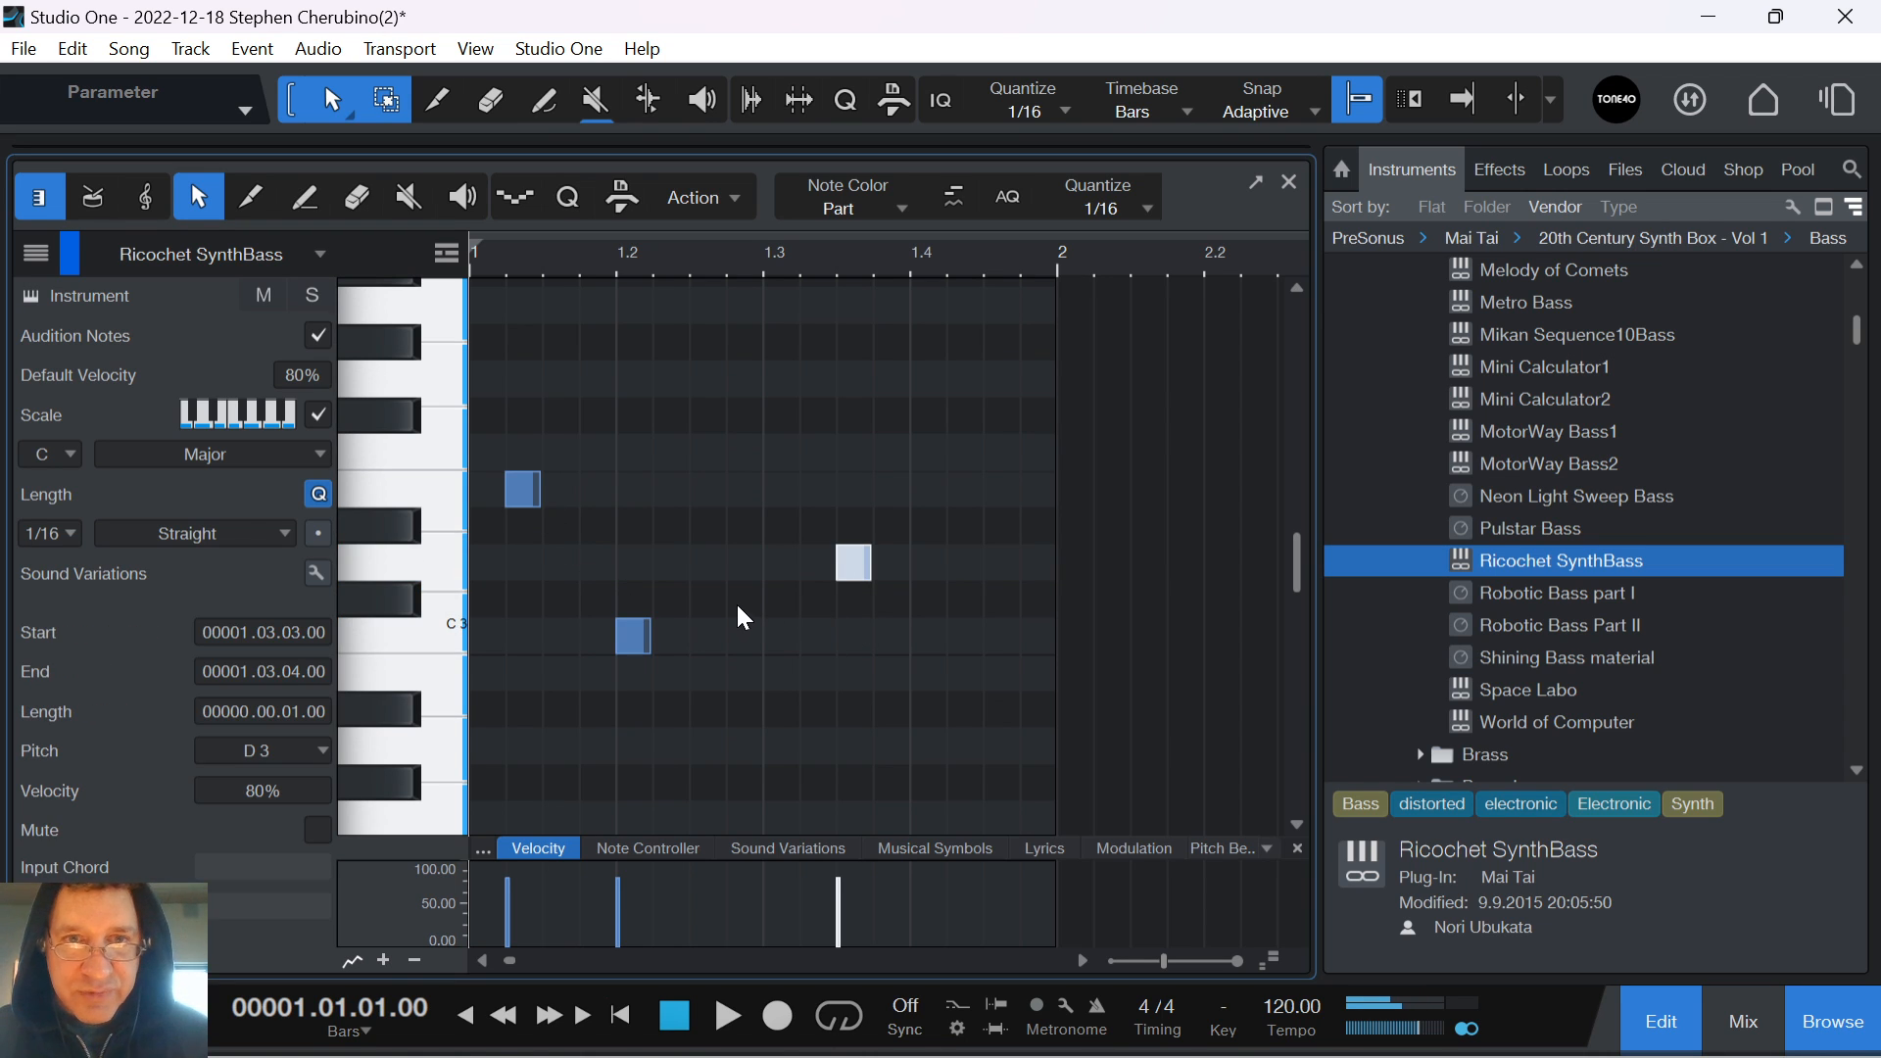
pyautogui.doubleClick(744, 636)
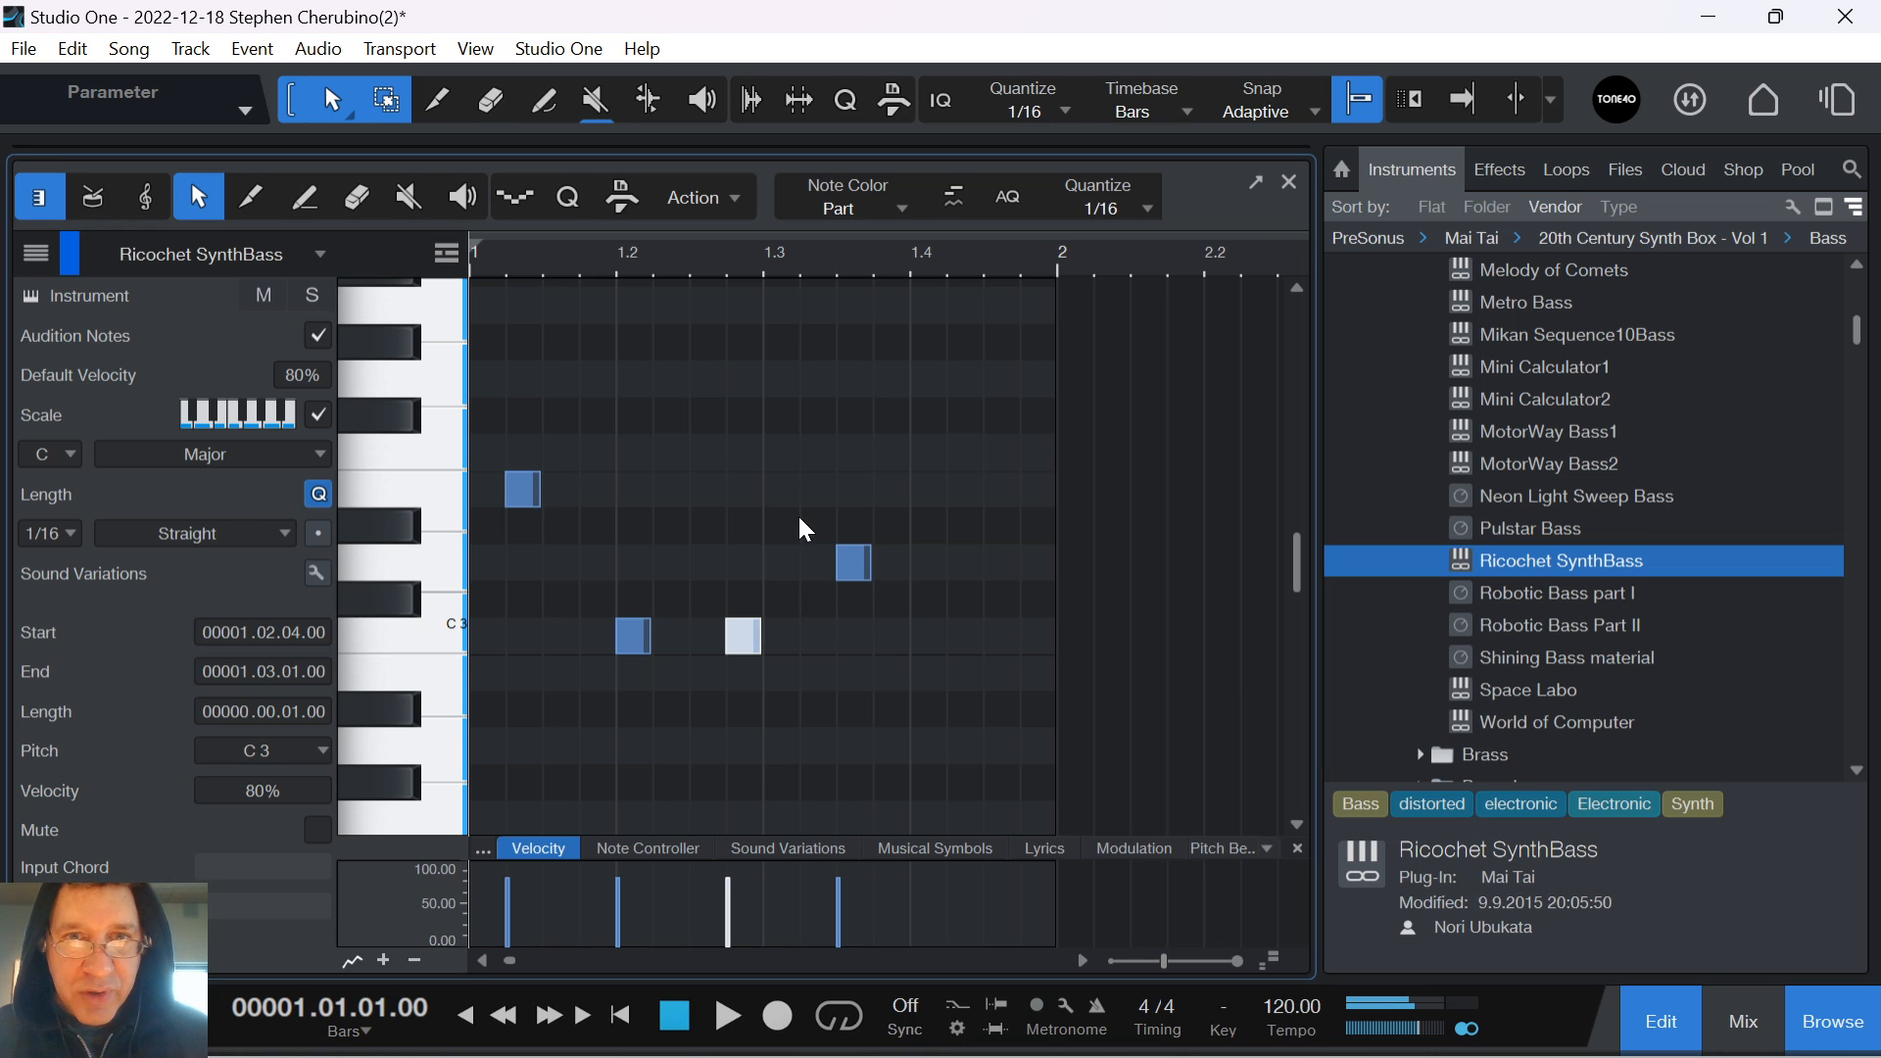
pyautogui.doubleClick(779, 452)
pyautogui.click(848, 349)
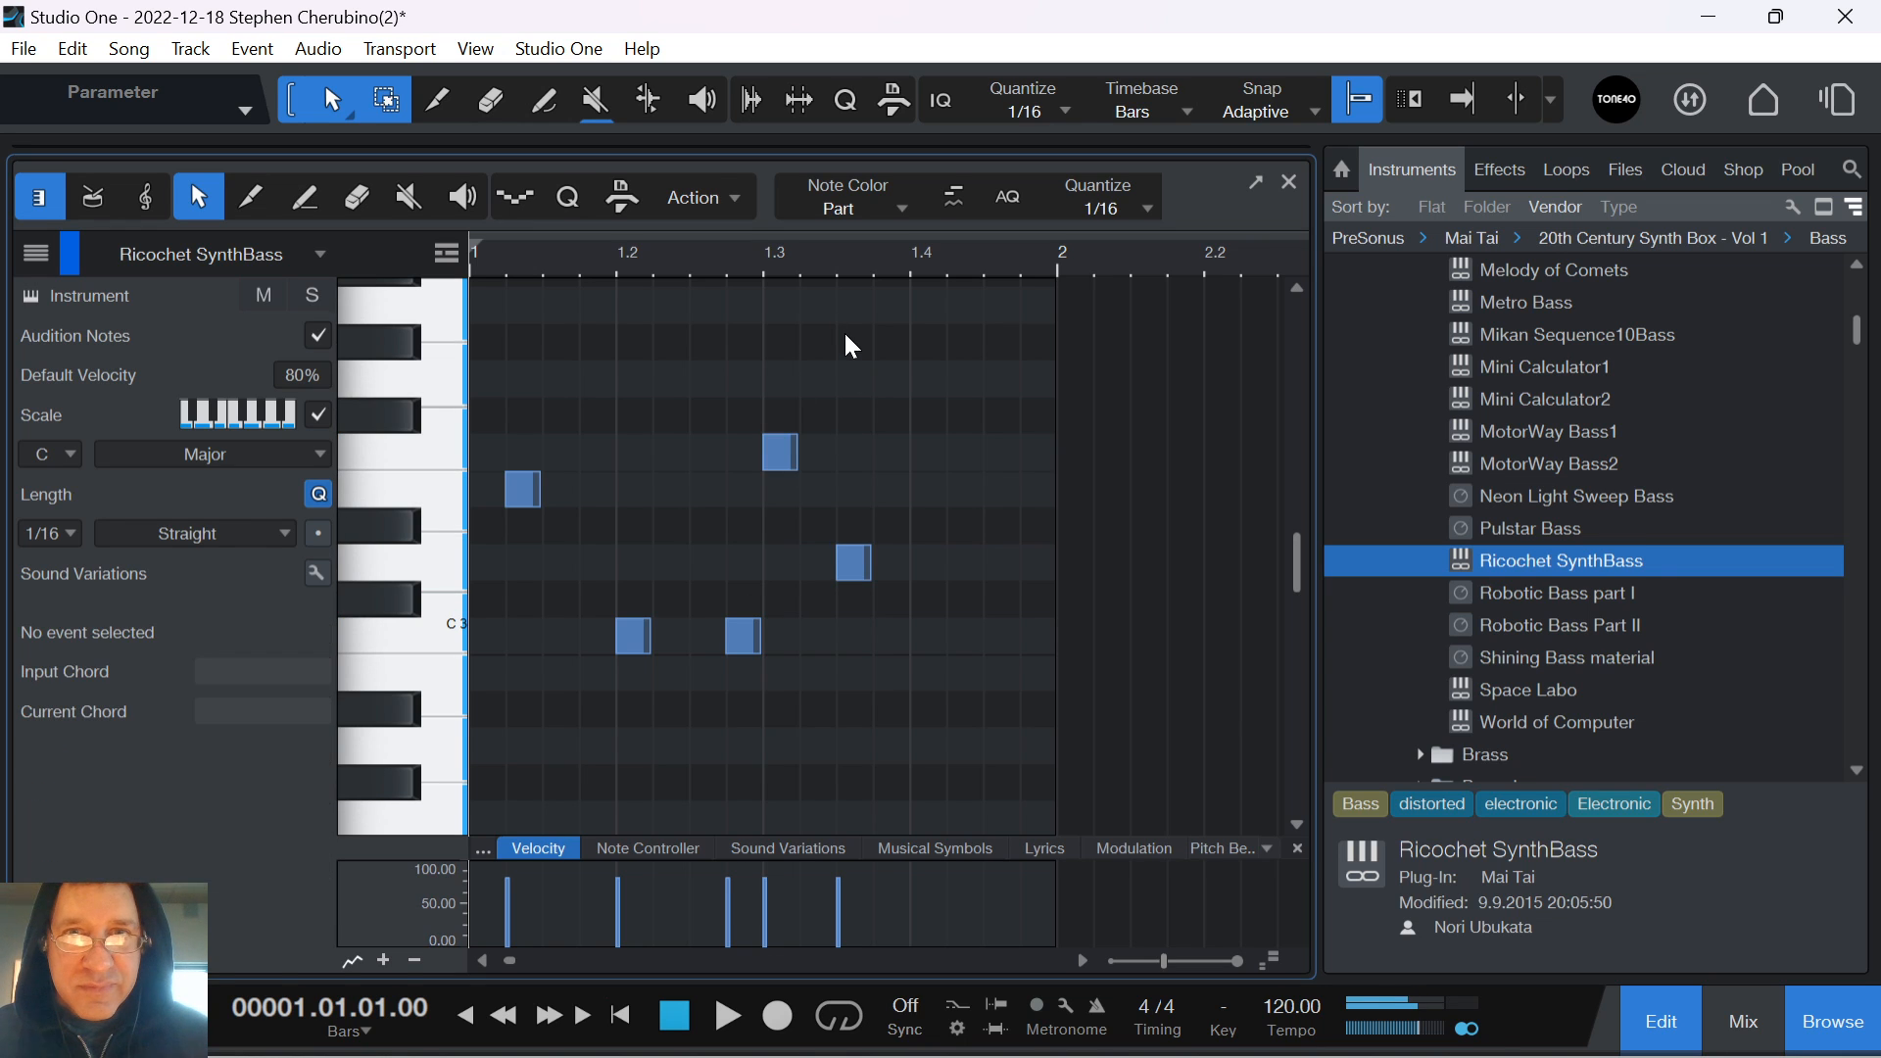
pyautogui.doubleClick(876, 391)
pyautogui.moveTo(1166, 729); pyautogui.dragTo(506, 285)
pyautogui.press('Delete')
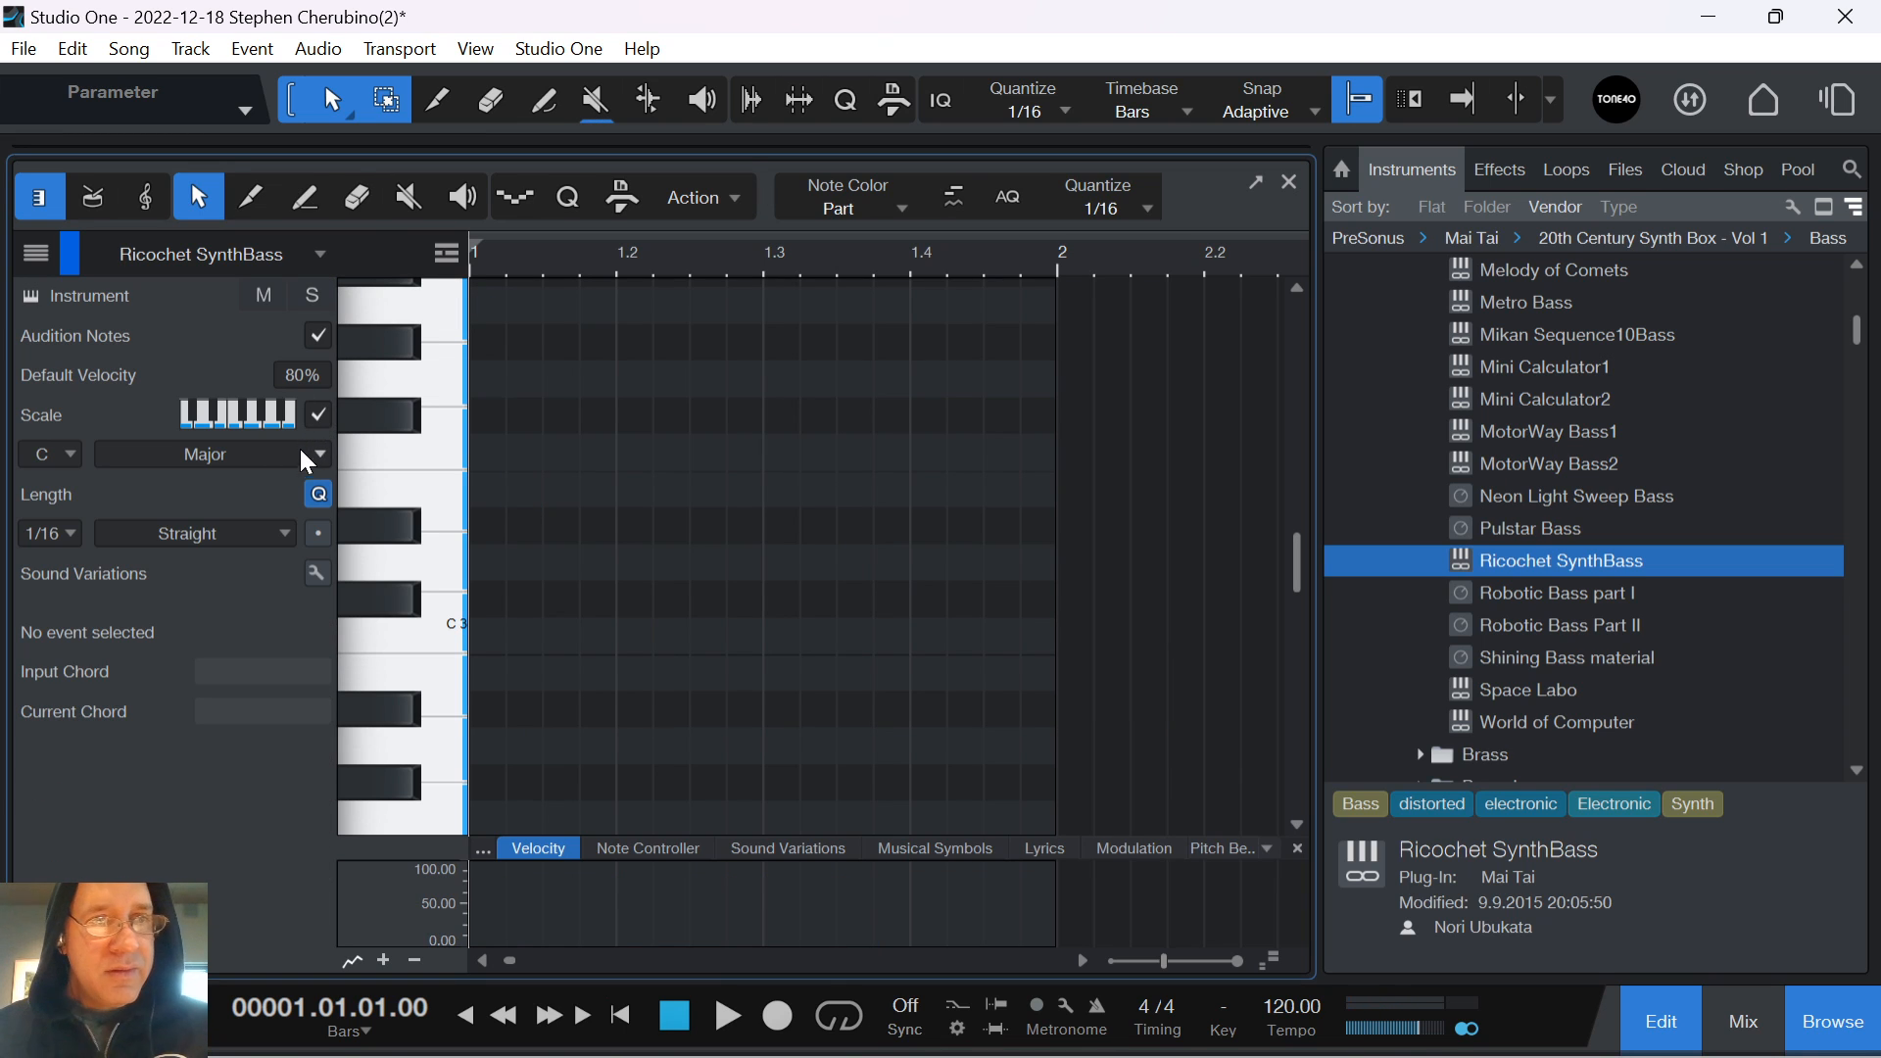
# Change the note editor's scale to A Natural Minor
pyautogui.click(70, 454)
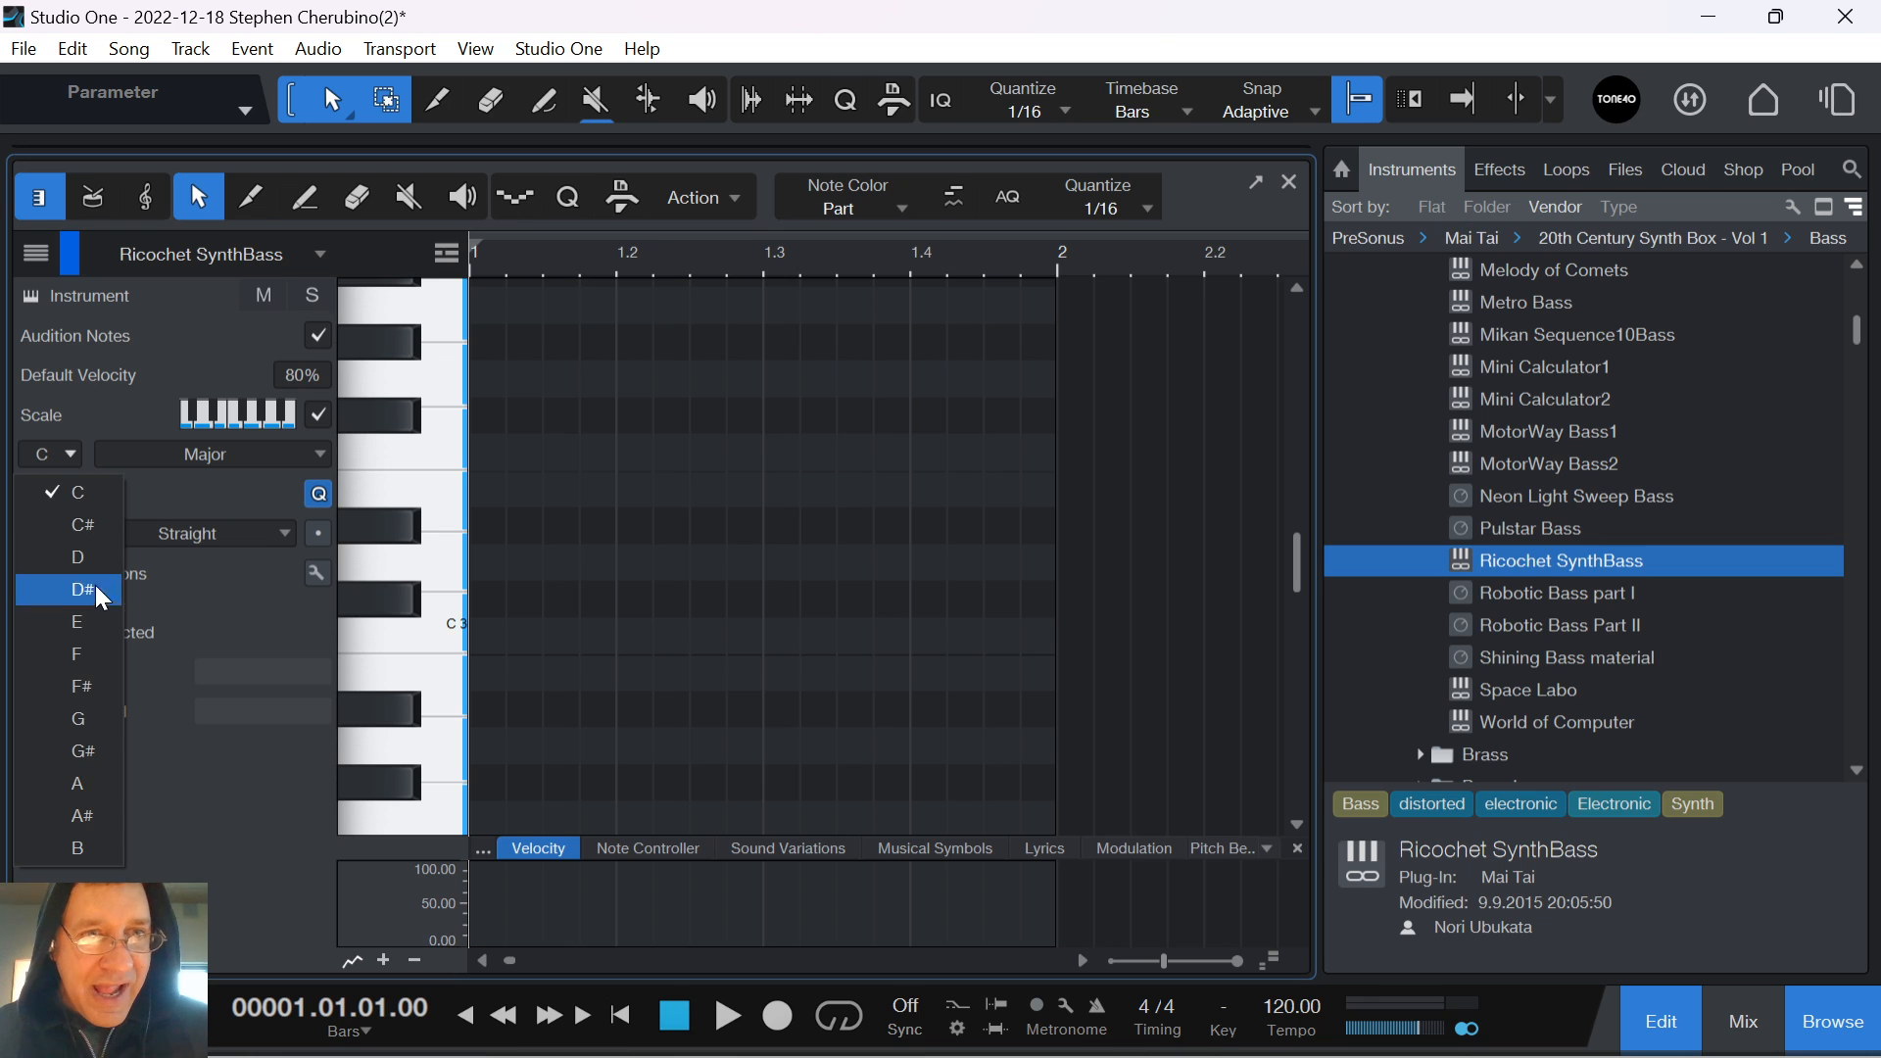
pyautogui.click(74, 784)
pyautogui.click(199, 458)
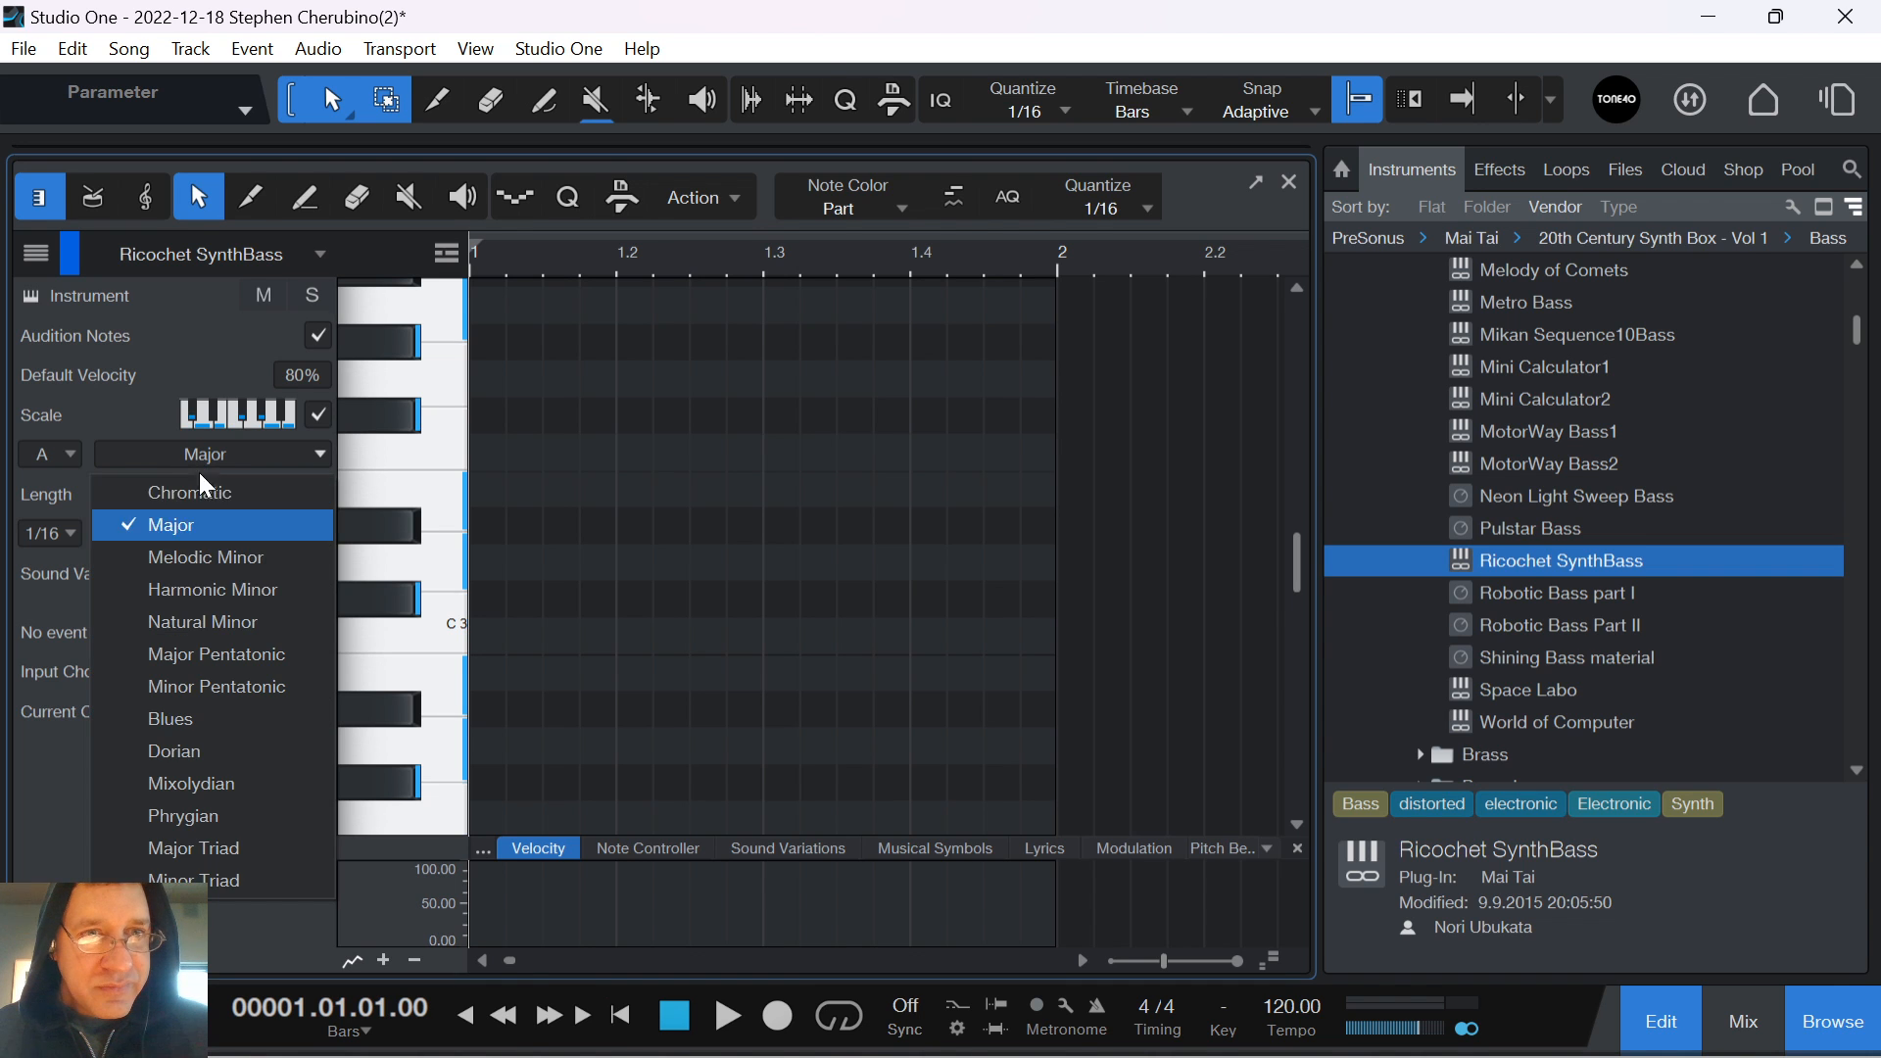
pyautogui.click(210, 622)
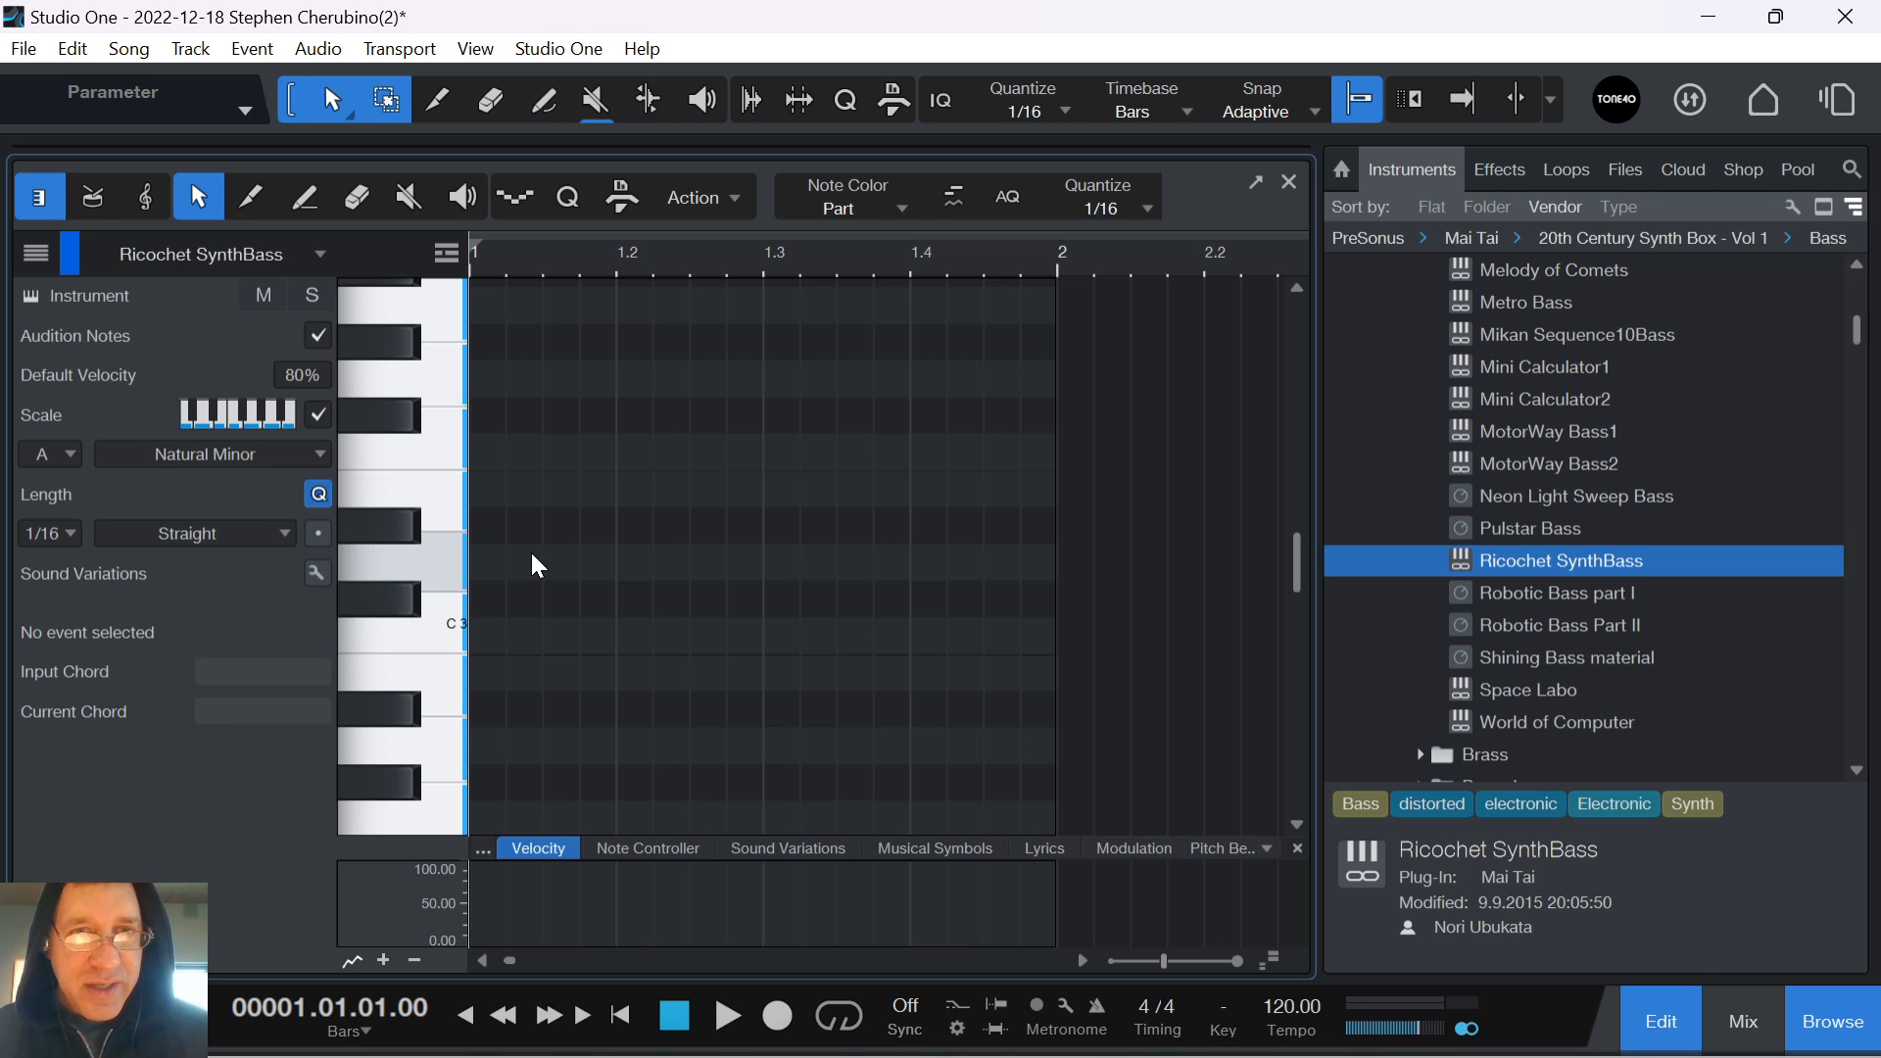
# Draw a rising run of six 1/16 notes in A Natural Minor from A4 up to C6 at the part's start
pyautogui.scroll(-5, 555, 504)
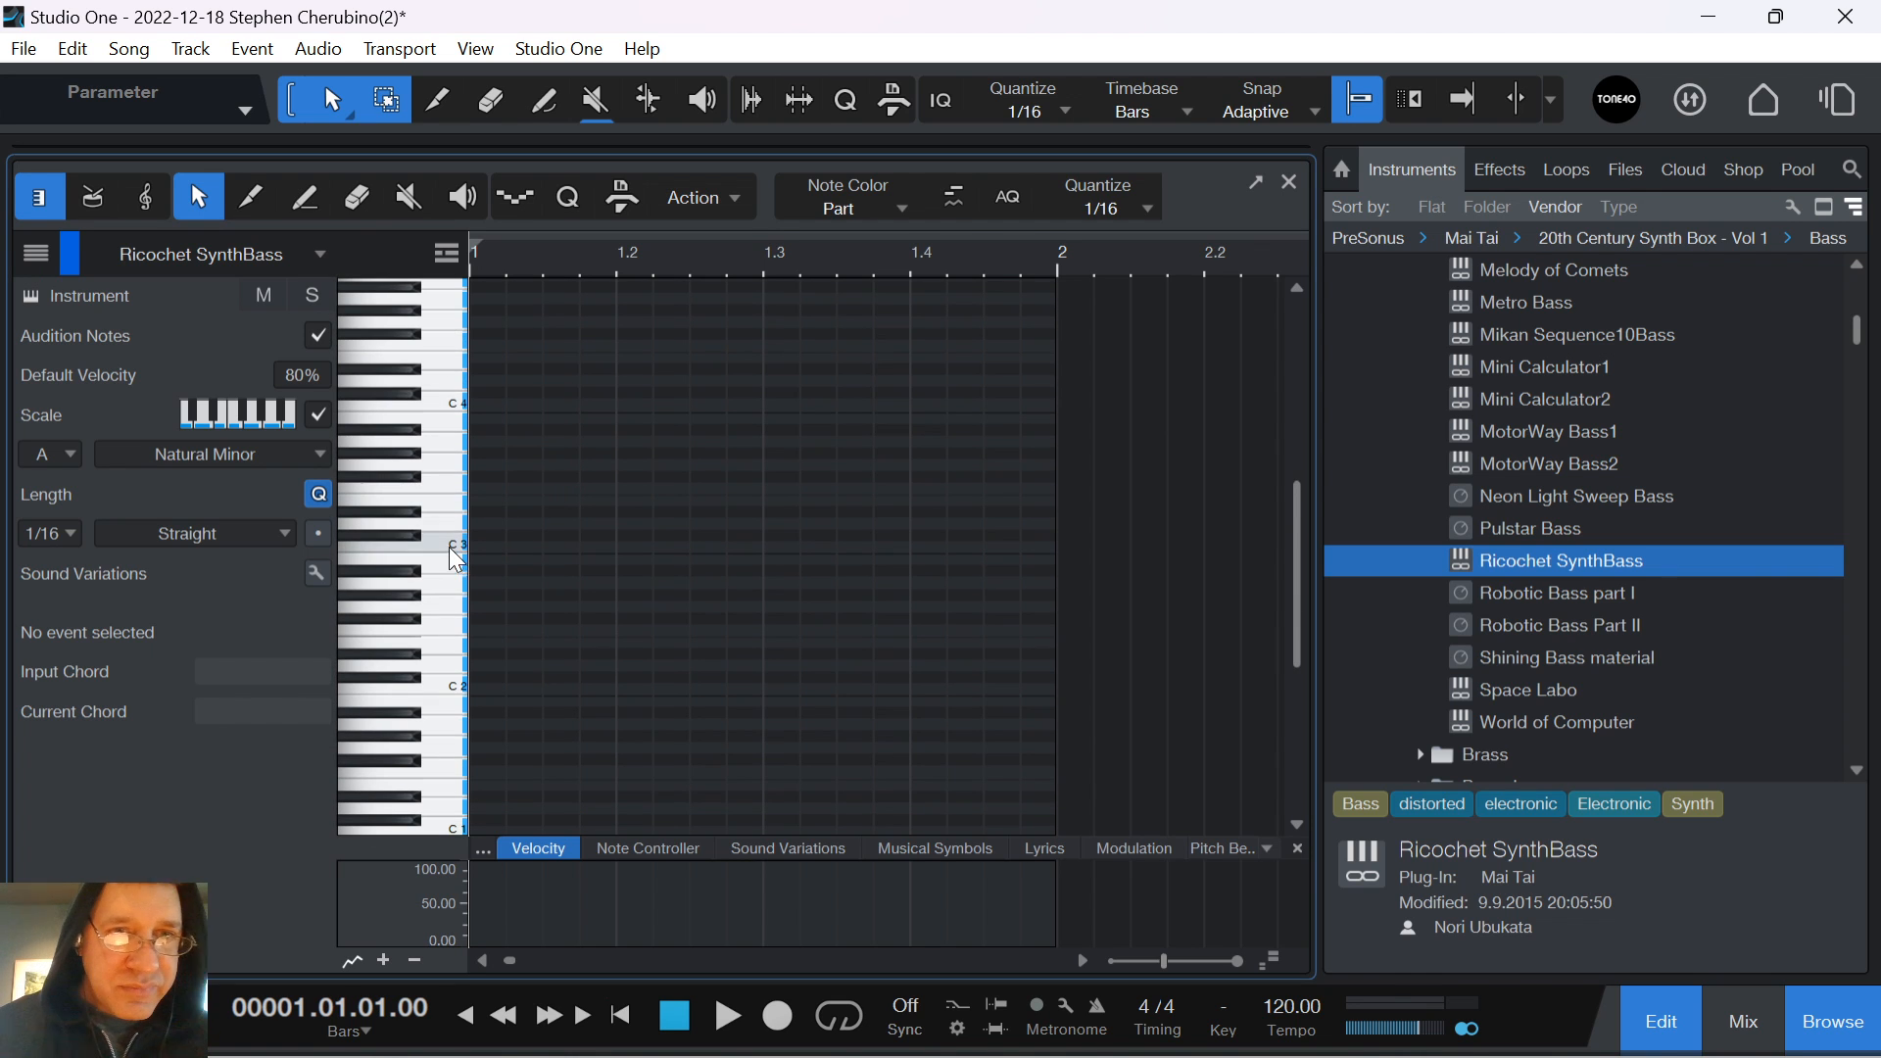
pyautogui.scroll(1, 472, 462)
pyautogui.scroll(3, 477, 468)
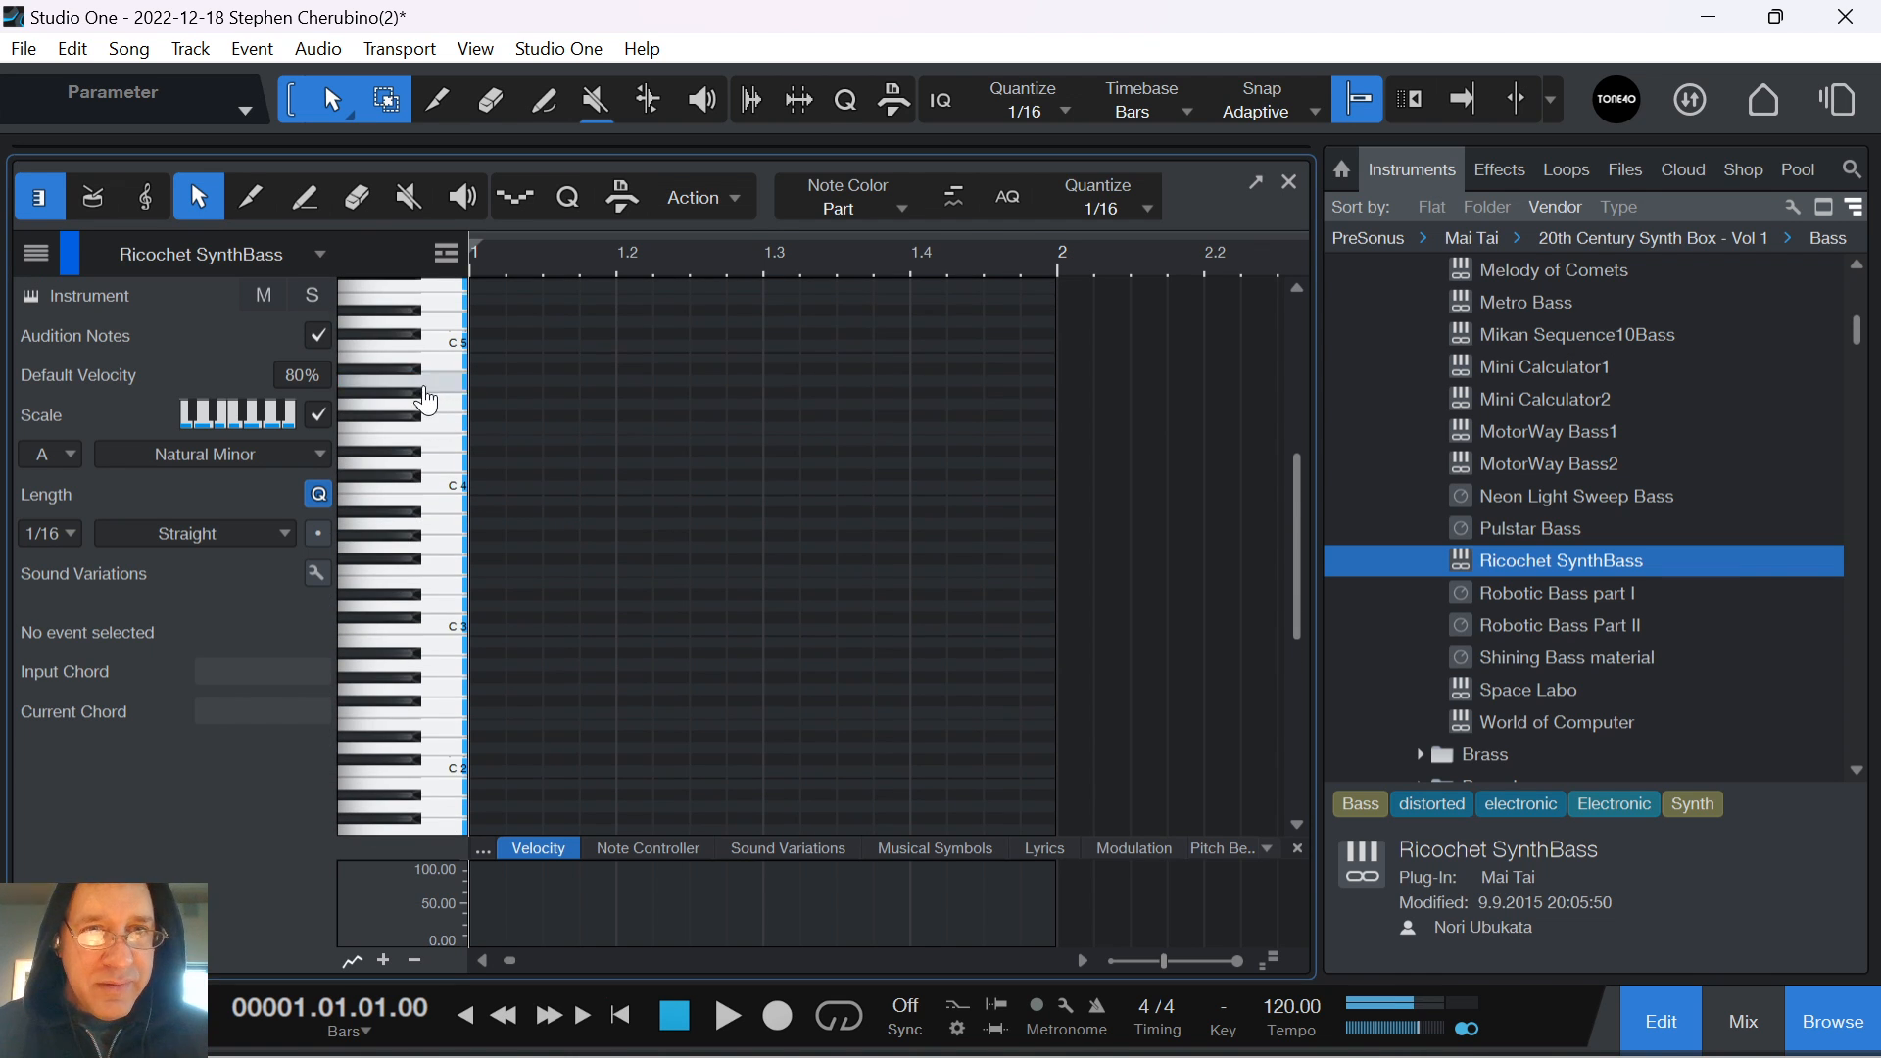
pyautogui.scroll(1, 453, 433)
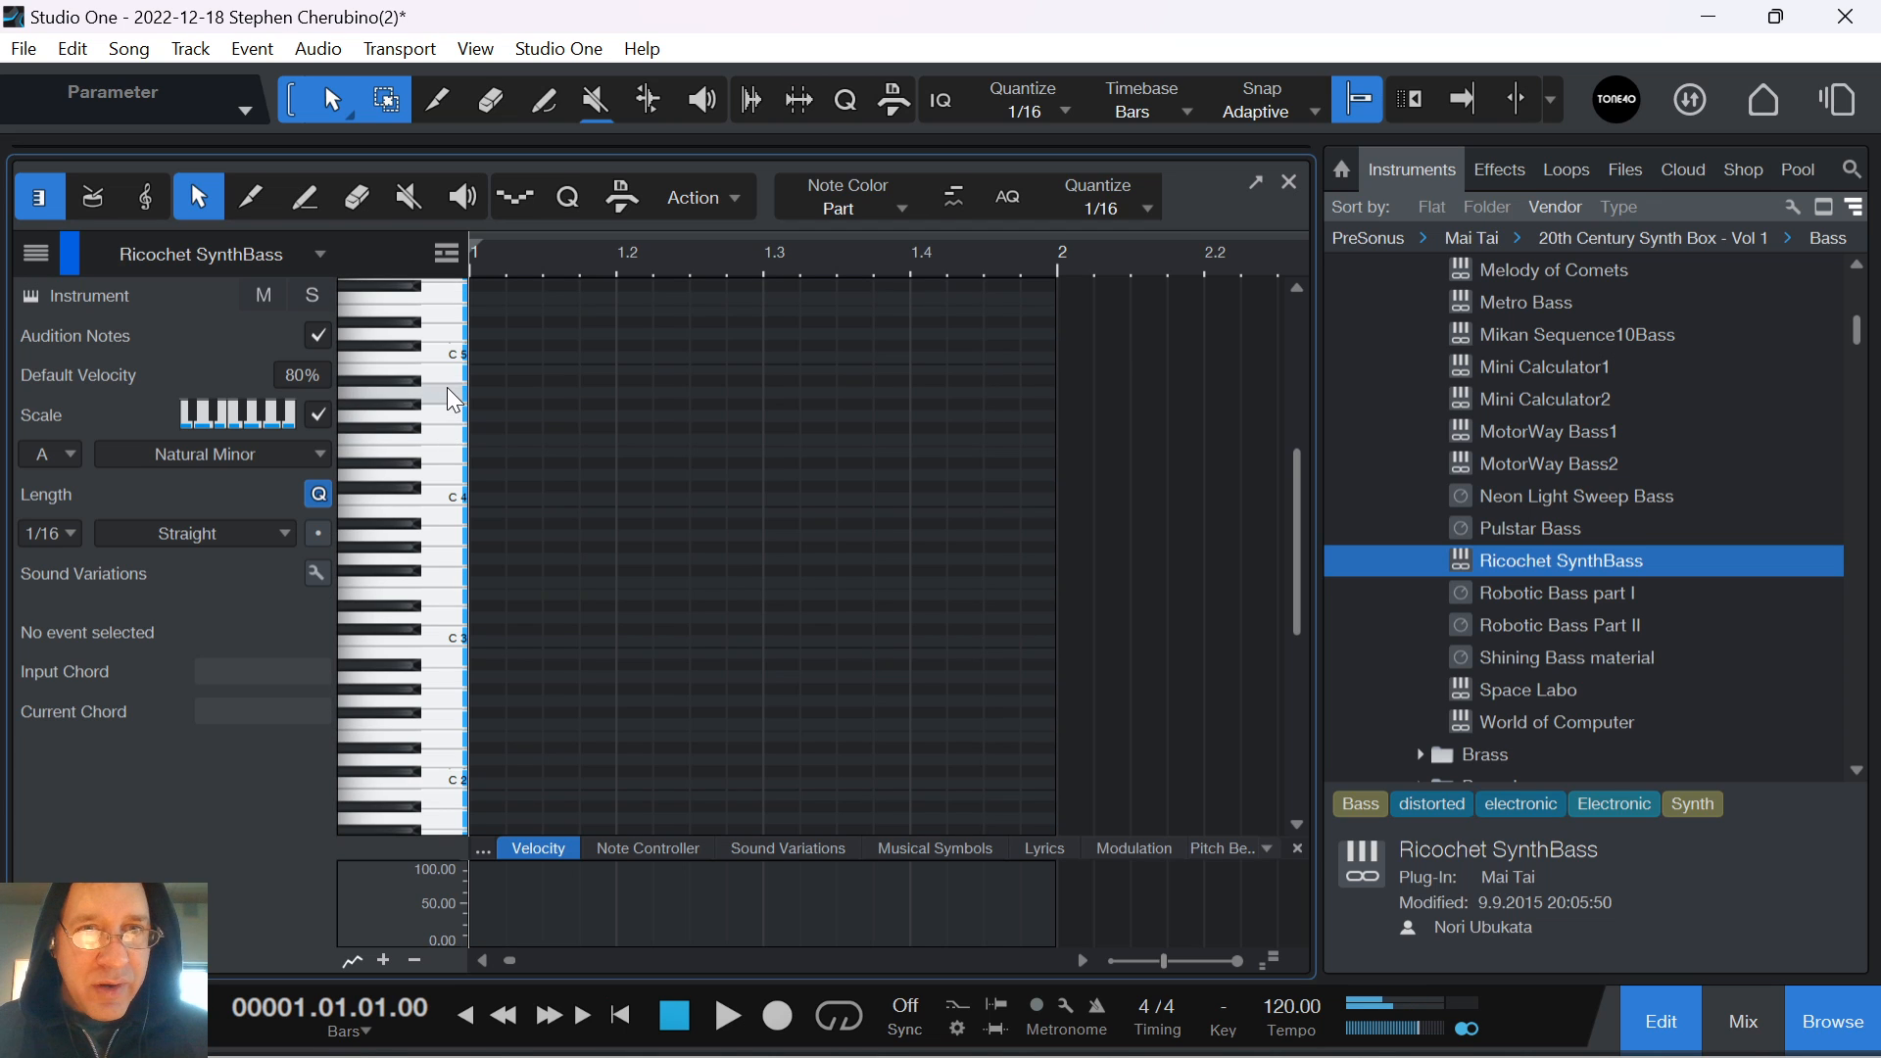
pyautogui.scroll(4, 500, 446)
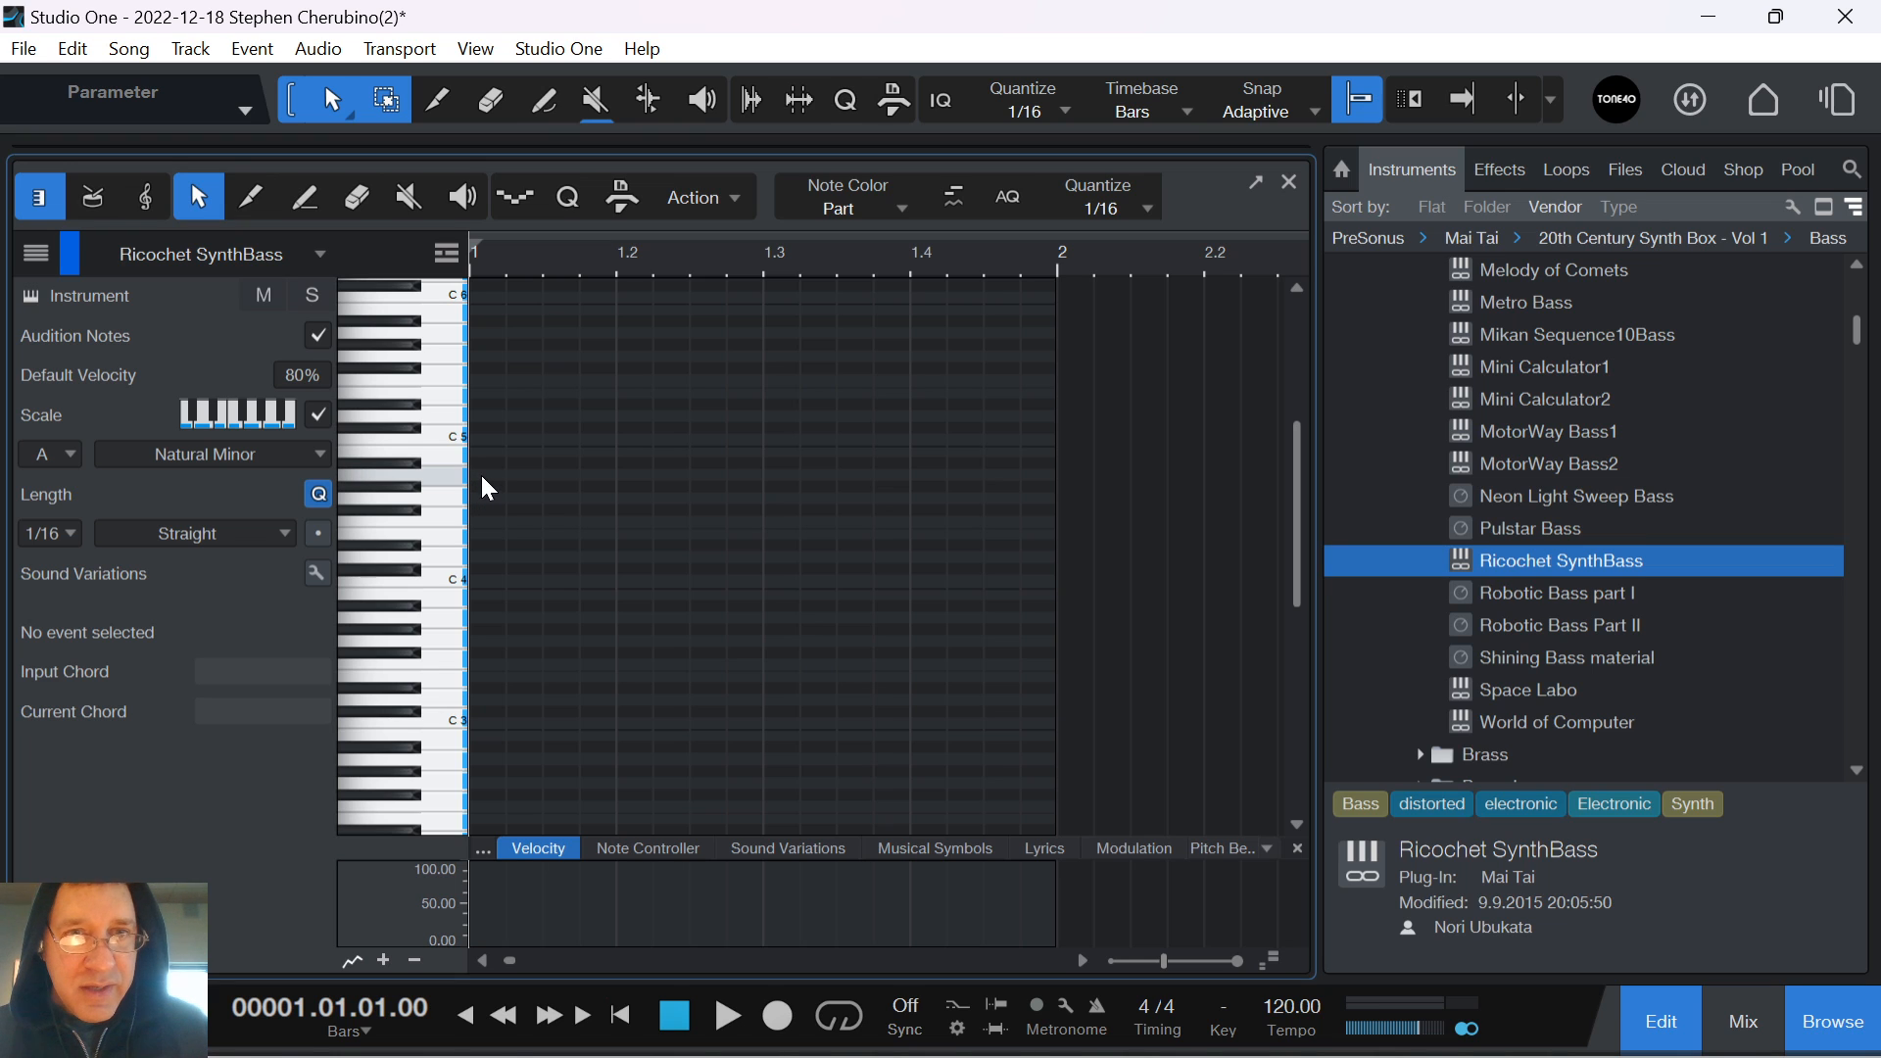
pyautogui.scroll(2, 487, 488)
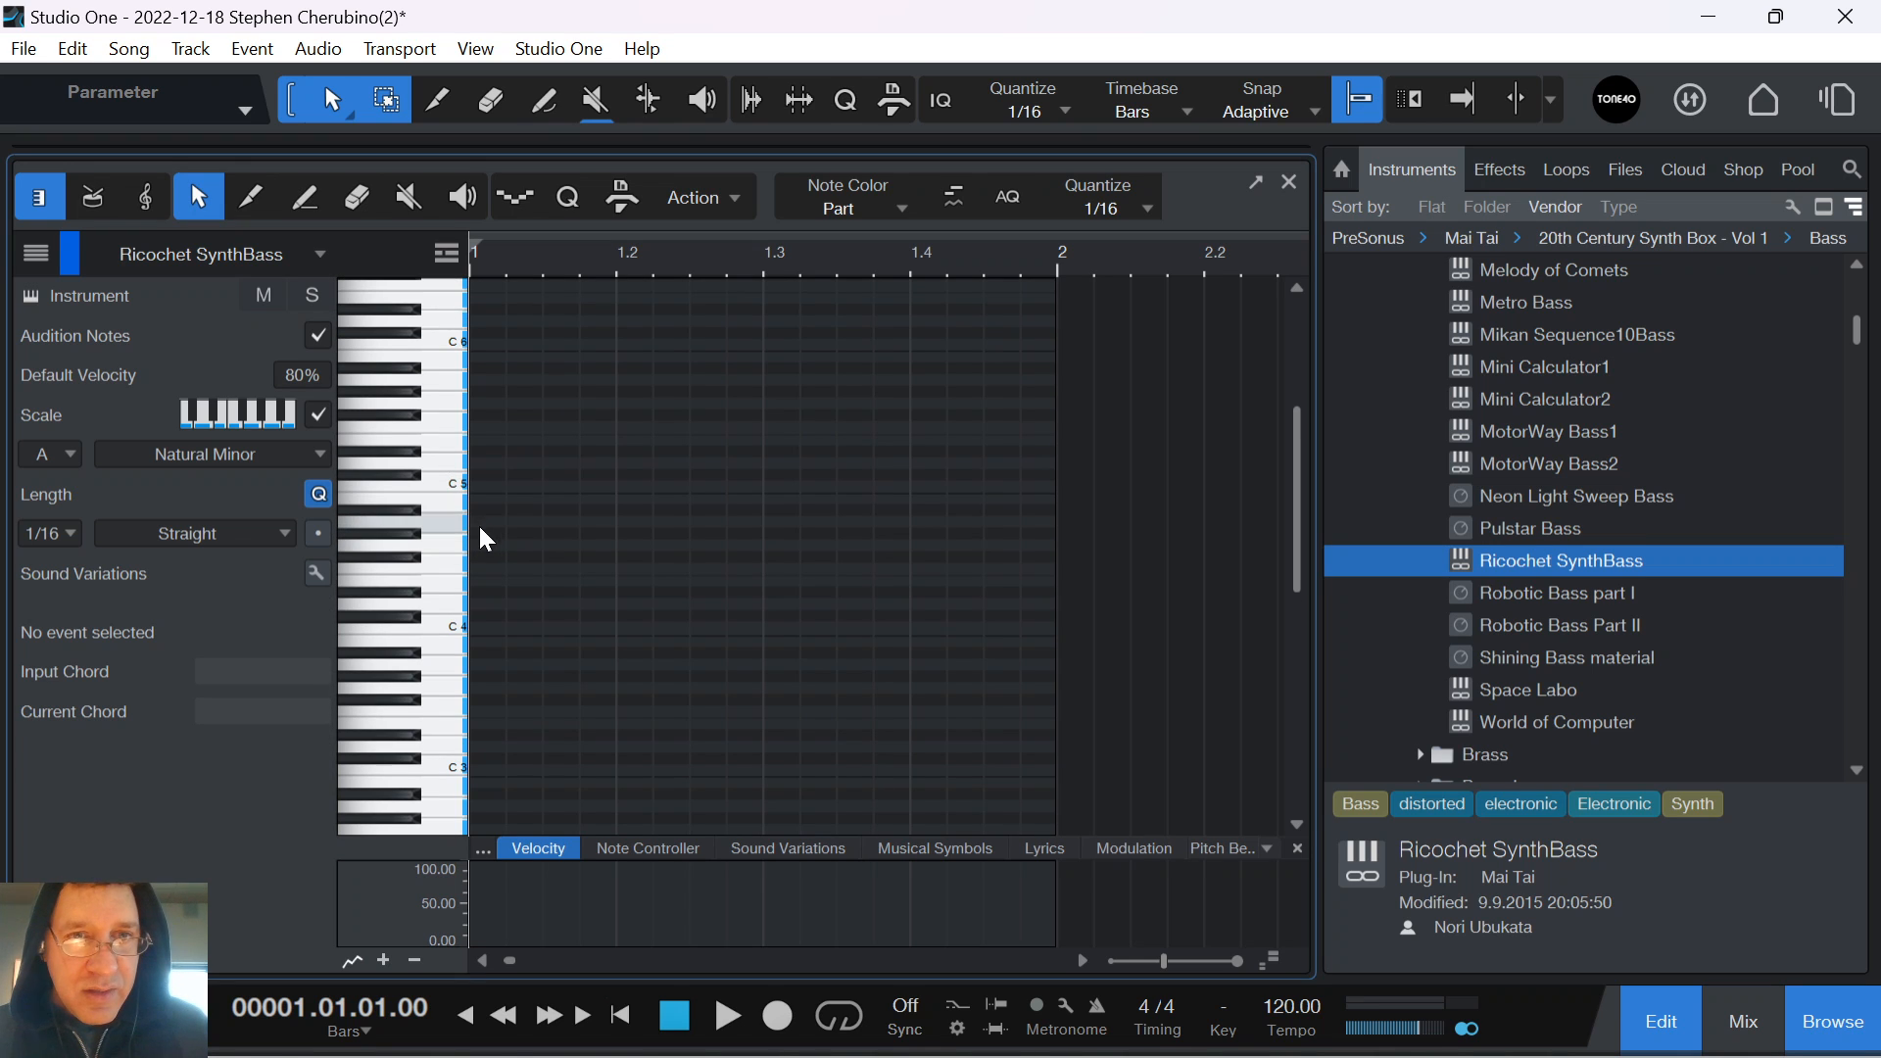
pyautogui.click(486, 522)
pyautogui.click(529, 487)
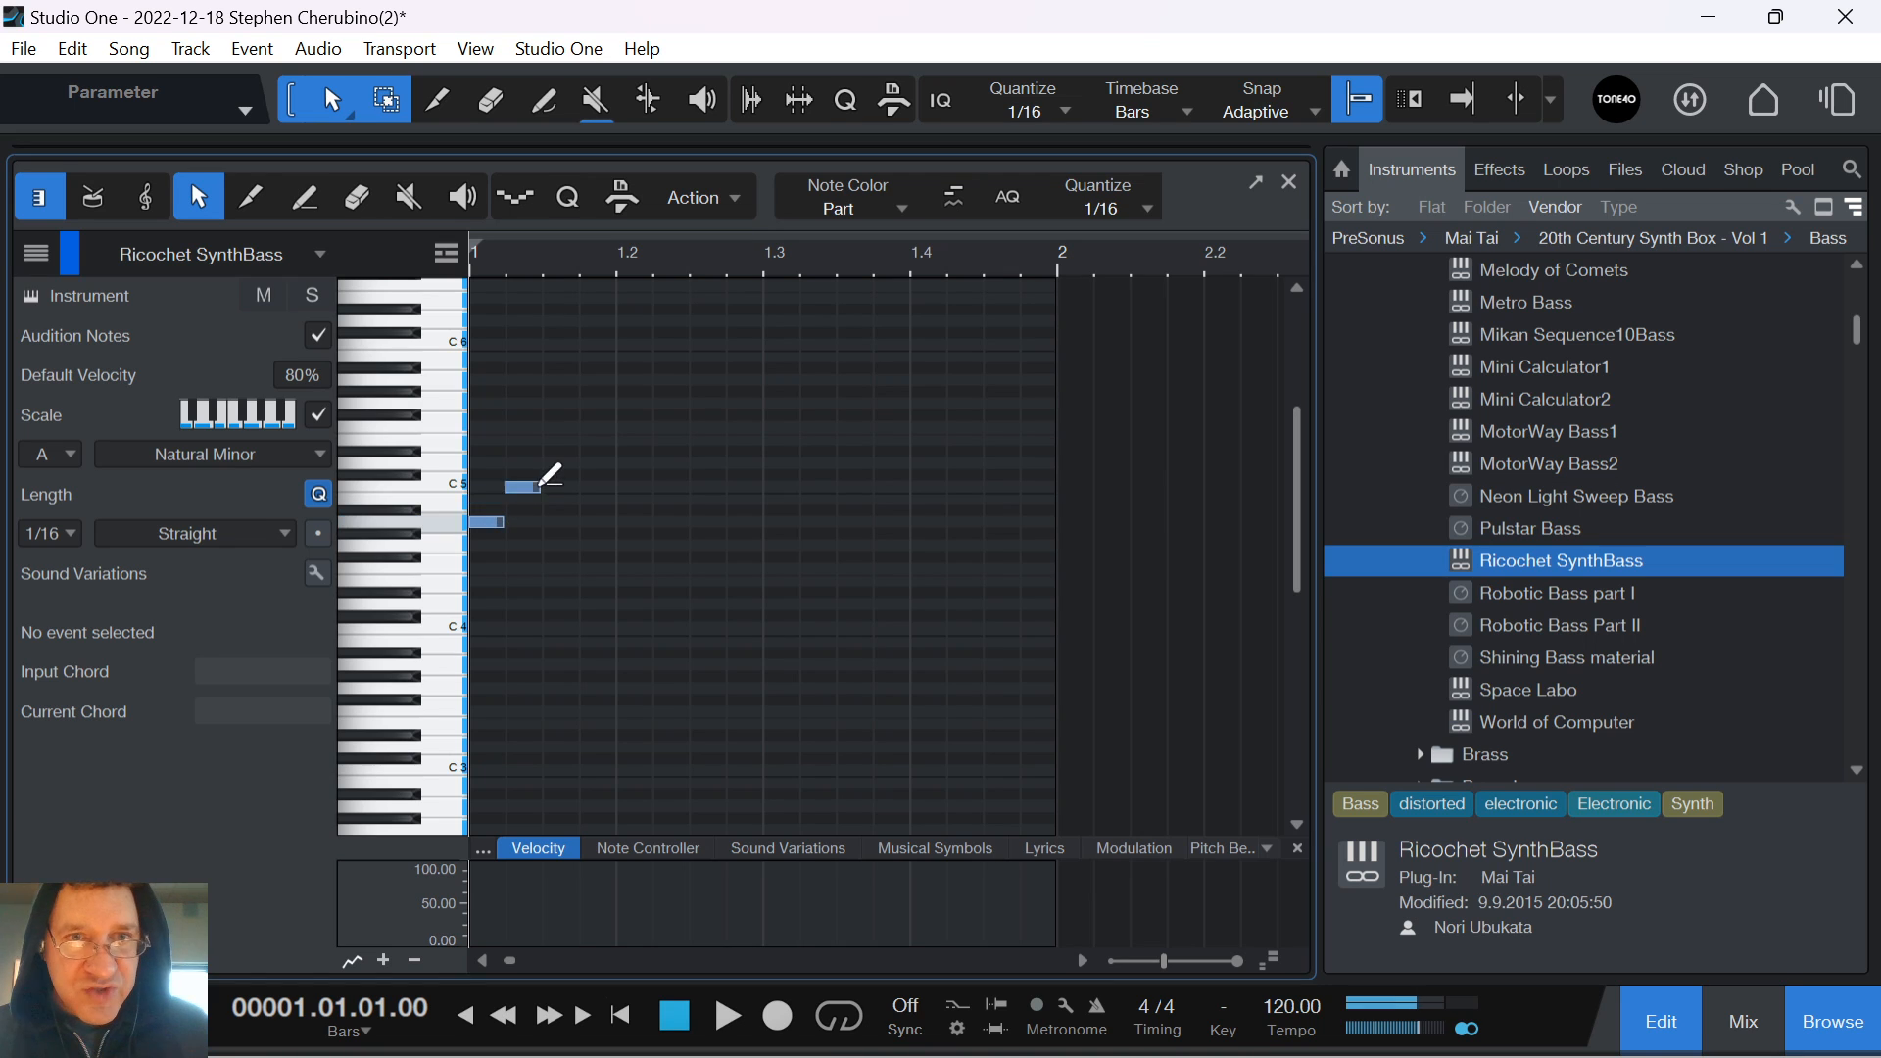
pyautogui.click(588, 404)
pyautogui.click(624, 357)
pyautogui.click(660, 322)
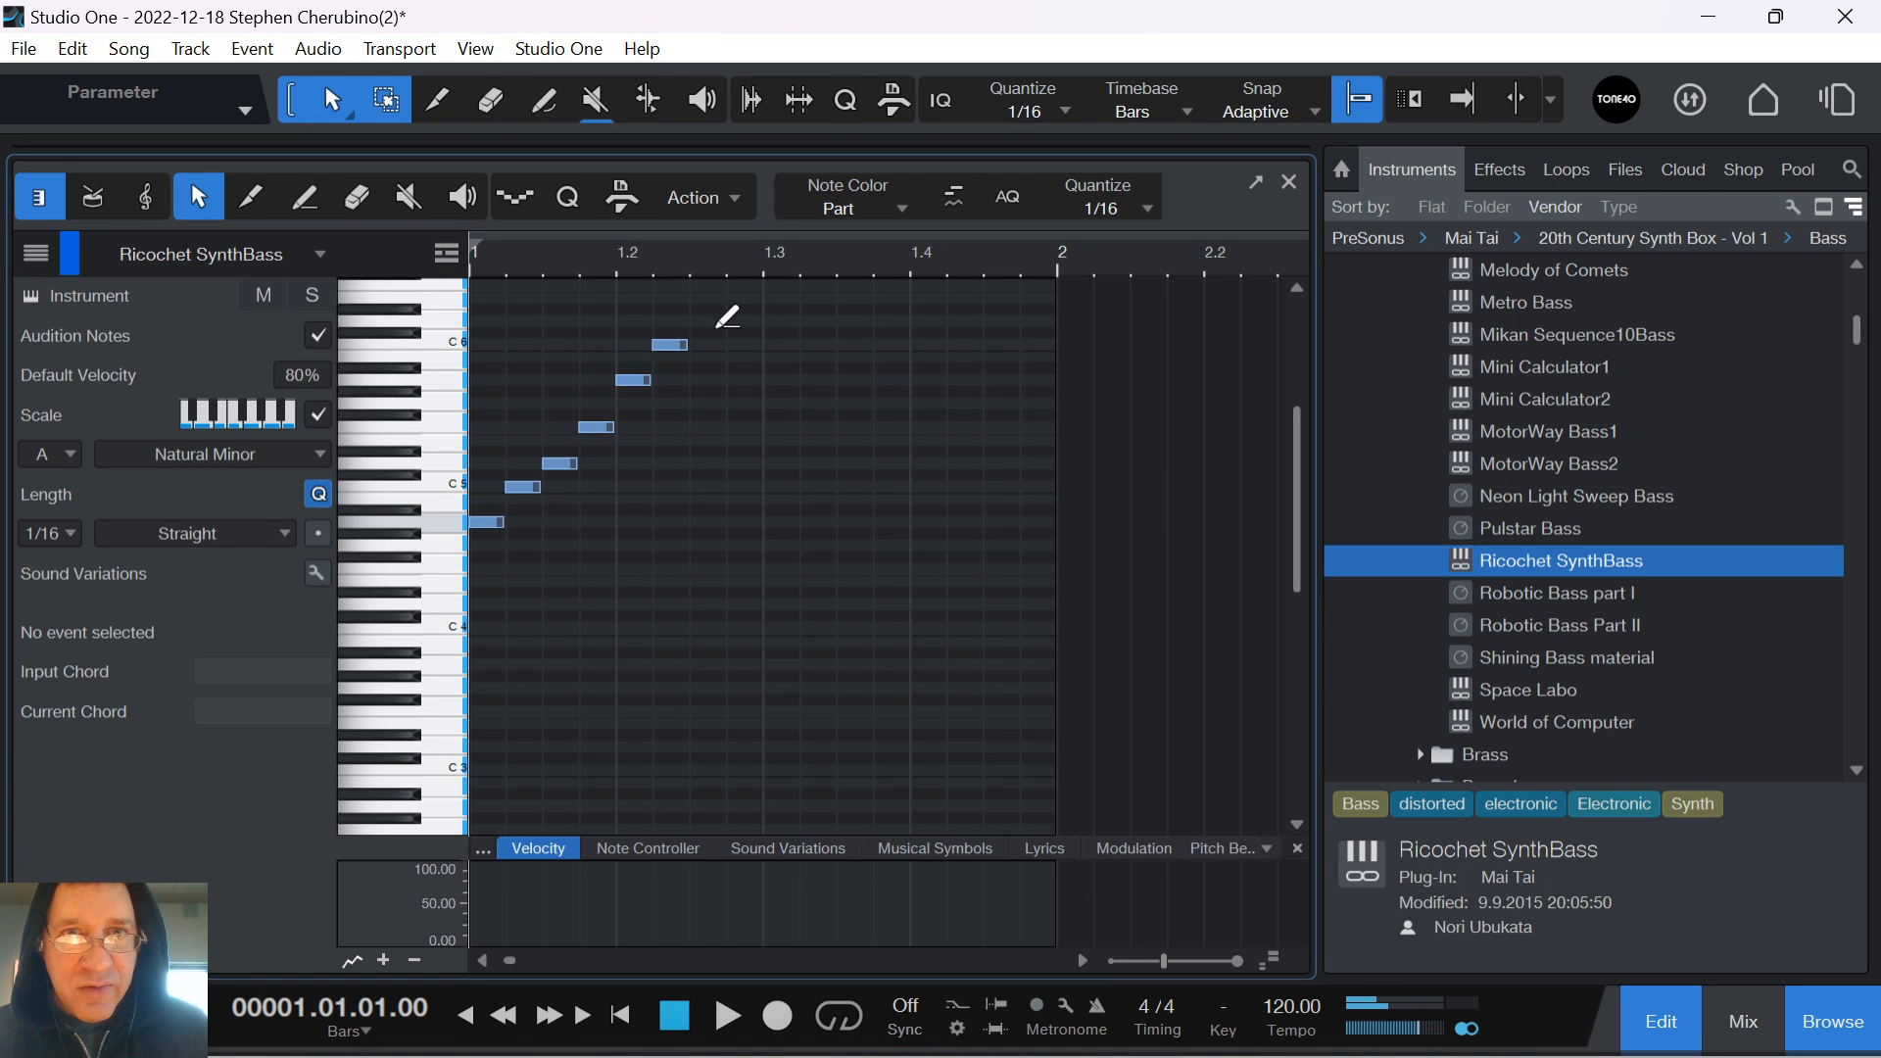
# Draw a one-bar pattern of fifteen consecutive 1/16 notes, jumping repeatedly from A4 to higher A Natural Minor pitches up to D6, and play it
pyautogui.moveTo(683, 306)
pyautogui.mouseDown()
pyautogui.moveTo(620, 297)
pyautogui.moveTo(629, 314)
pyautogui.mouseUp()
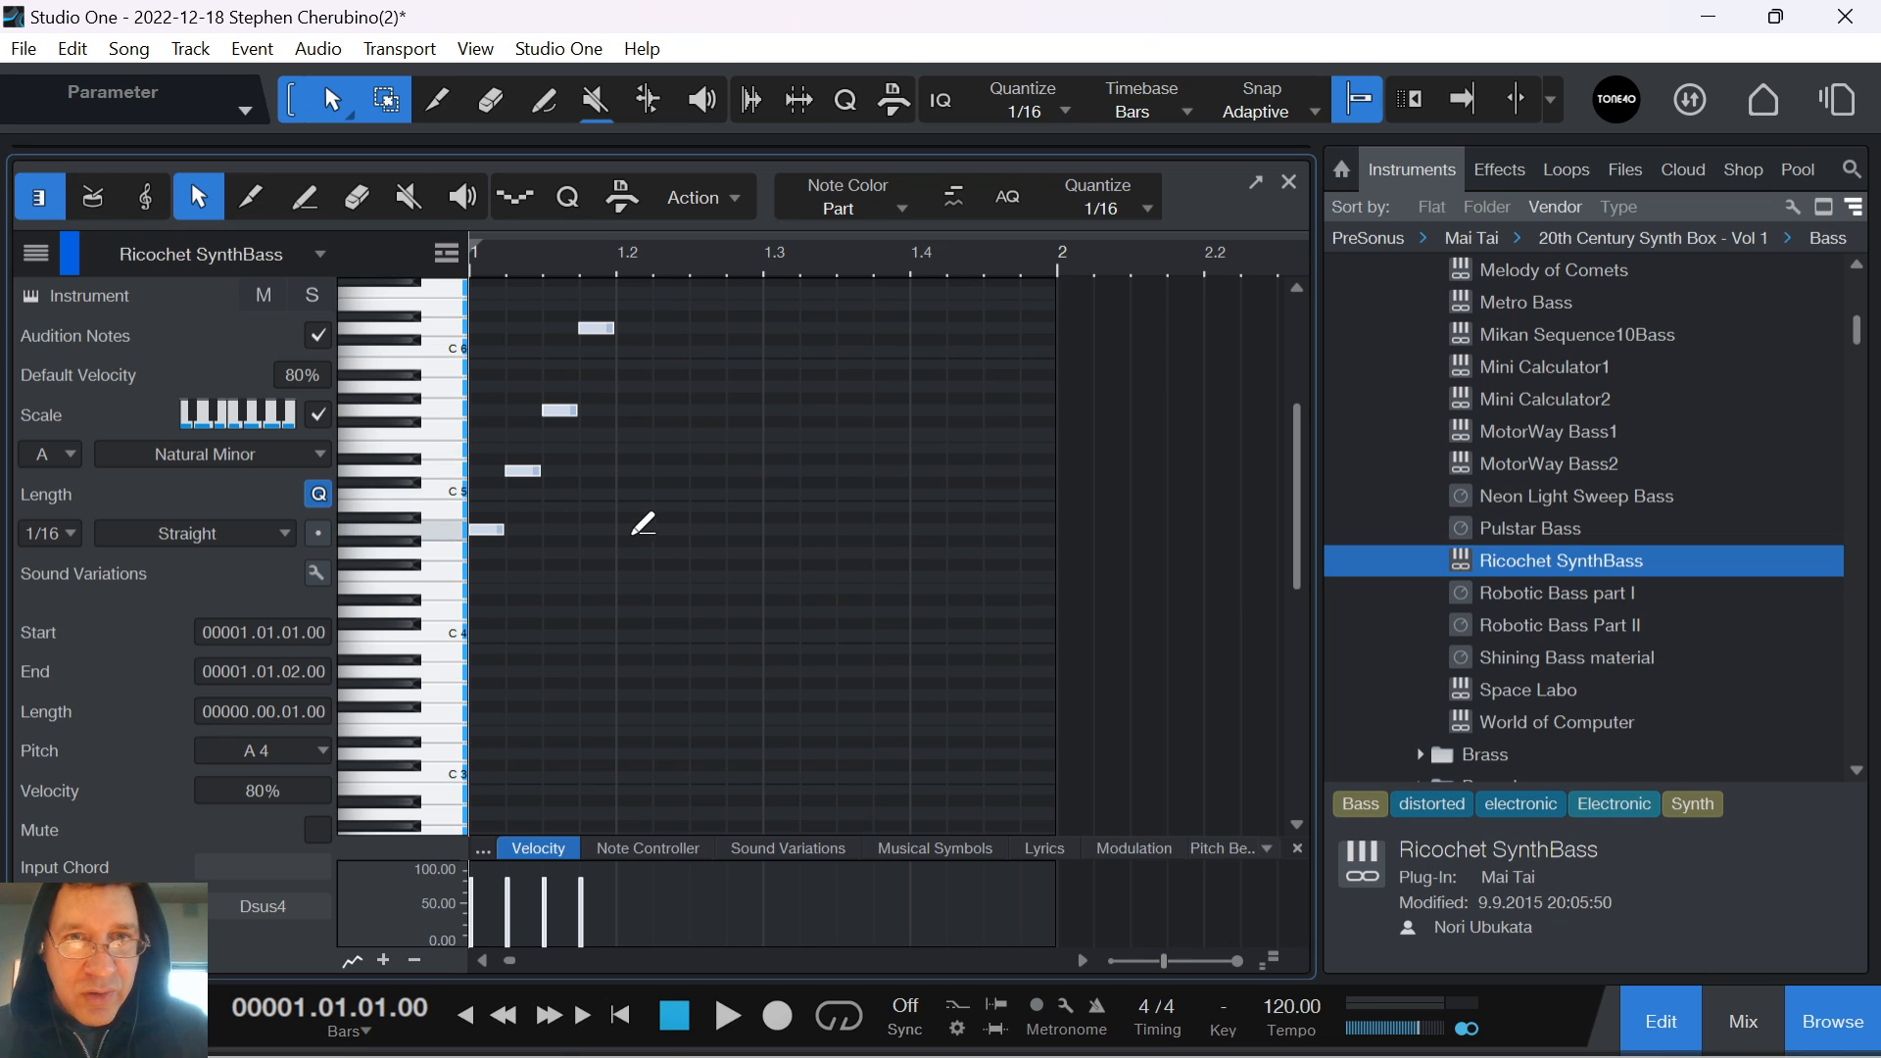
pyautogui.moveTo(630, 531); pyautogui.dragTo(699, 406)
pyautogui.moveTo(718, 525); pyautogui.dragTo(796, 398)
pyautogui.moveTo(782, 527)
pyautogui.mouseDown()
pyautogui.moveTo(901, 312)
pyautogui.moveTo(957, 311)
pyautogui.moveTo(941, 332)
pyautogui.mouseUp()
pyautogui.moveTo(973, 524)
pyautogui.mouseDown()
pyautogui.moveTo(1015, 422)
pyautogui.moveTo(1011, 460)
pyautogui.mouseUp()
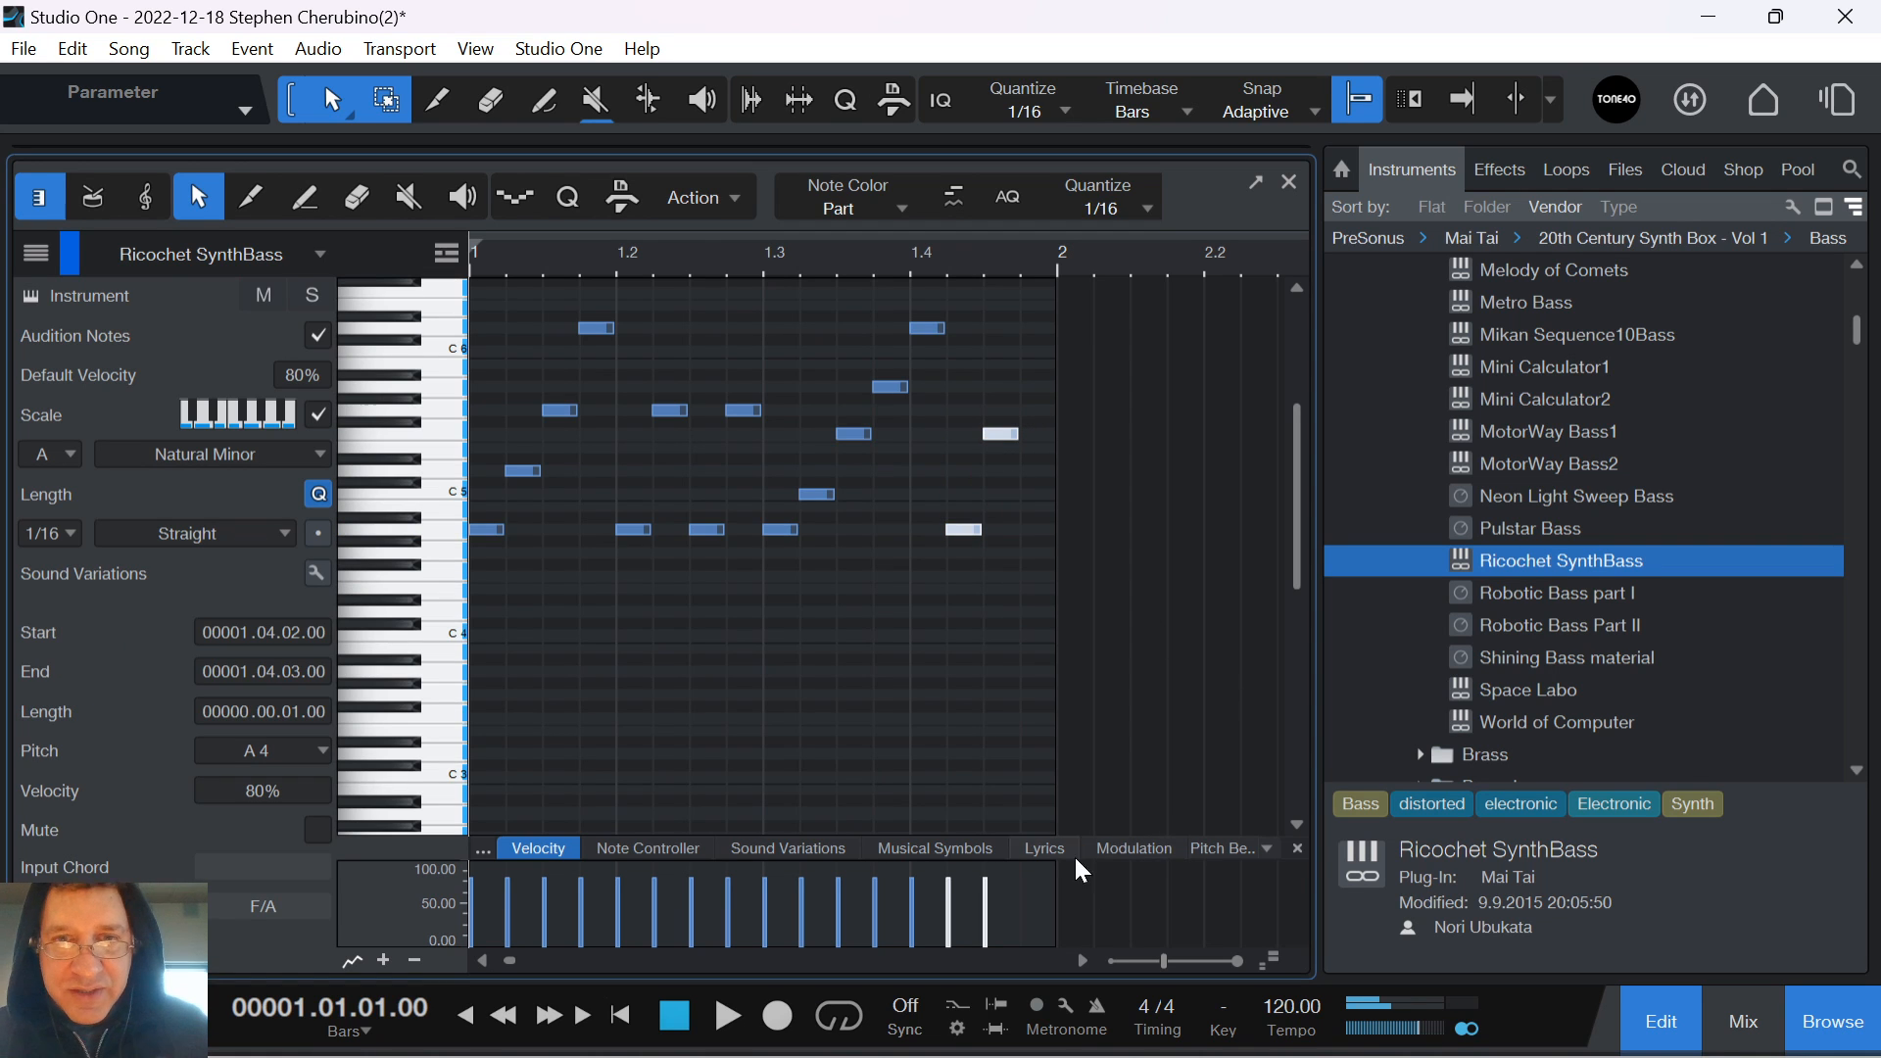
pyautogui.press('space')
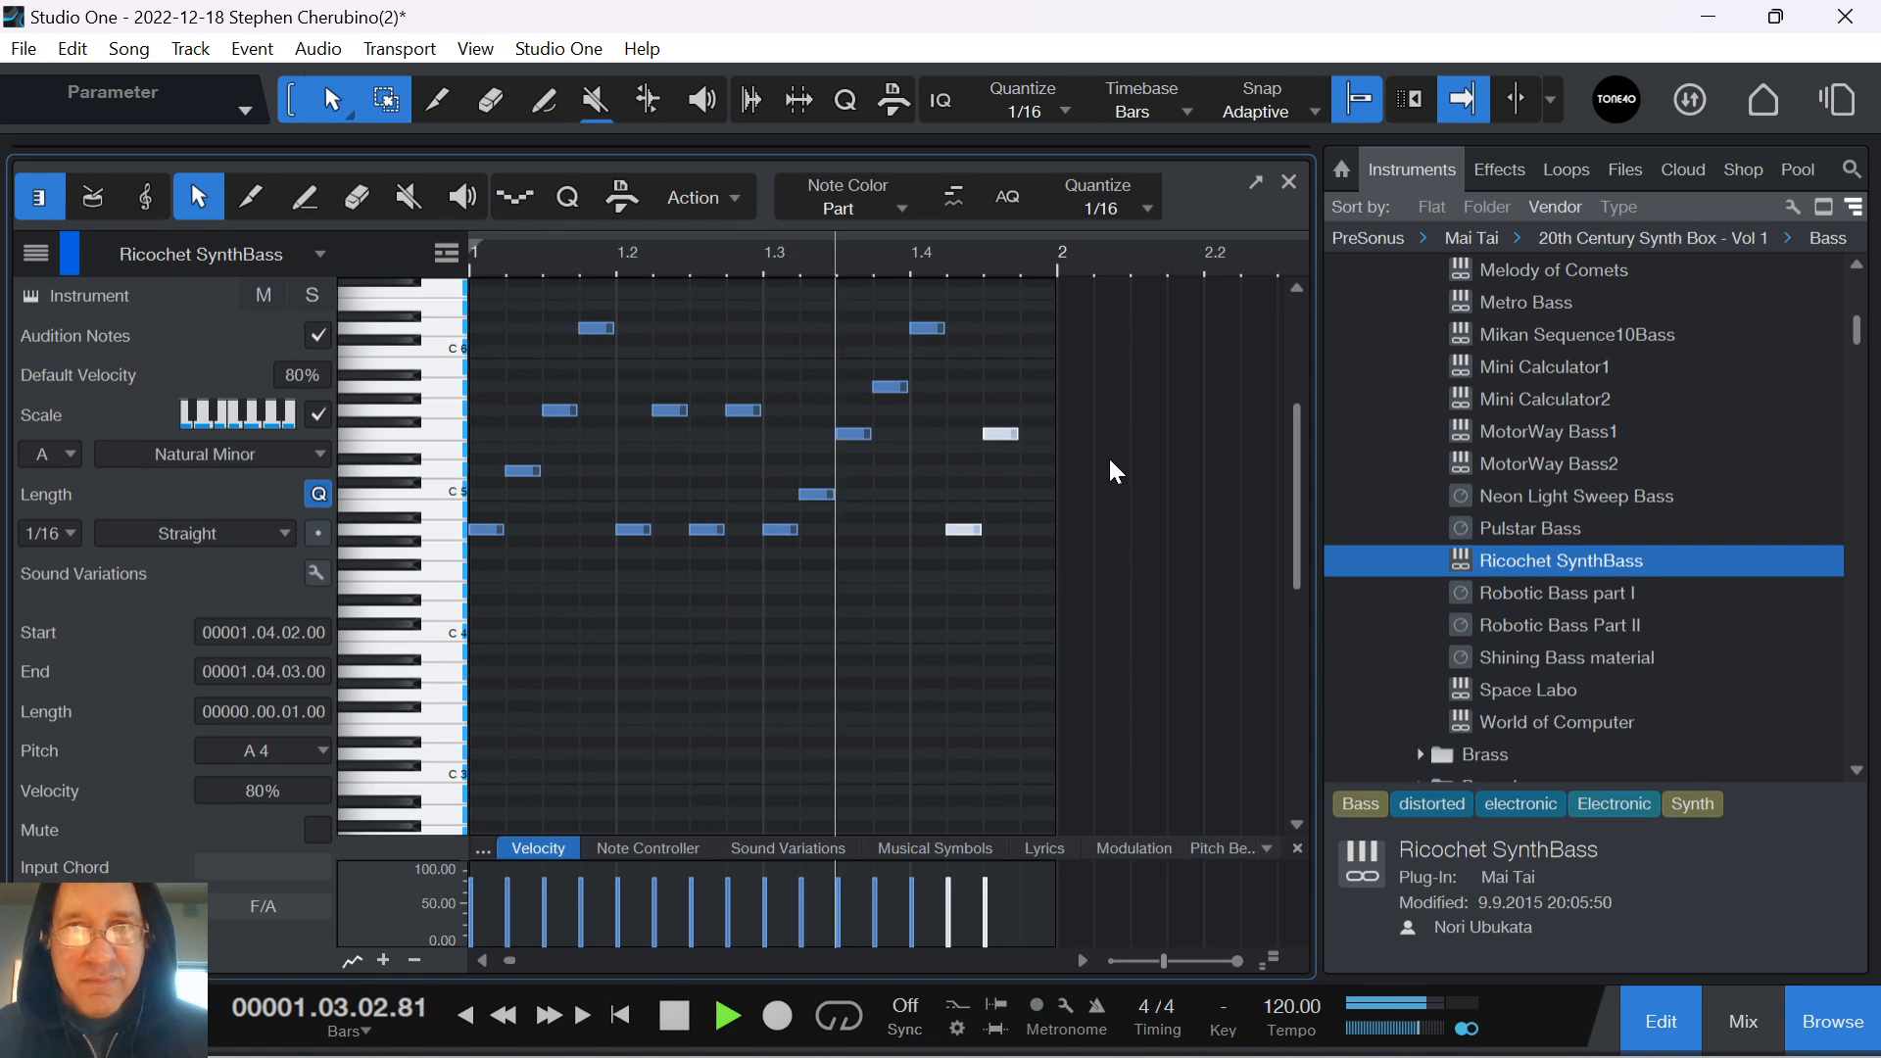
pyautogui.press('space')
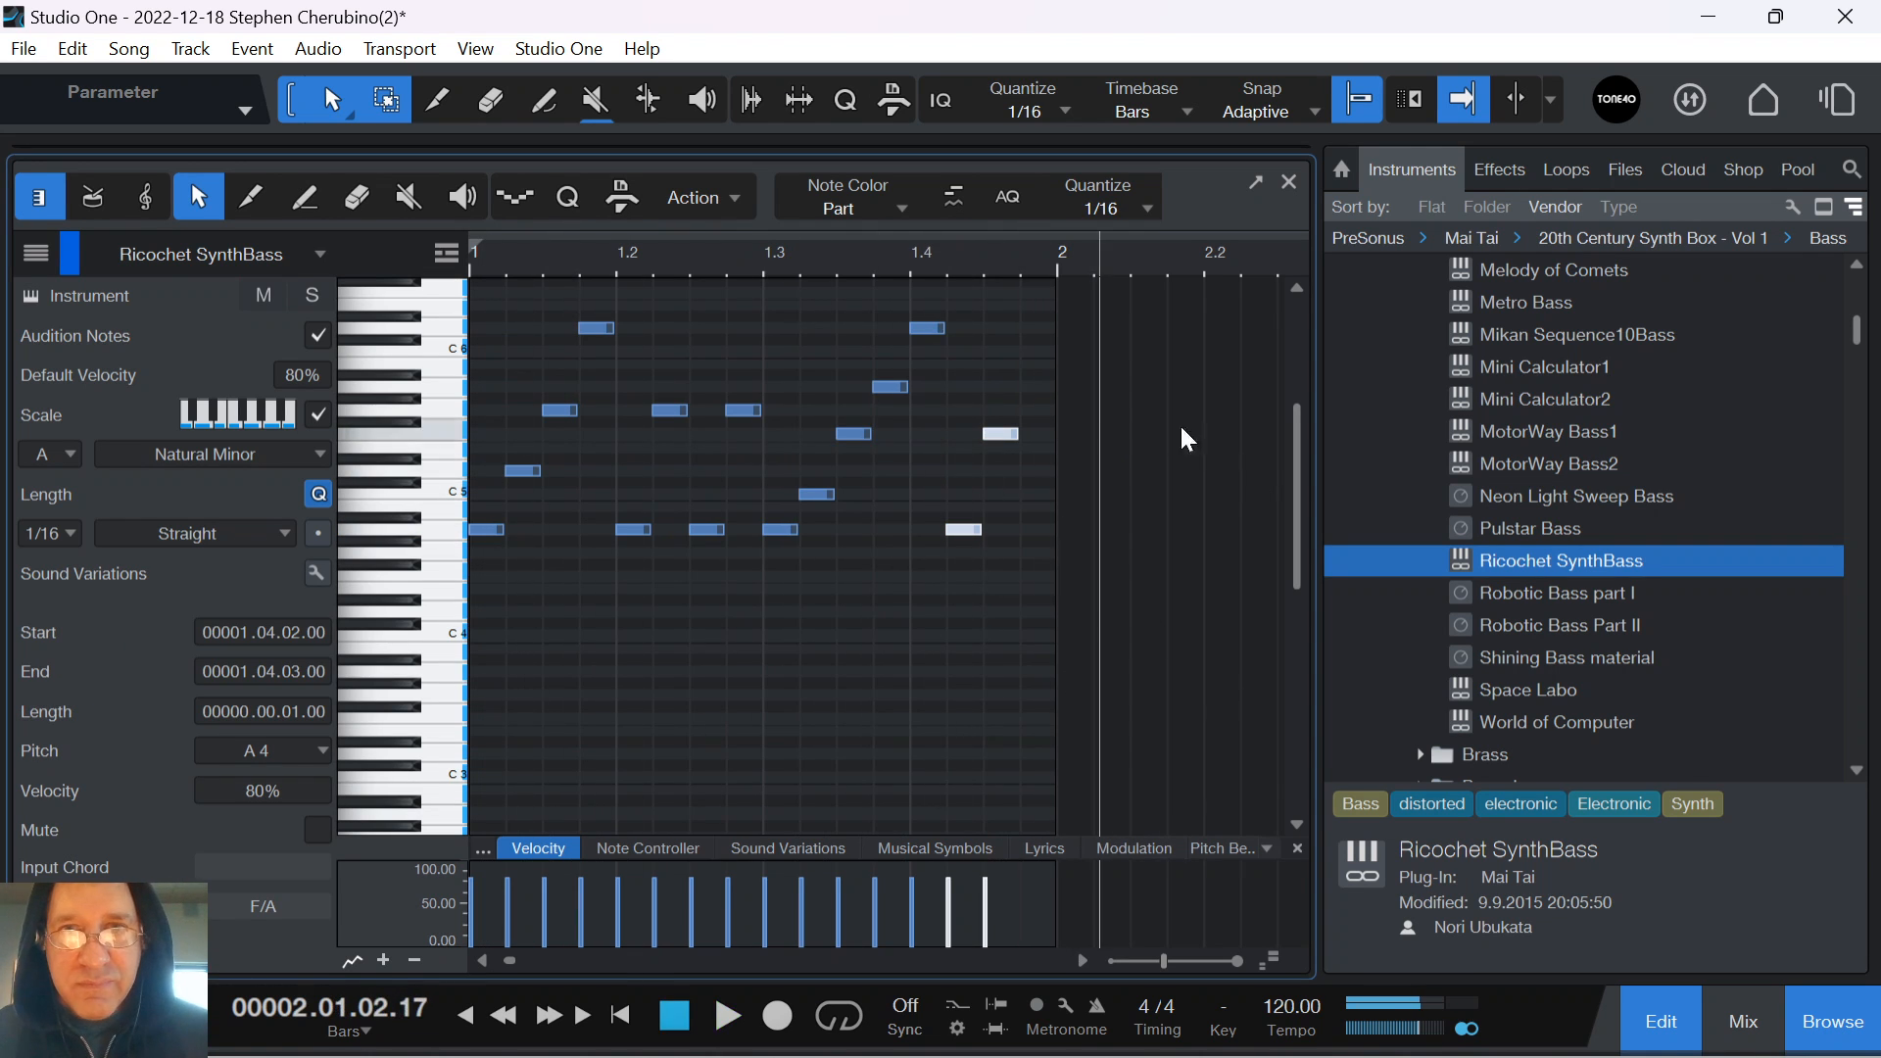
# Close the note editor, then loop the Ricochet SynthBass part over bar 1 and play it from the start
pyautogui.click(1291, 185)
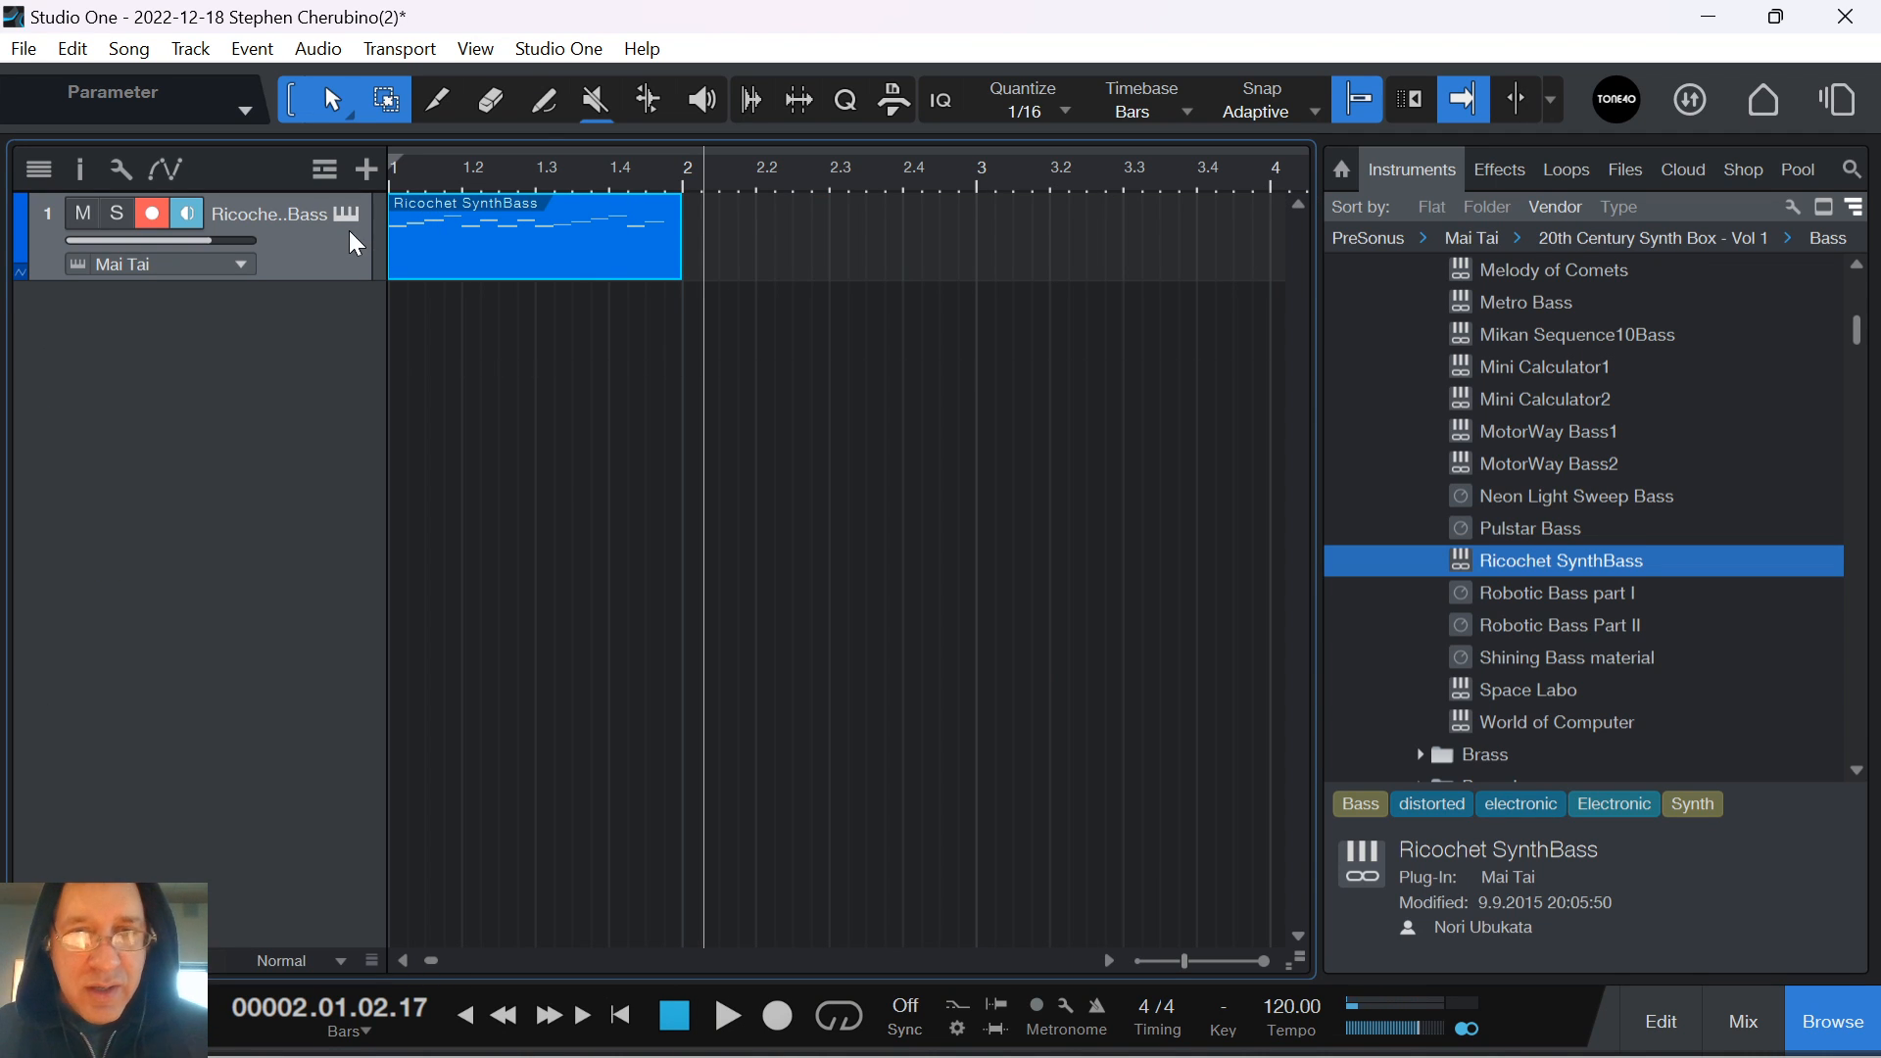
pyautogui.press('p')
pyautogui.press(',')
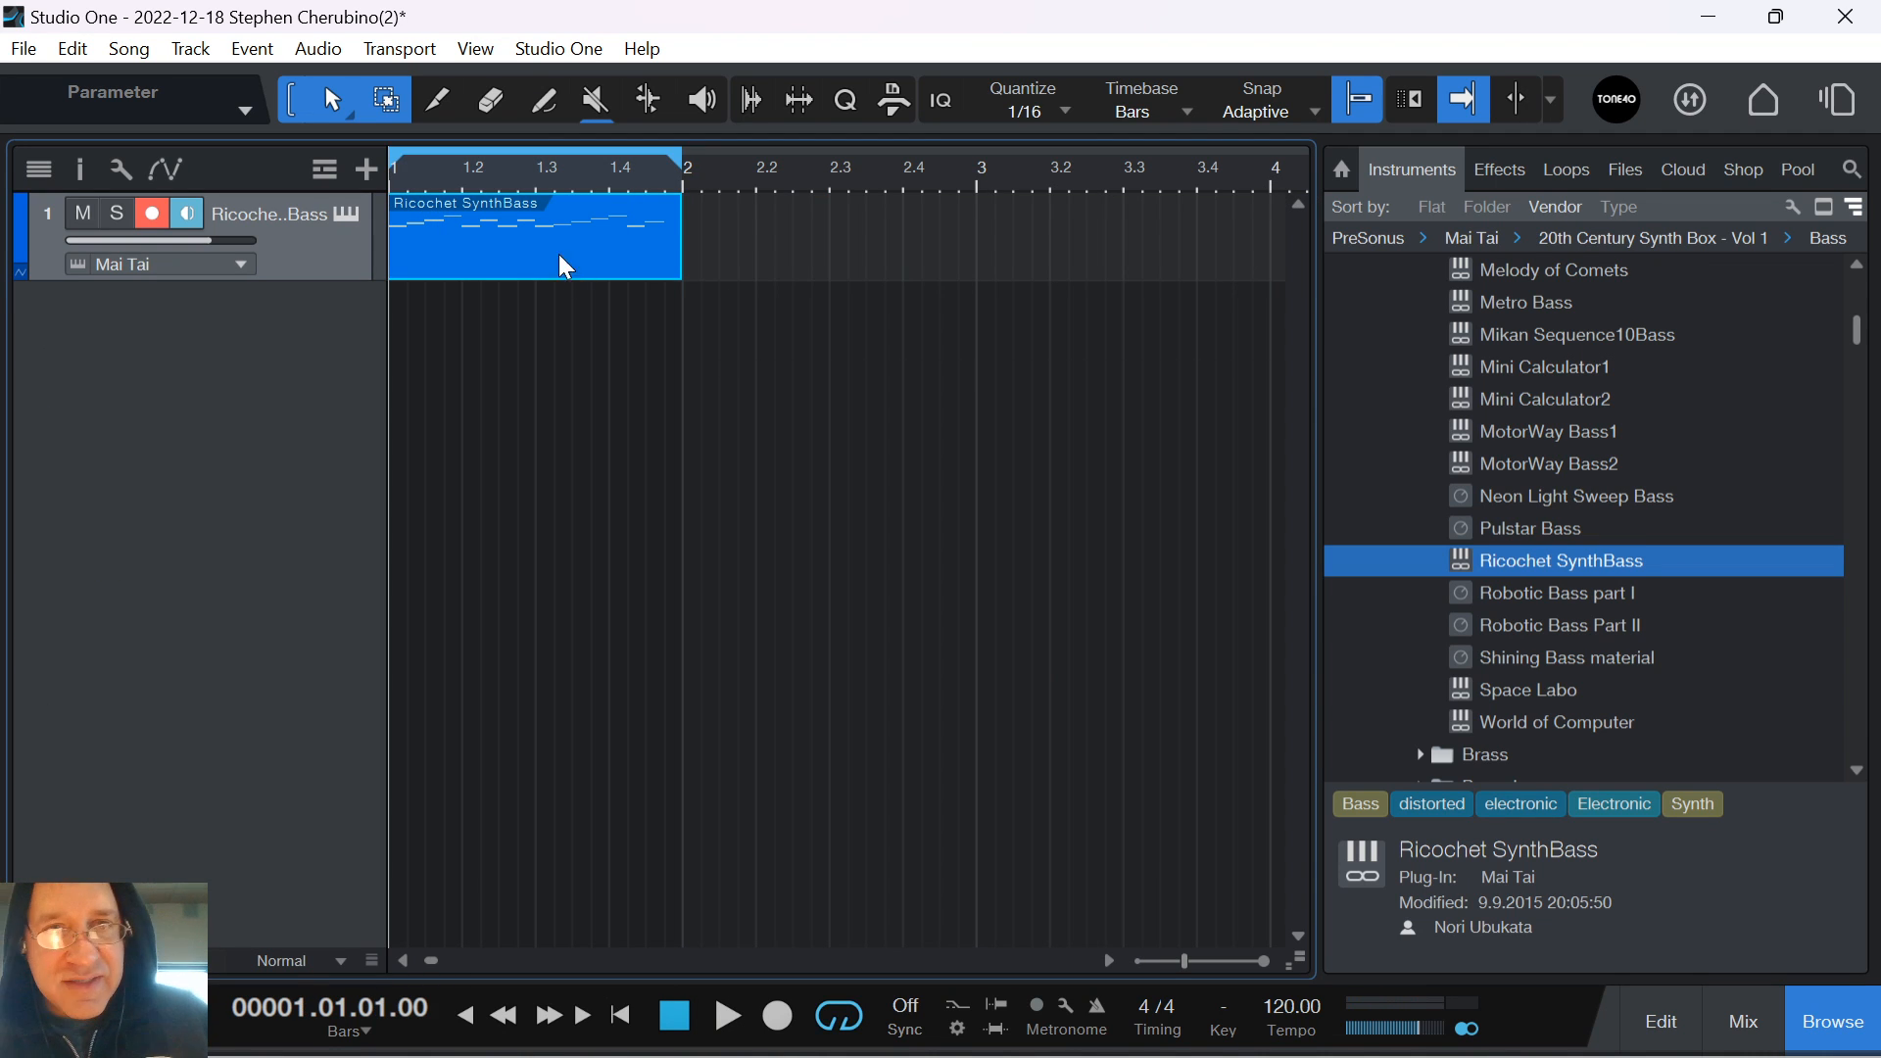
pyautogui.press('space')
# In the Mai Tai synth, lower the filter cutoff and shorten the Amp Env release and the Env 2 decay and sustain
pyautogui.click(347, 213)
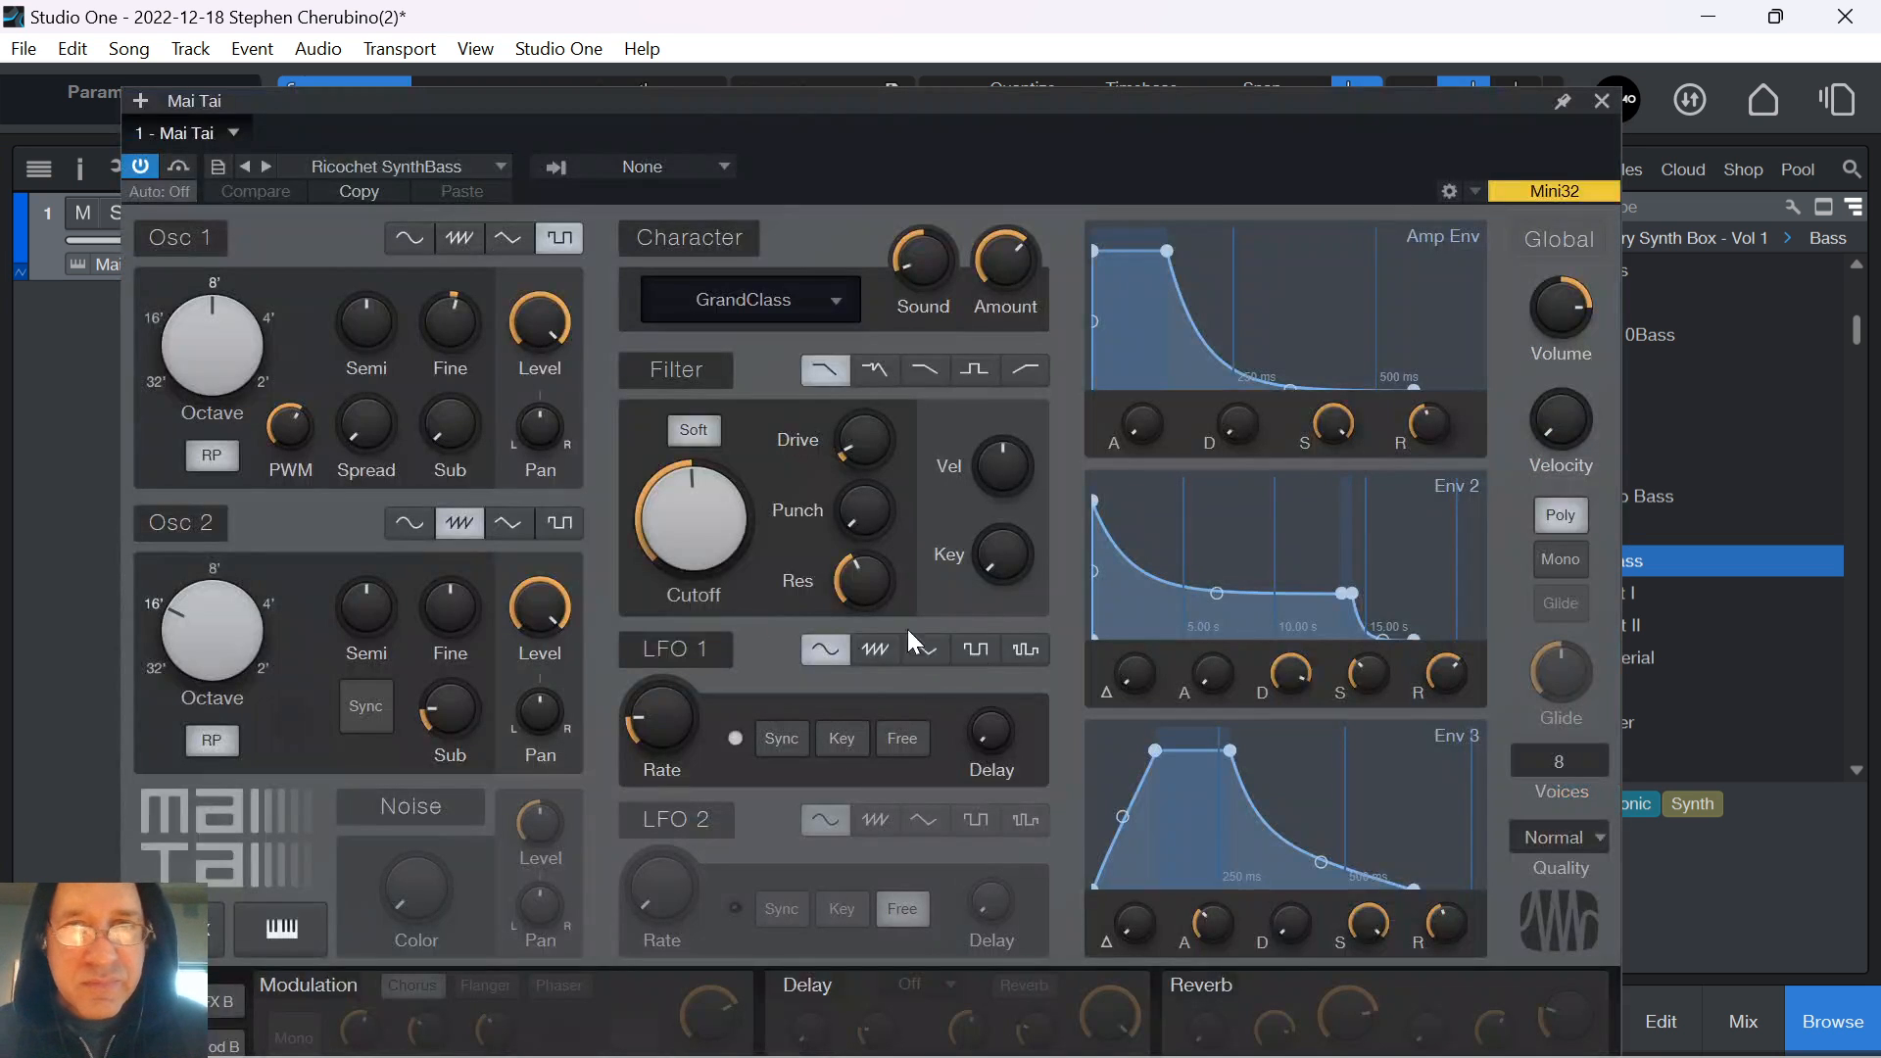
pyautogui.moveTo(690, 514); pyautogui.dragTo(666, 571)
pyautogui.moveTo(1427, 425); pyautogui.dragTo(1420, 492)
pyautogui.moveTo(1368, 698); pyautogui.dragTo(1263, 784)
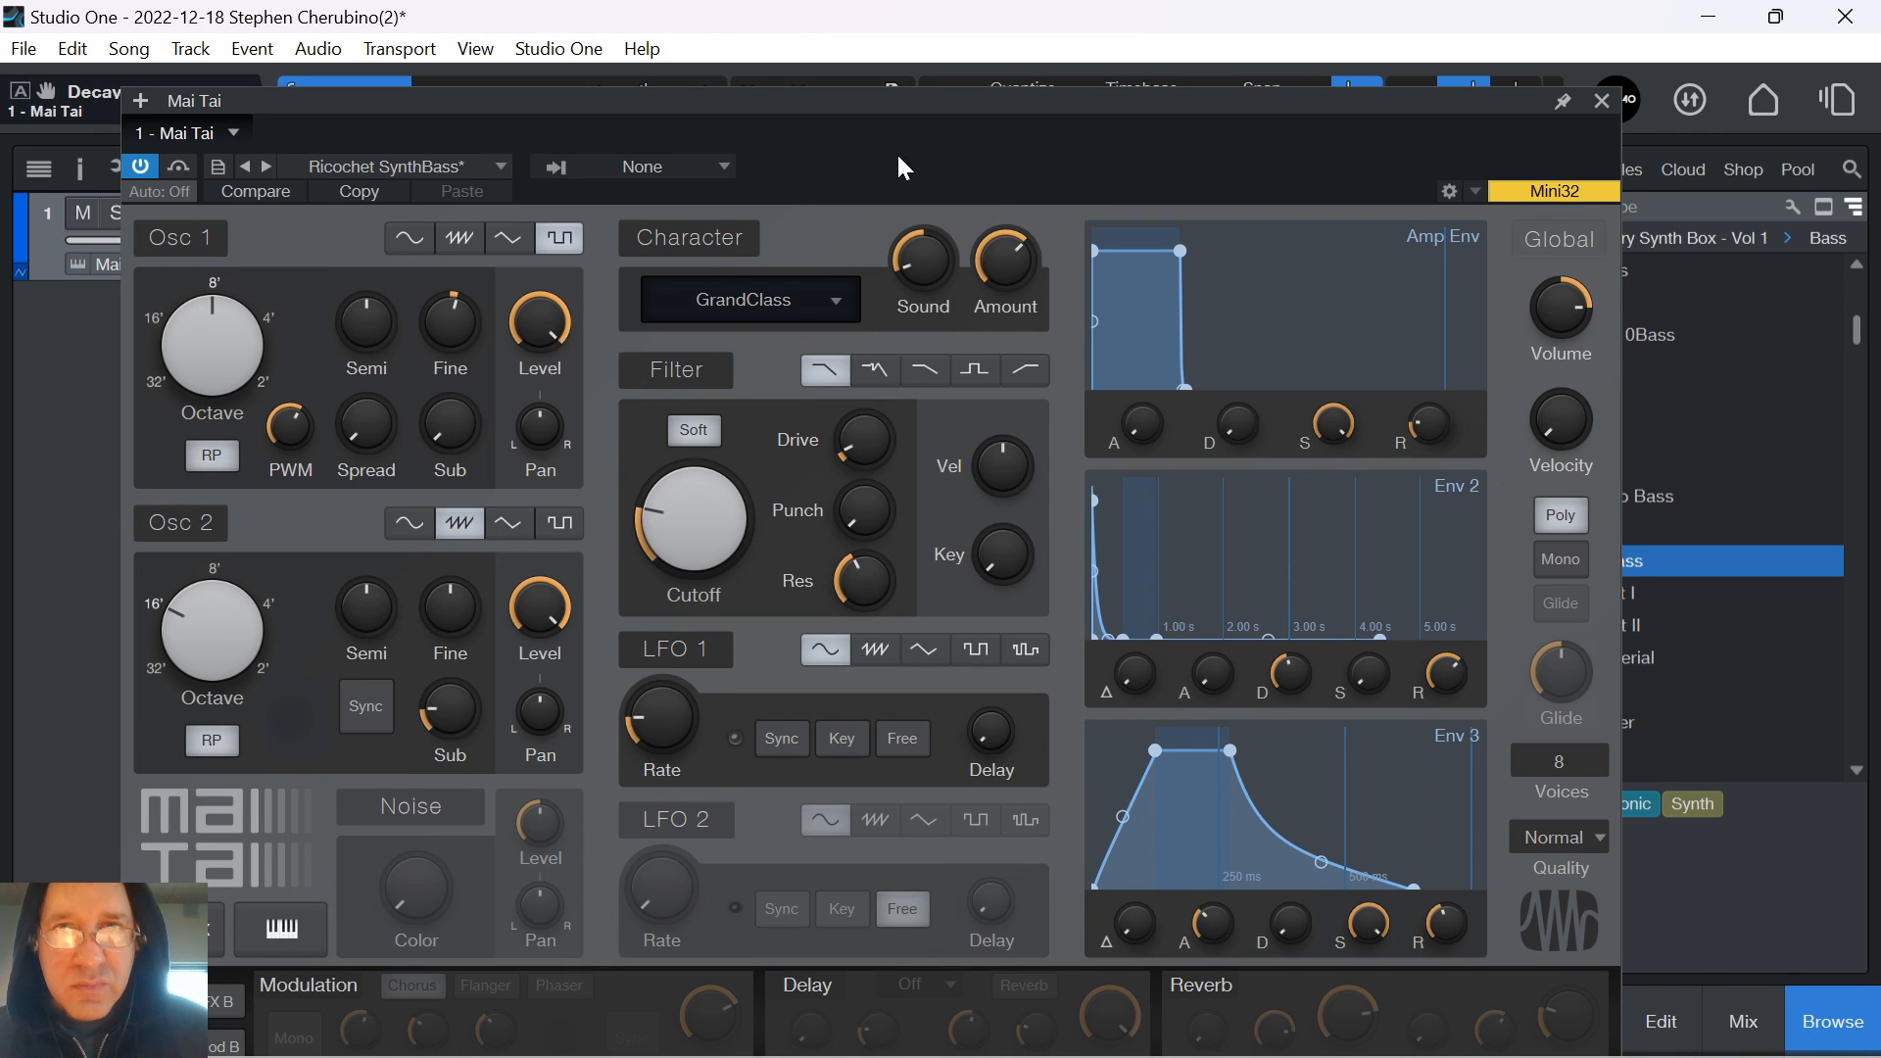
pyautogui.moveTo(880, 115); pyautogui.dragTo(905, 6)
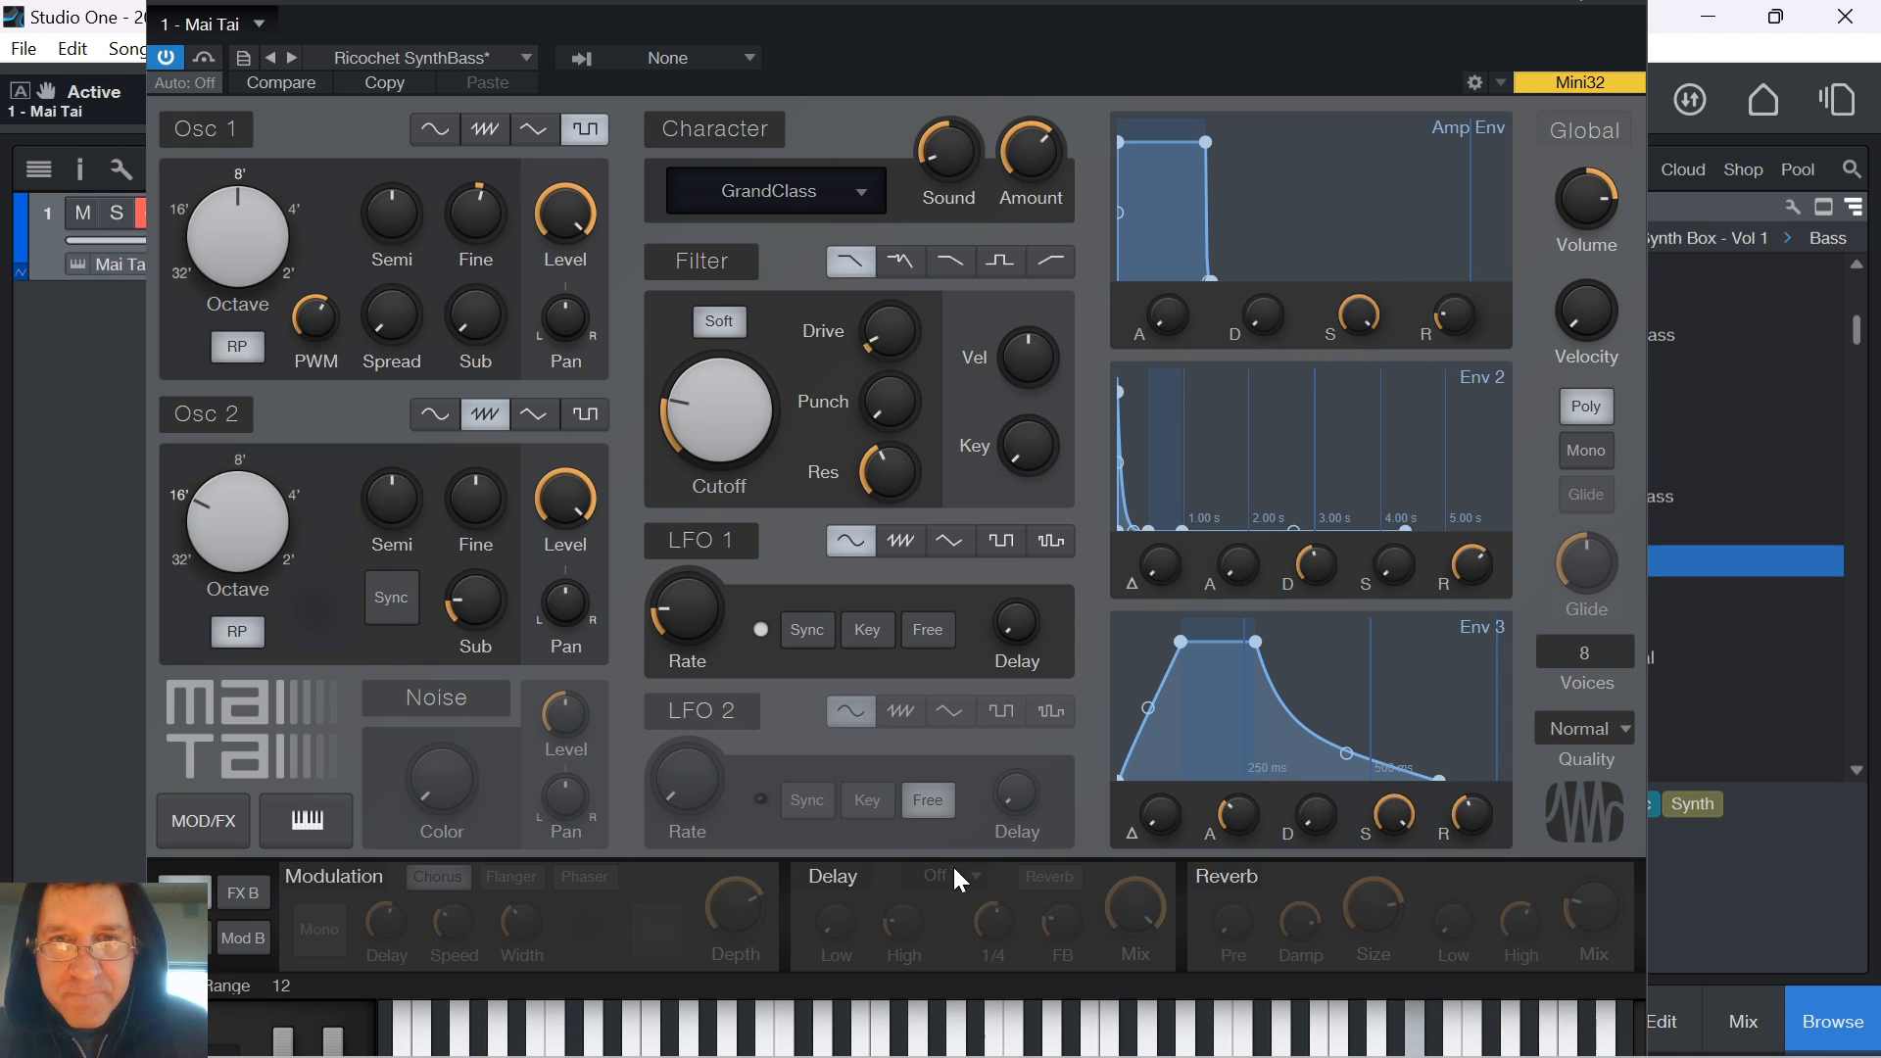
pyautogui.moveTo(1612, 1); pyautogui.dragTo(1565, 129)
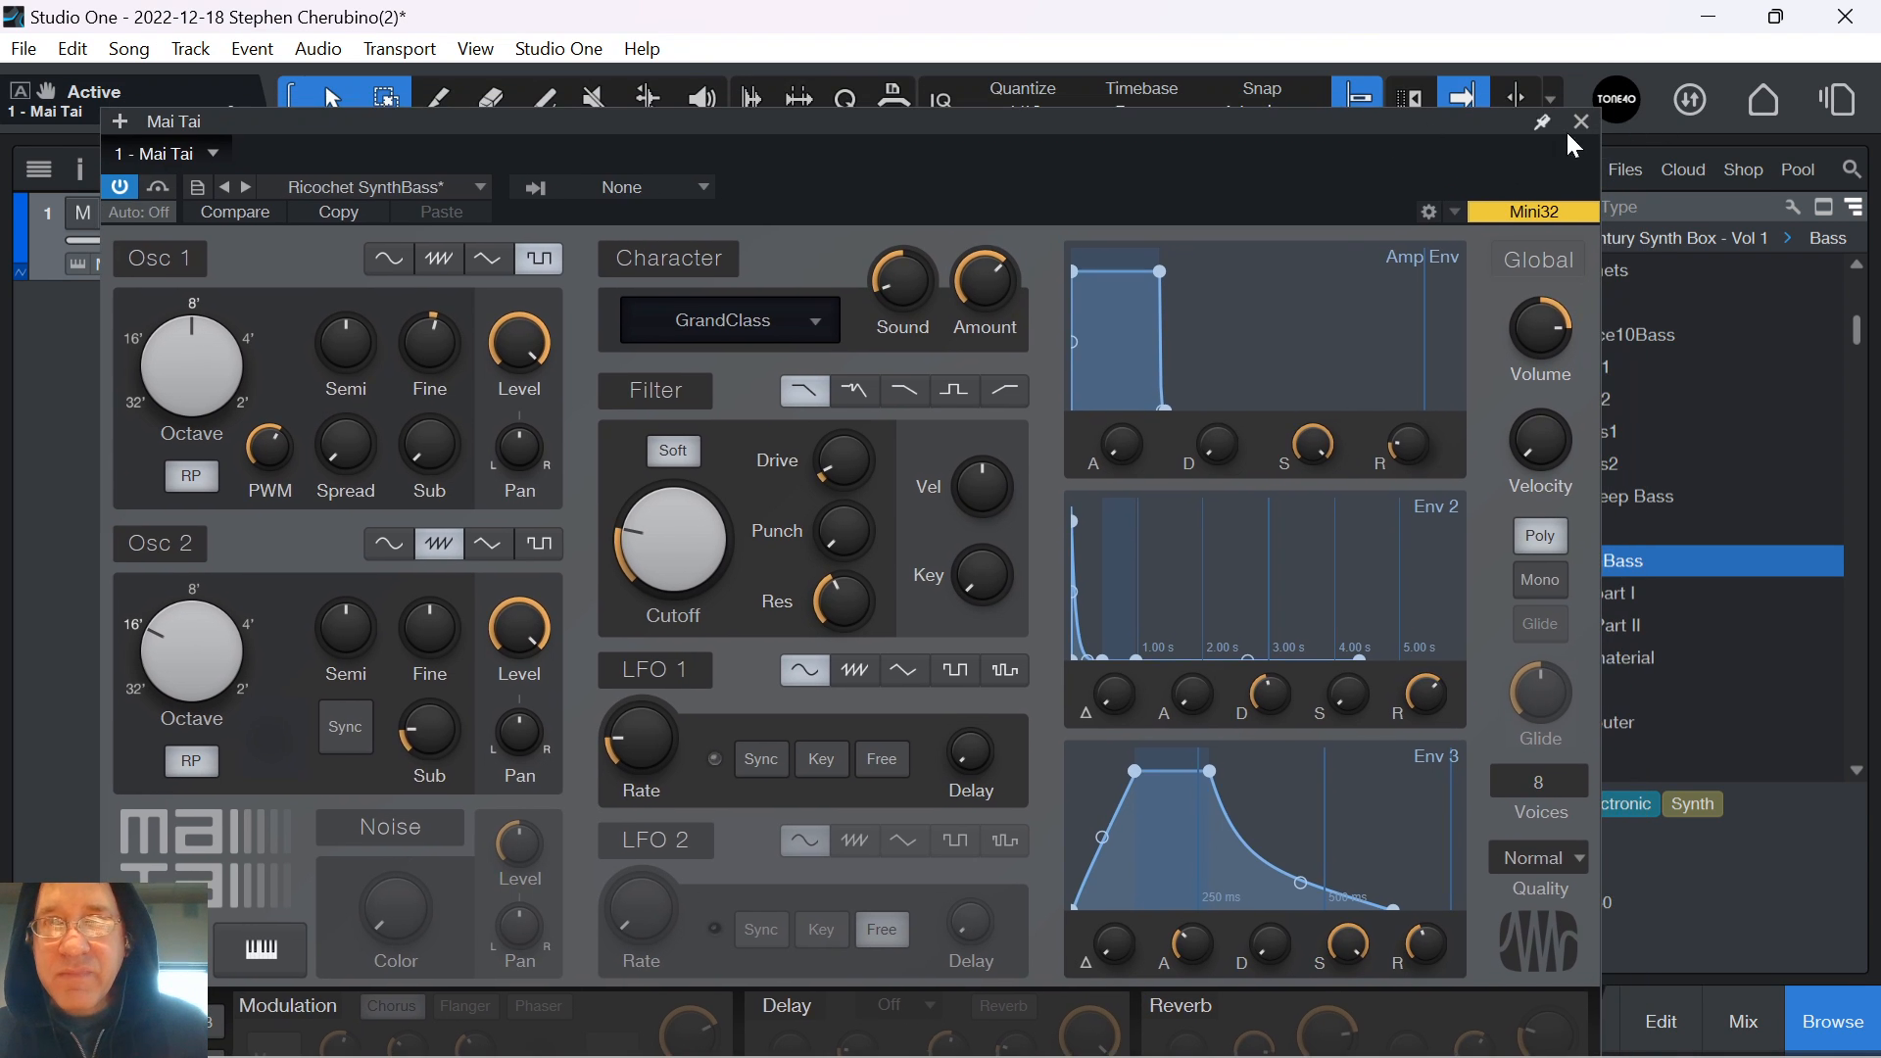
pyautogui.click(1582, 123)
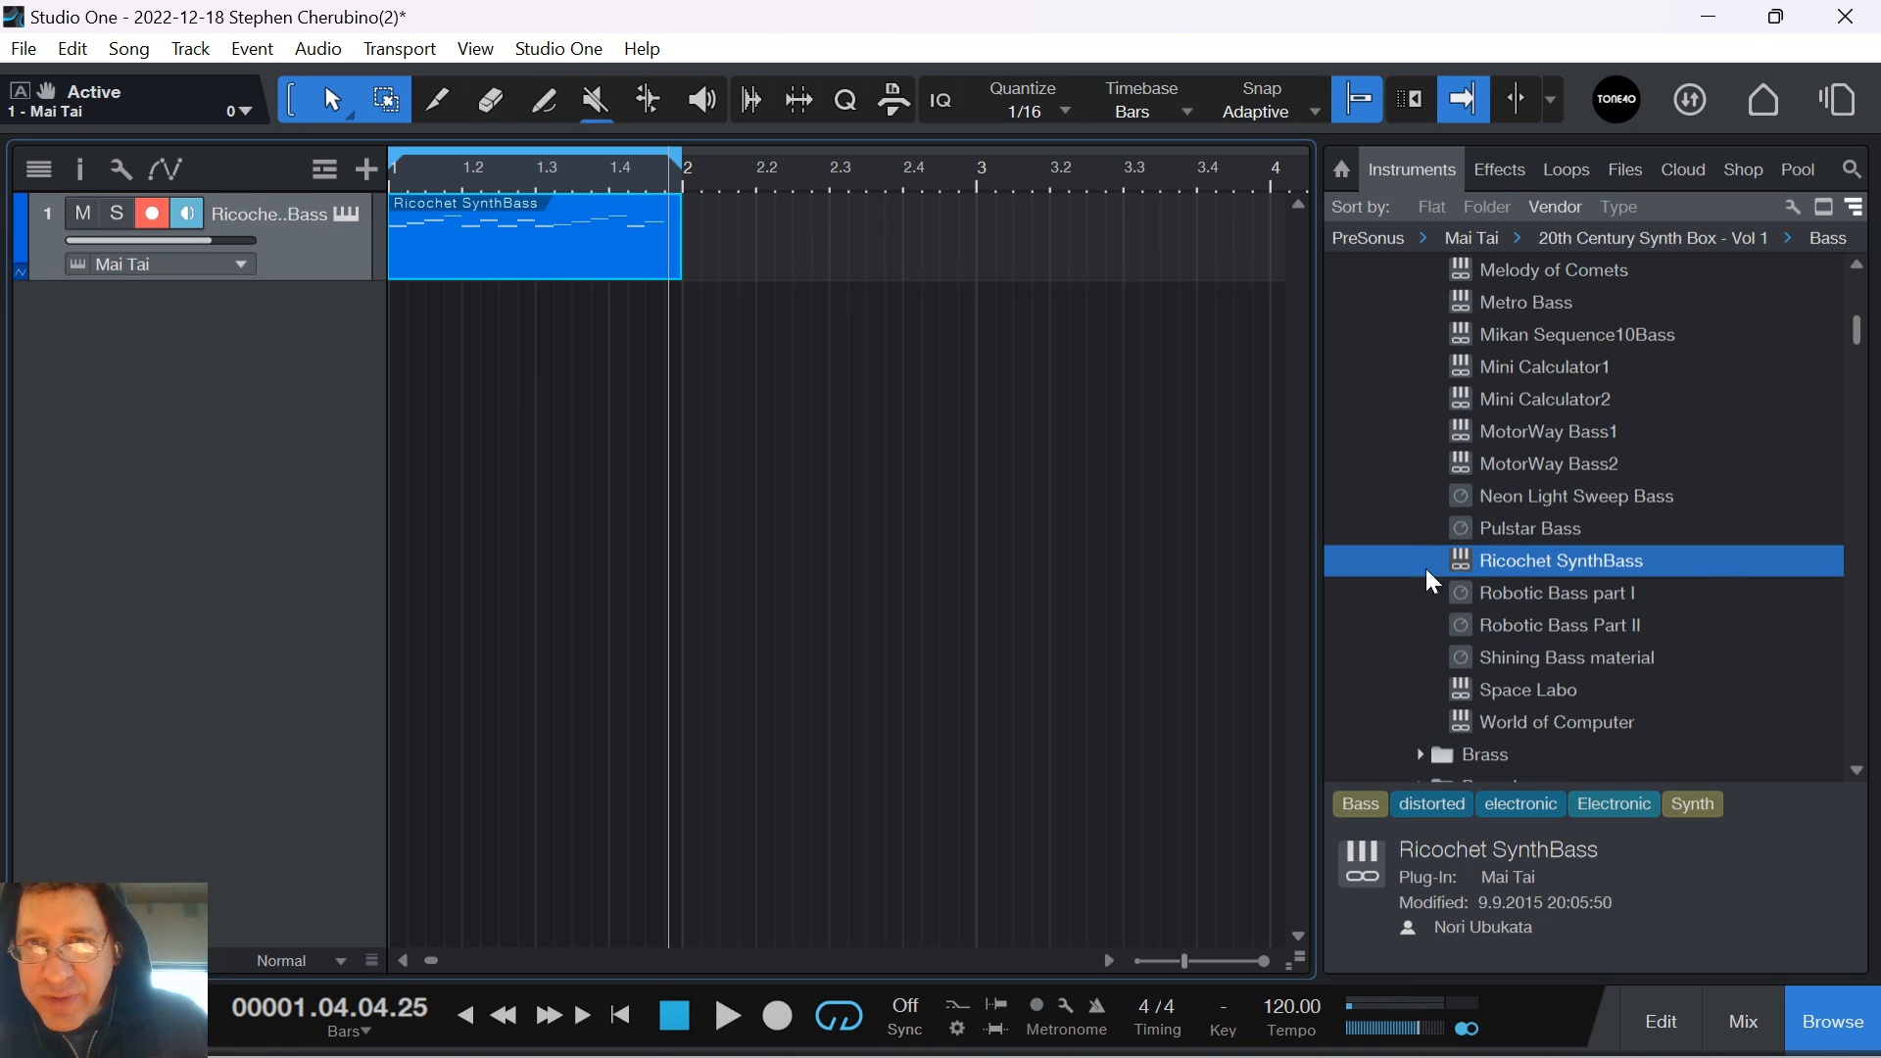
# Show the track inspector, bypass the Analog Delay and Room Reverb inserts on Ricochet SynthBass, and play the loop
pyautogui.click(83, 170)
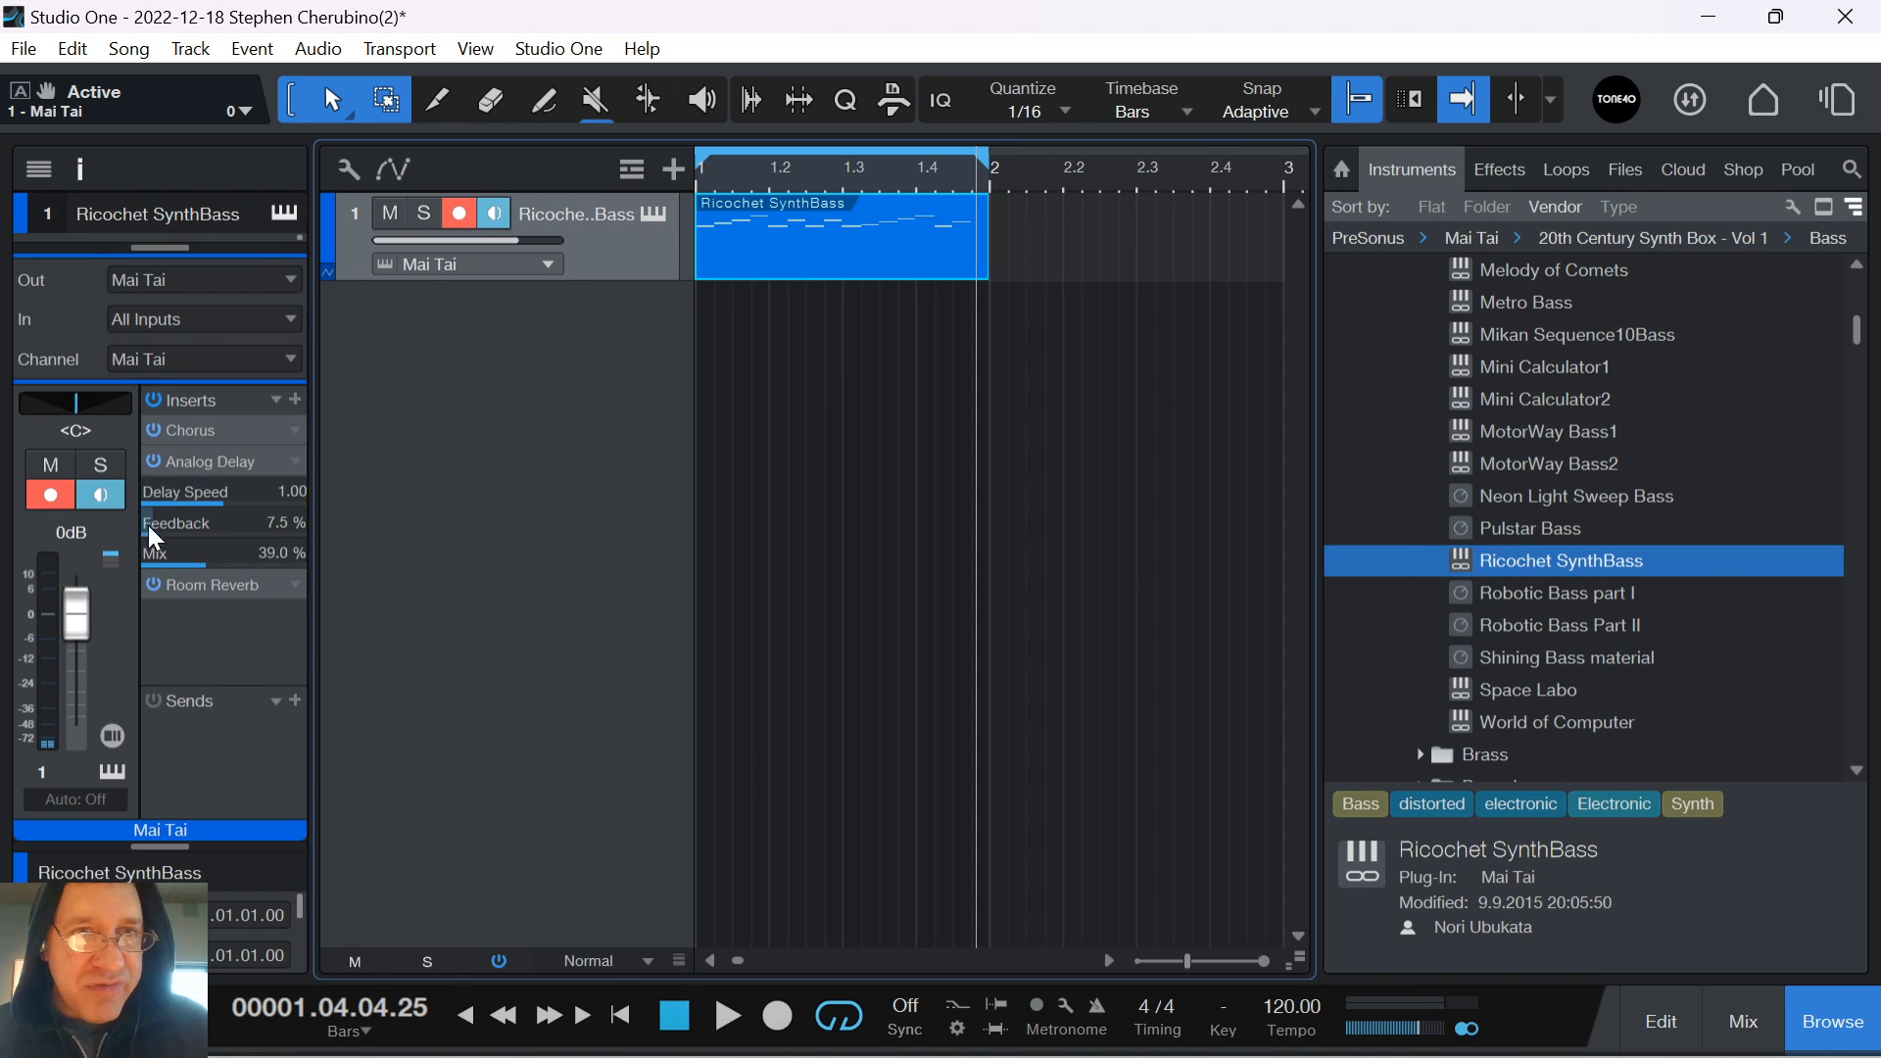
pyautogui.click(154, 459)
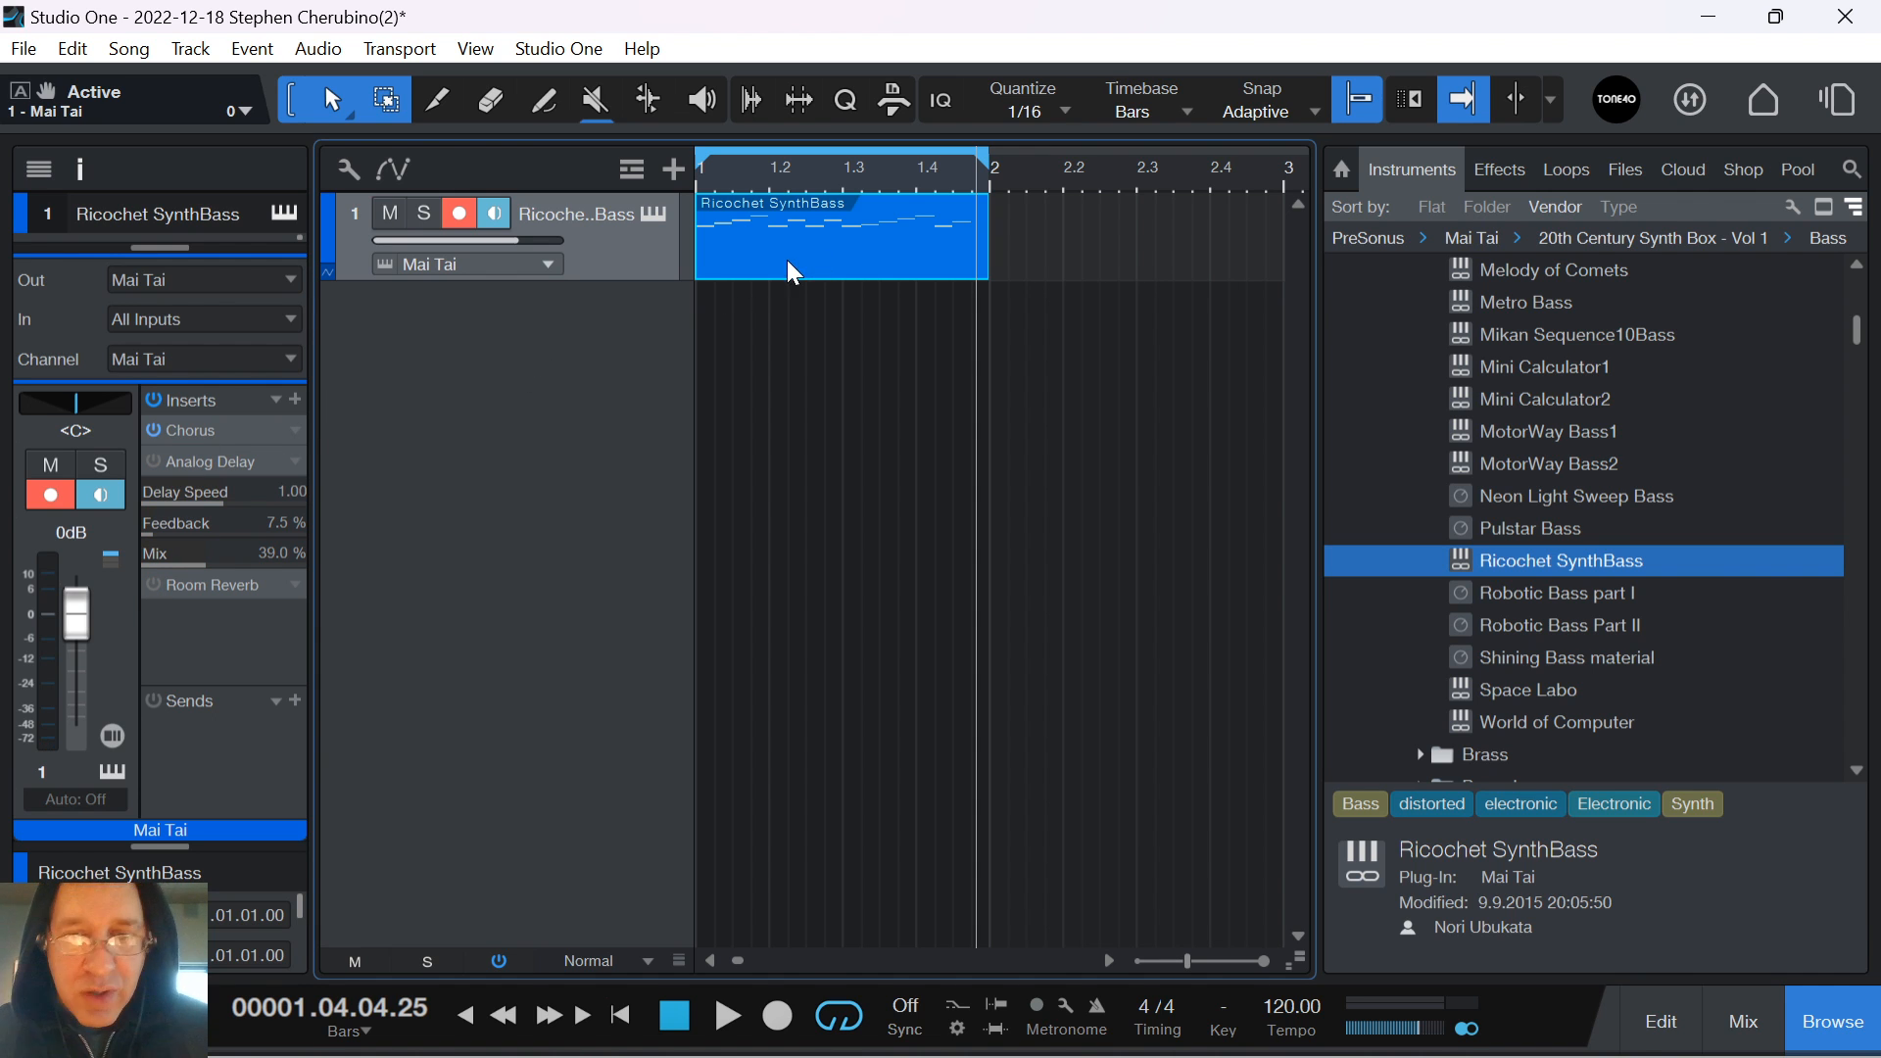
pyautogui.press('space')
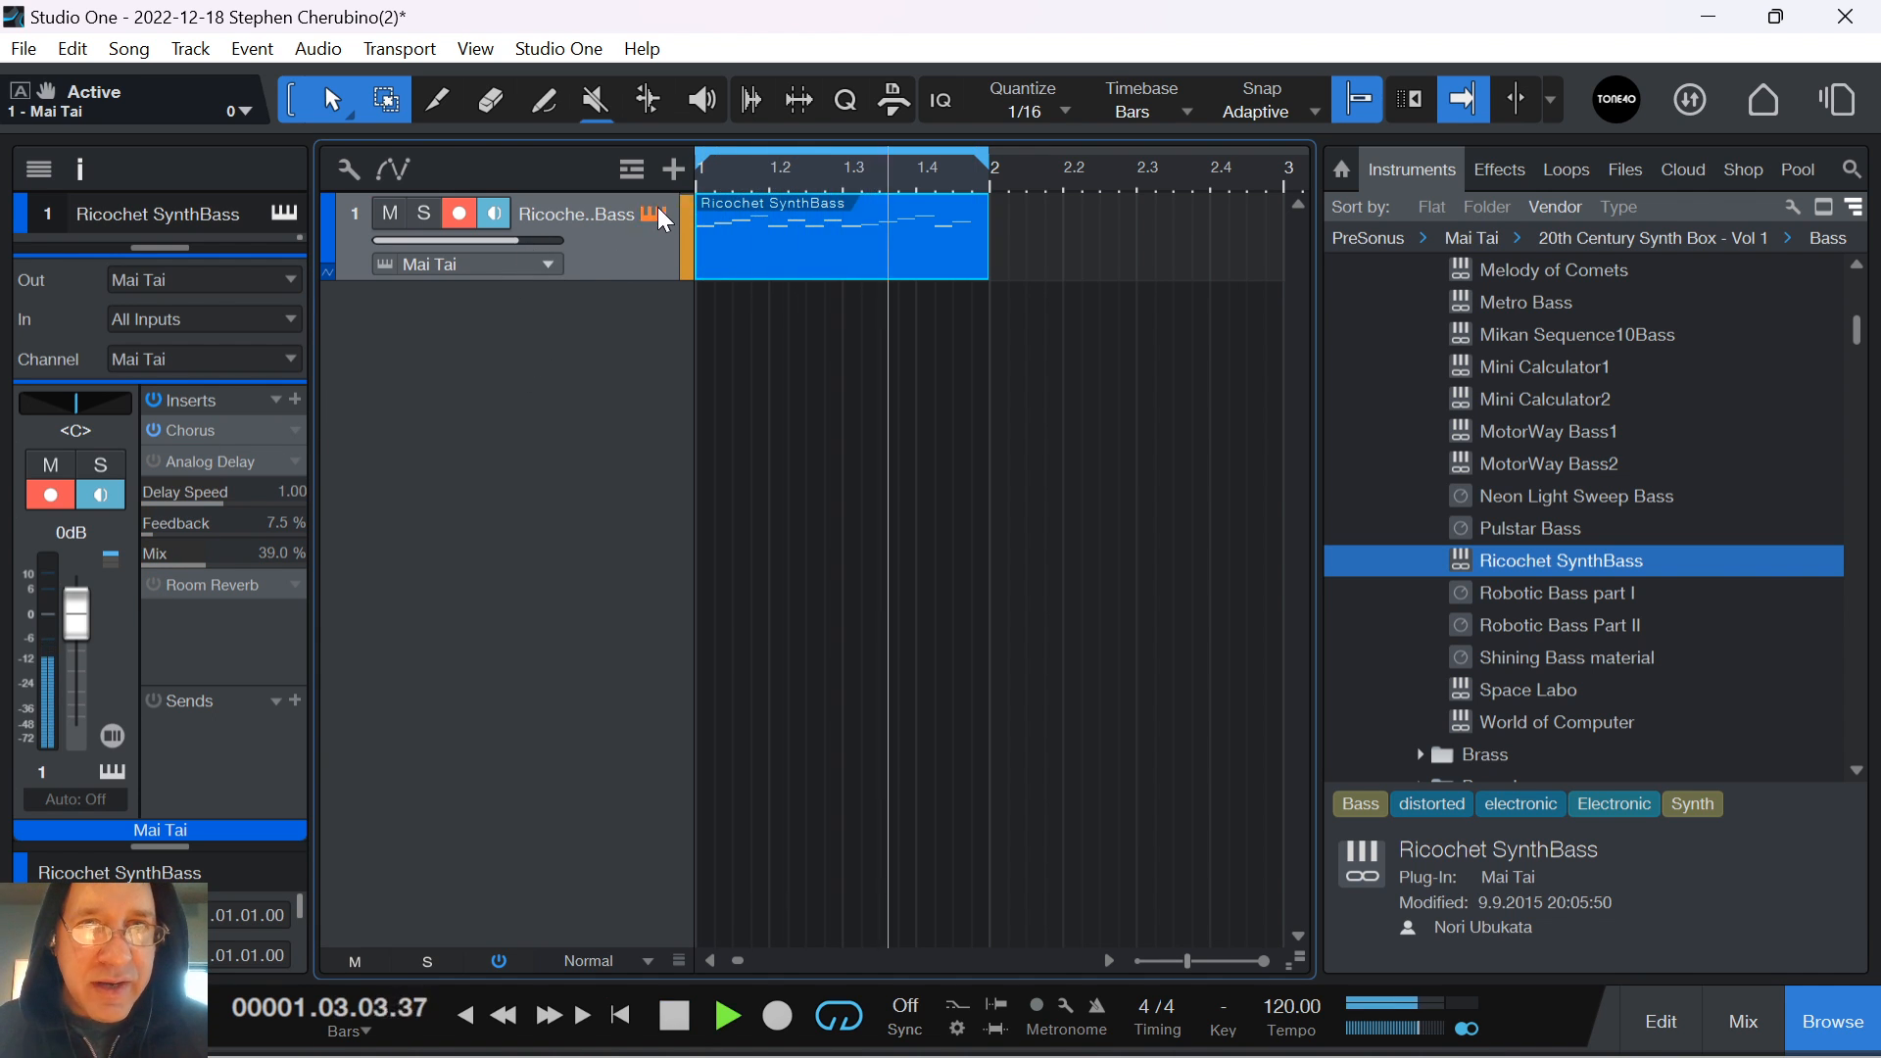
# In the Mai Tai synth, set both oscillators' octave range to 8' and the filter cutoff to 216.8 Hz
pyautogui.click(657, 208)
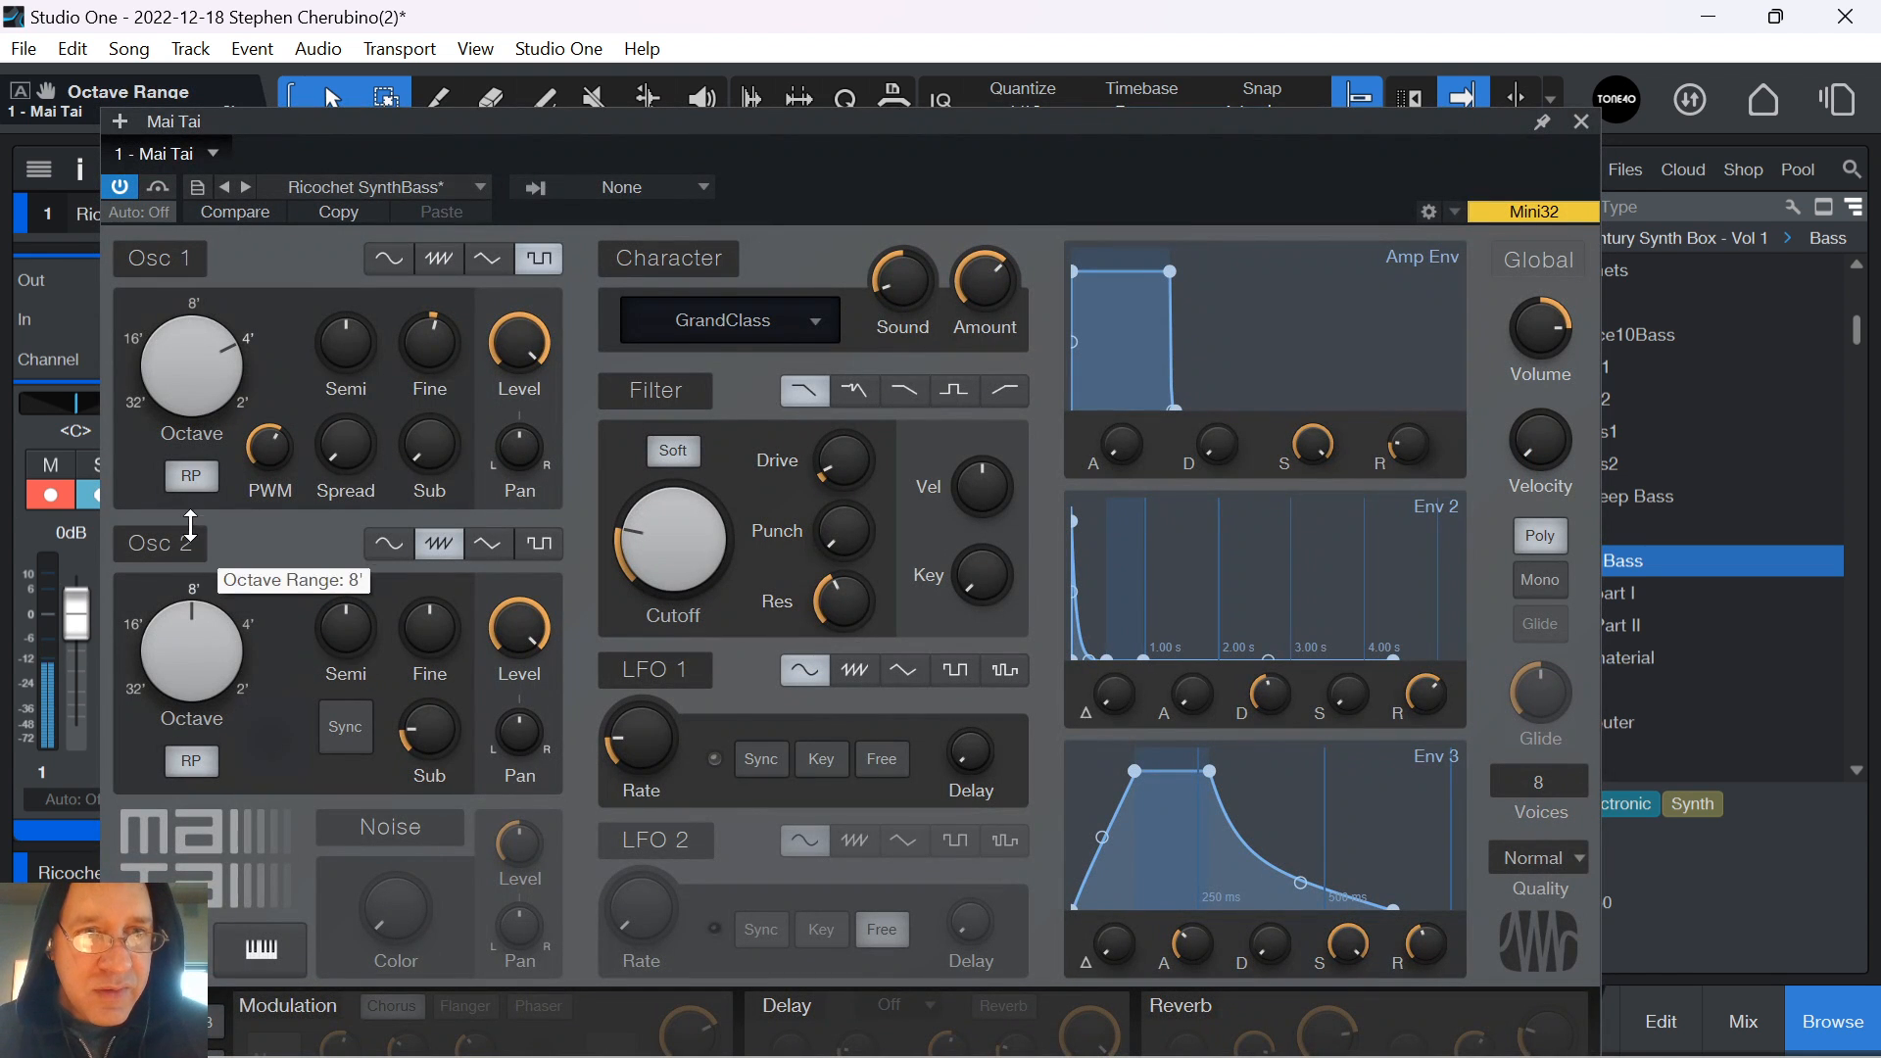
pyautogui.moveTo(197, 366); pyautogui.dragTo(192, 423)
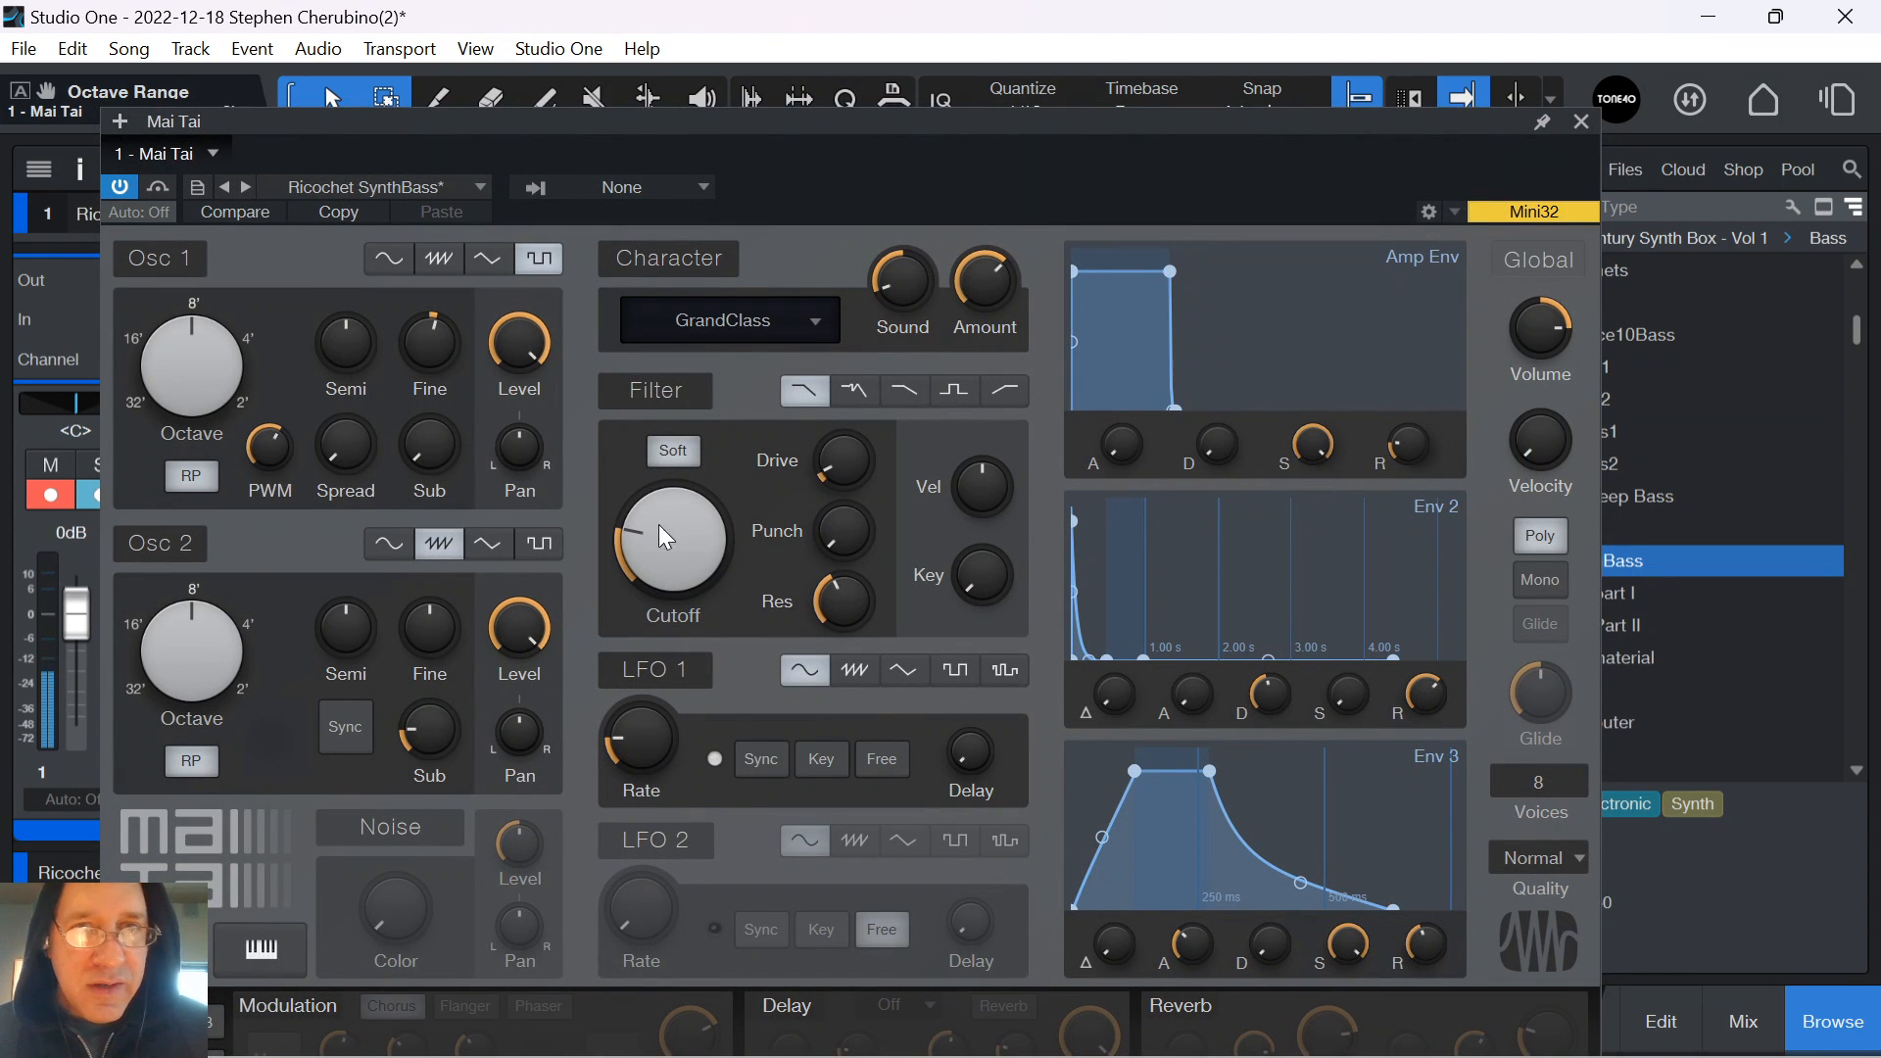
pyautogui.moveTo(659, 526)
pyautogui.mouseDown()
pyautogui.moveTo(654, 461)
pyautogui.moveTo(657, 491)
pyautogui.mouseUp()
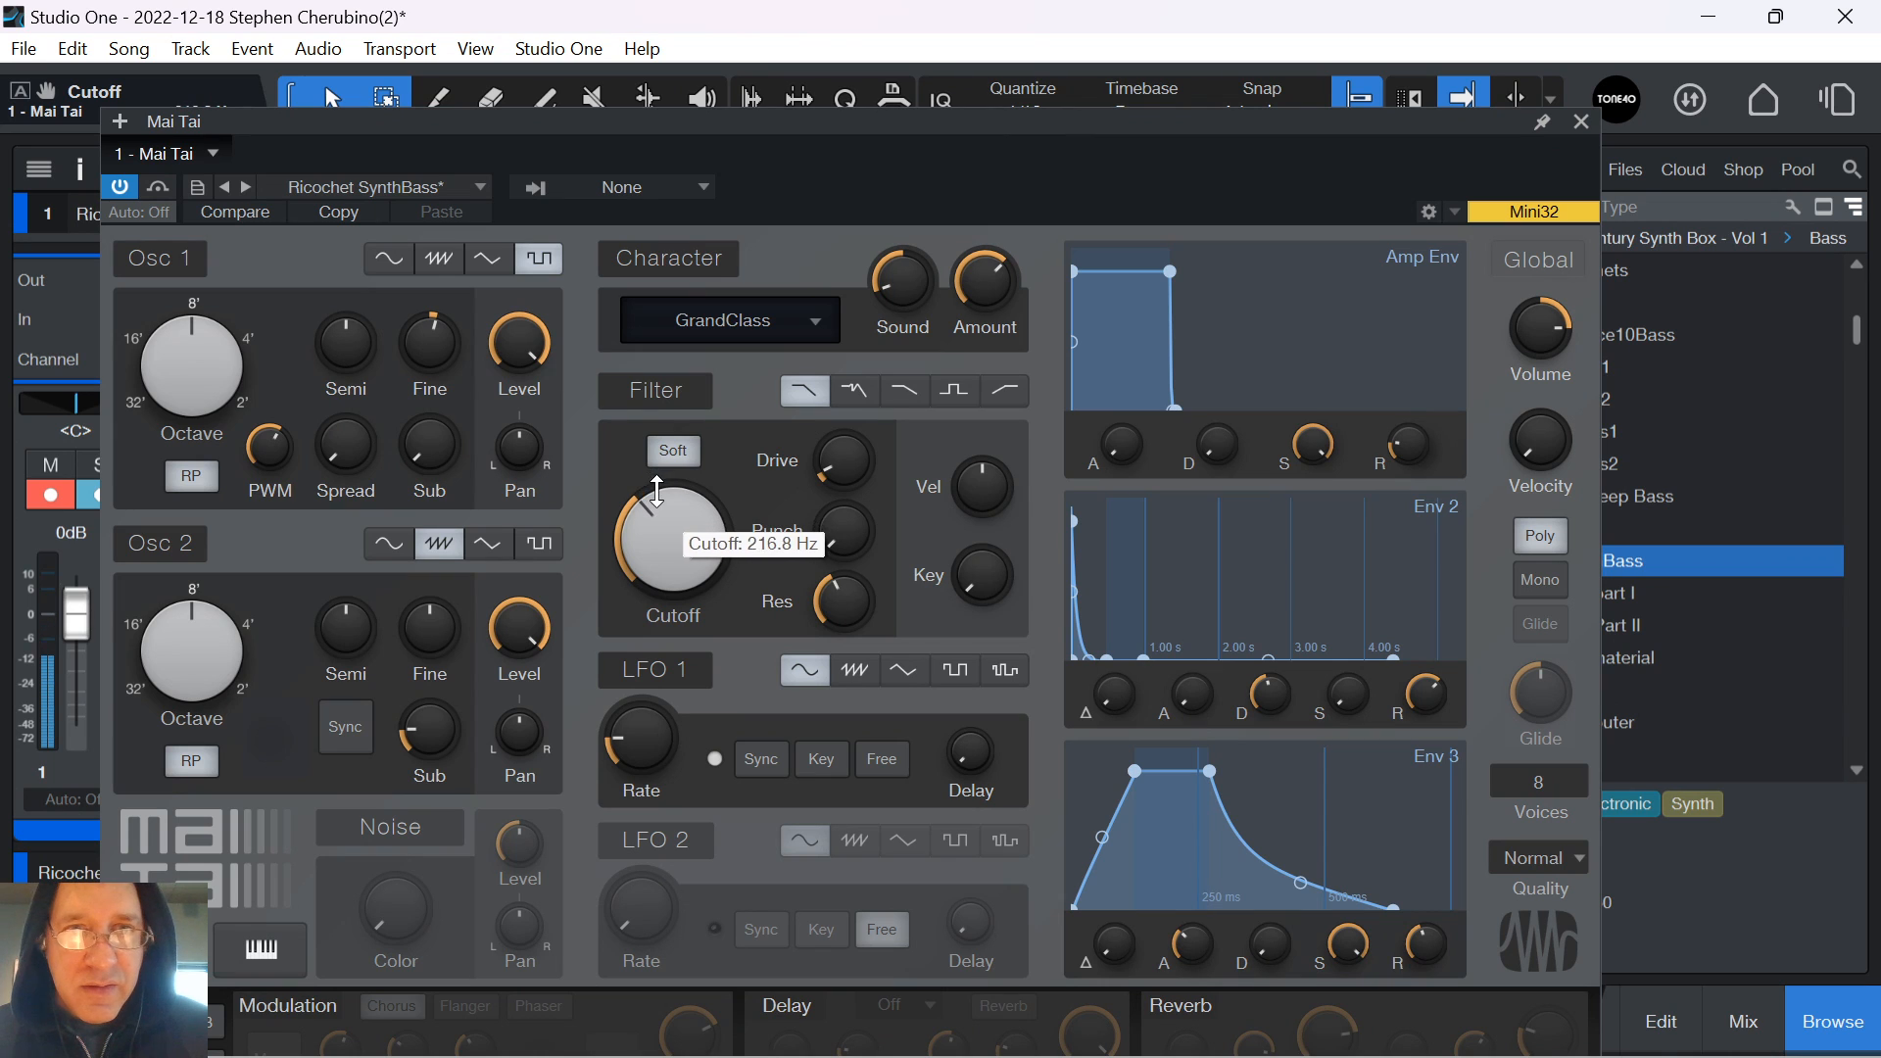
# Enable Mai Tai's built-in Delay effect and close the synth window
pyautogui.moveTo(878, 130); pyautogui.dragTo(892, 9)
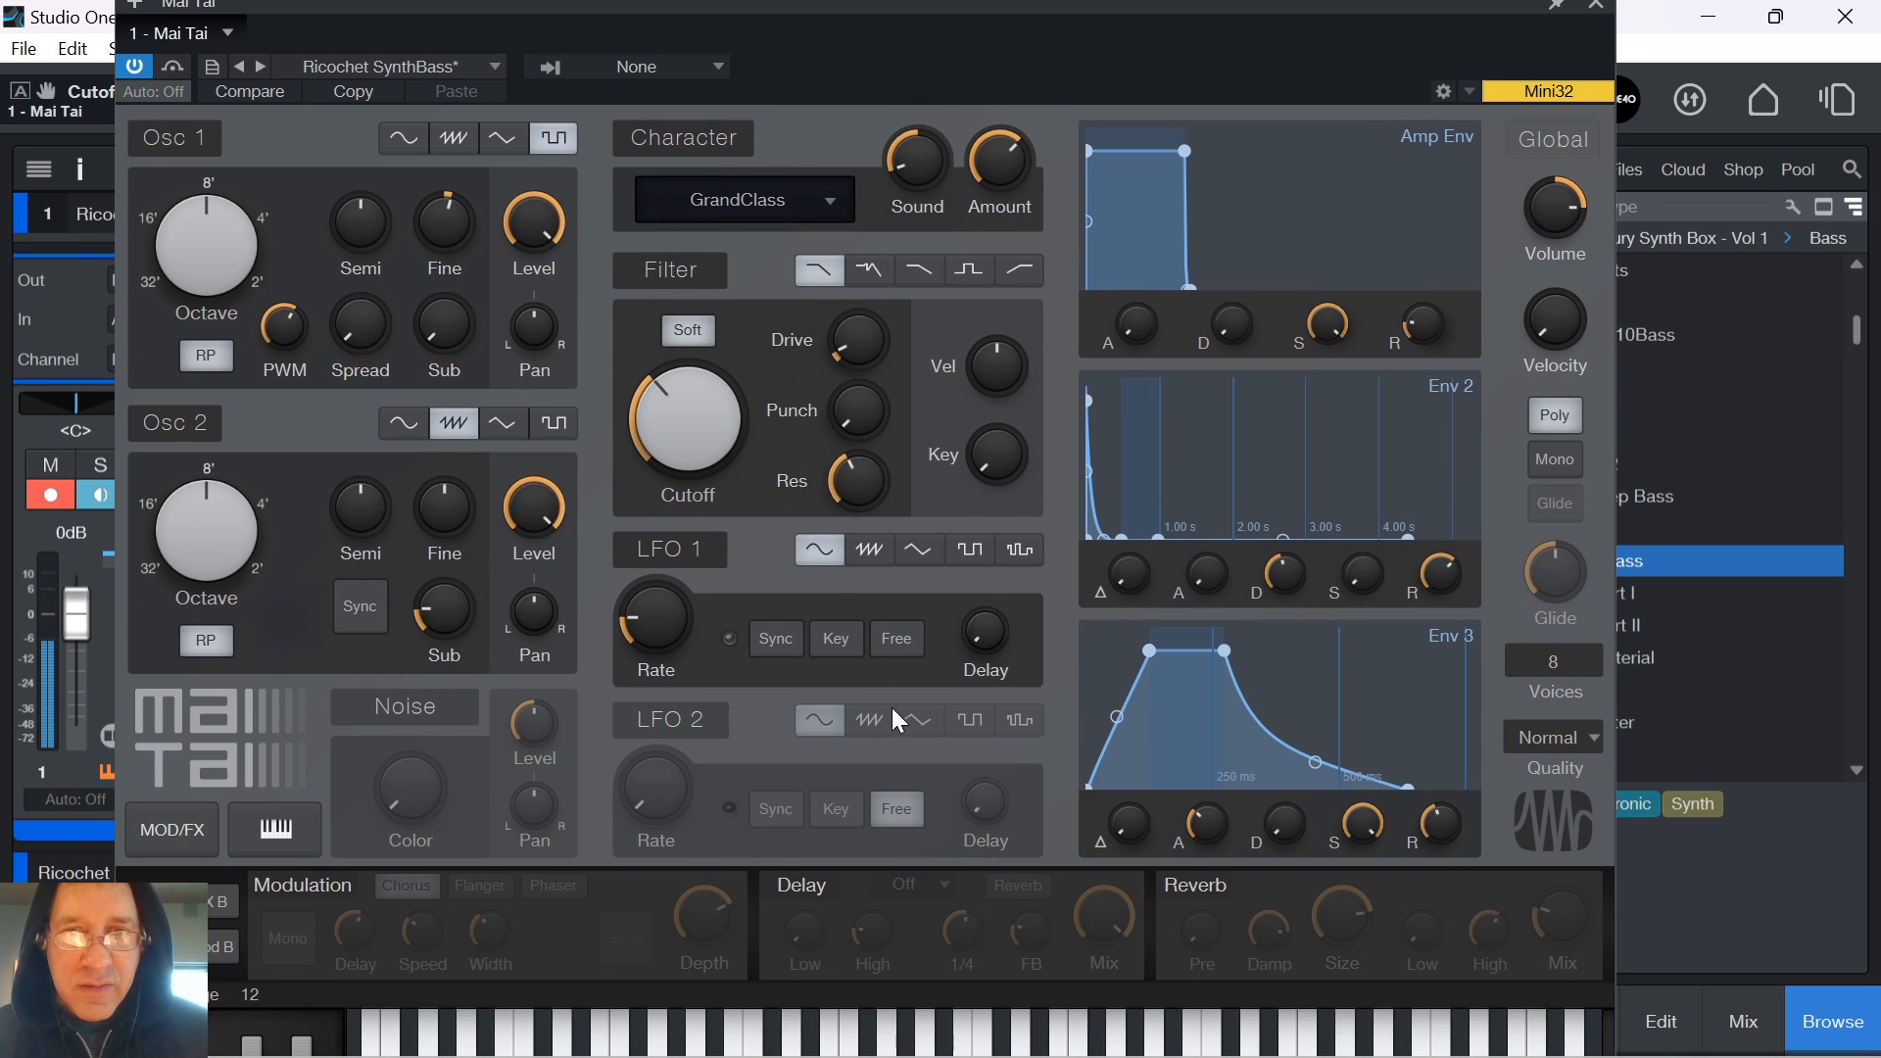
pyautogui.click(824, 884)
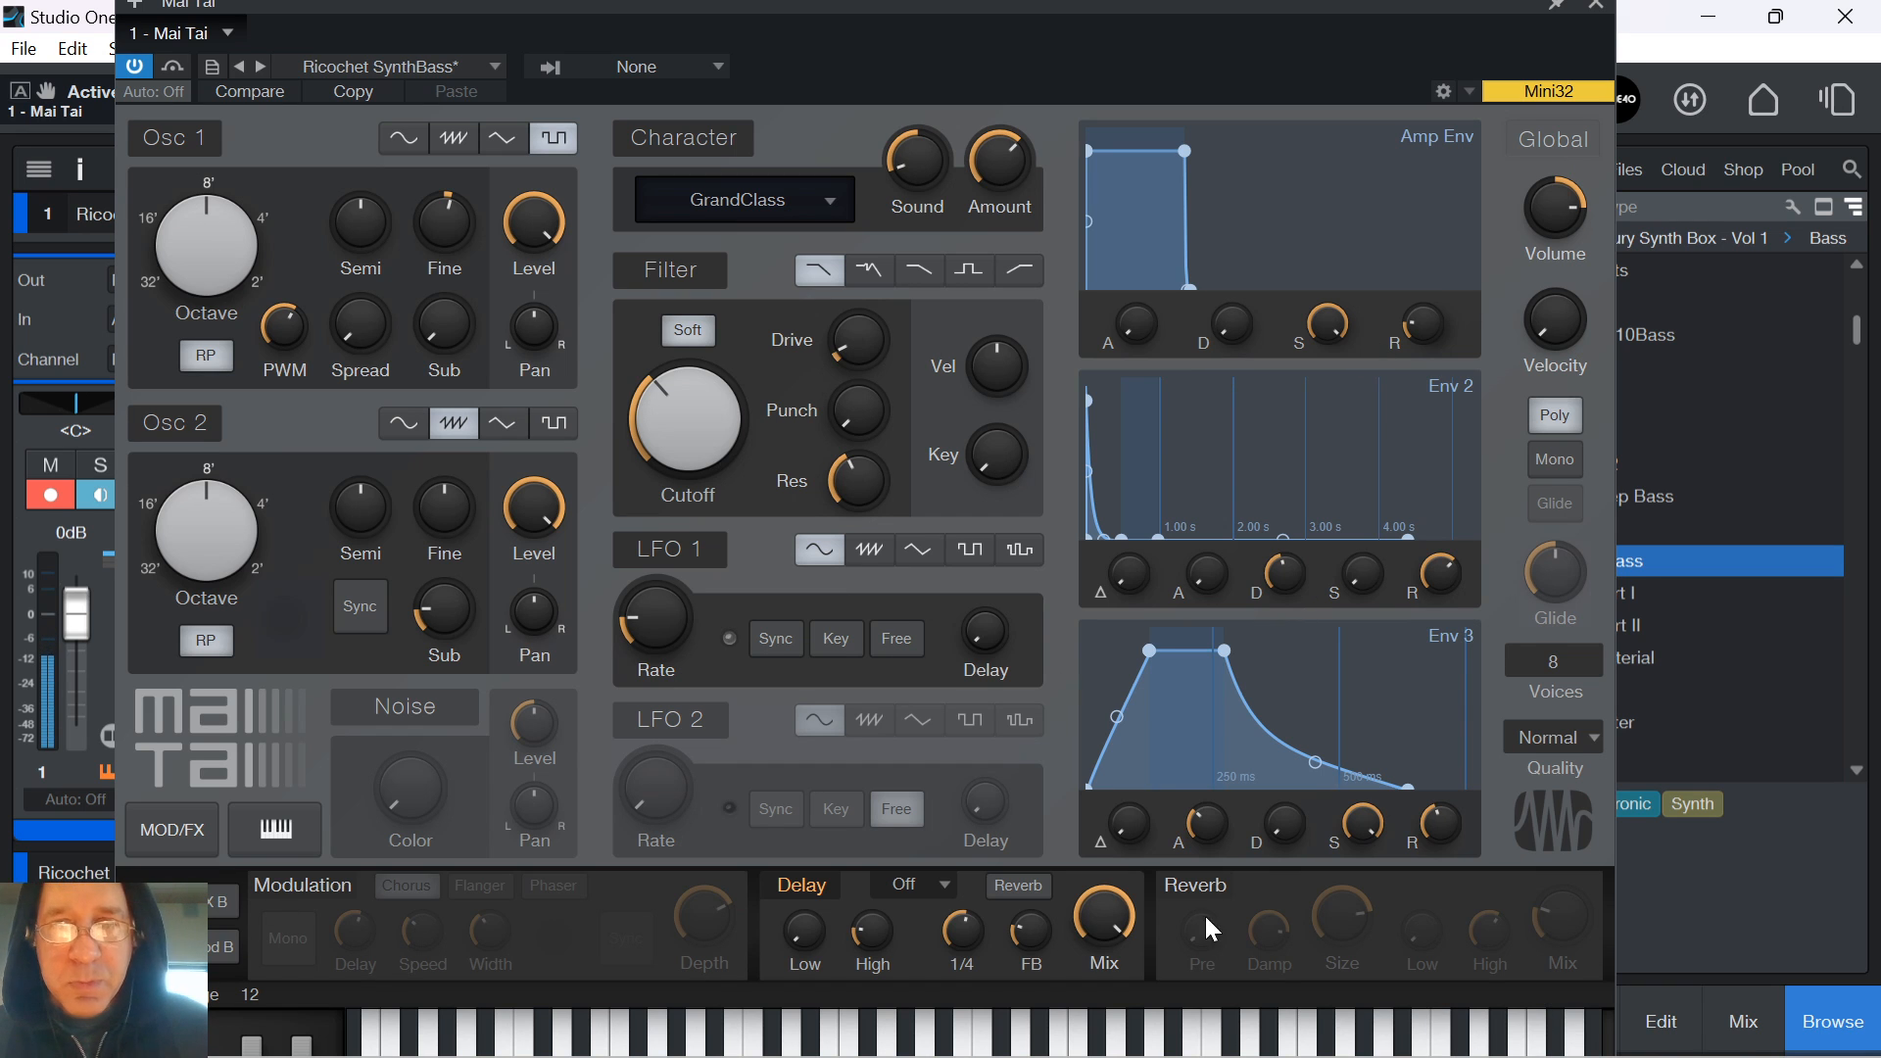
pyautogui.click(1596, 8)
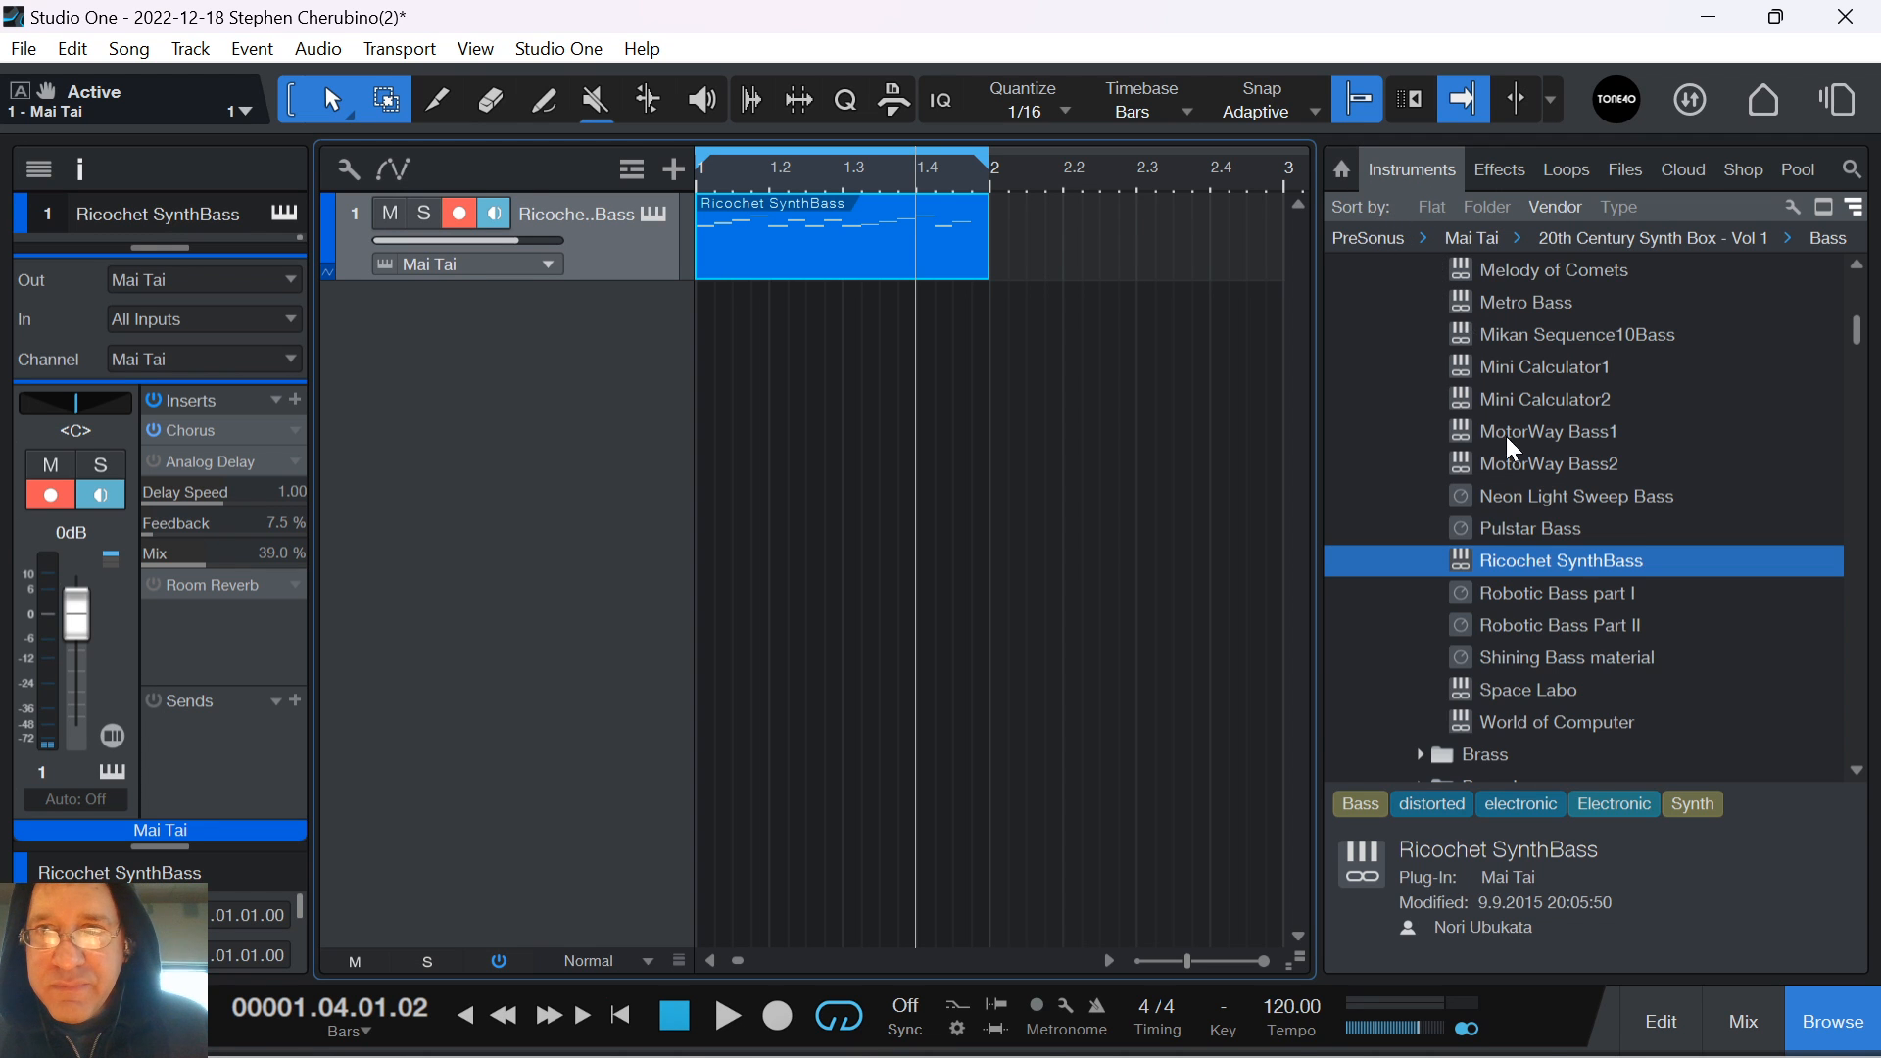
# Add Presence's Stratocaster Mutes guitar preset as a new instrument track below the synth bass, and close its instrument window
pyautogui.scroll(10, 1499, 401)
pyautogui.click(1384, 399)
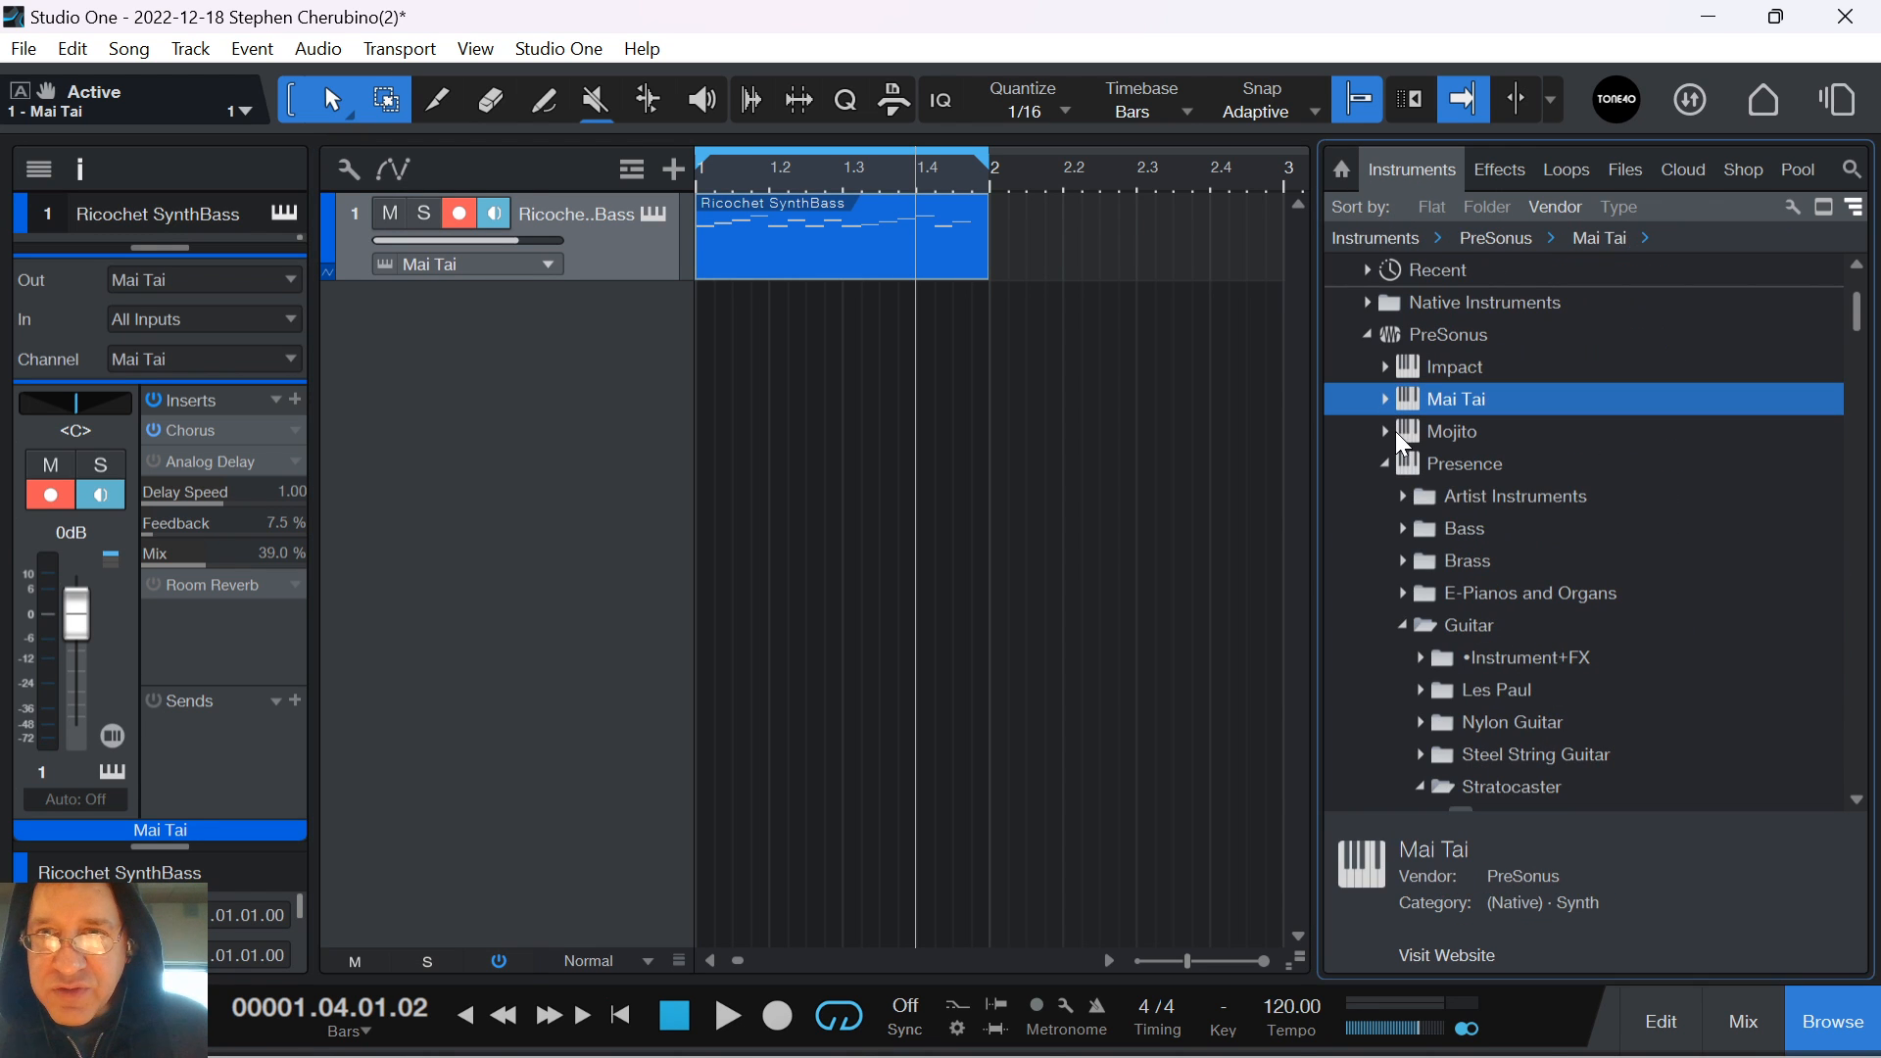
pyautogui.scroll(-8, 1448, 545)
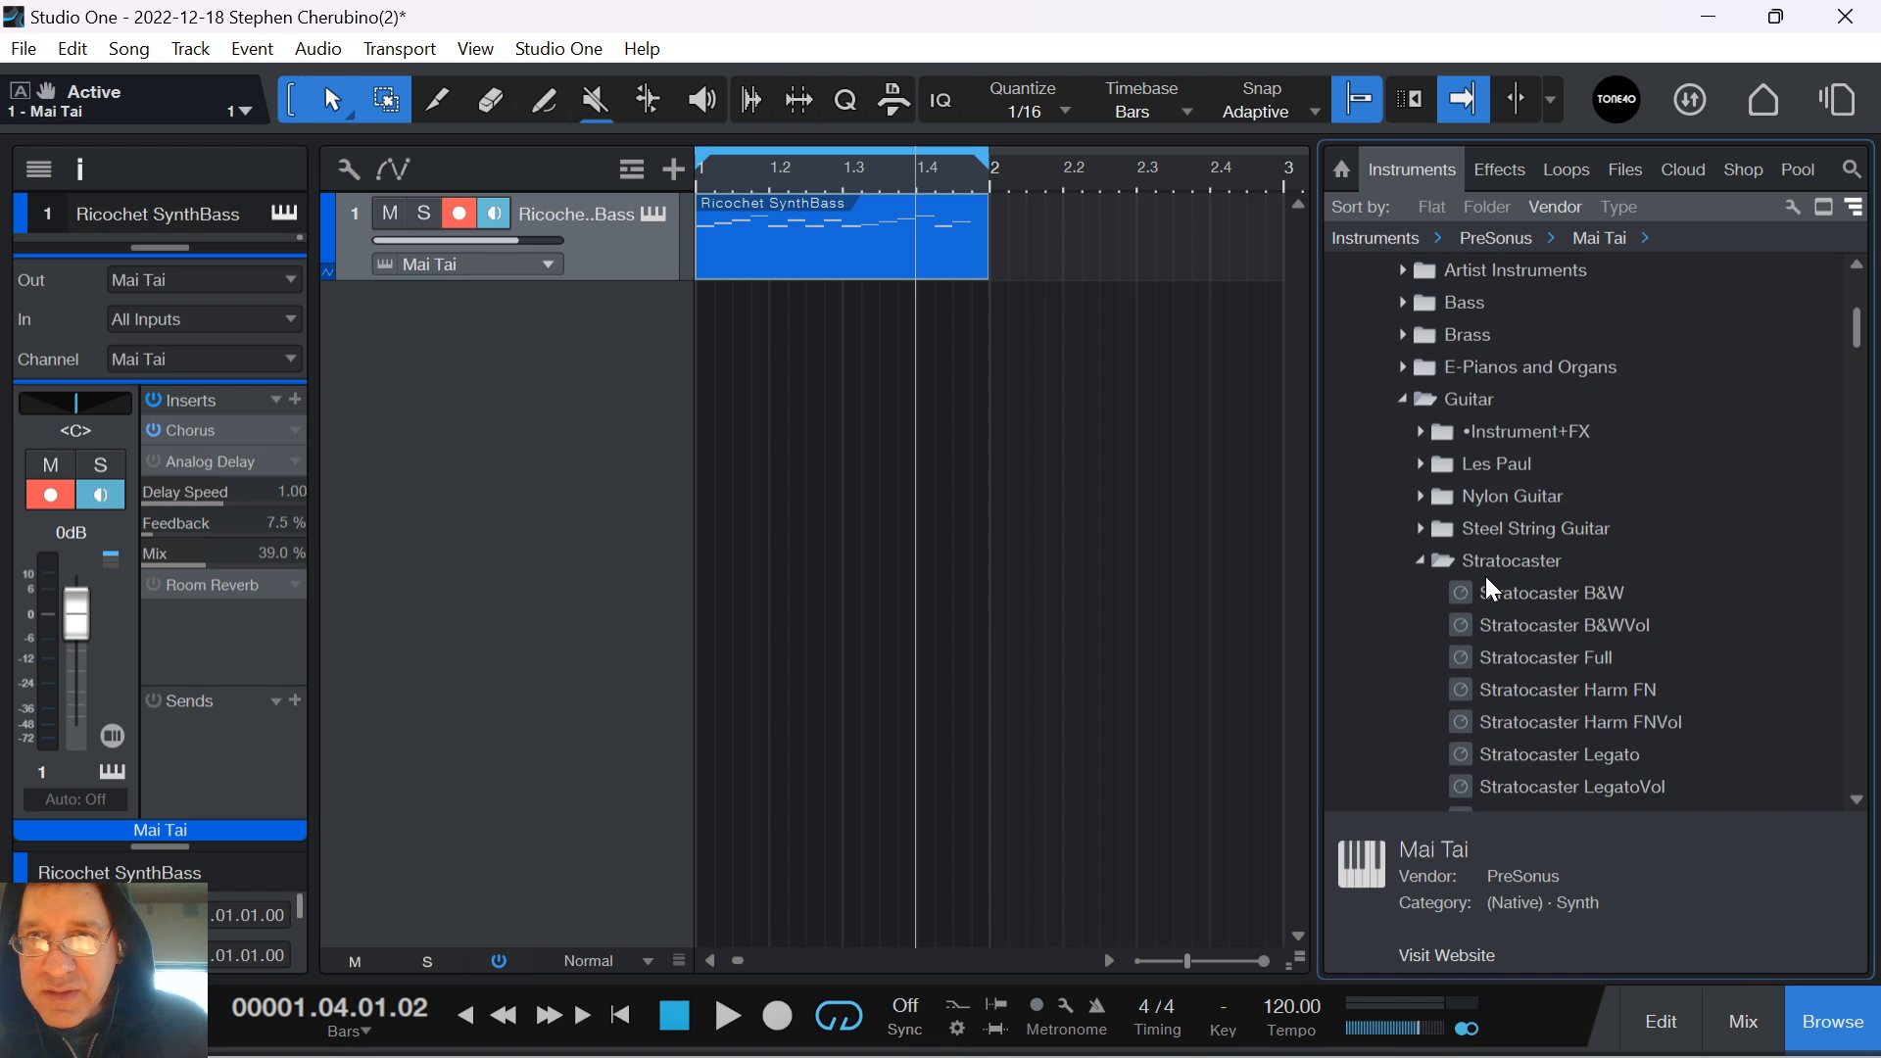
pyautogui.scroll(4, 1483, 558)
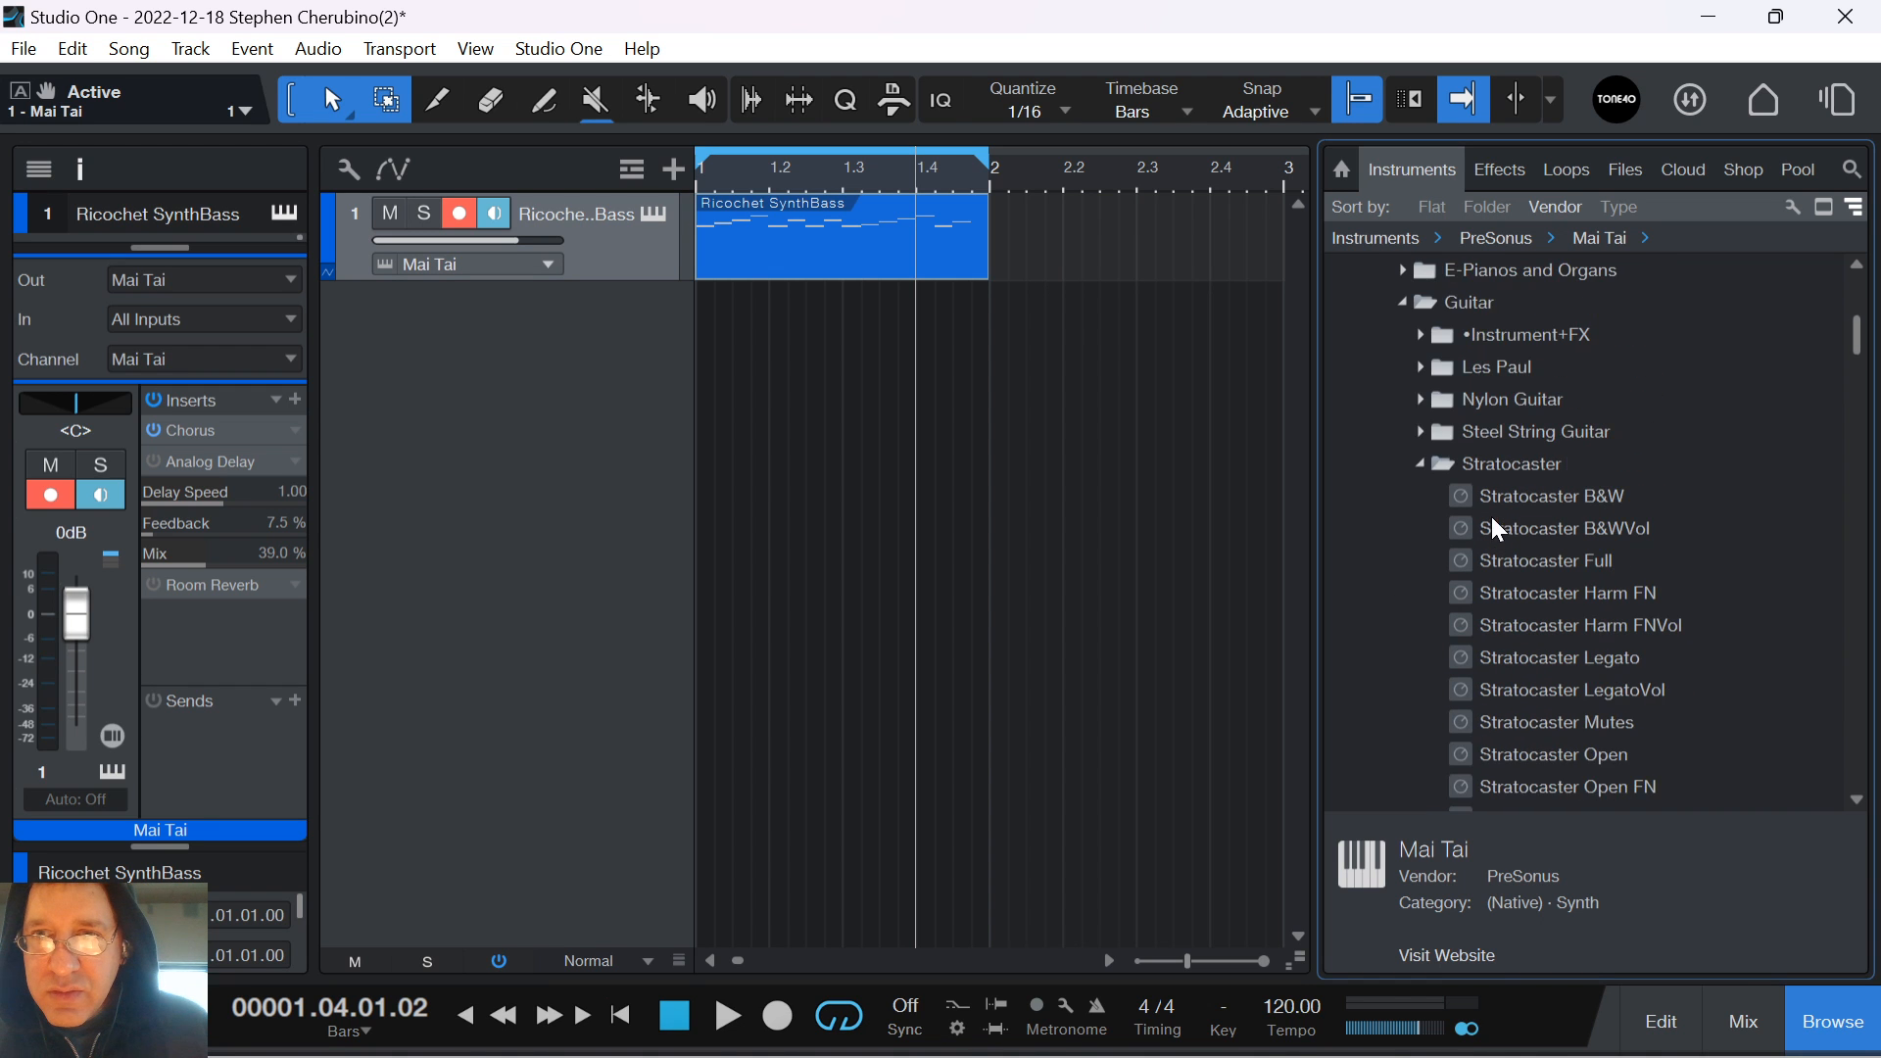
pyautogui.scroll(-2, 1490, 515)
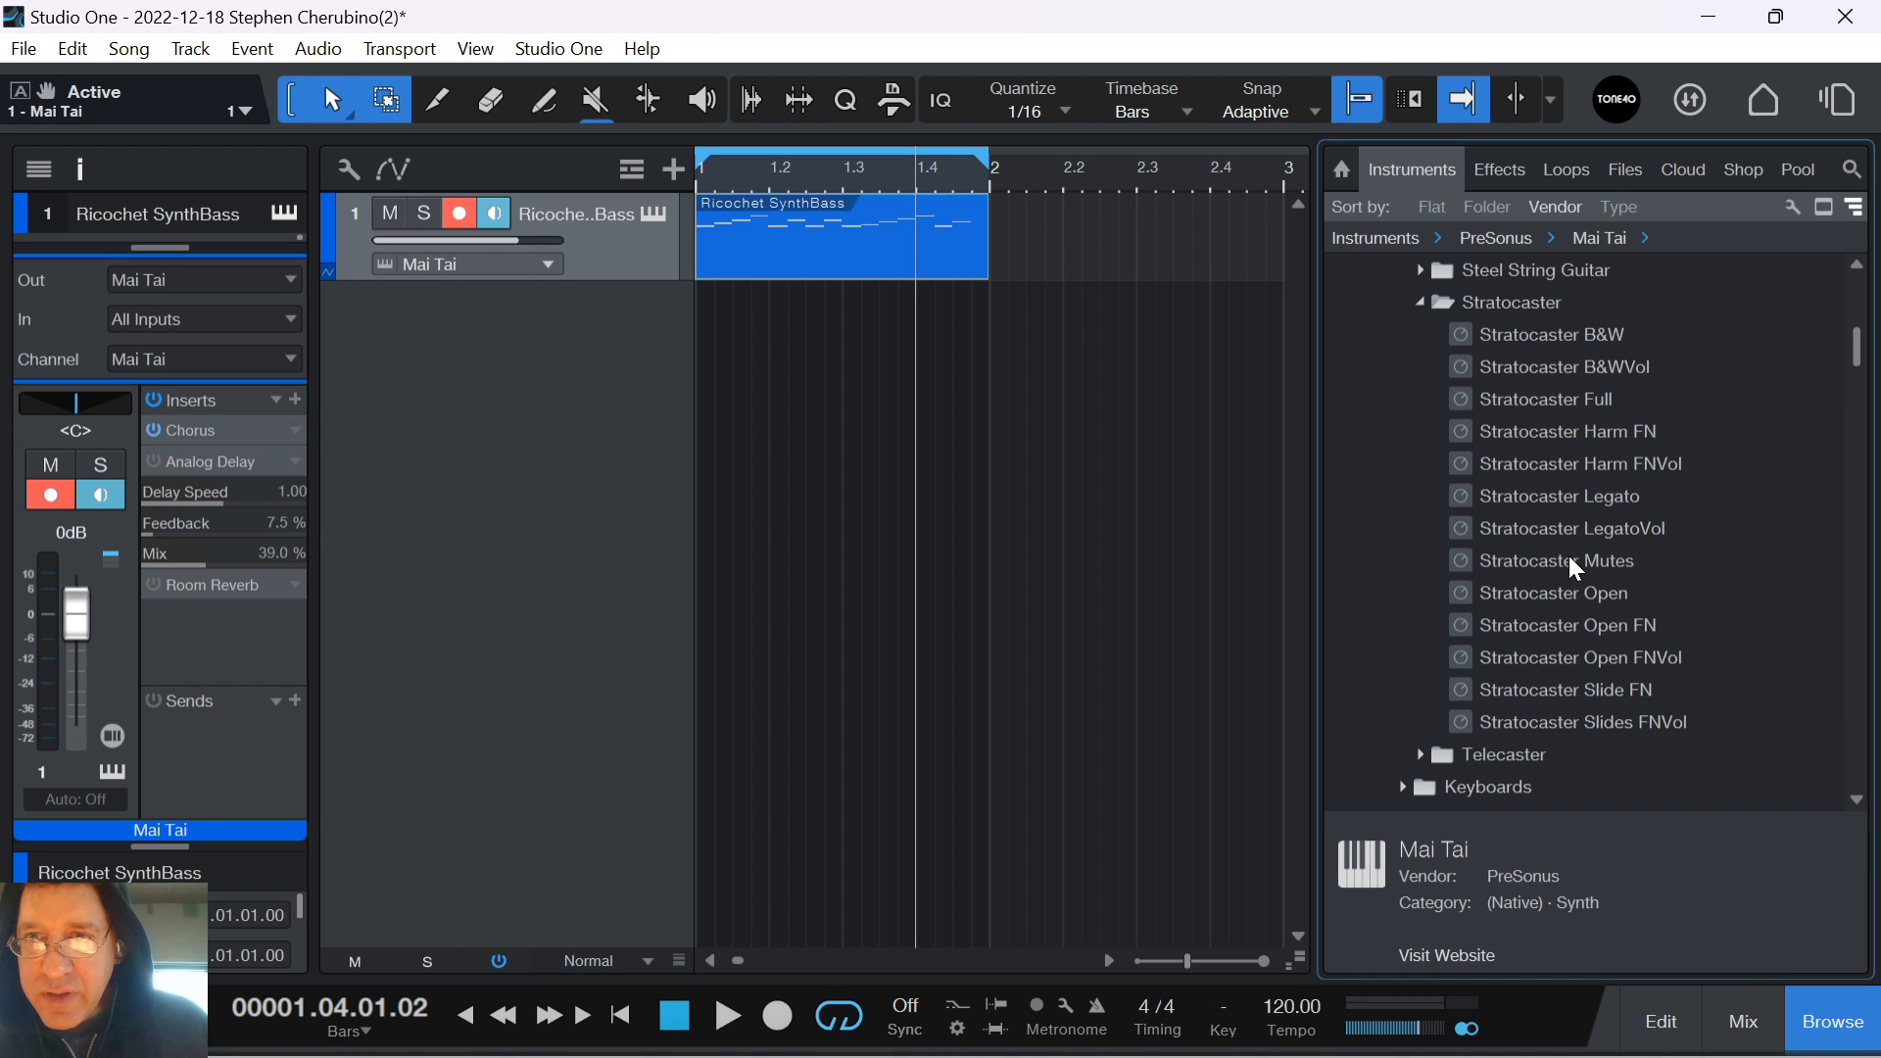
pyautogui.moveTo(1567, 555); pyautogui.dragTo(828, 363)
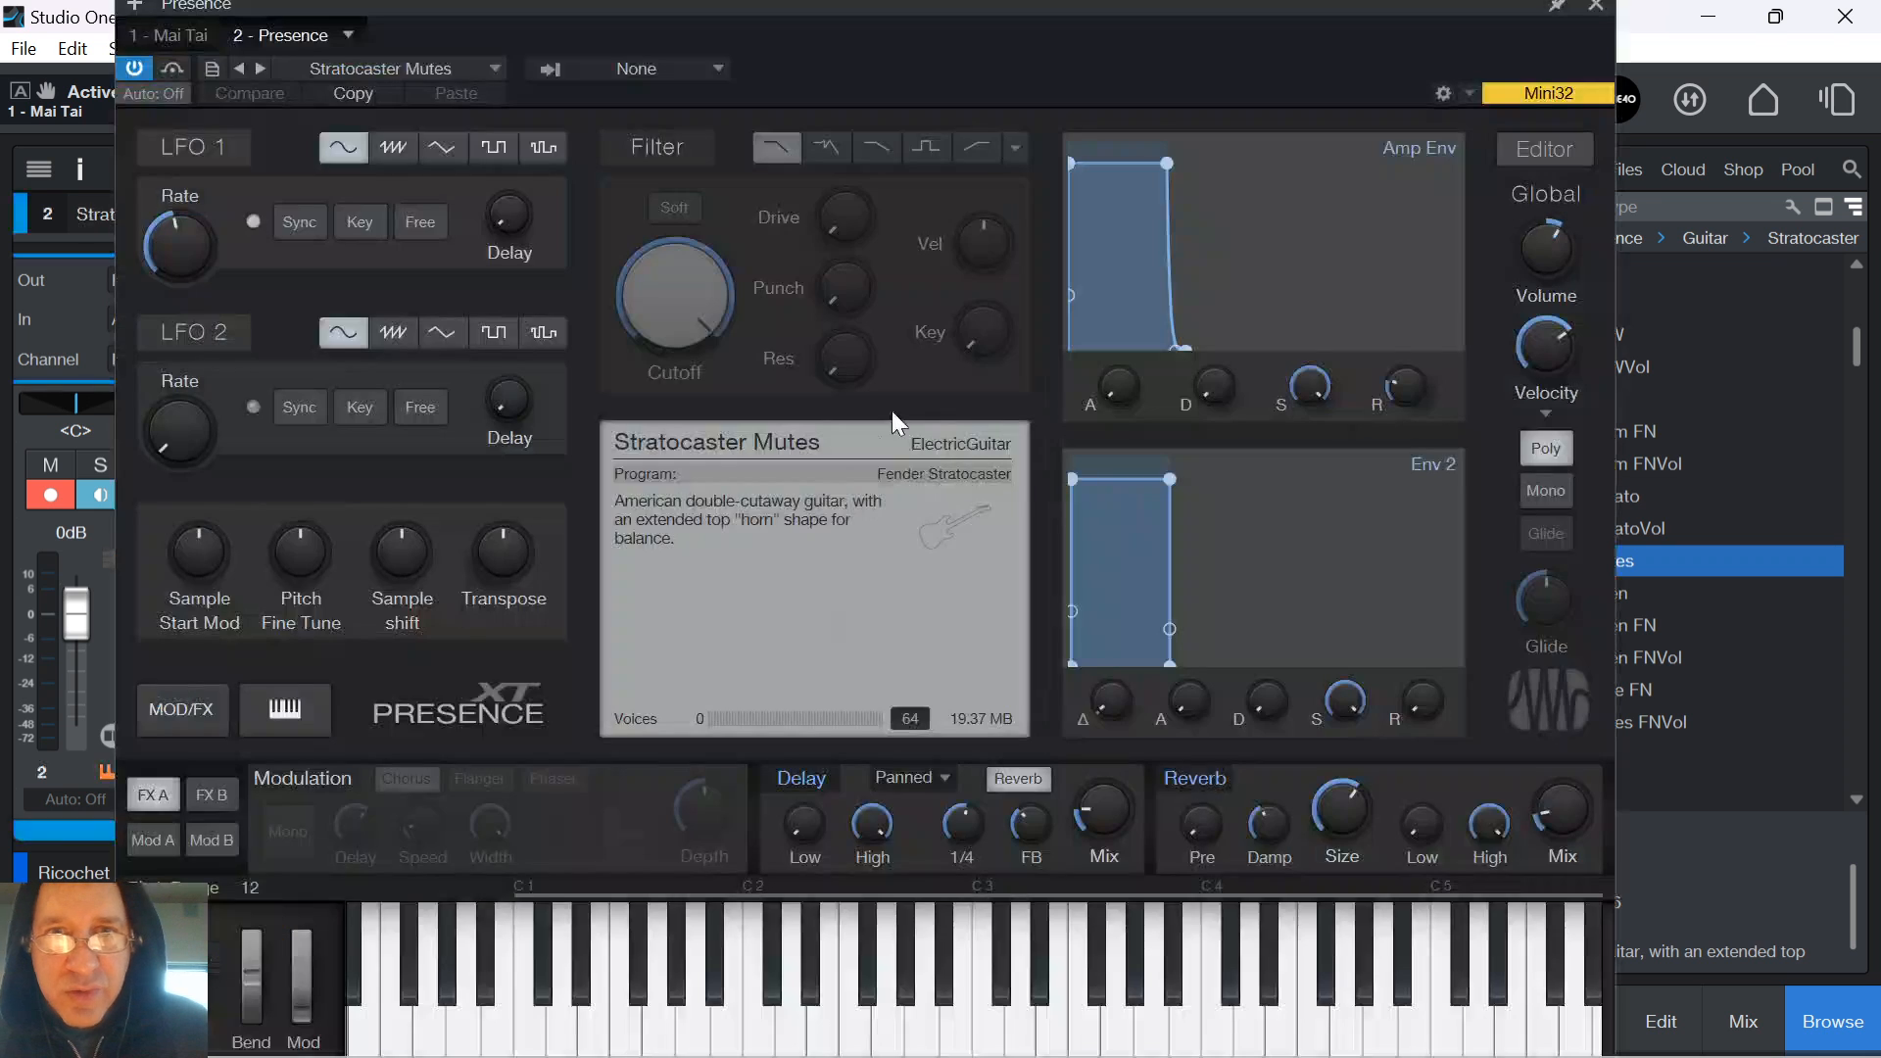
pyautogui.moveTo(908, 986); pyautogui.dragTo(1026, 1018)
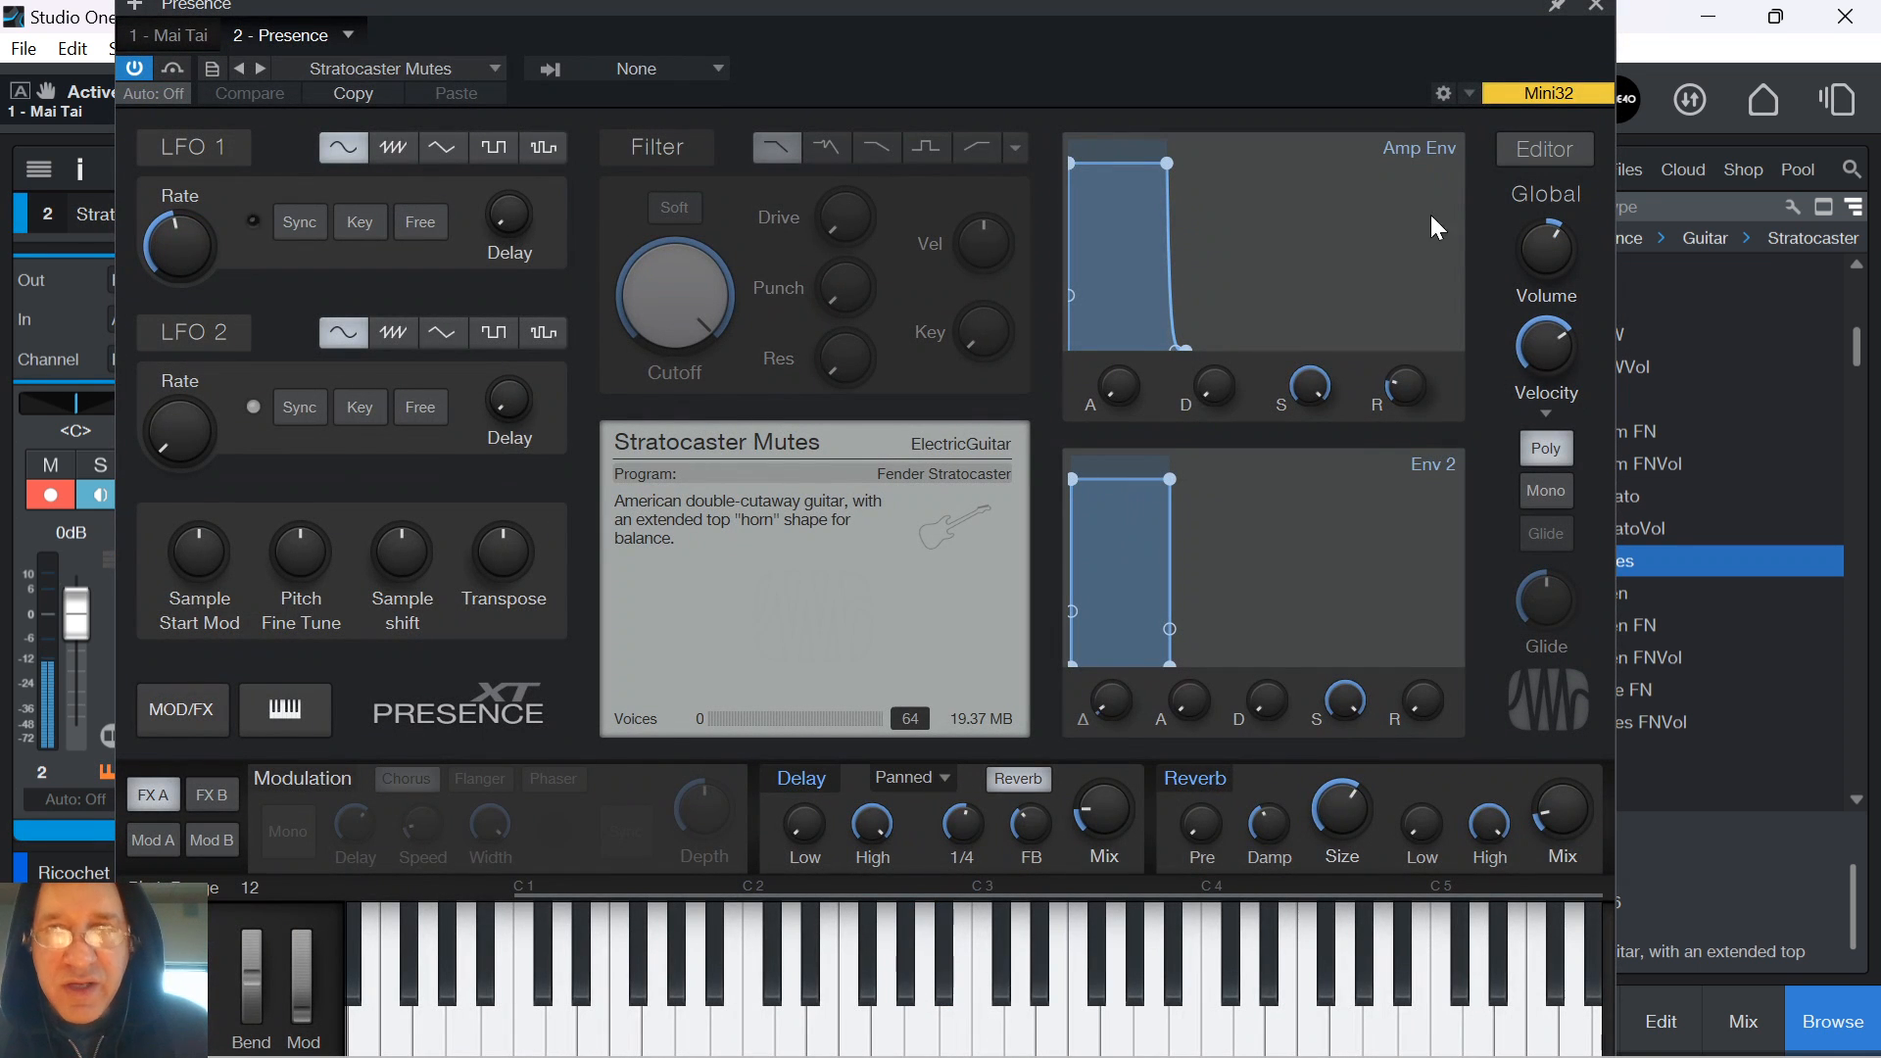
pyautogui.click(1596, 10)
# Create an empty one-bar part on the Stratocaster Mutes track at bar 1, open it in the note editor and audition a low key
pyautogui.doubleClick(750, 361)
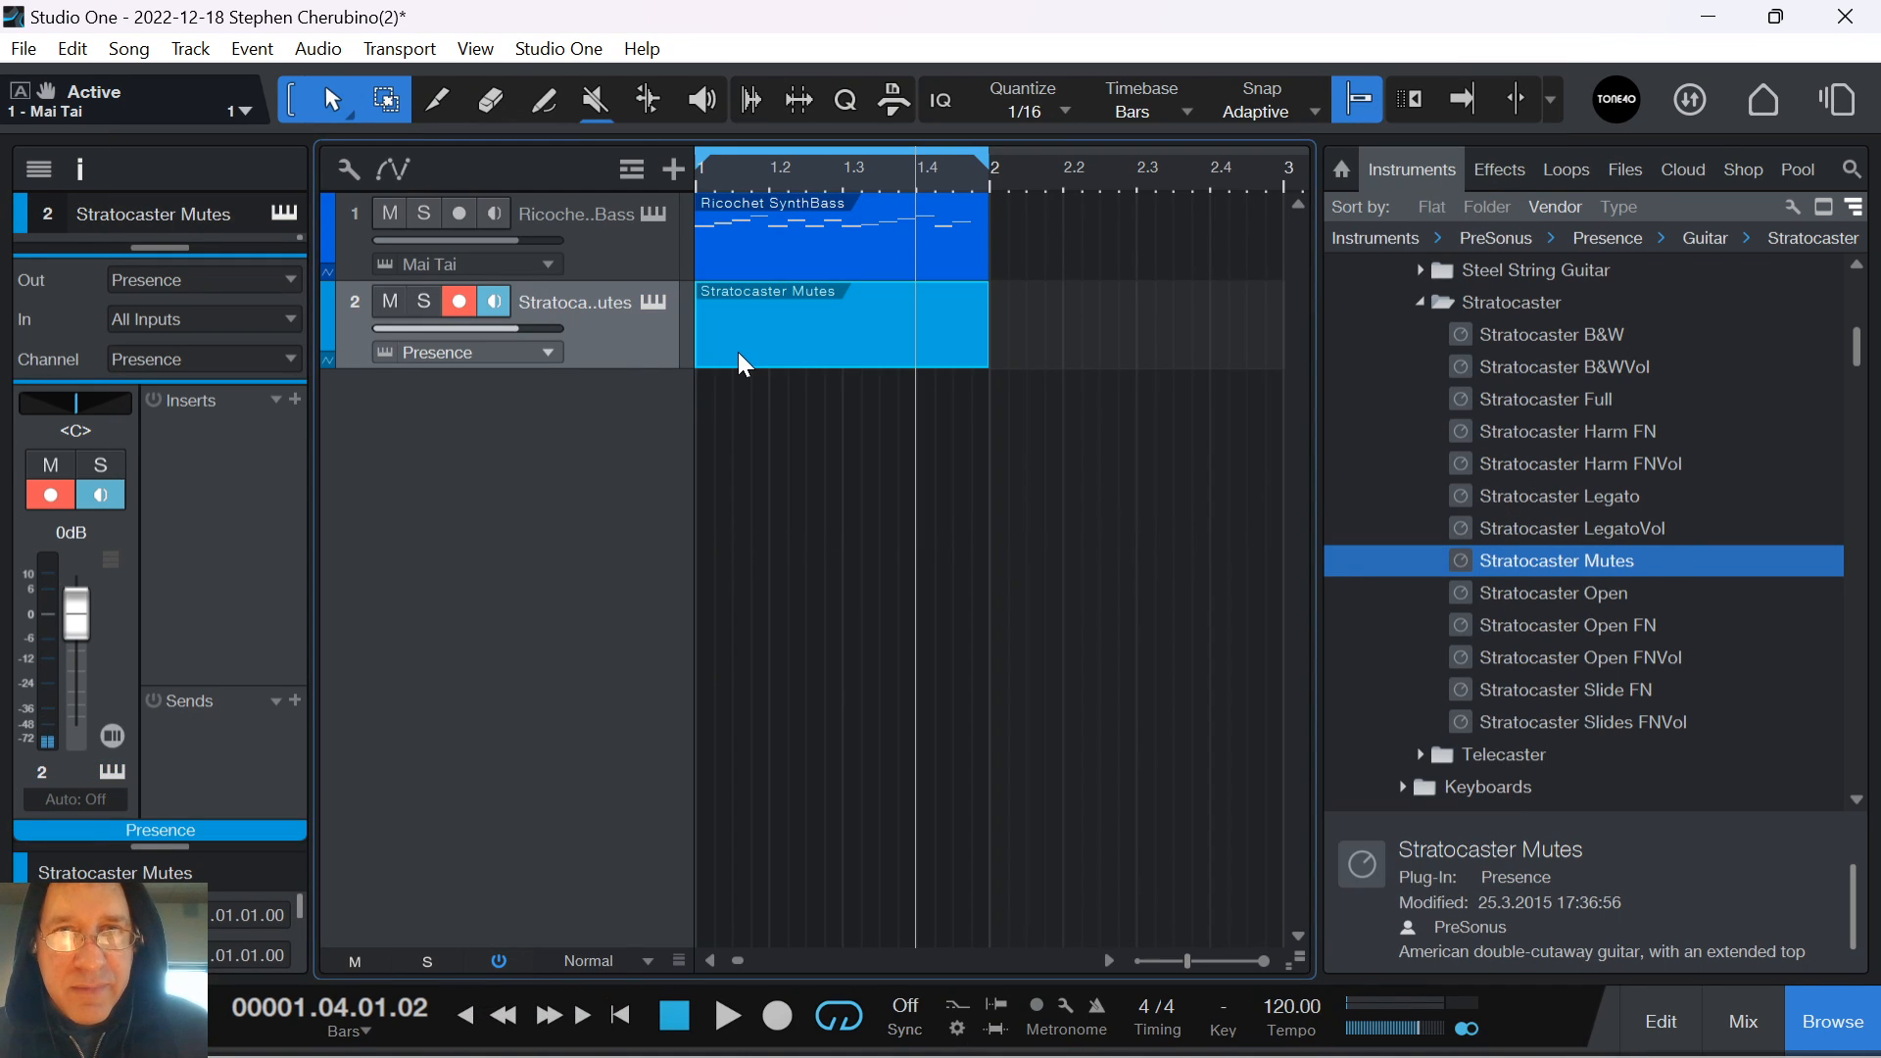
pyautogui.doubleClick(738, 350)
pyautogui.click(743, 657)
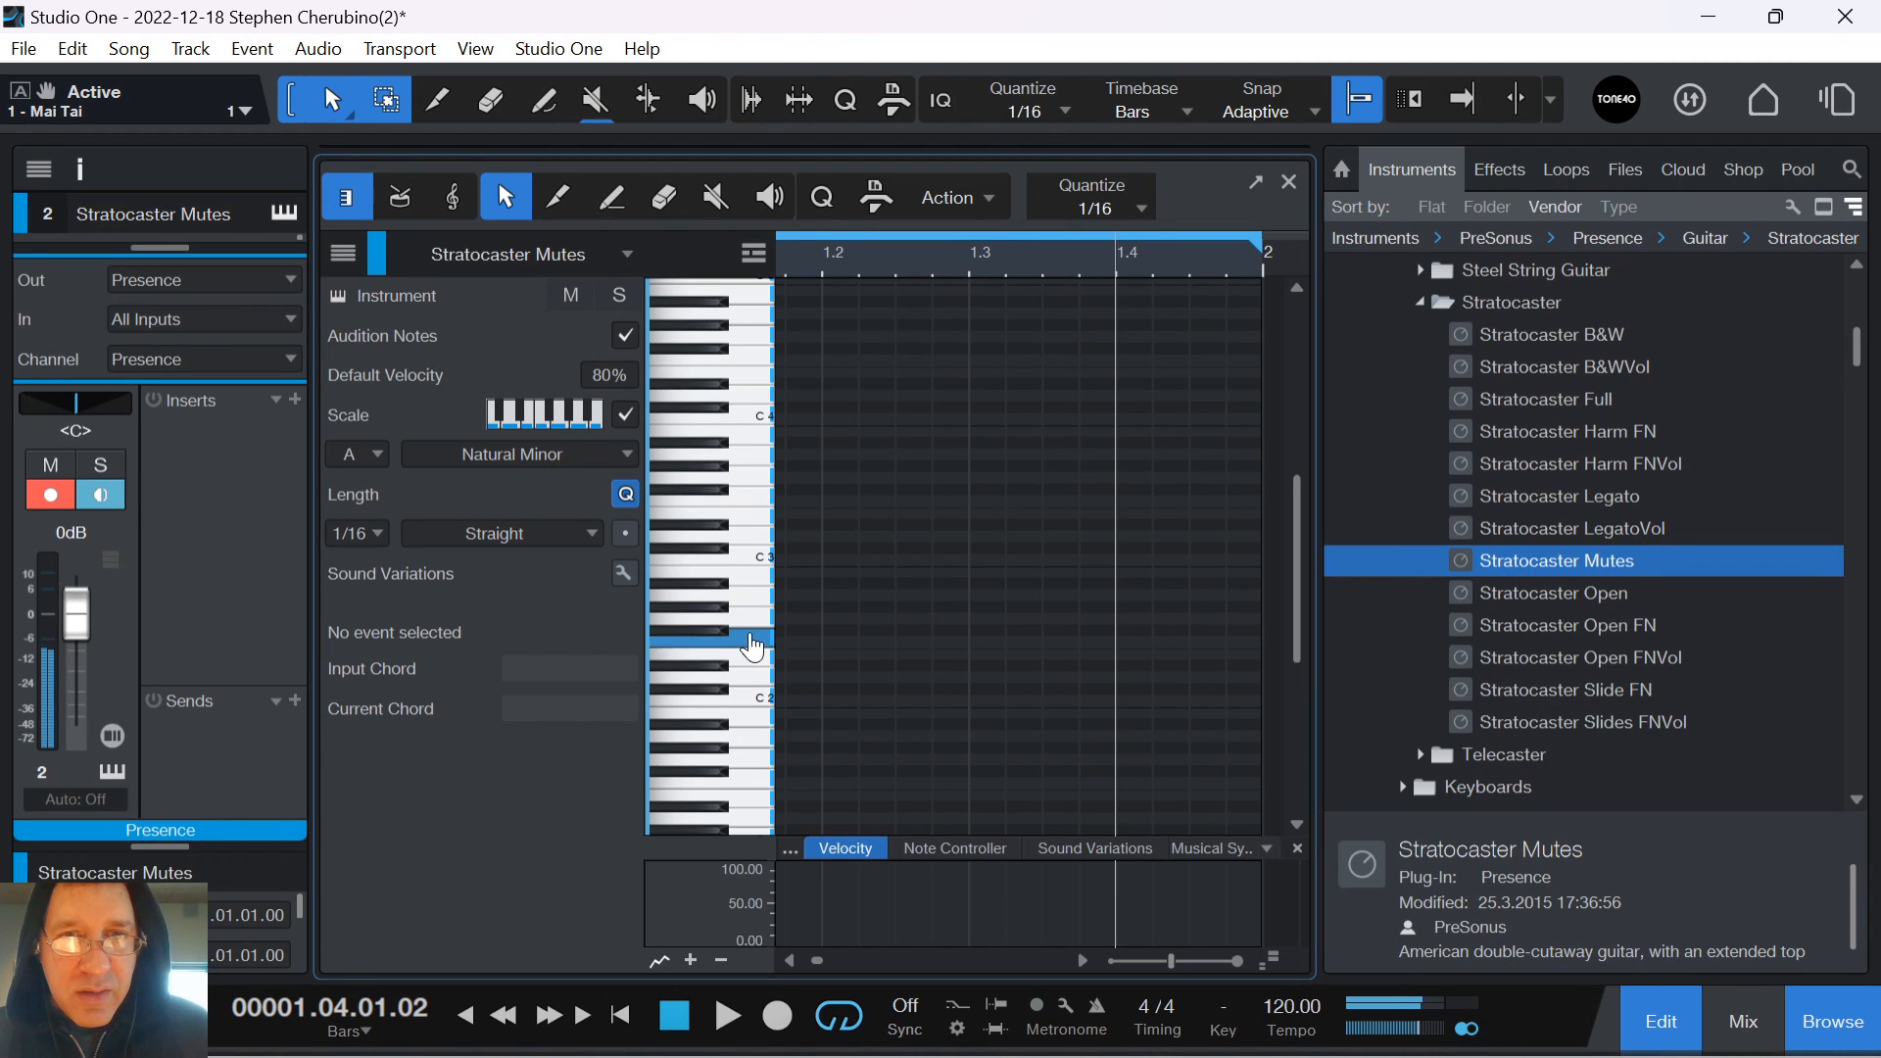
# Paint sixteenth notes from A2 in the guitar part: rising runs from 1.1.1 and 1.2.4, A2 at 1.4.2 and a high note at 1.4.3
pyautogui.click(755, 596)
pyautogui.click(755, 597)
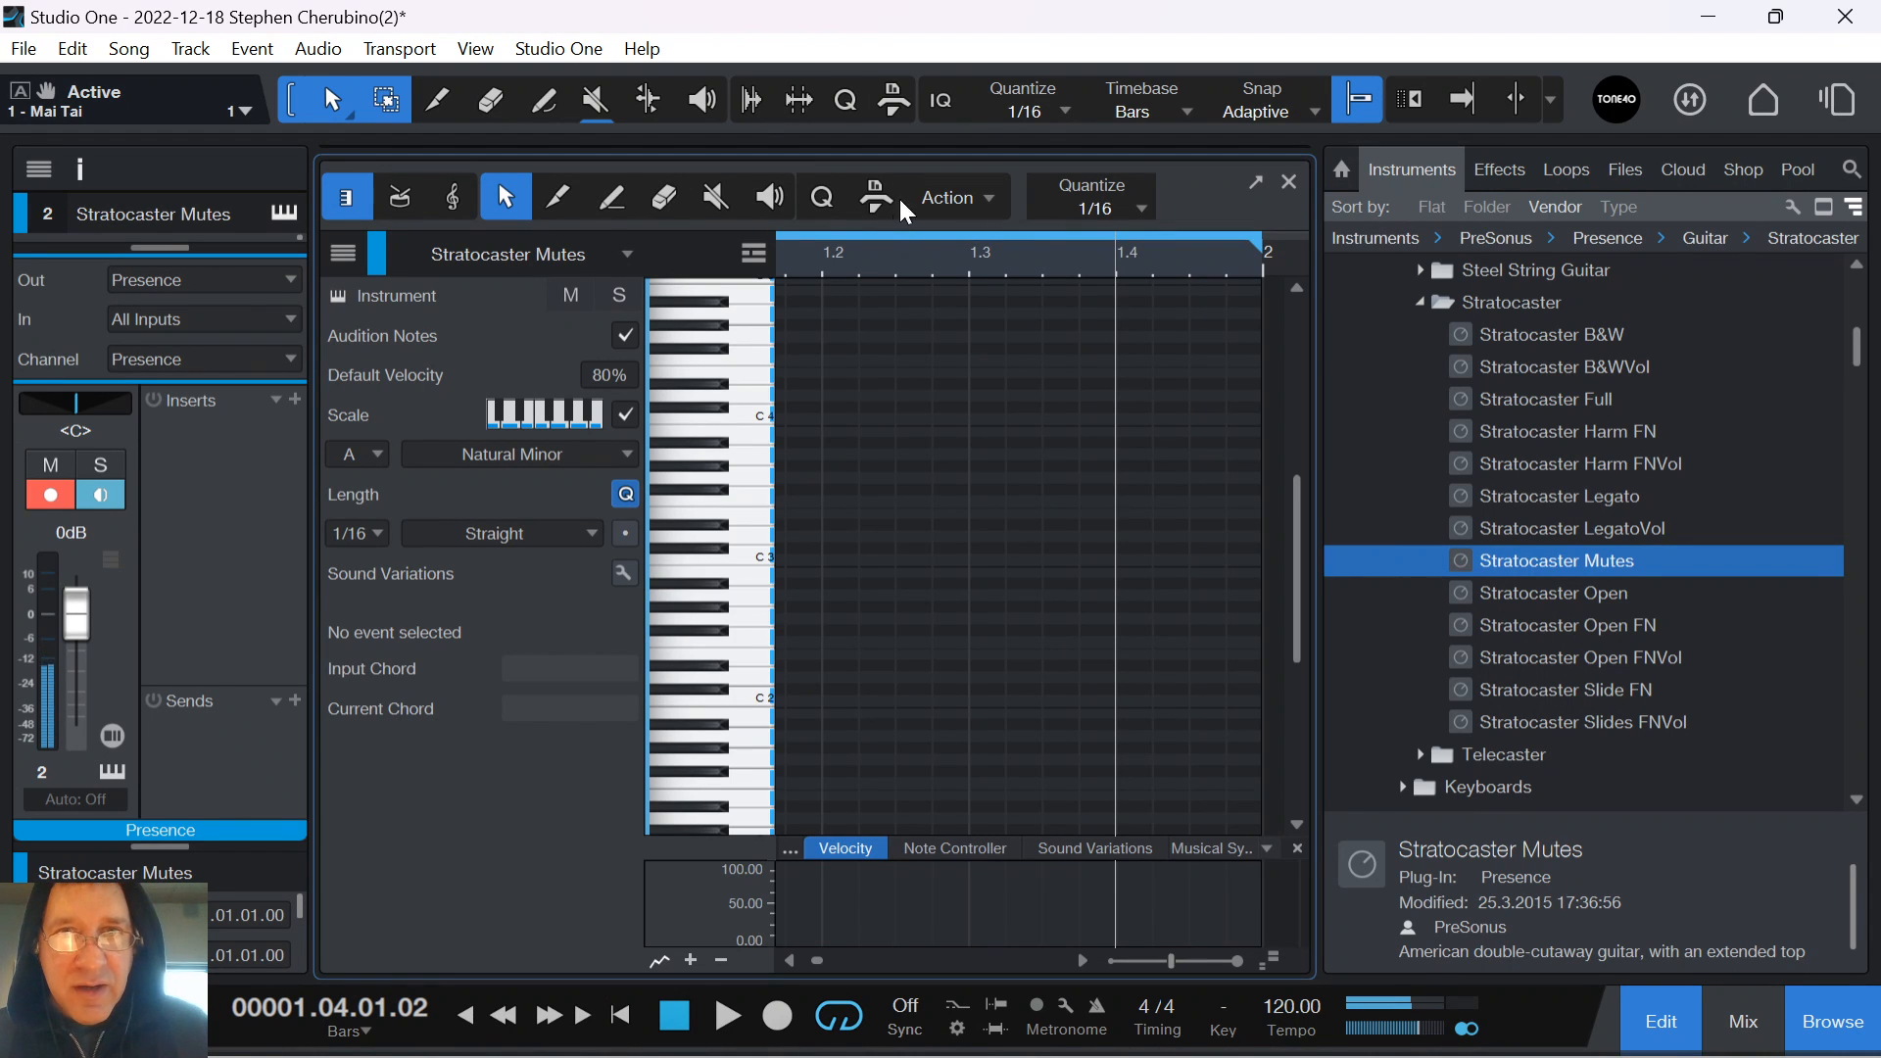
pyautogui.moveTo(857, 264); pyautogui.dragTo(1099, 297)
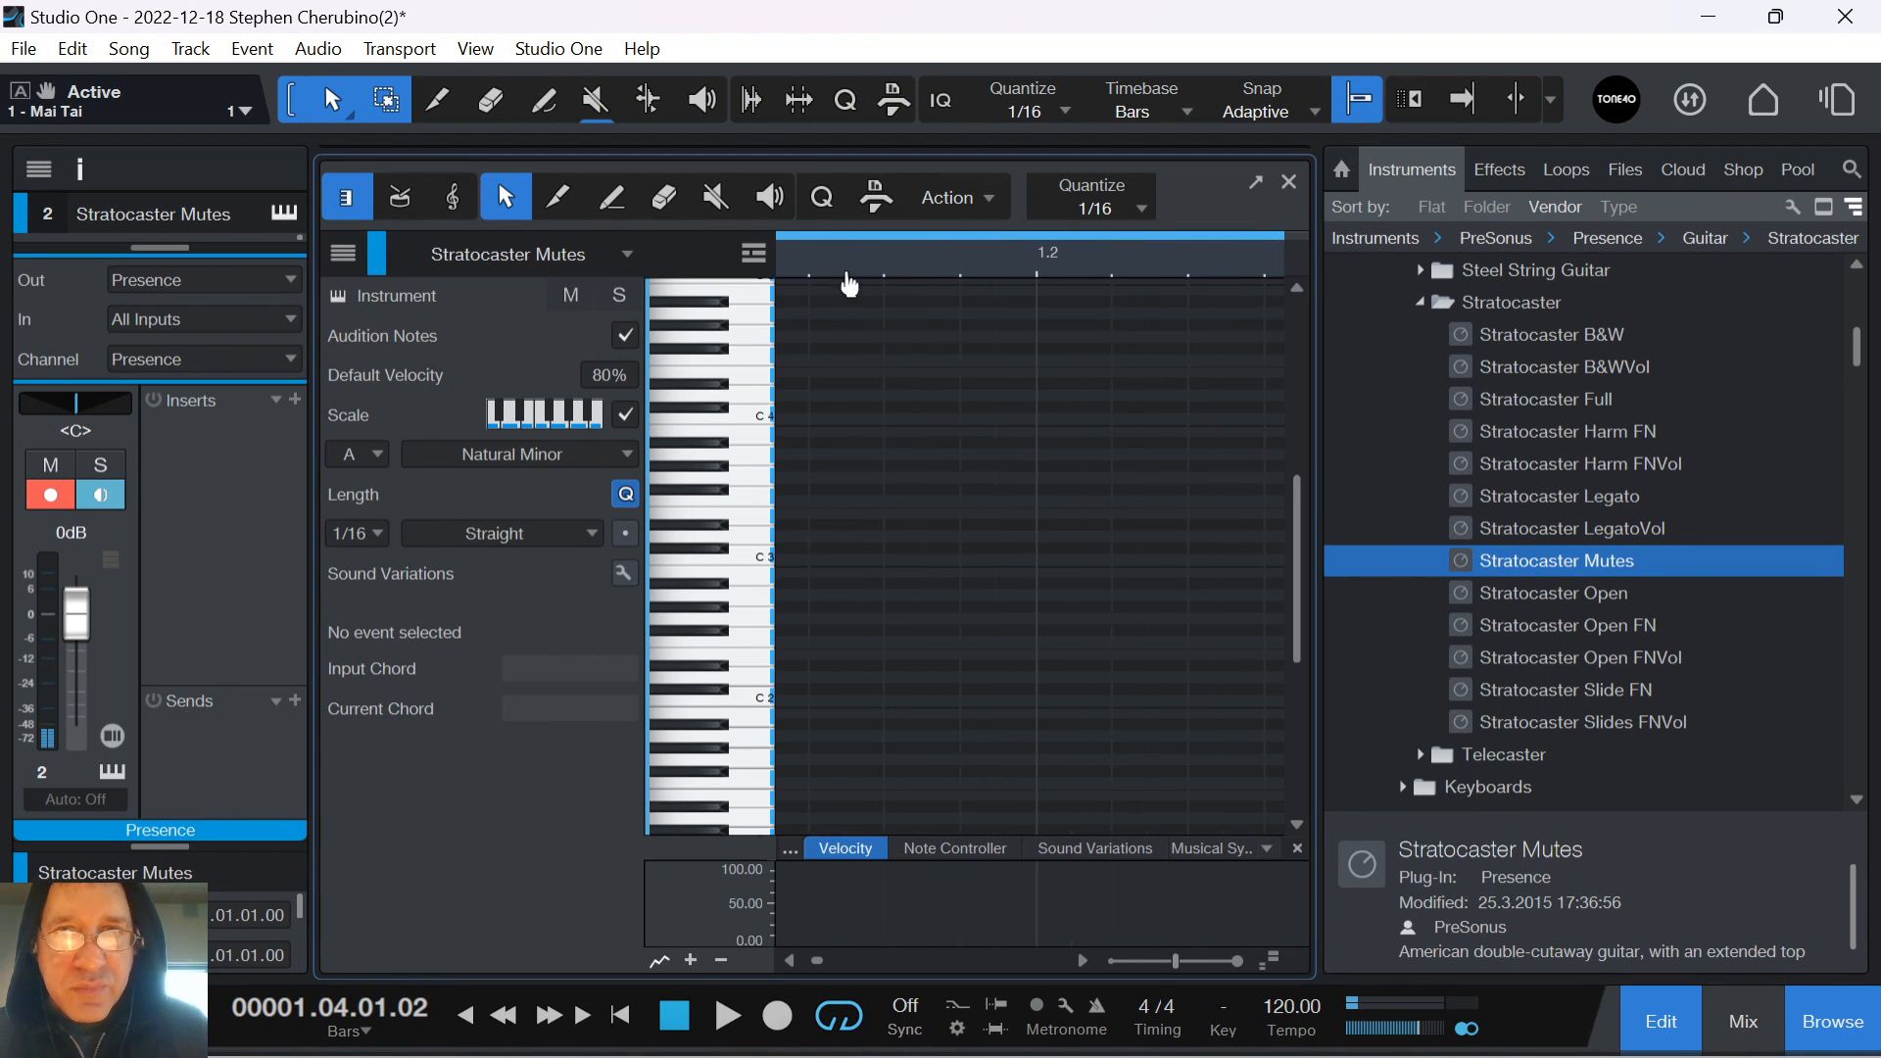
pyautogui.moveTo(849, 284); pyautogui.dragTo(1091, 257)
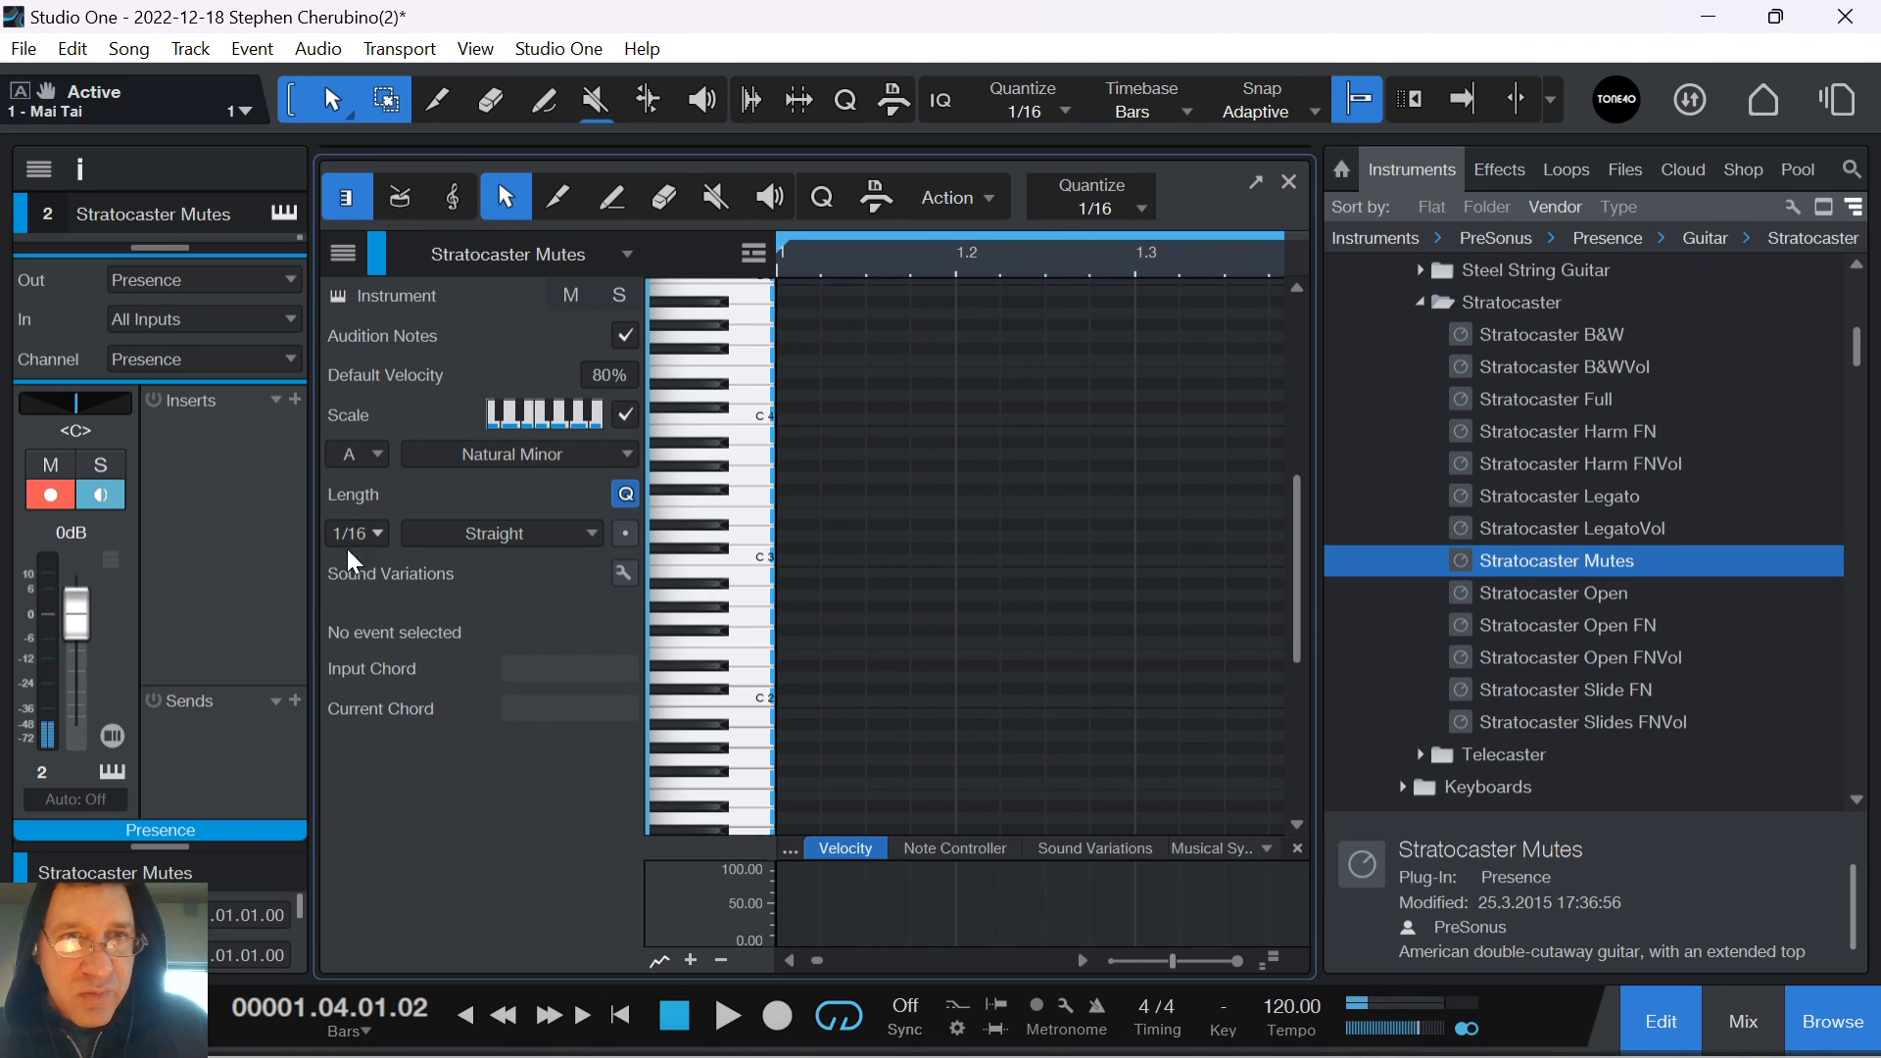
pyautogui.click(794, 594)
pyautogui.click(813, 571)
pyautogui.click(965, 453)
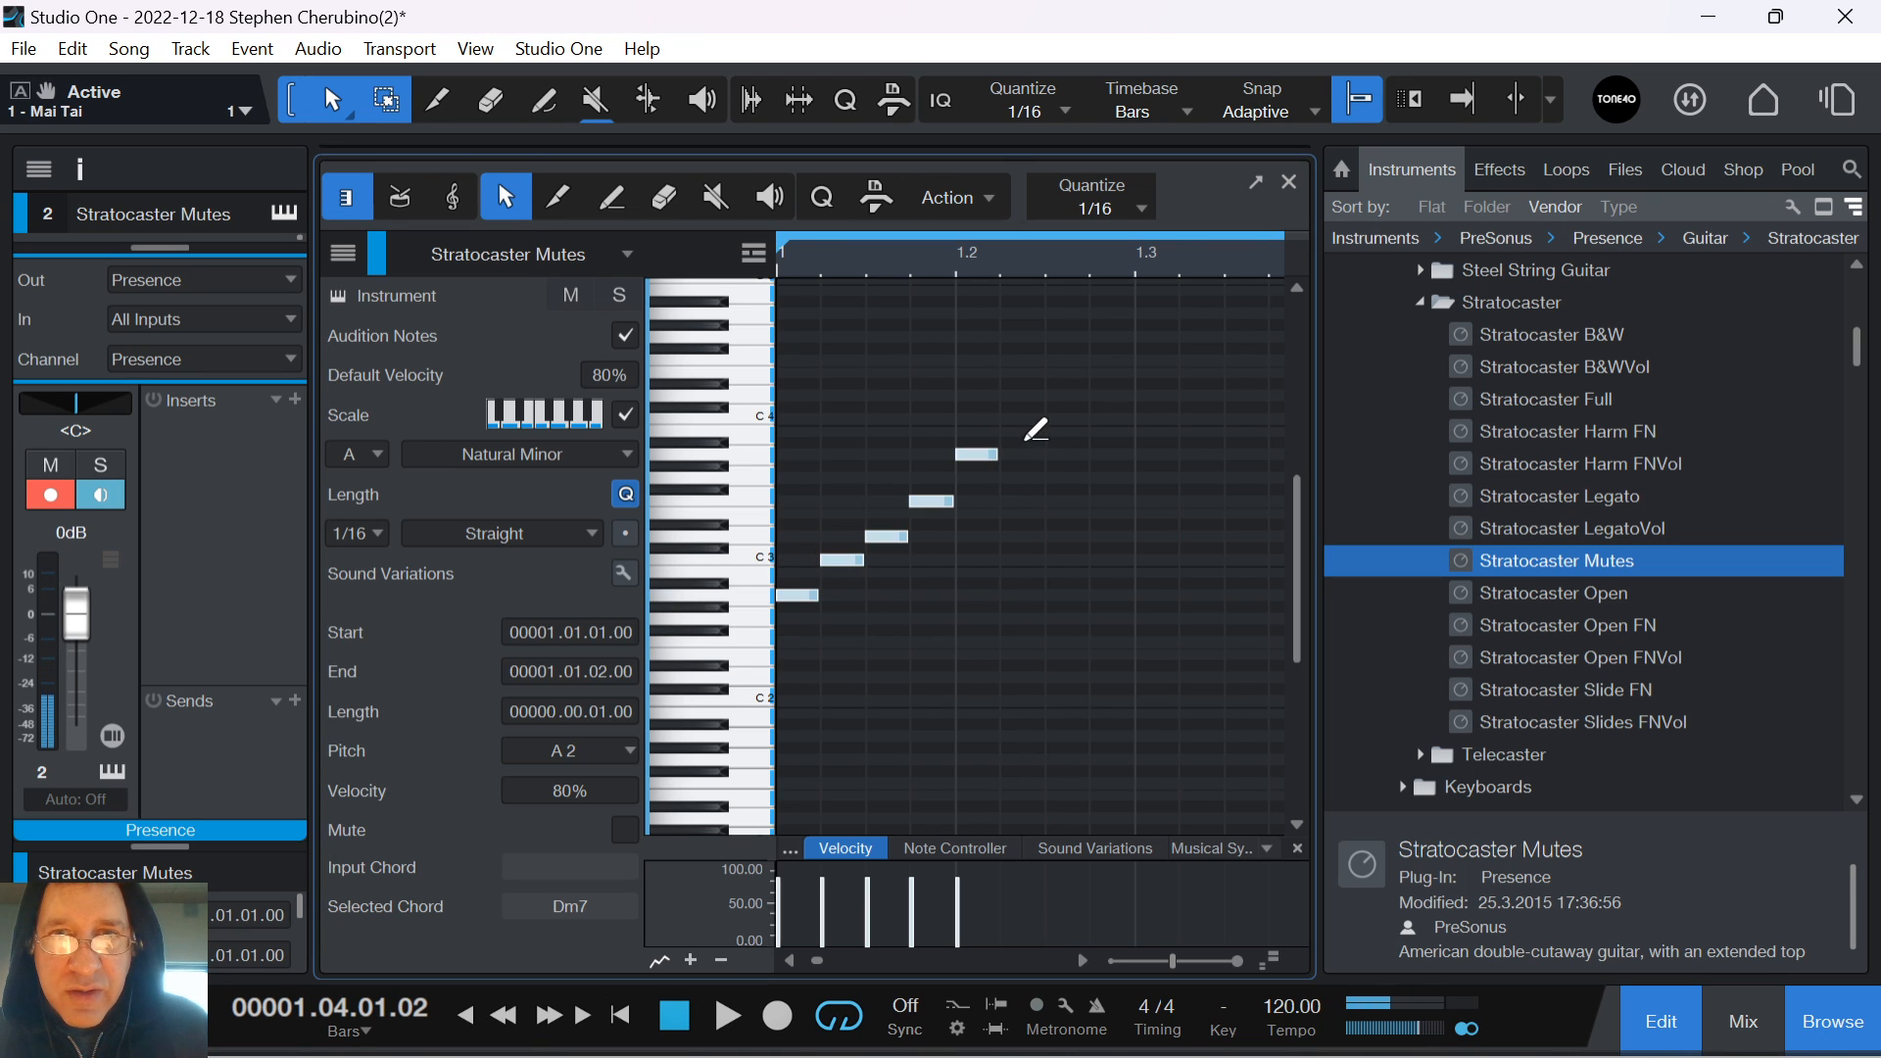
pyautogui.moveTo(1112, 591); pyautogui.dragTo(1238, 474)
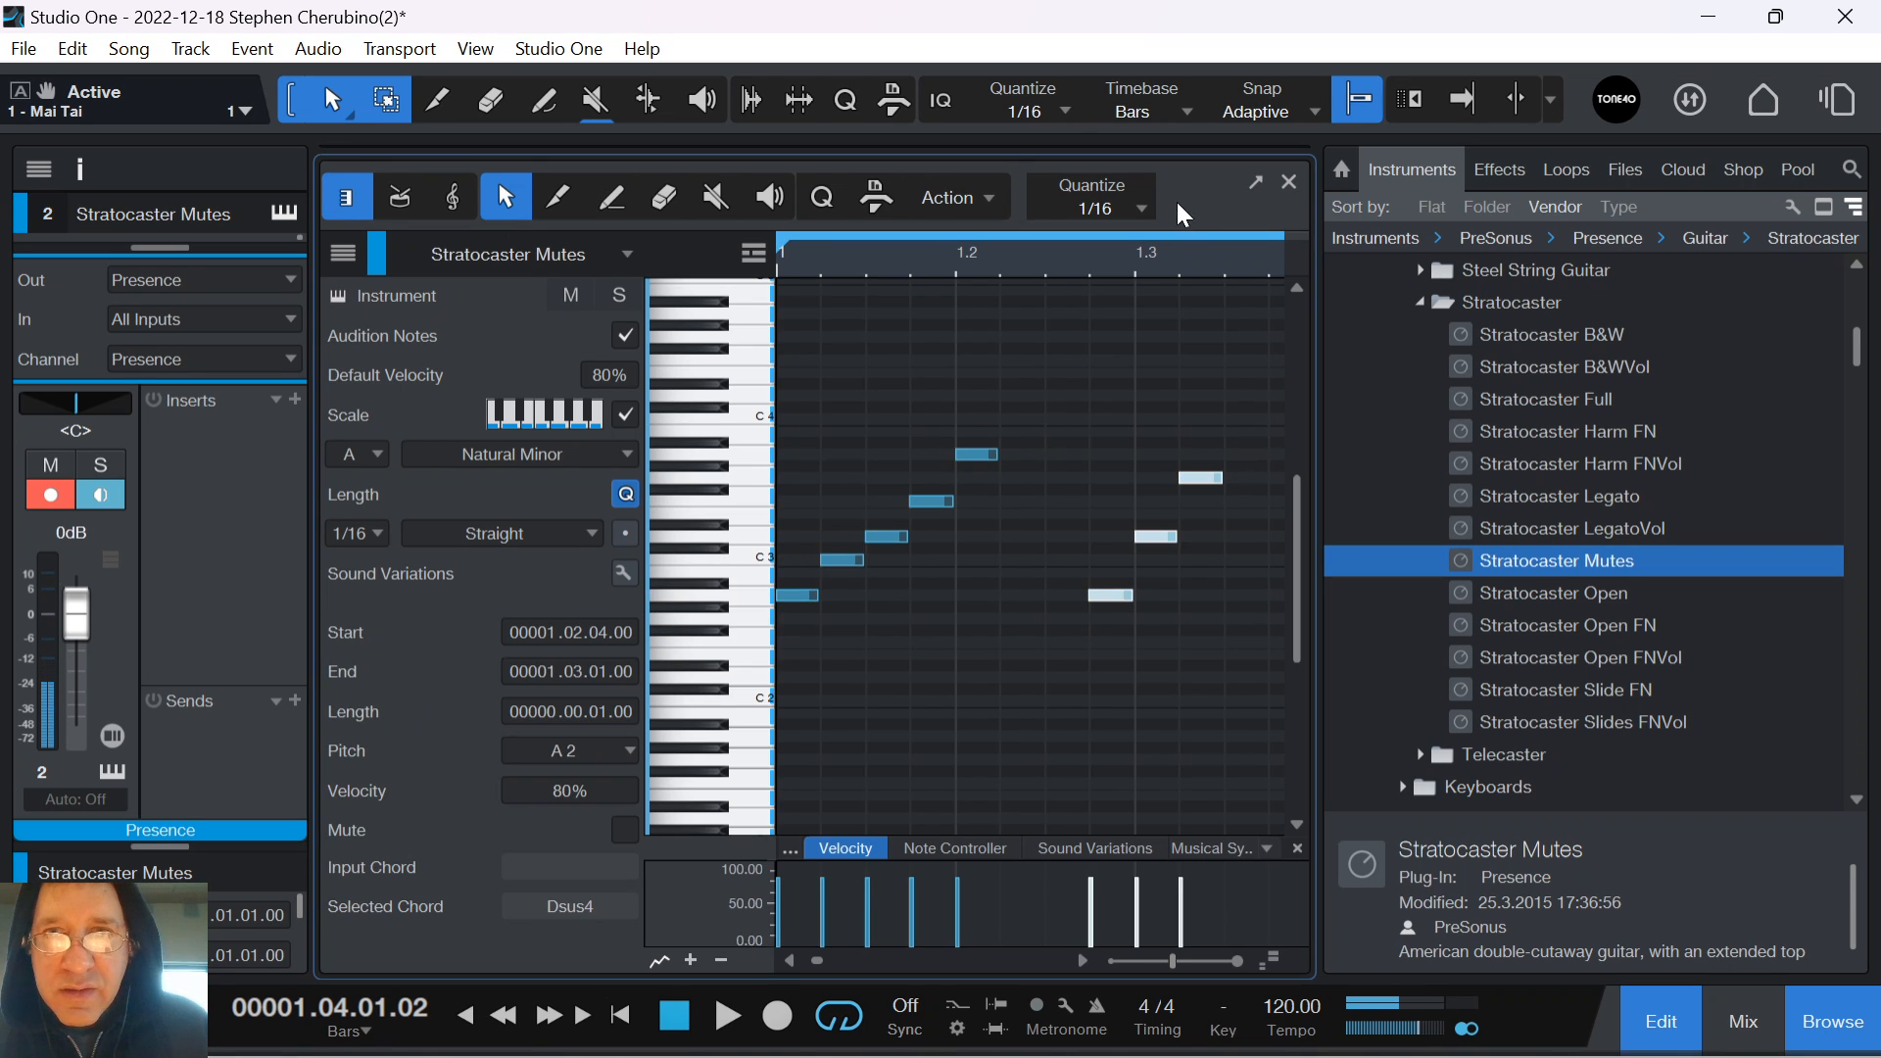
pyautogui.moveTo(1116, 255)
pyautogui.mouseDown()
pyautogui.moveTo(1070, 230)
pyautogui.moveTo(1077, 258)
pyautogui.mouseUp()
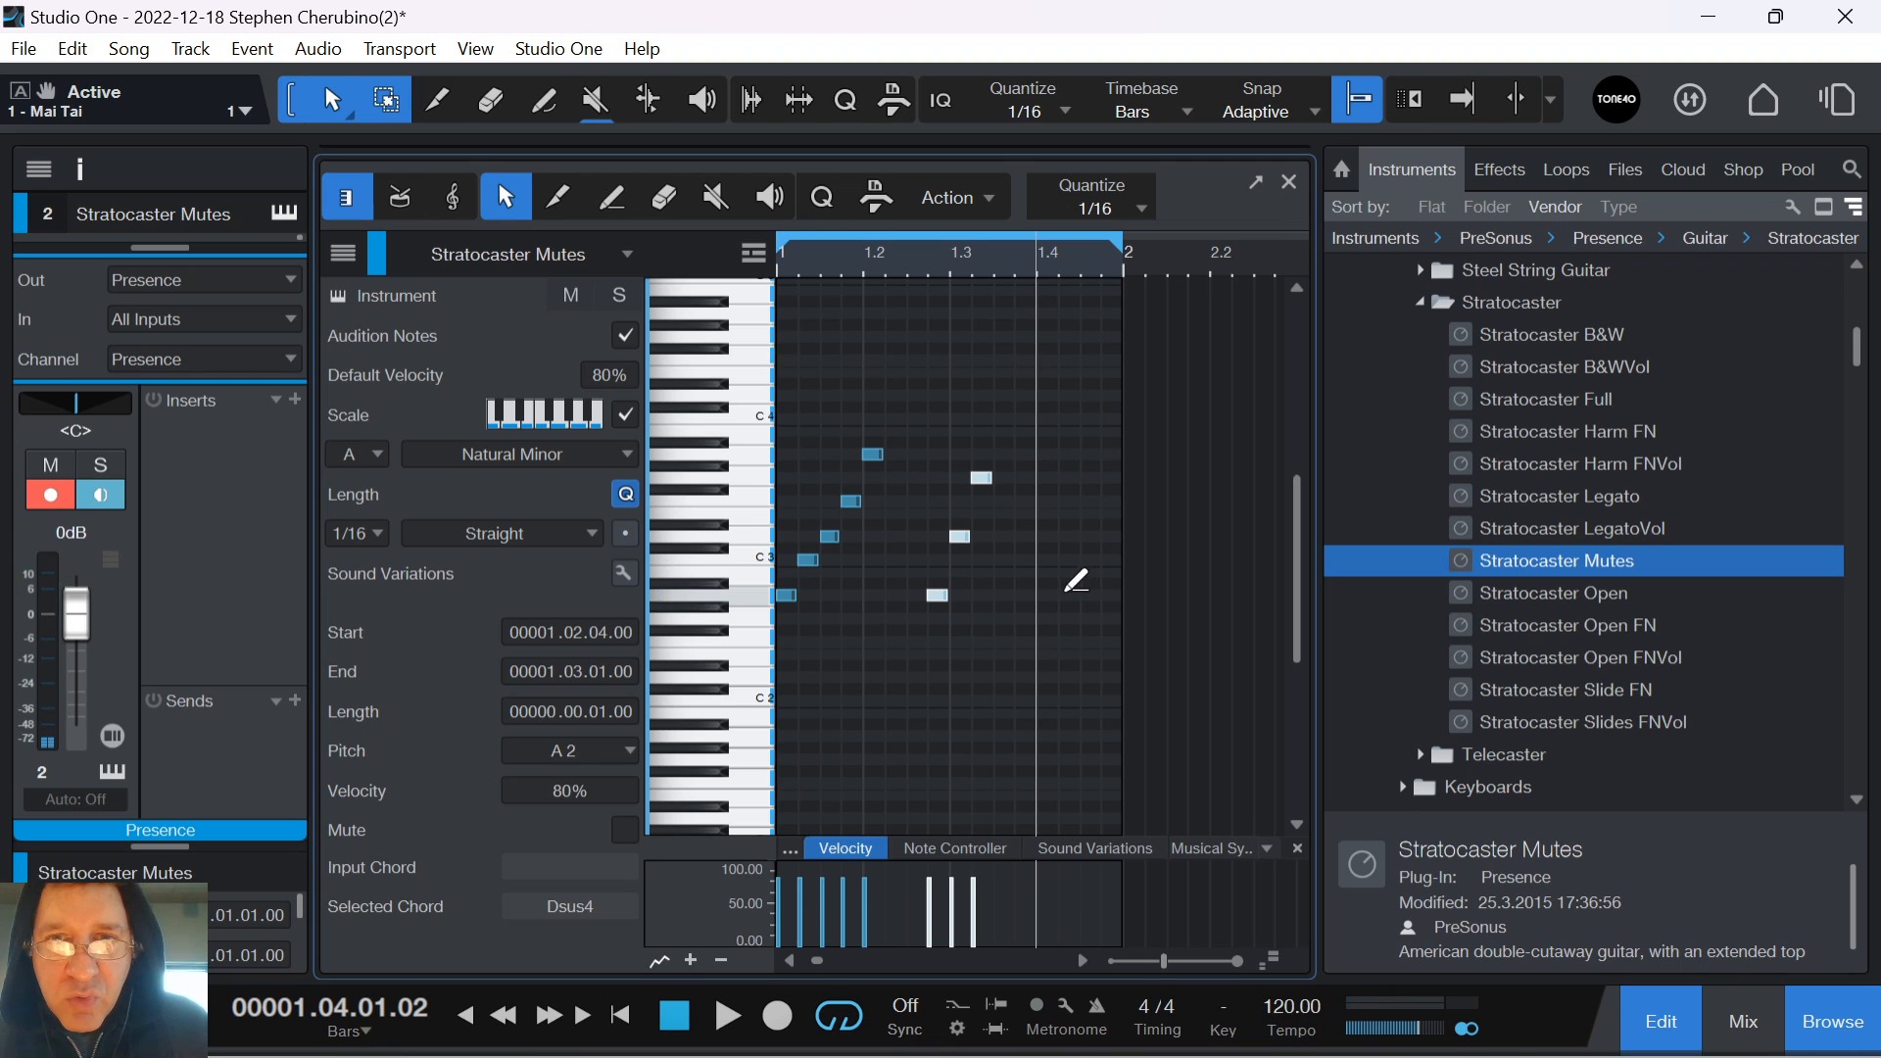
pyautogui.moveTo(1069, 582); pyautogui.dragTo(1046, 370)
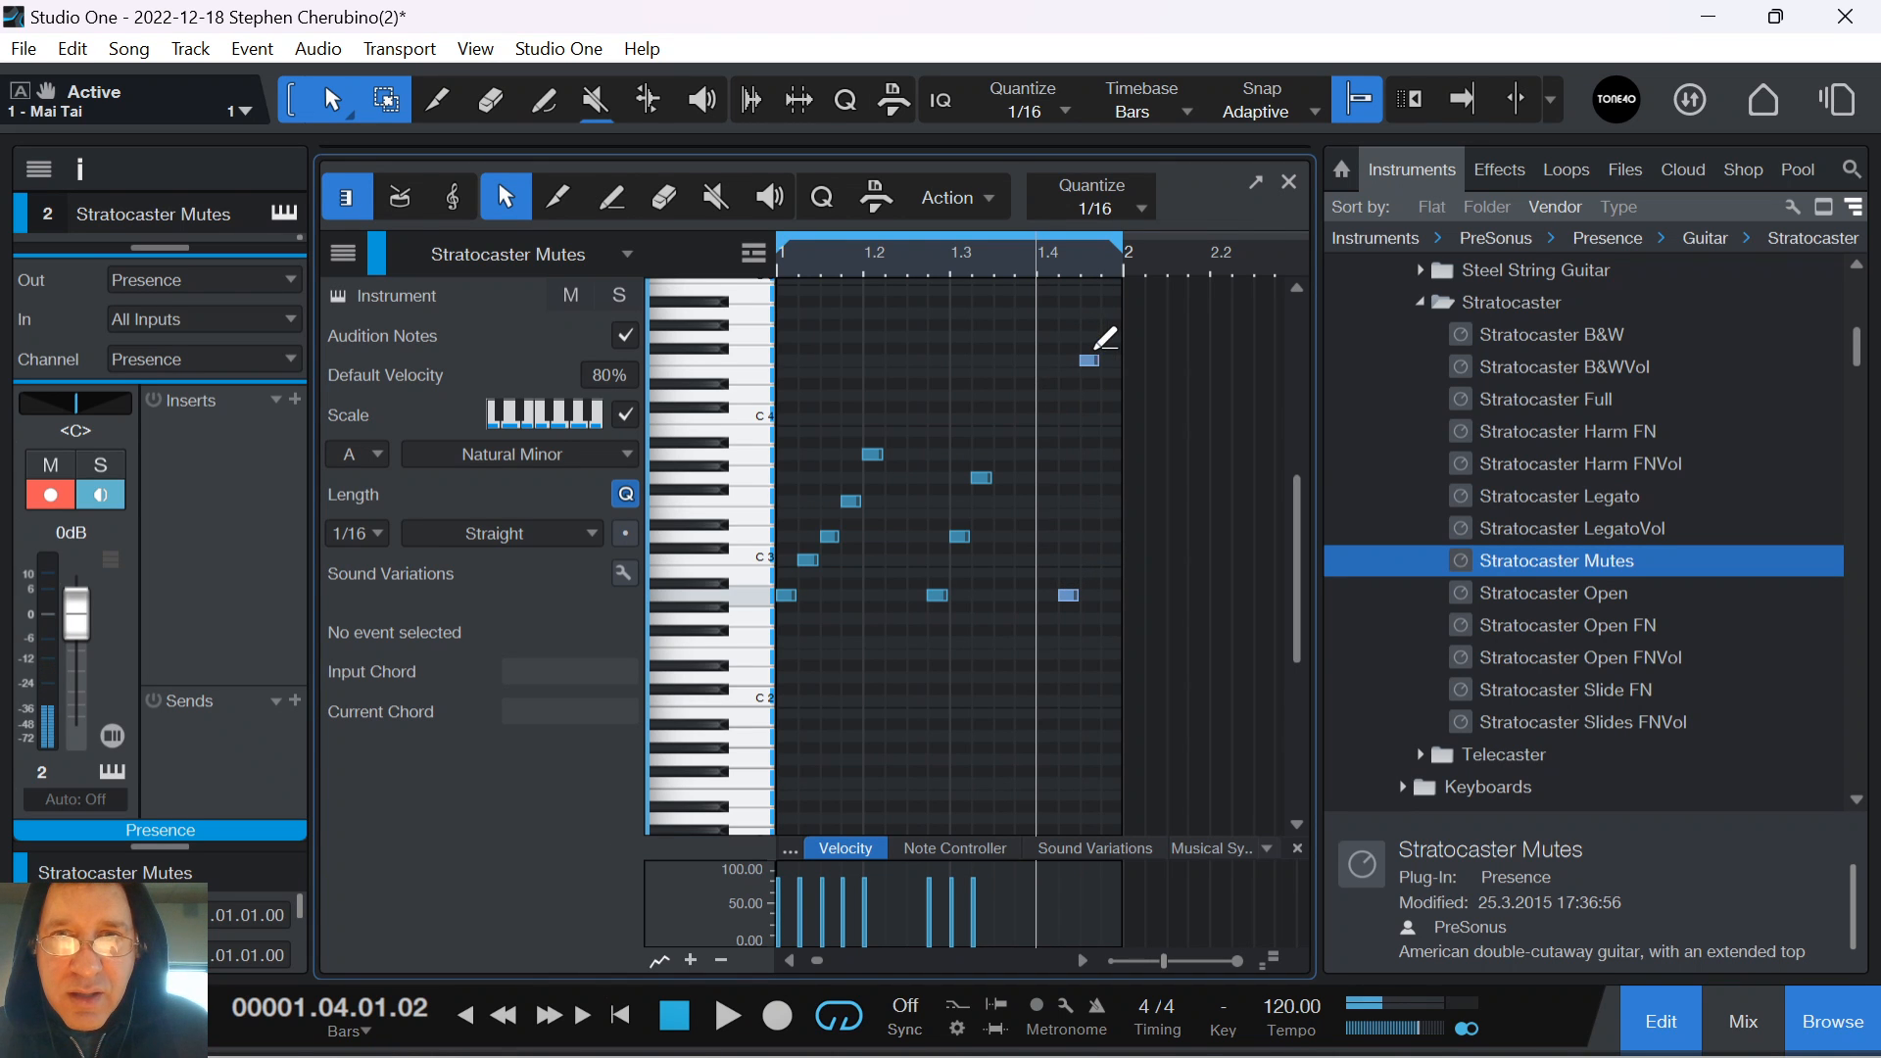
pyautogui.click(1089, 361)
# Solo the Stratocaster Mutes track and play the guitar pattern
pyautogui.press('space')
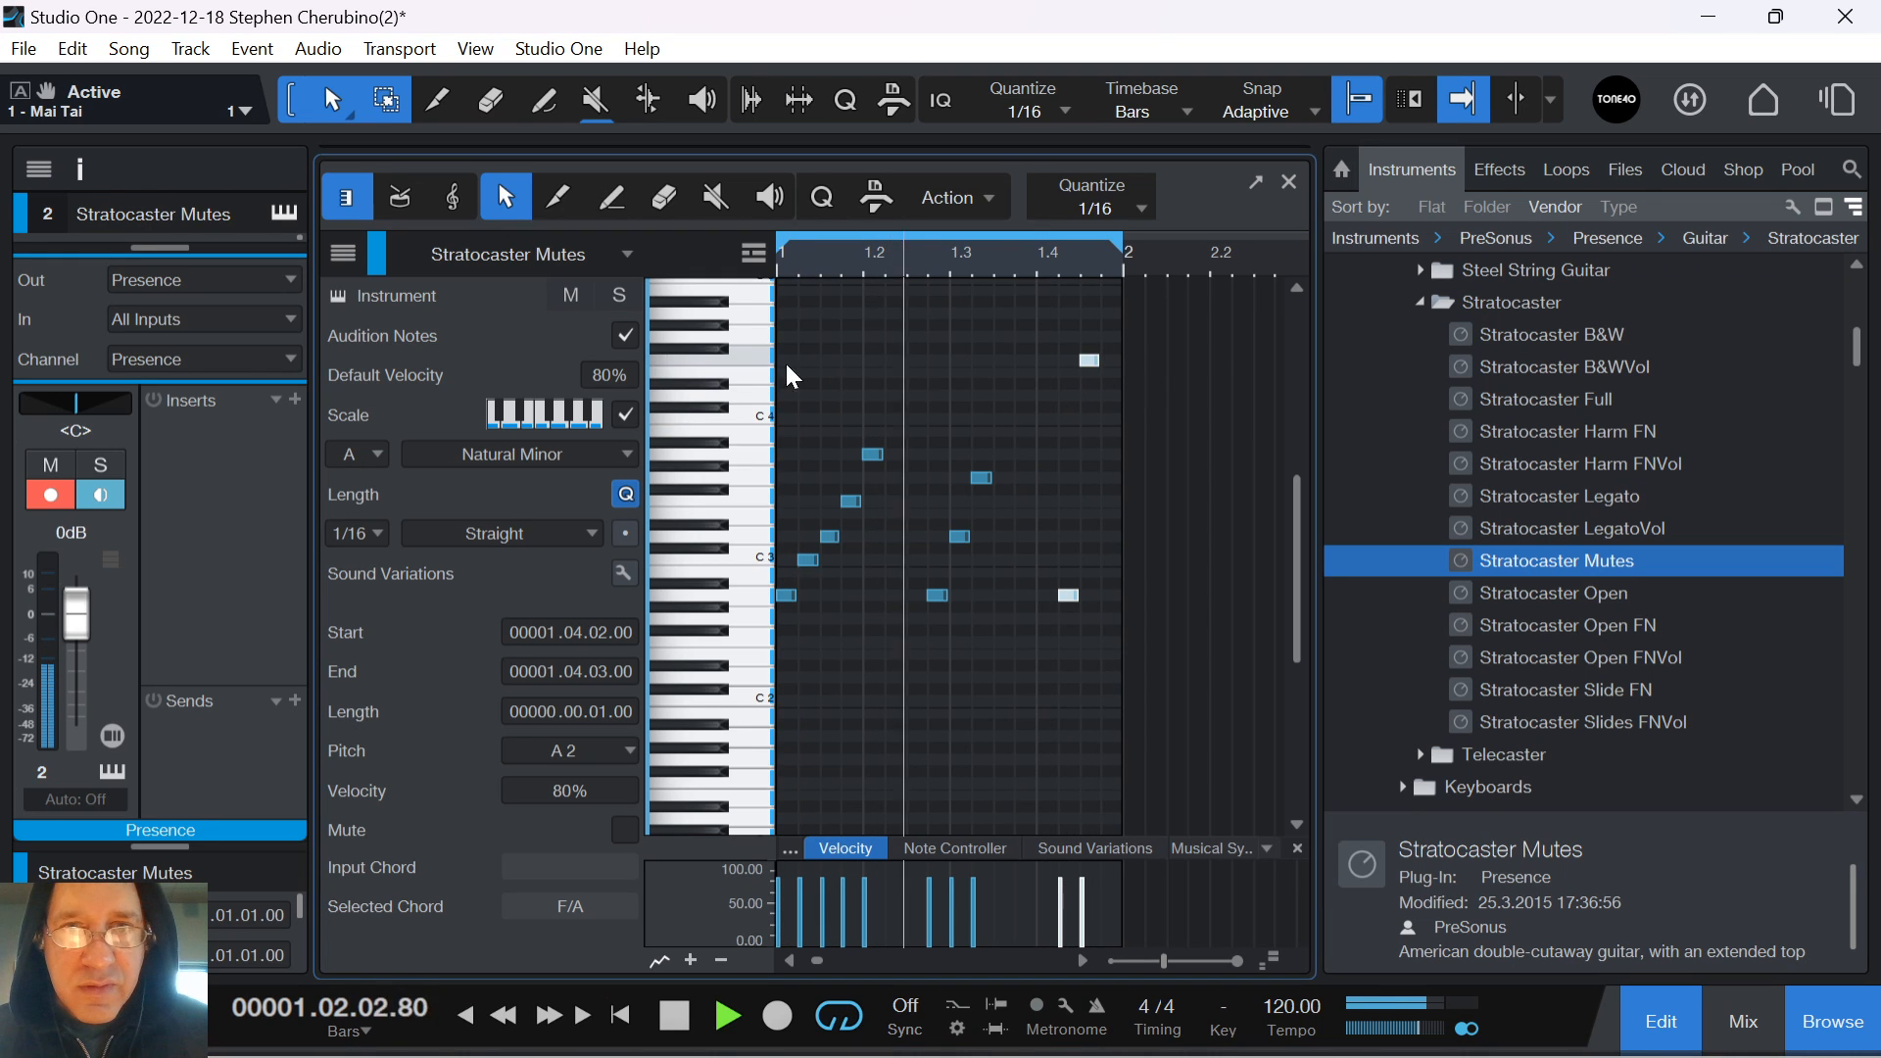
pyautogui.click(101, 464)
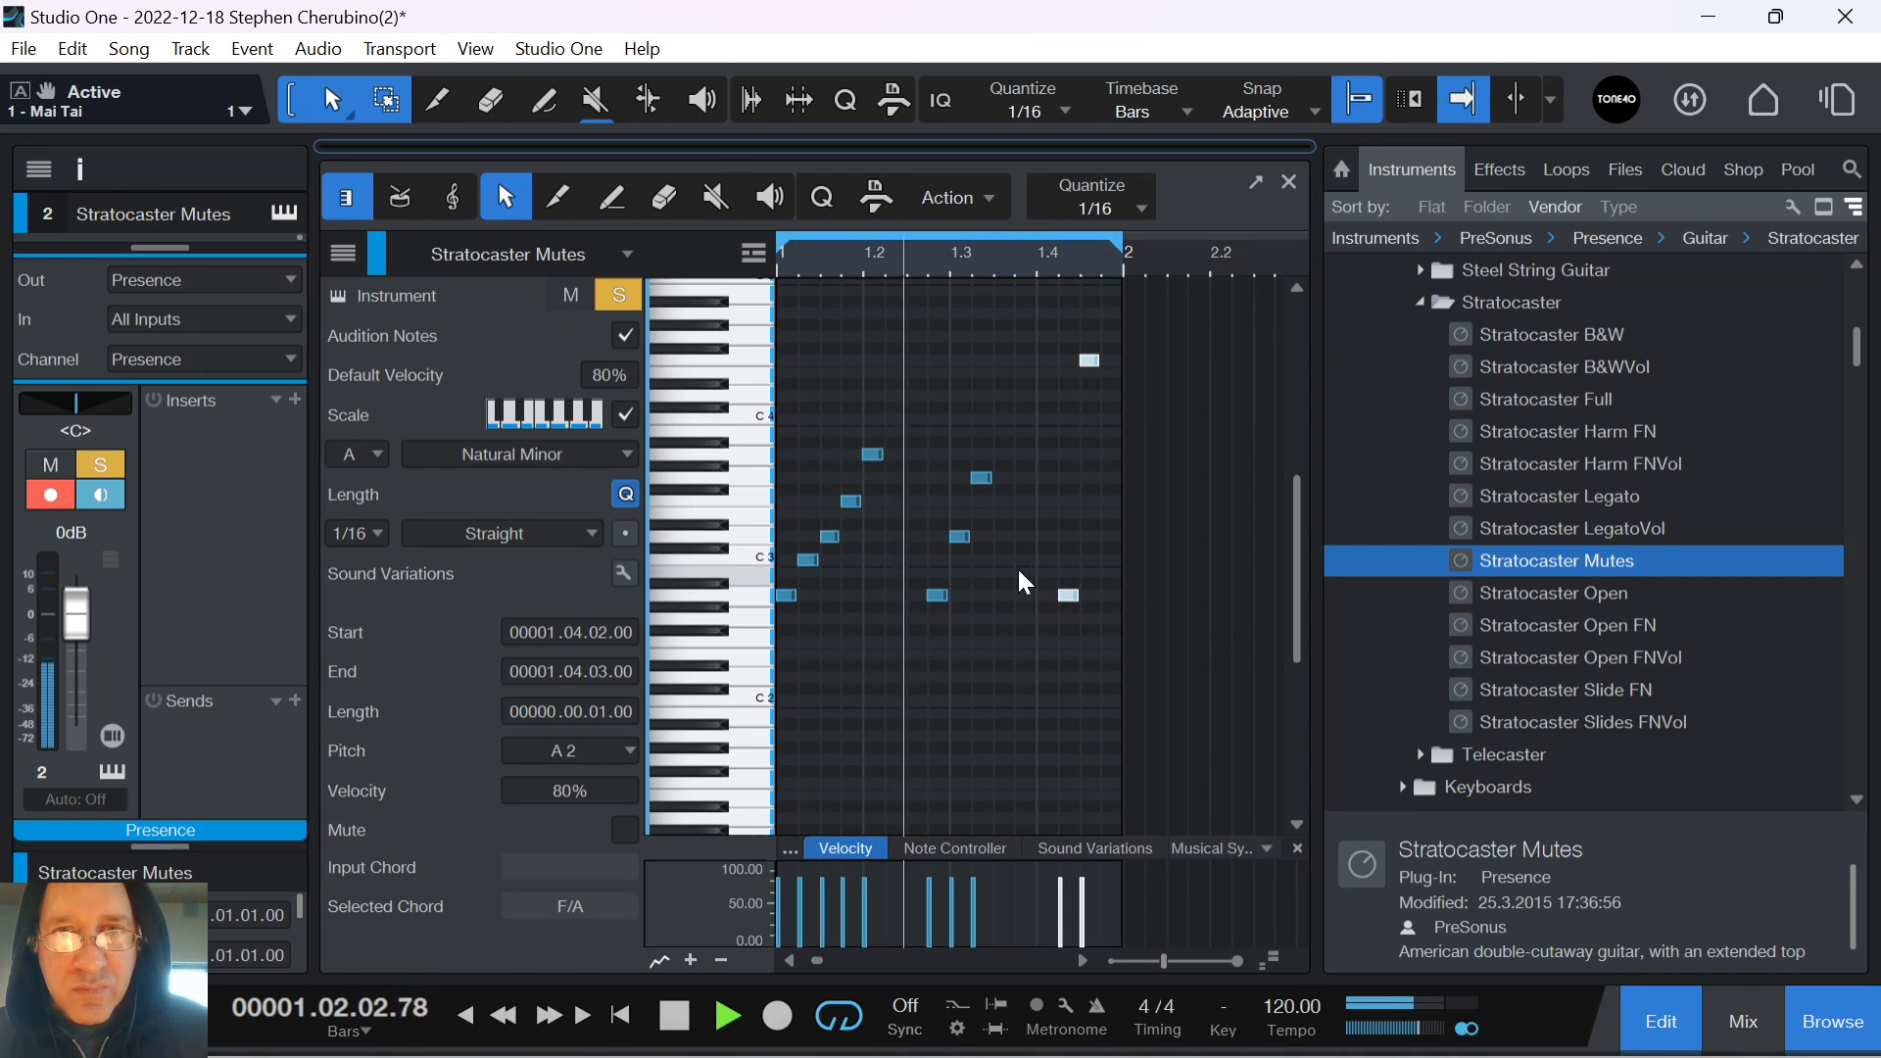
pyautogui.press('space')
# Replace the rising notes between the low A2 notes with a falling line that climbs again towards beat 4, and play the pattern
pyautogui.moveTo(1165, 590); pyautogui.dragTo(768, 394)
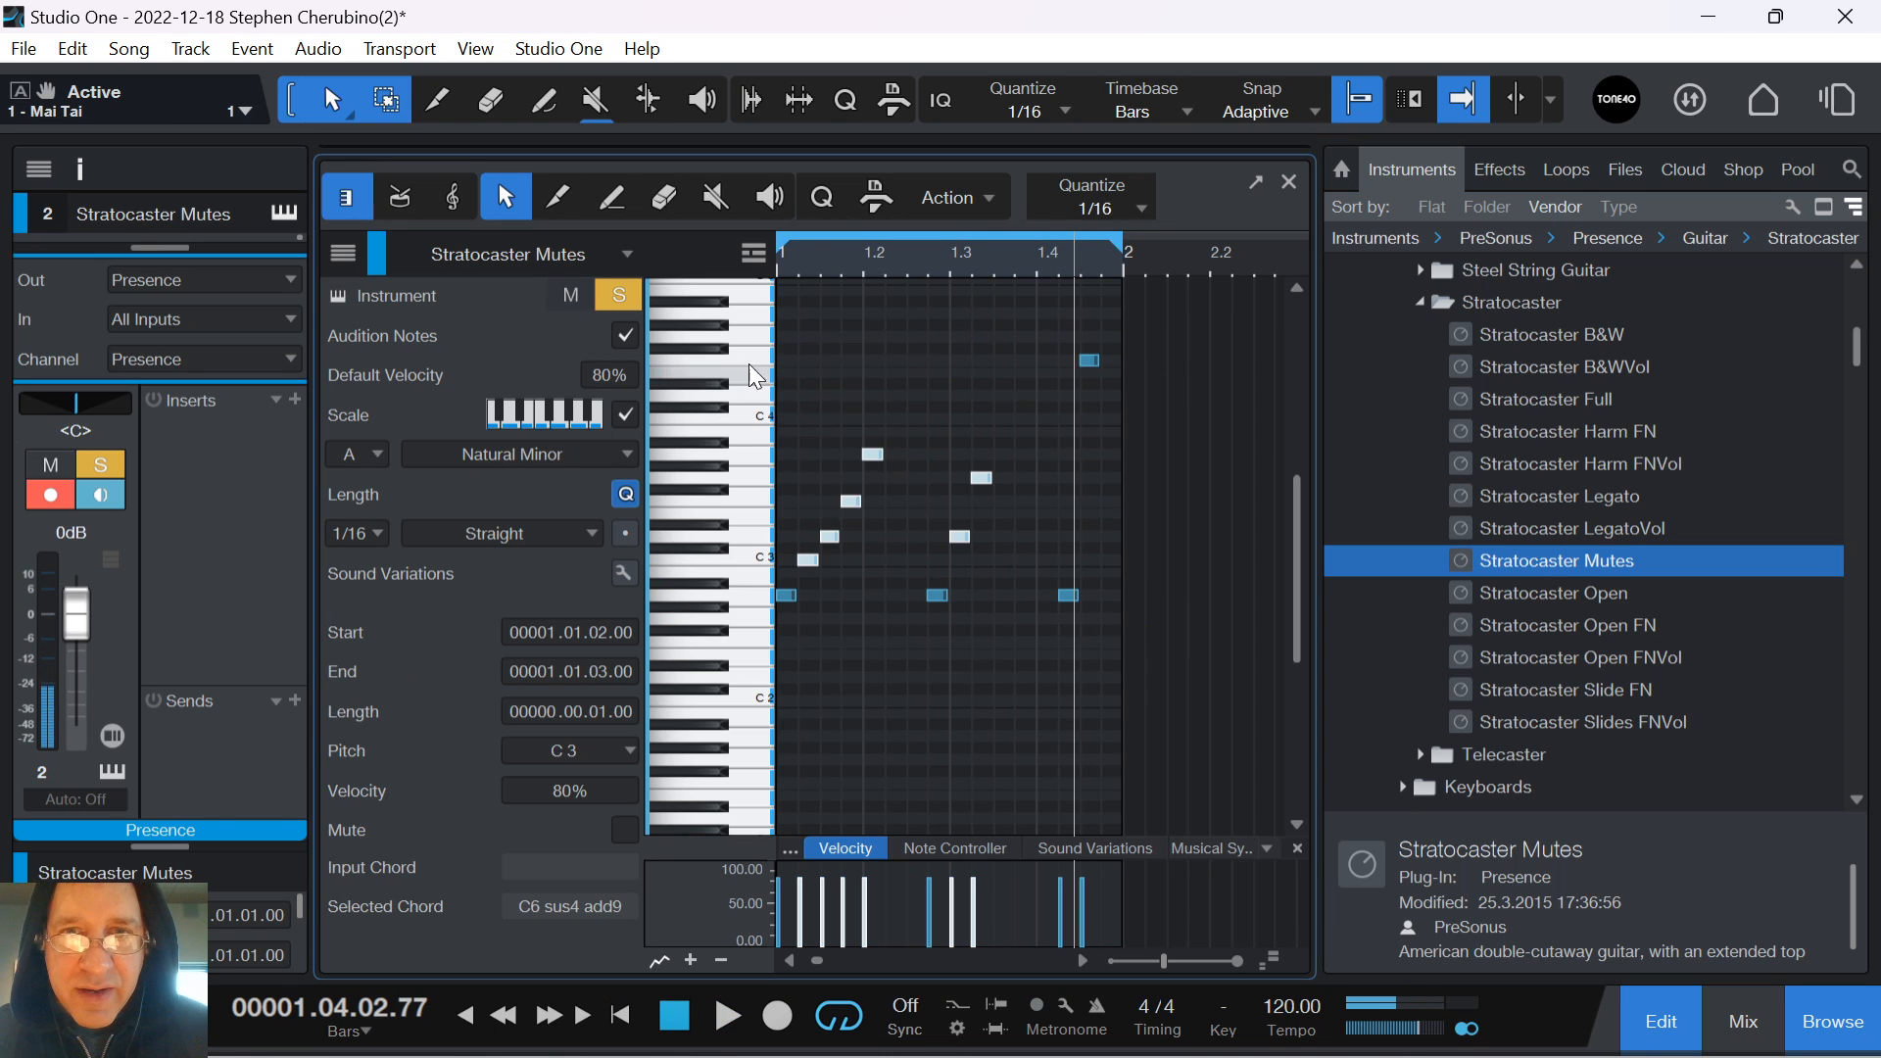
pyautogui.press('Delete')
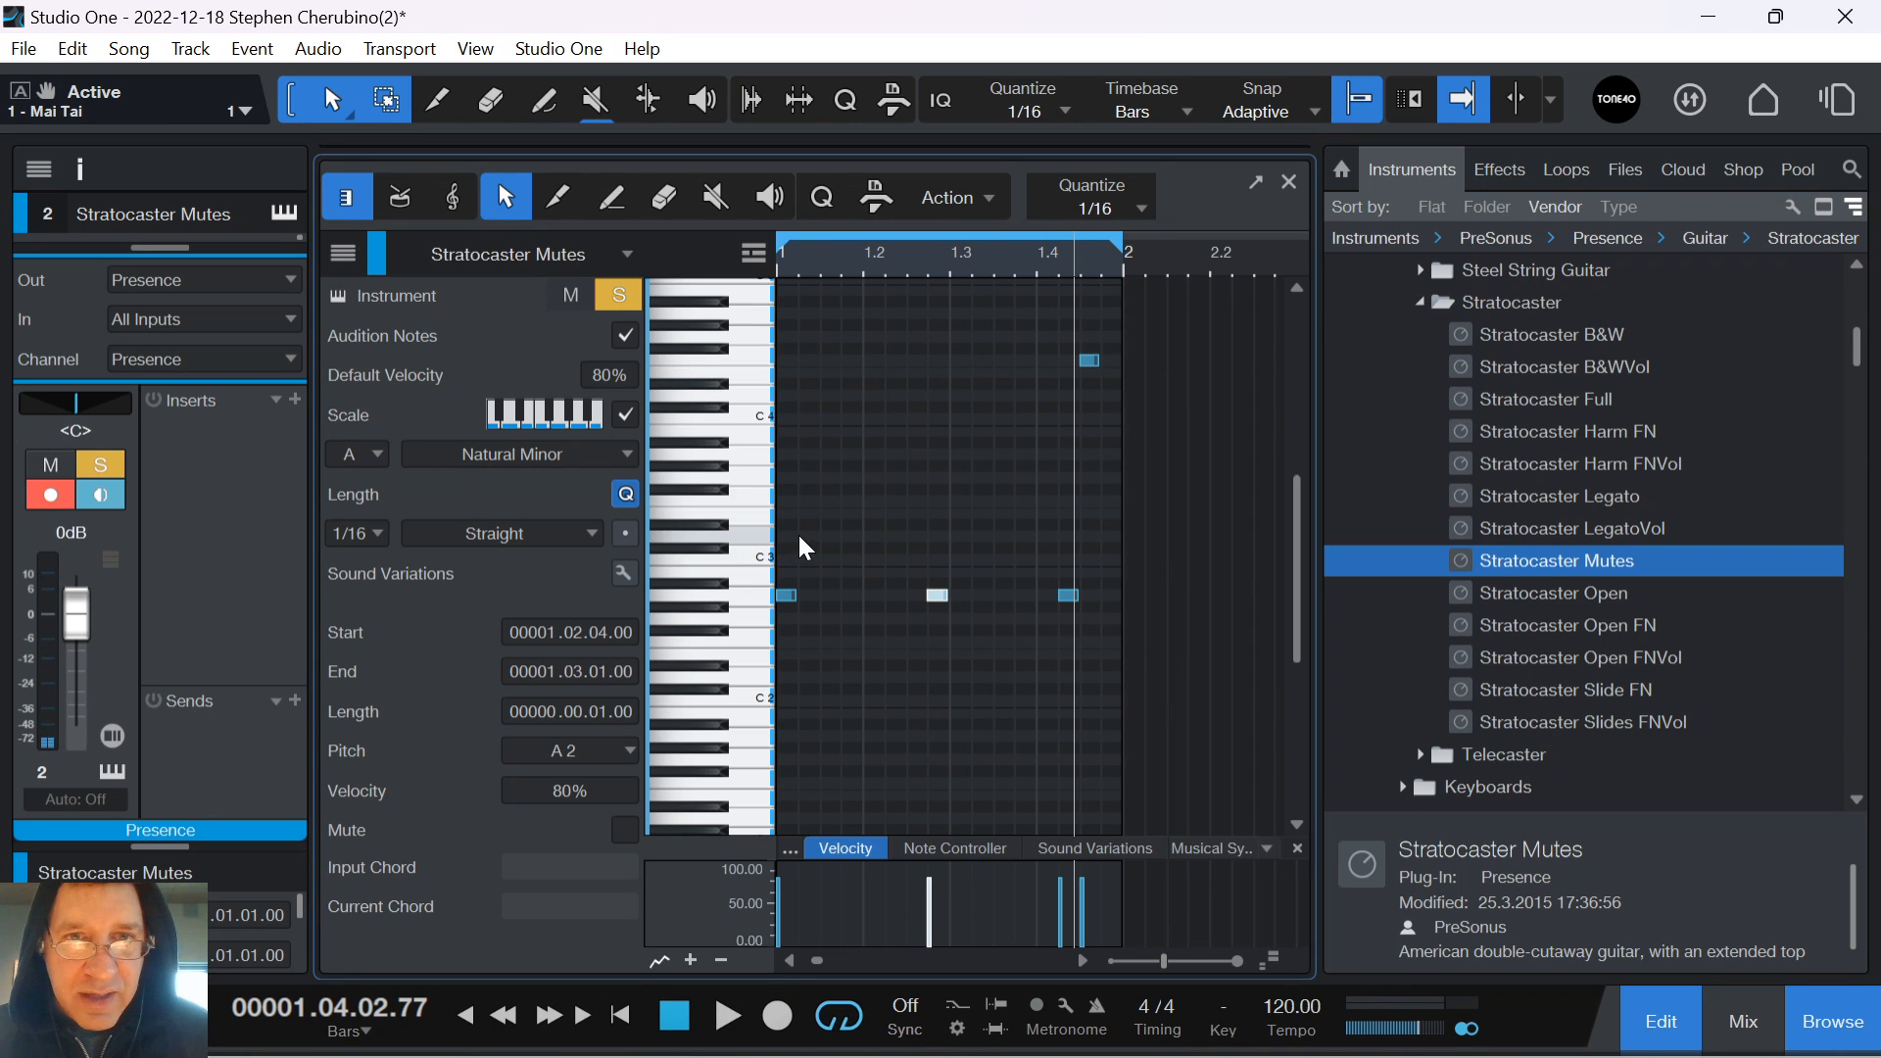
pyautogui.moveTo(802, 478)
pyautogui.mouseDown()
pyautogui.moveTo(842, 512)
pyautogui.moveTo(942, 523)
pyautogui.moveTo(1081, 407)
pyautogui.mouseUp()
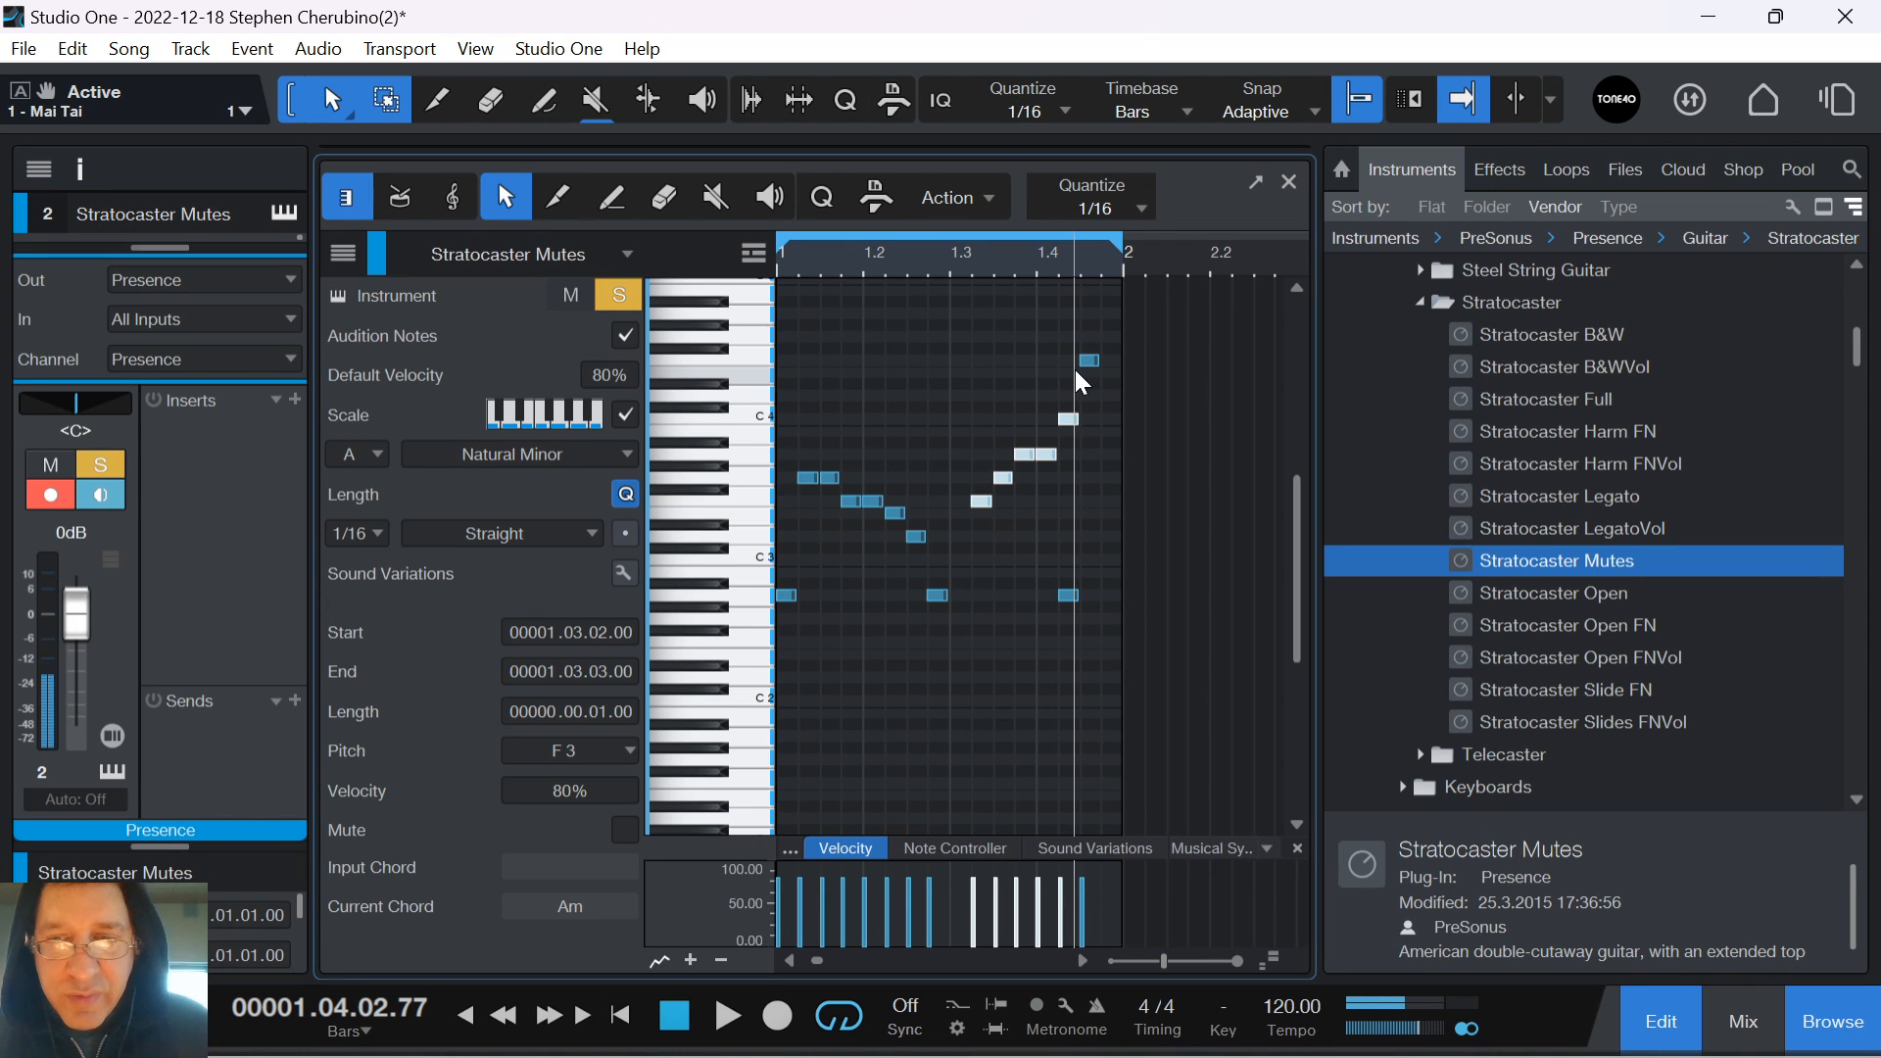
pyautogui.press('space')
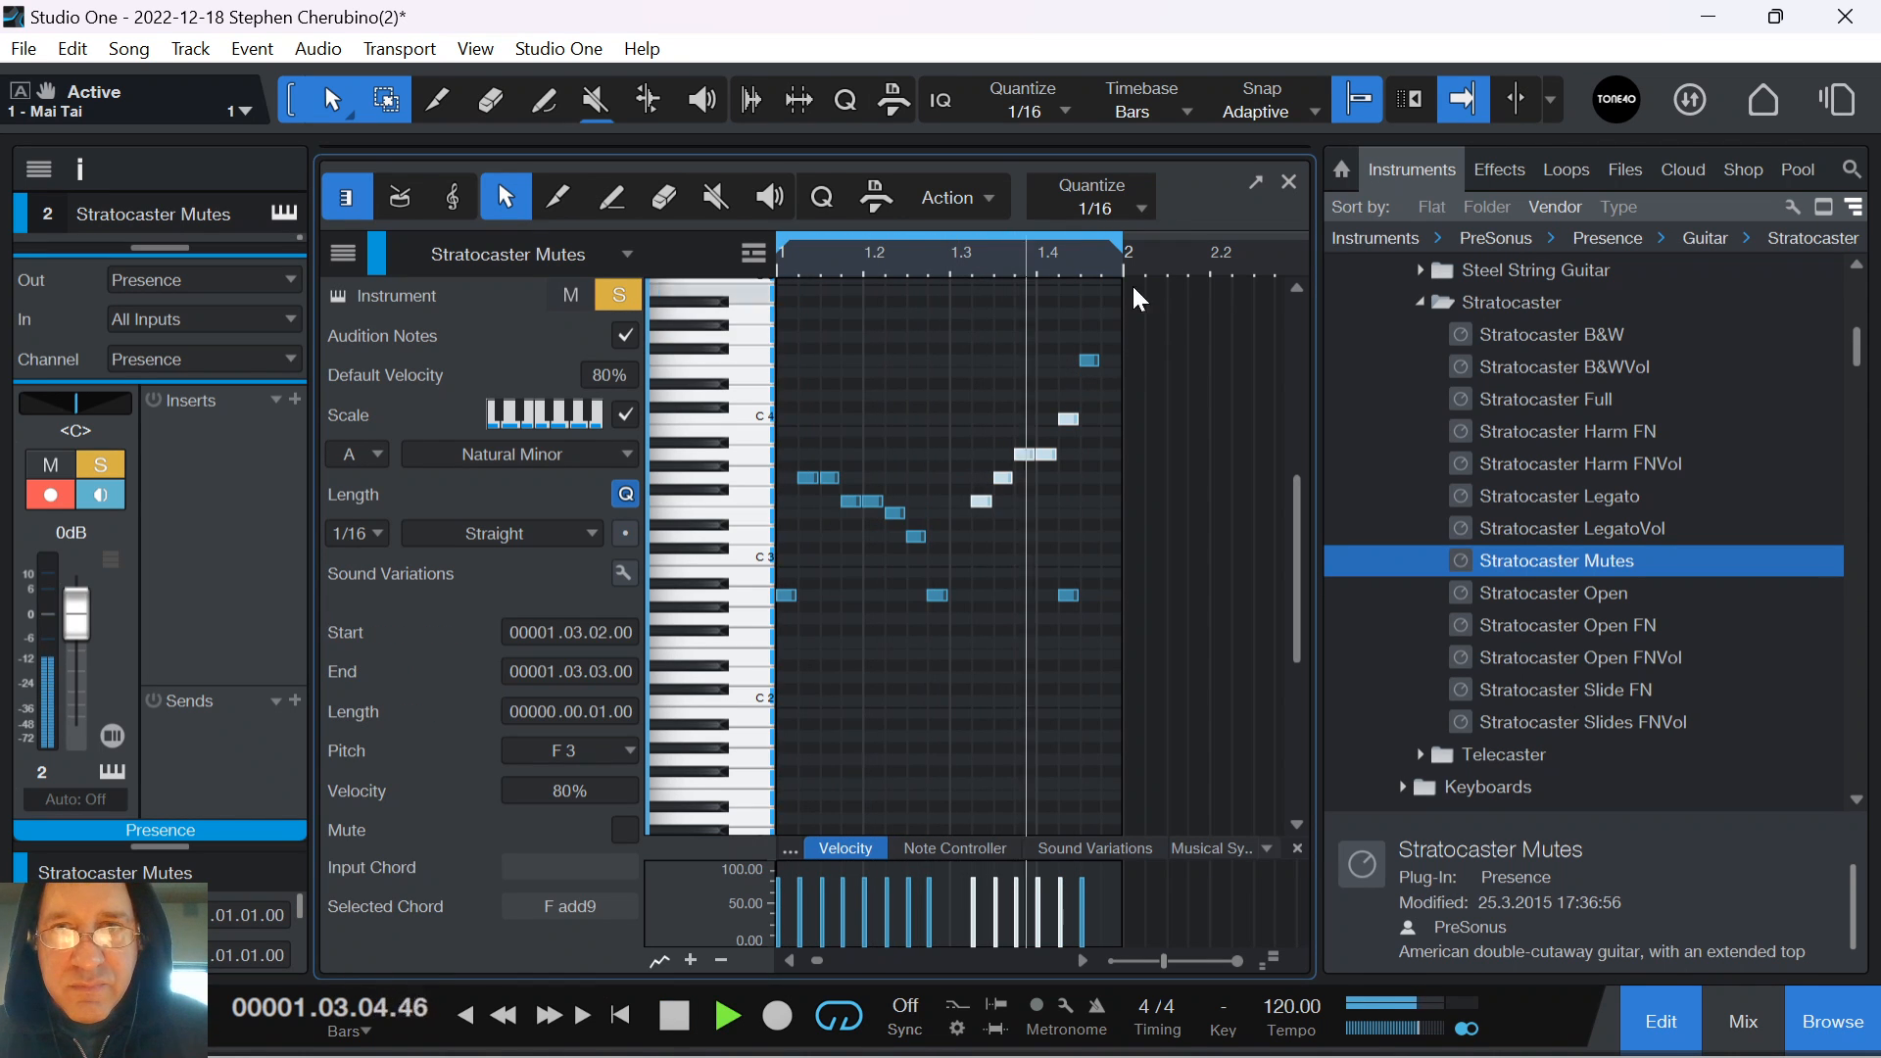
# Close the note editor, remove the Ricochet SynthBass track and play the remaining guitar part
pyautogui.click(1290, 183)
pyautogui.press('space')
pyautogui.click(641, 253)
pyautogui.rightClick(643, 252)
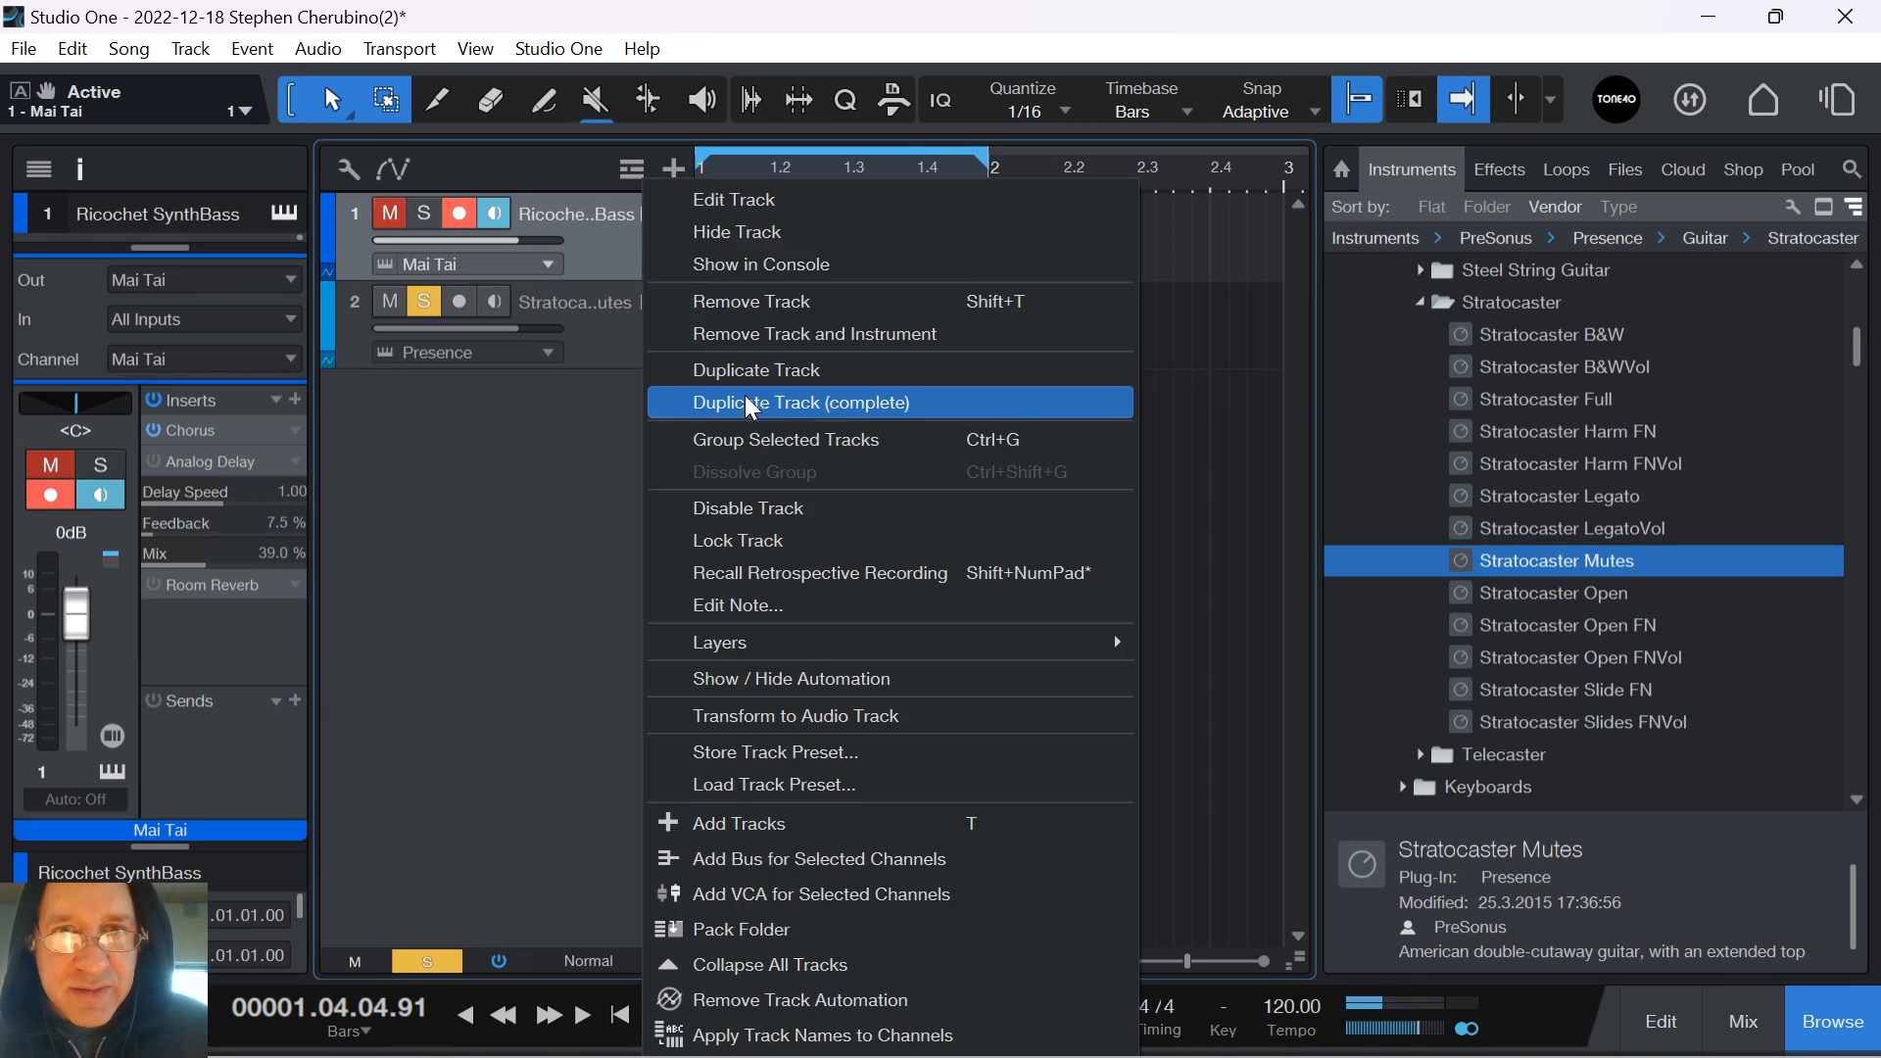
pyautogui.click(756, 312)
pyautogui.press('space')
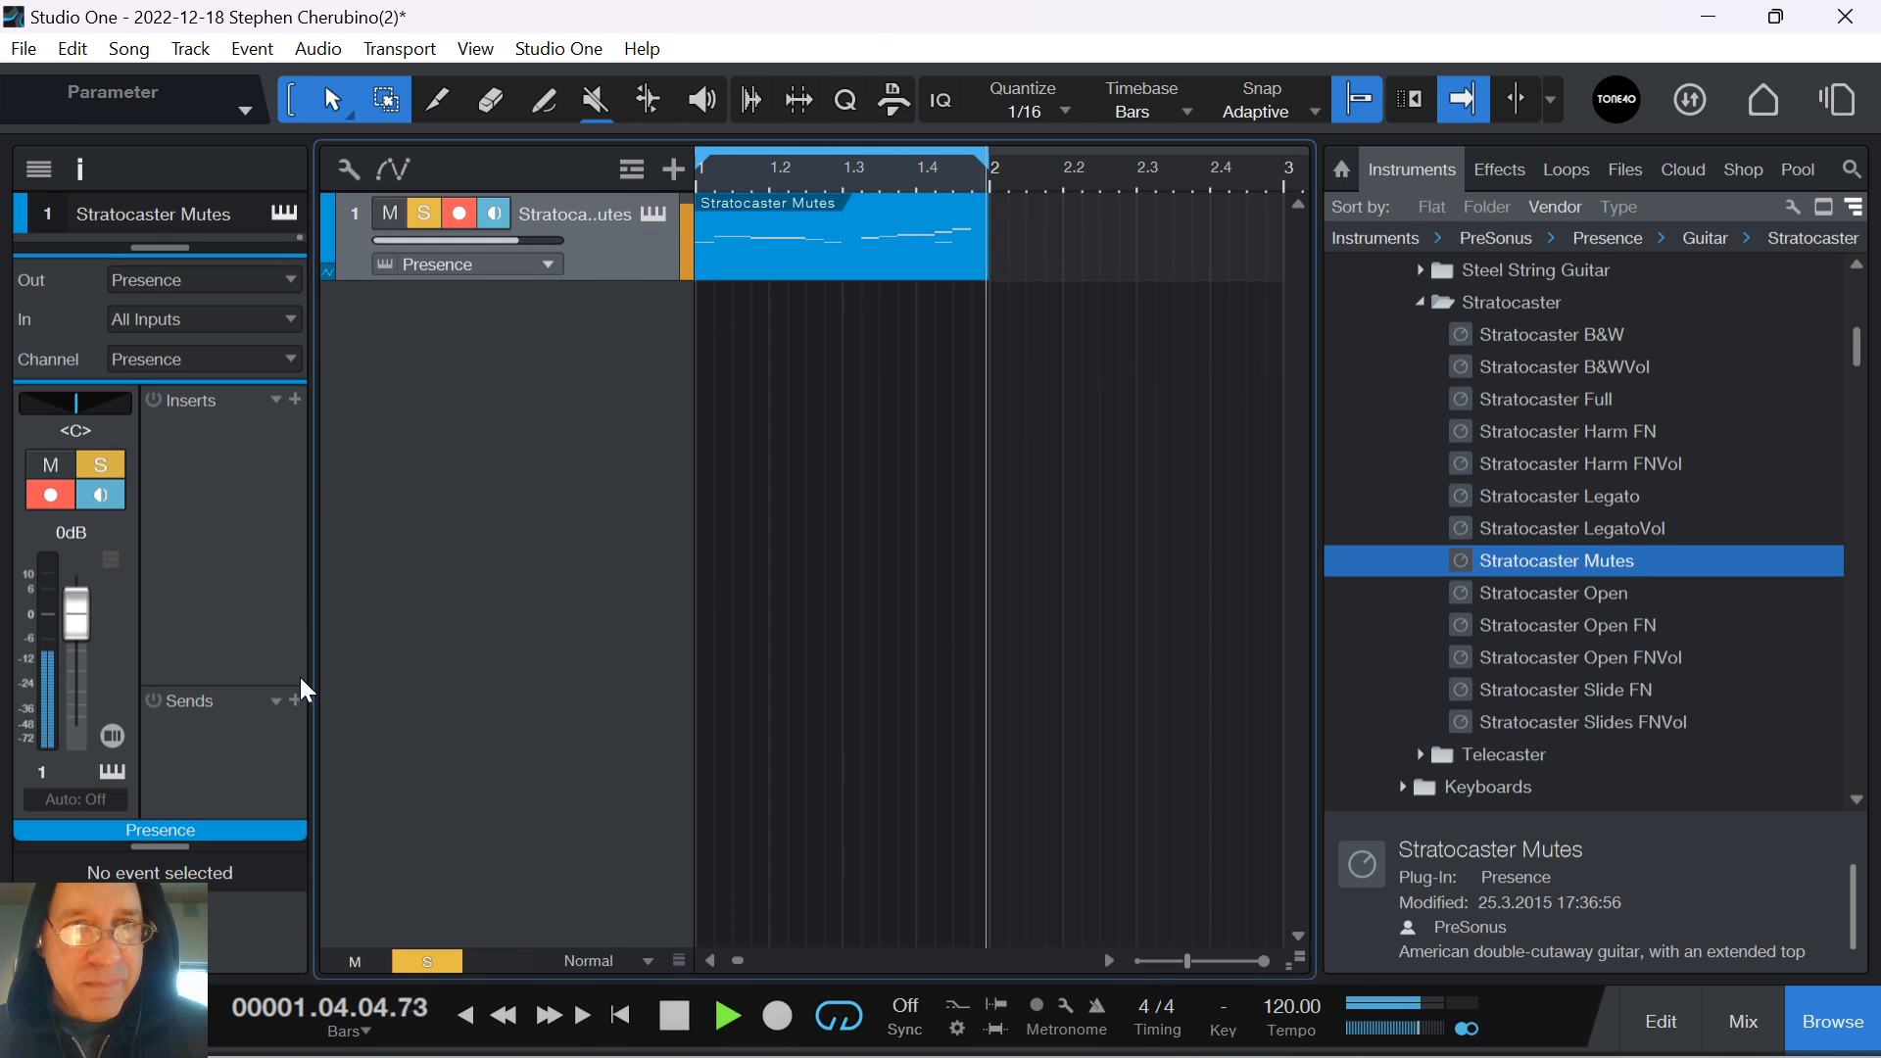
# Insert the PreSonus Ampire effect on the Stratocaster Mutes track
pyautogui.click(1498, 179)
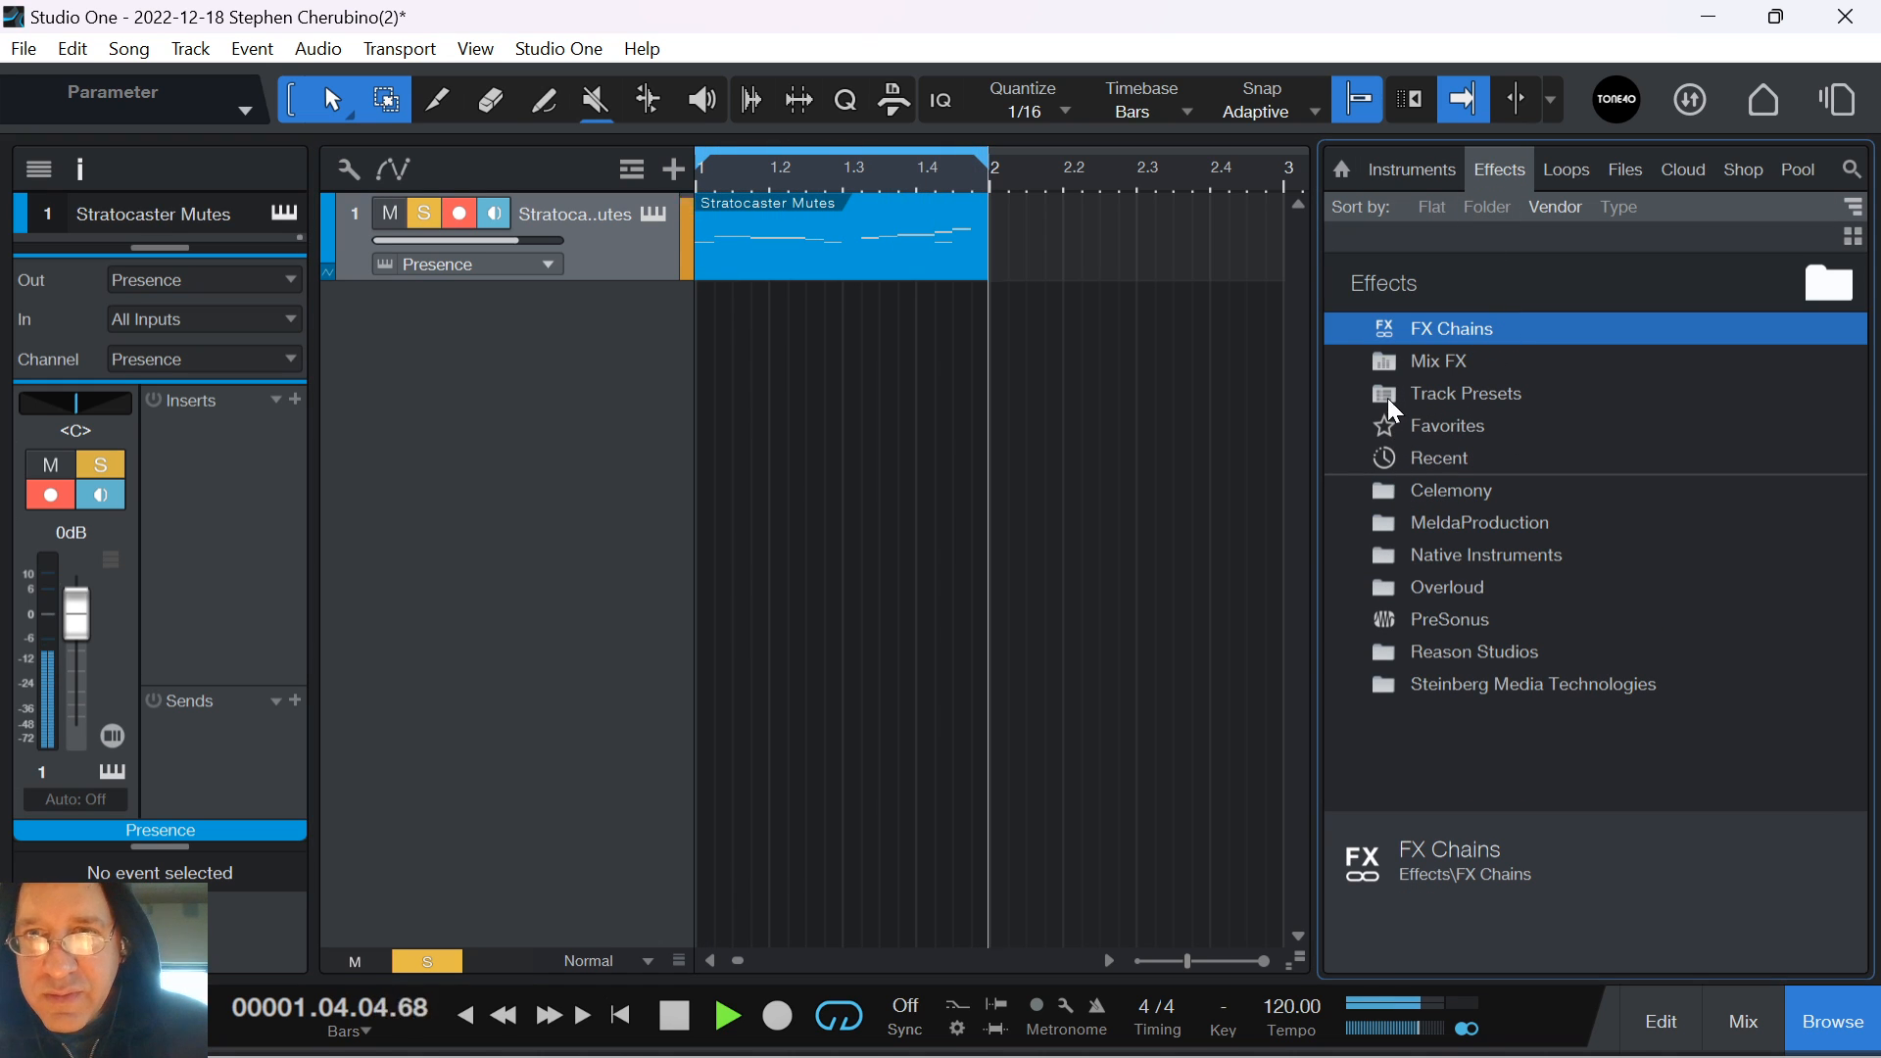
pyautogui.click(1381, 632)
pyautogui.doubleClick(1382, 621)
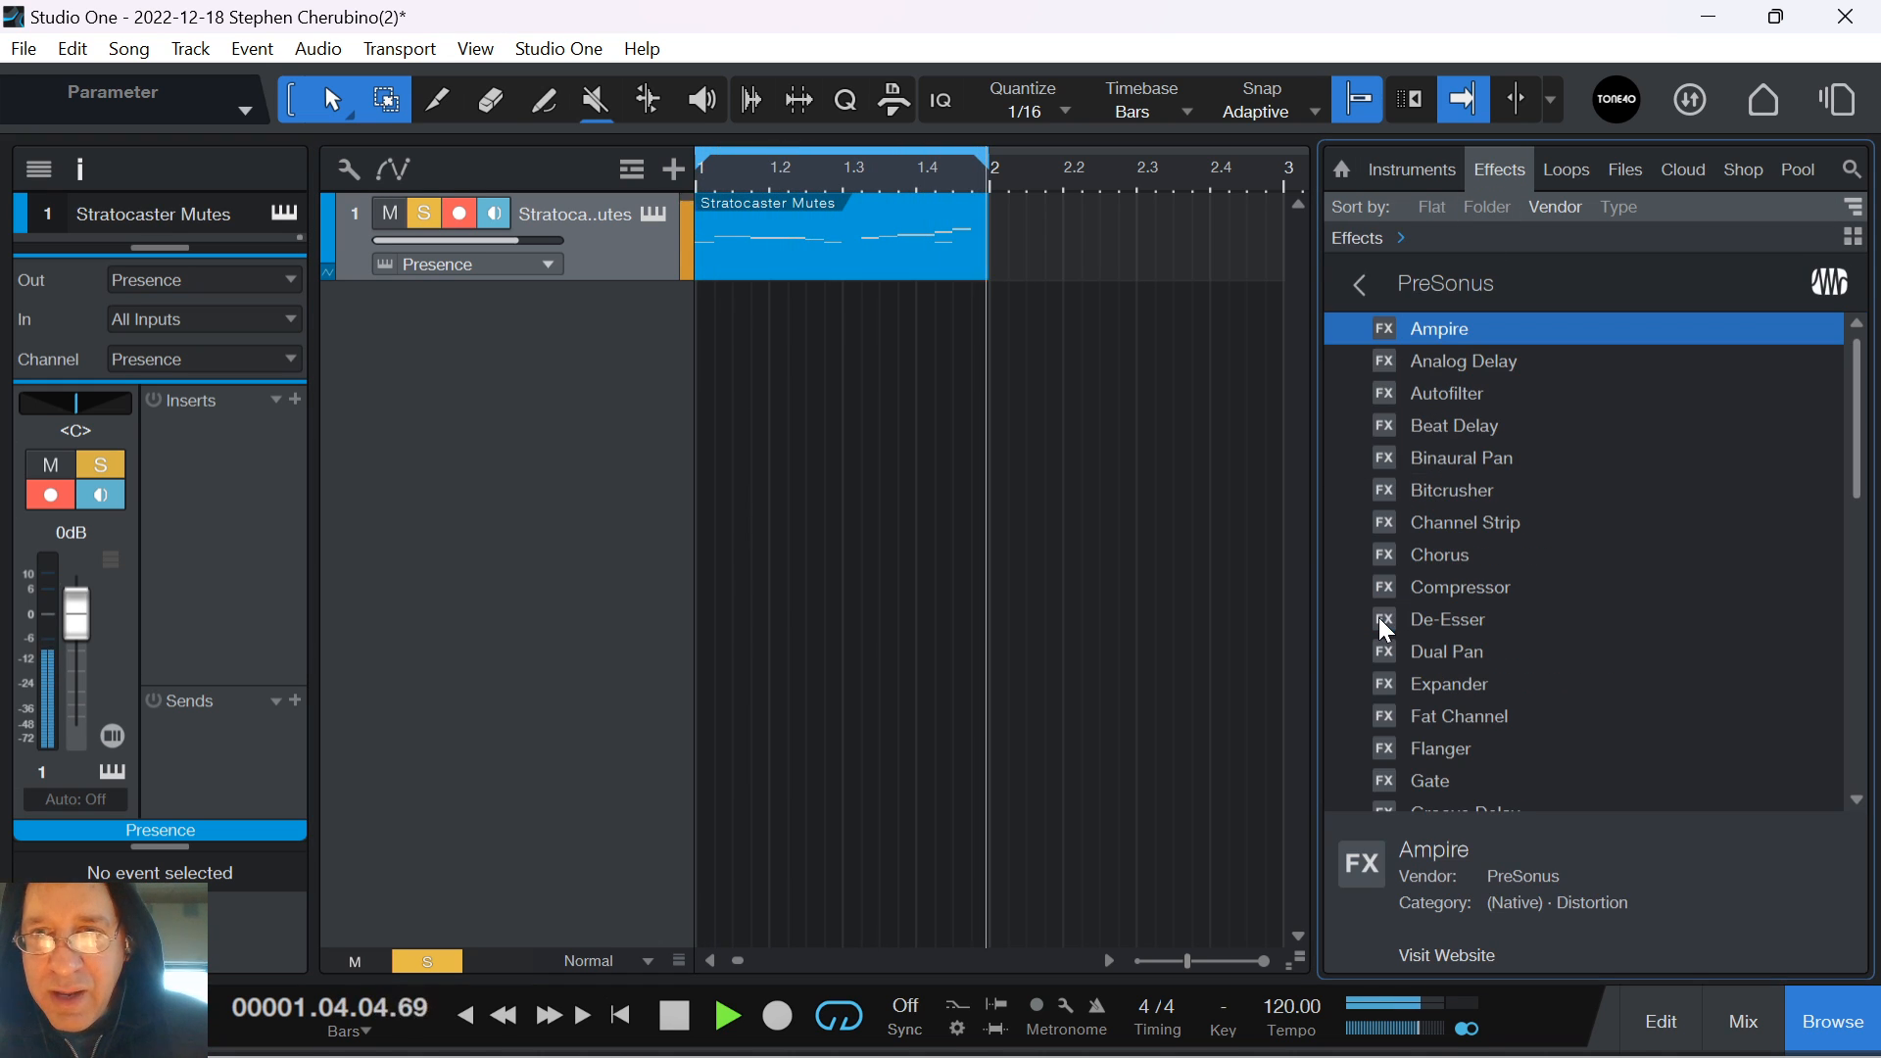
pyautogui.moveTo(1411, 330); pyautogui.dragTo(887, 247)
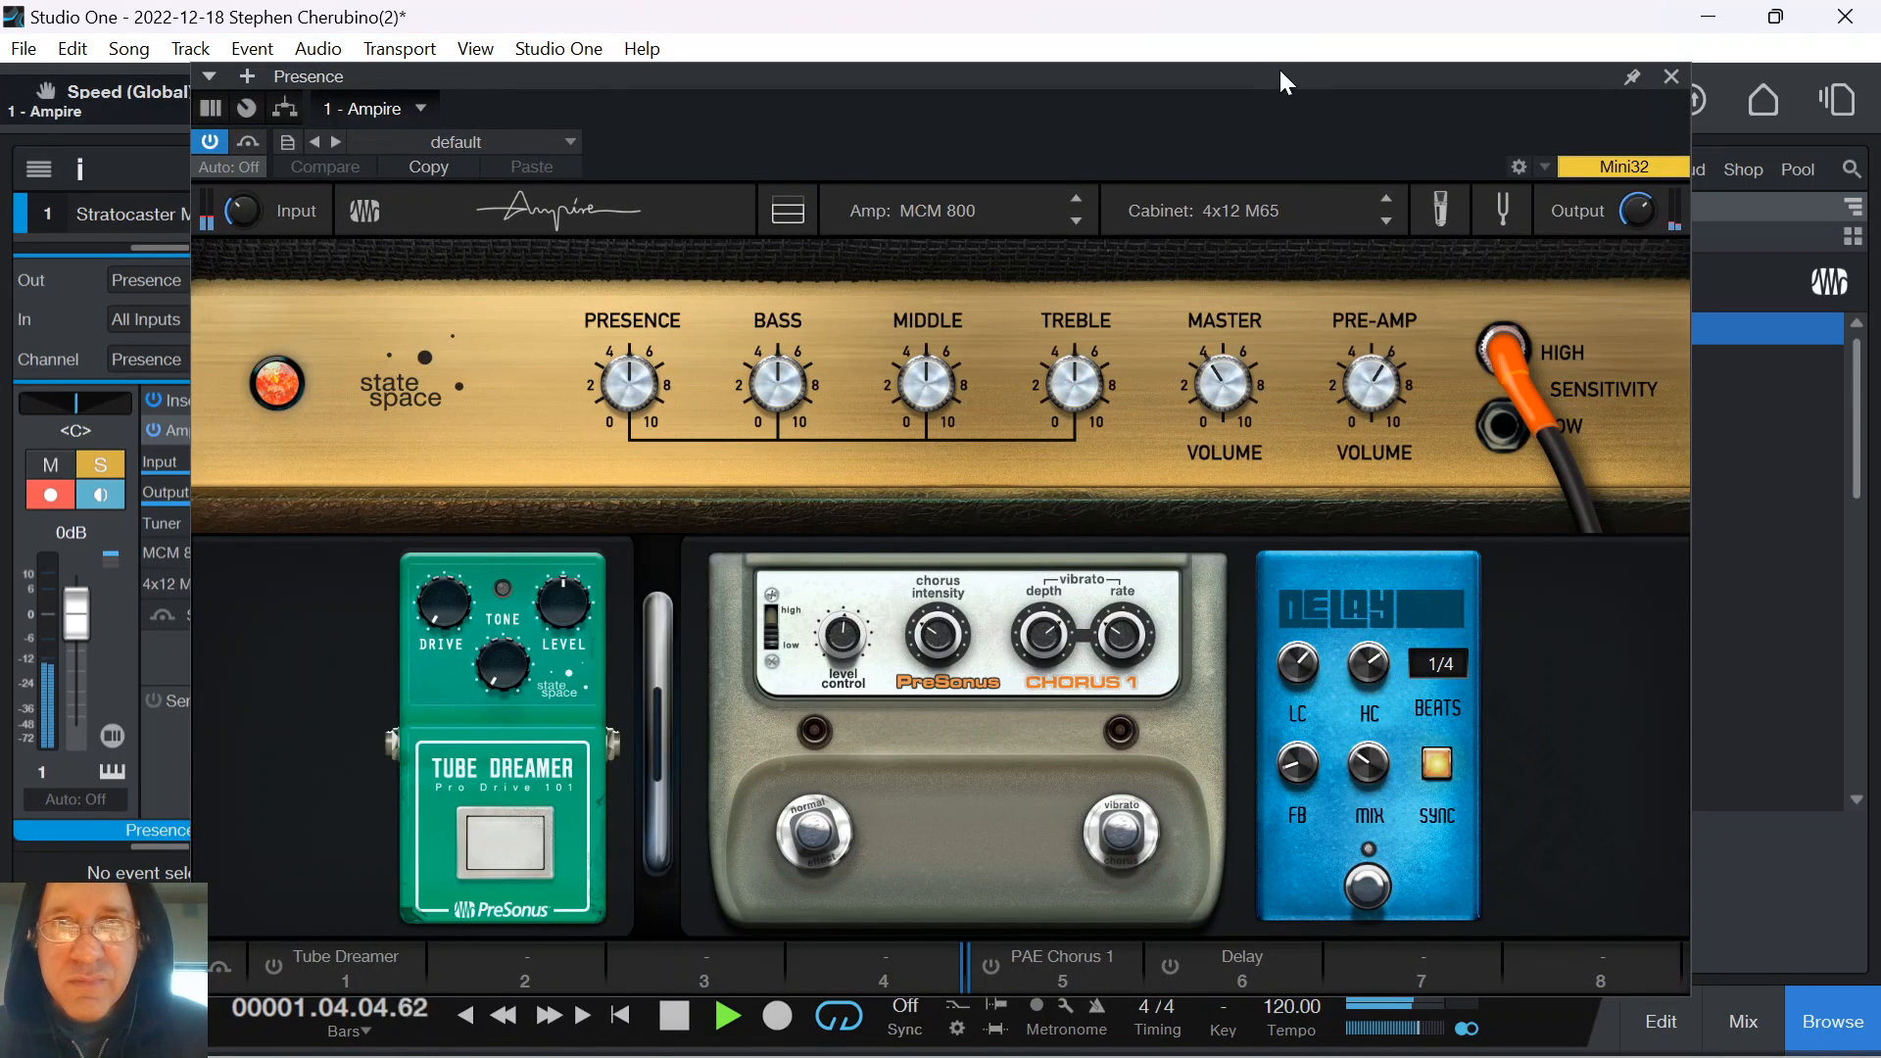
pyautogui.moveTo(1304, 84); pyautogui.dragTo(1332, 117)
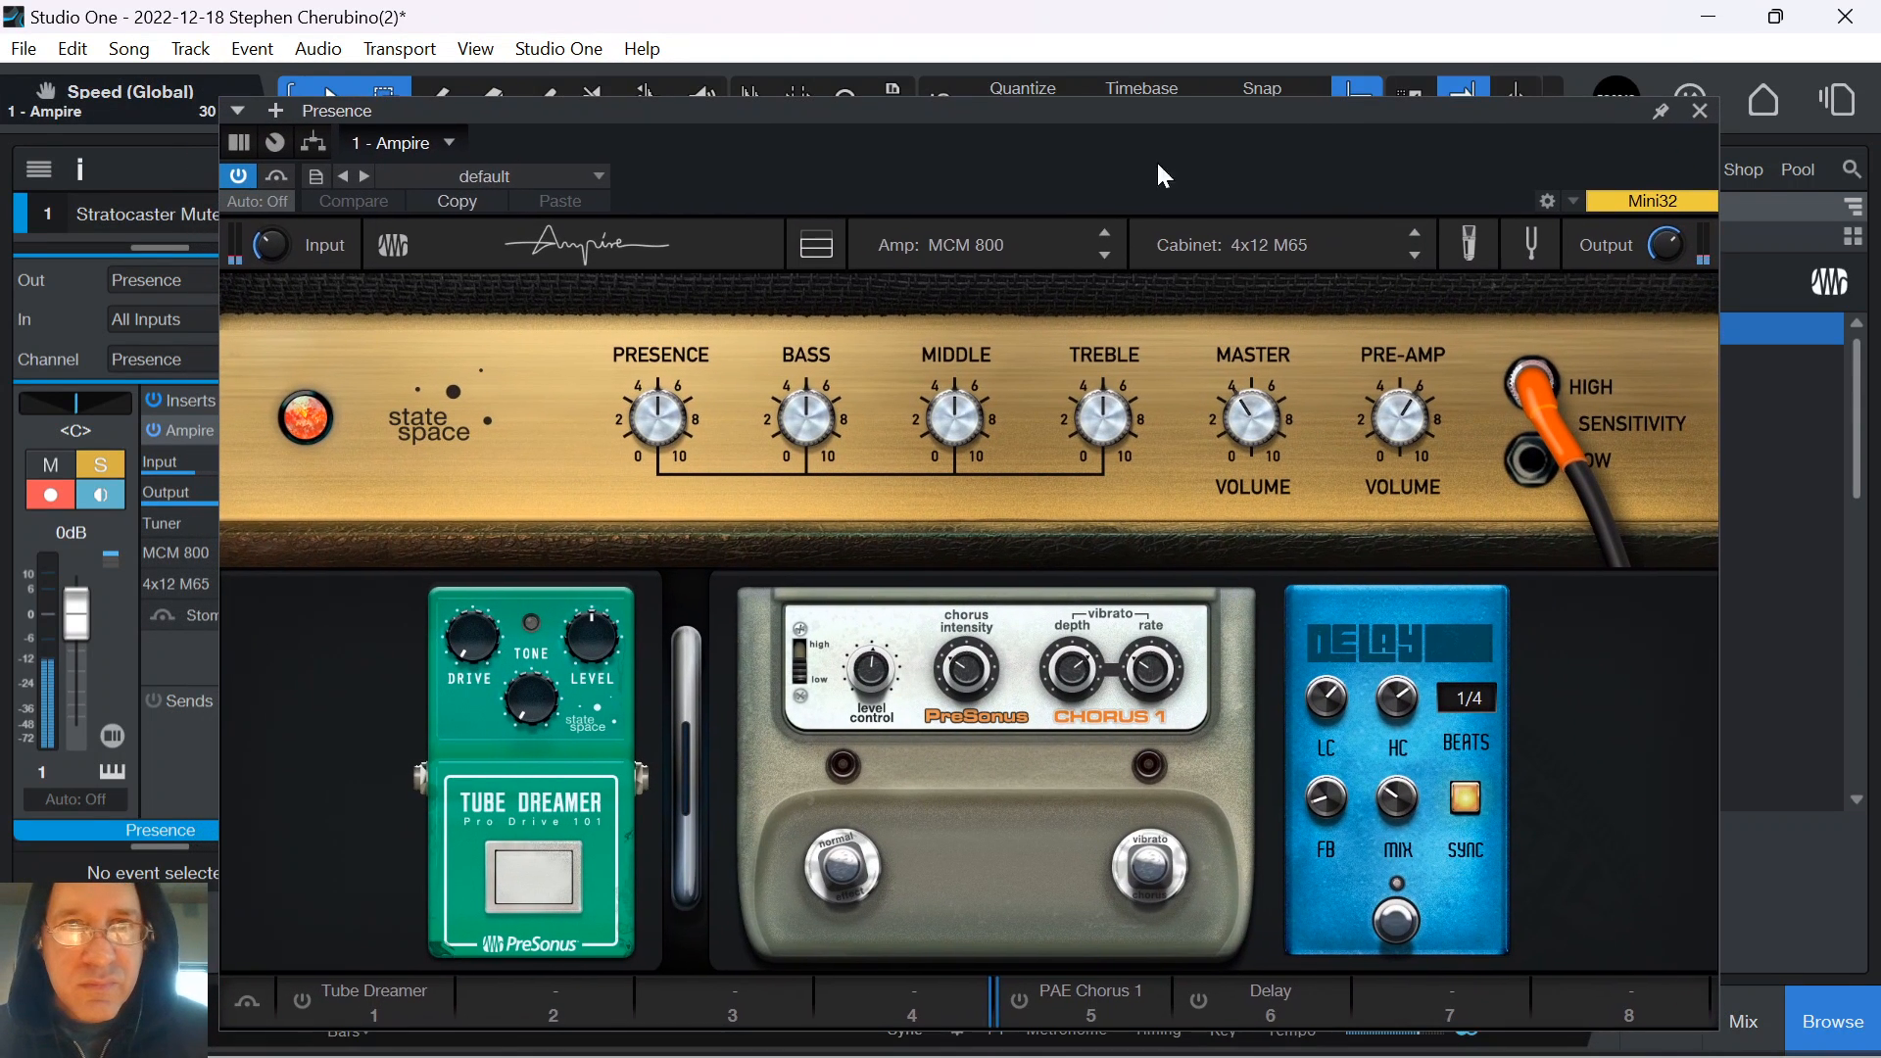
# Try out Ampire's Bass presets from Bass Buried through Bass Whomph
pyautogui.click(362, 177)
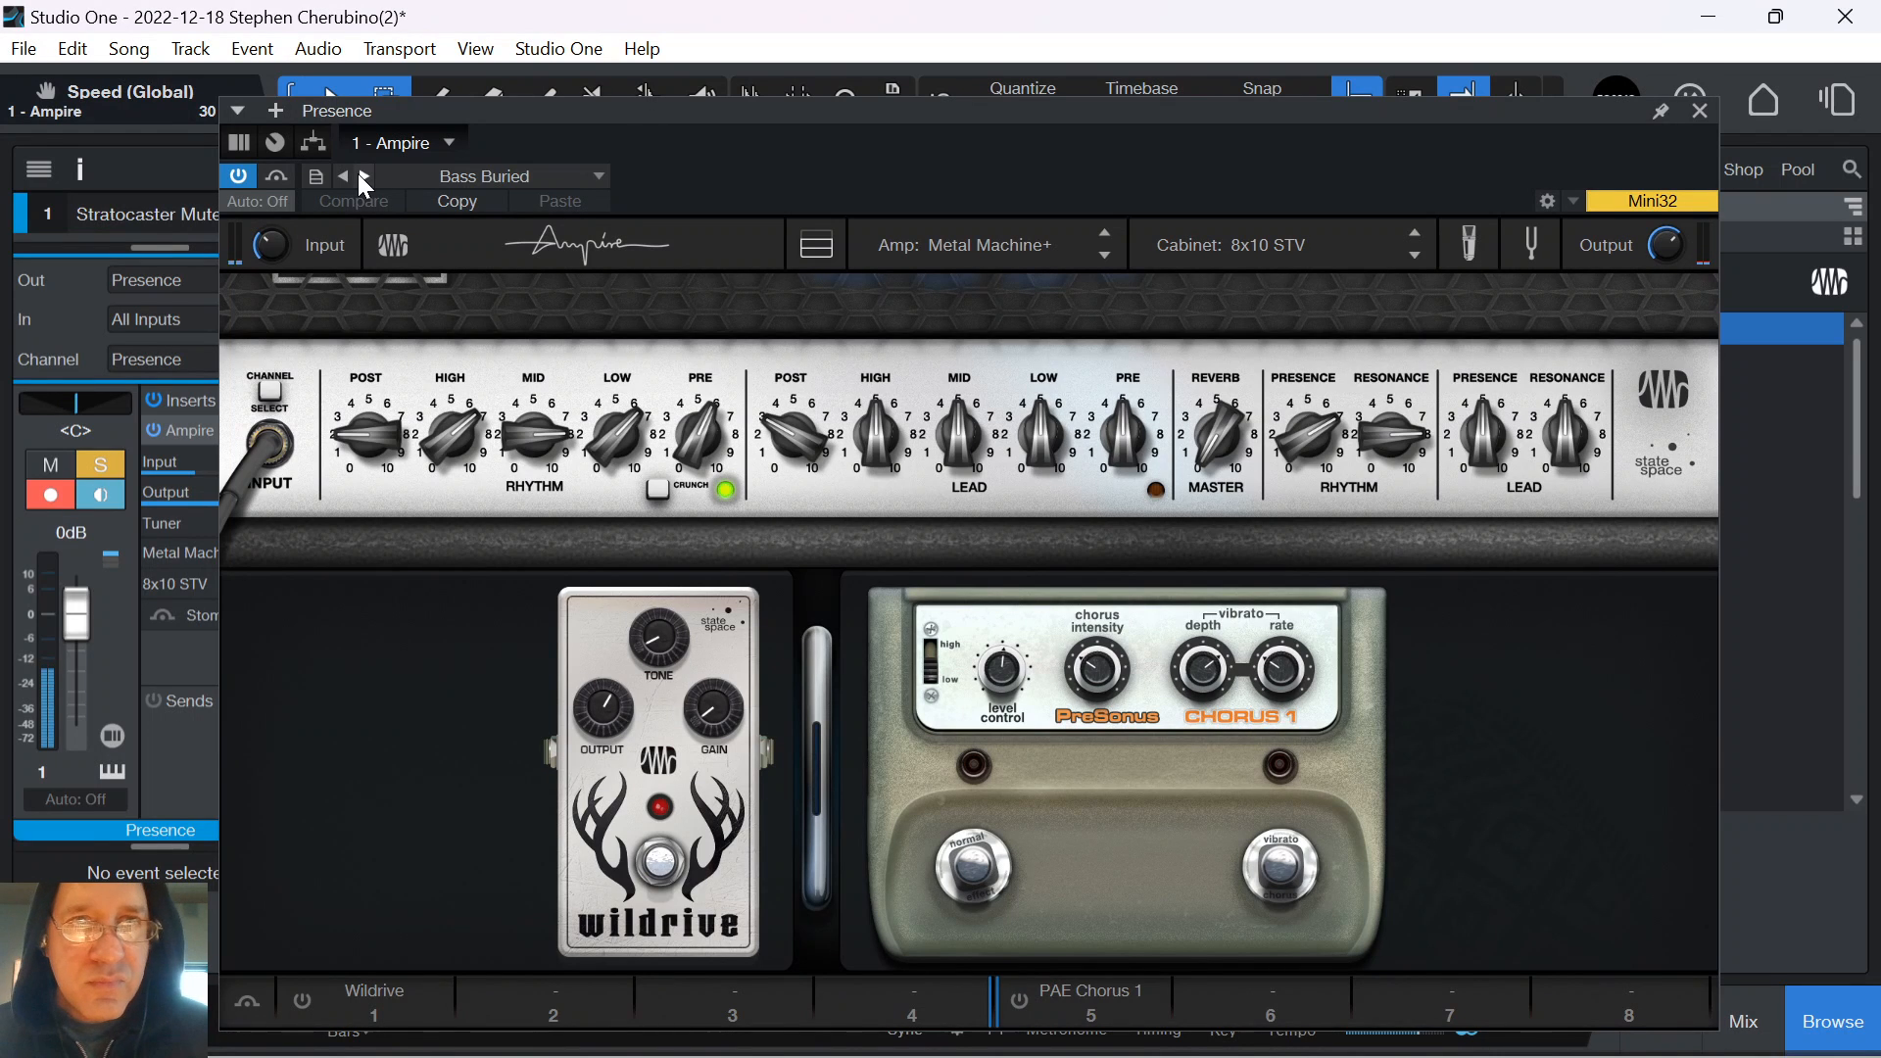
pyautogui.click(363, 177)
pyautogui.click(363, 177)
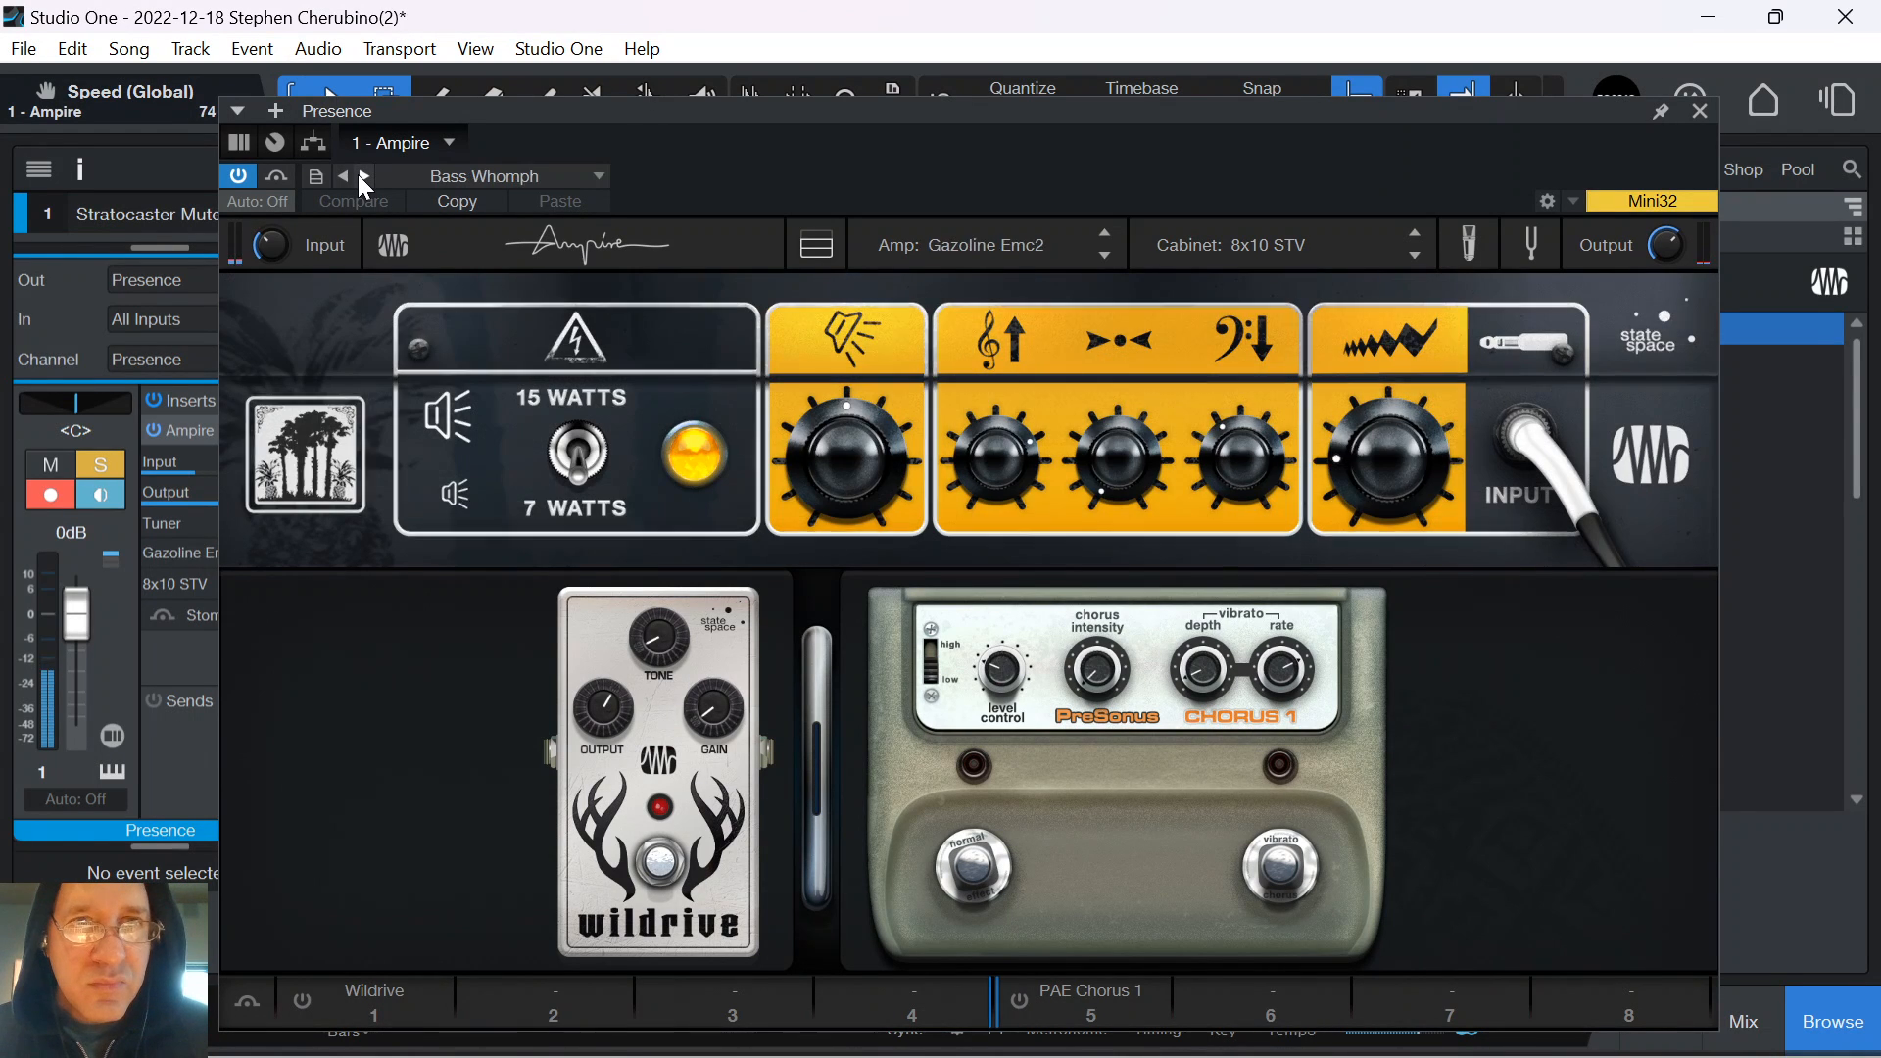
# Load Ampire's American Phase preset from the Clean folder, close the effect window and stop playback
pyautogui.click(416, 180)
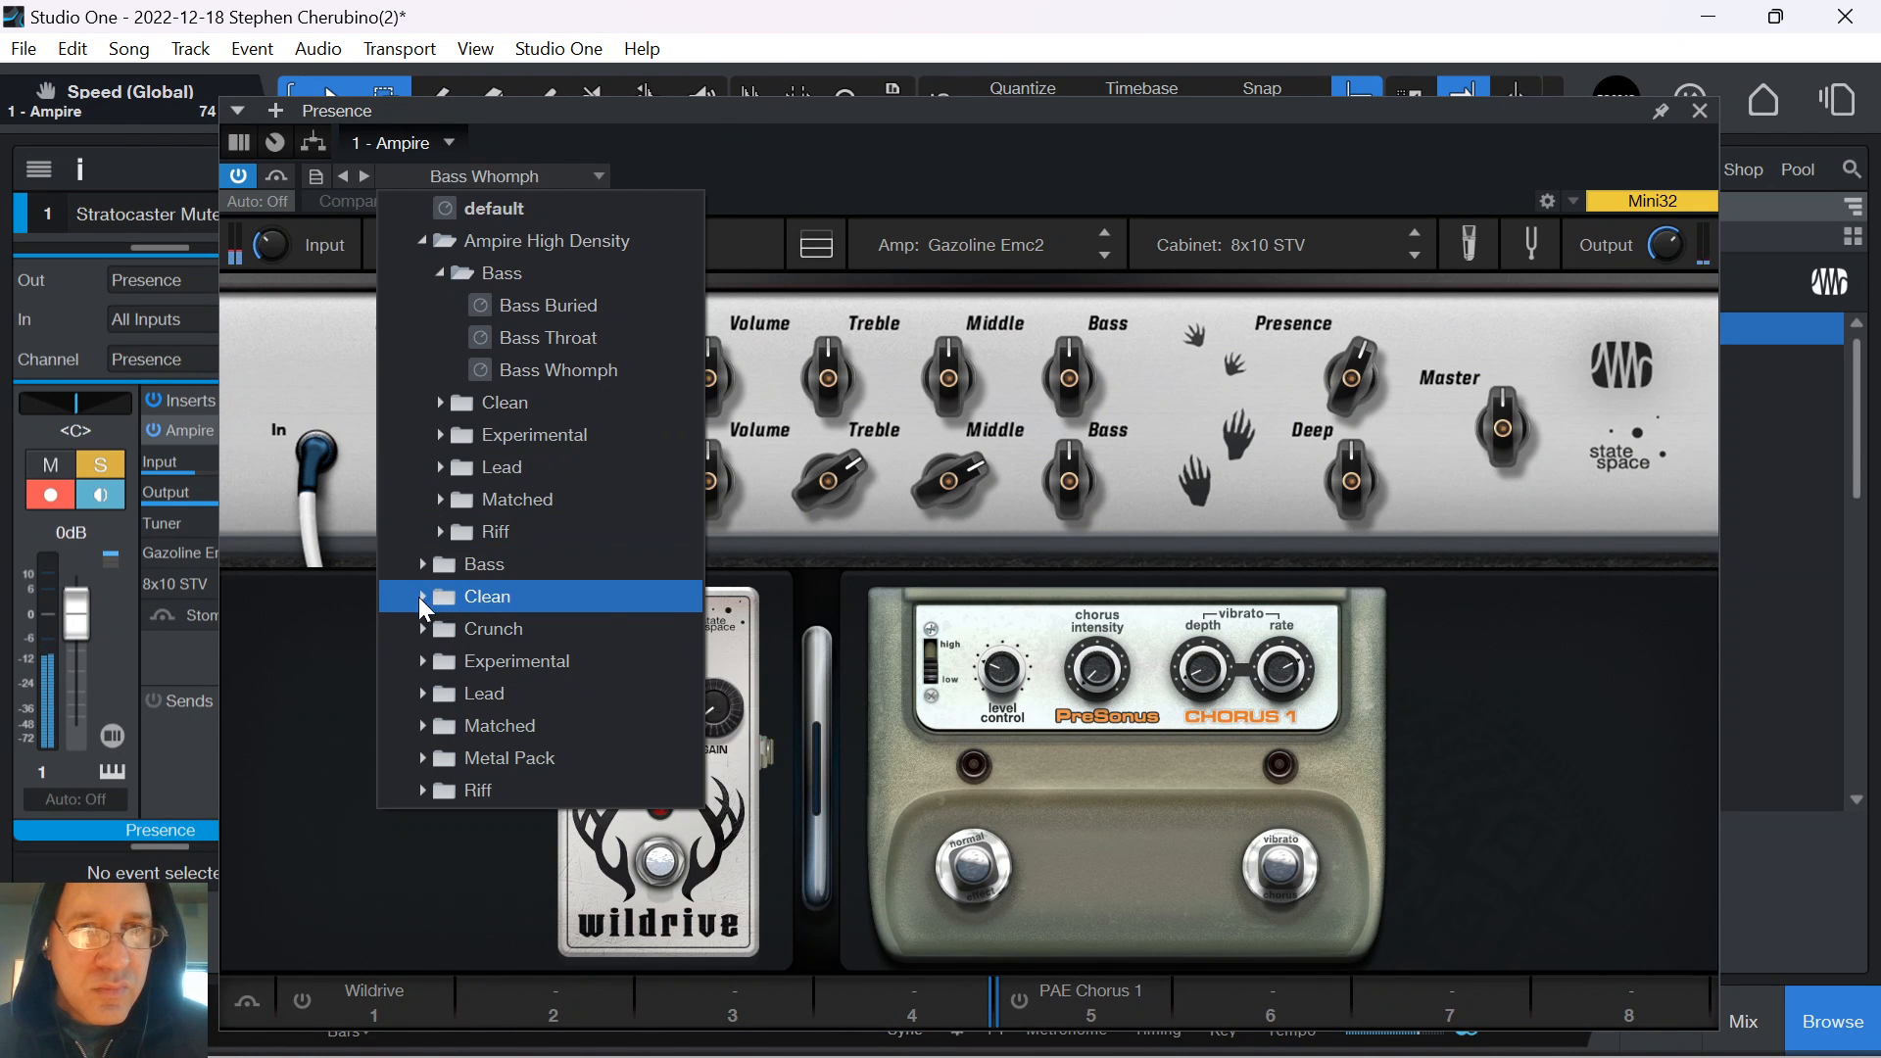
pyautogui.click(448, 594)
pyautogui.click(482, 628)
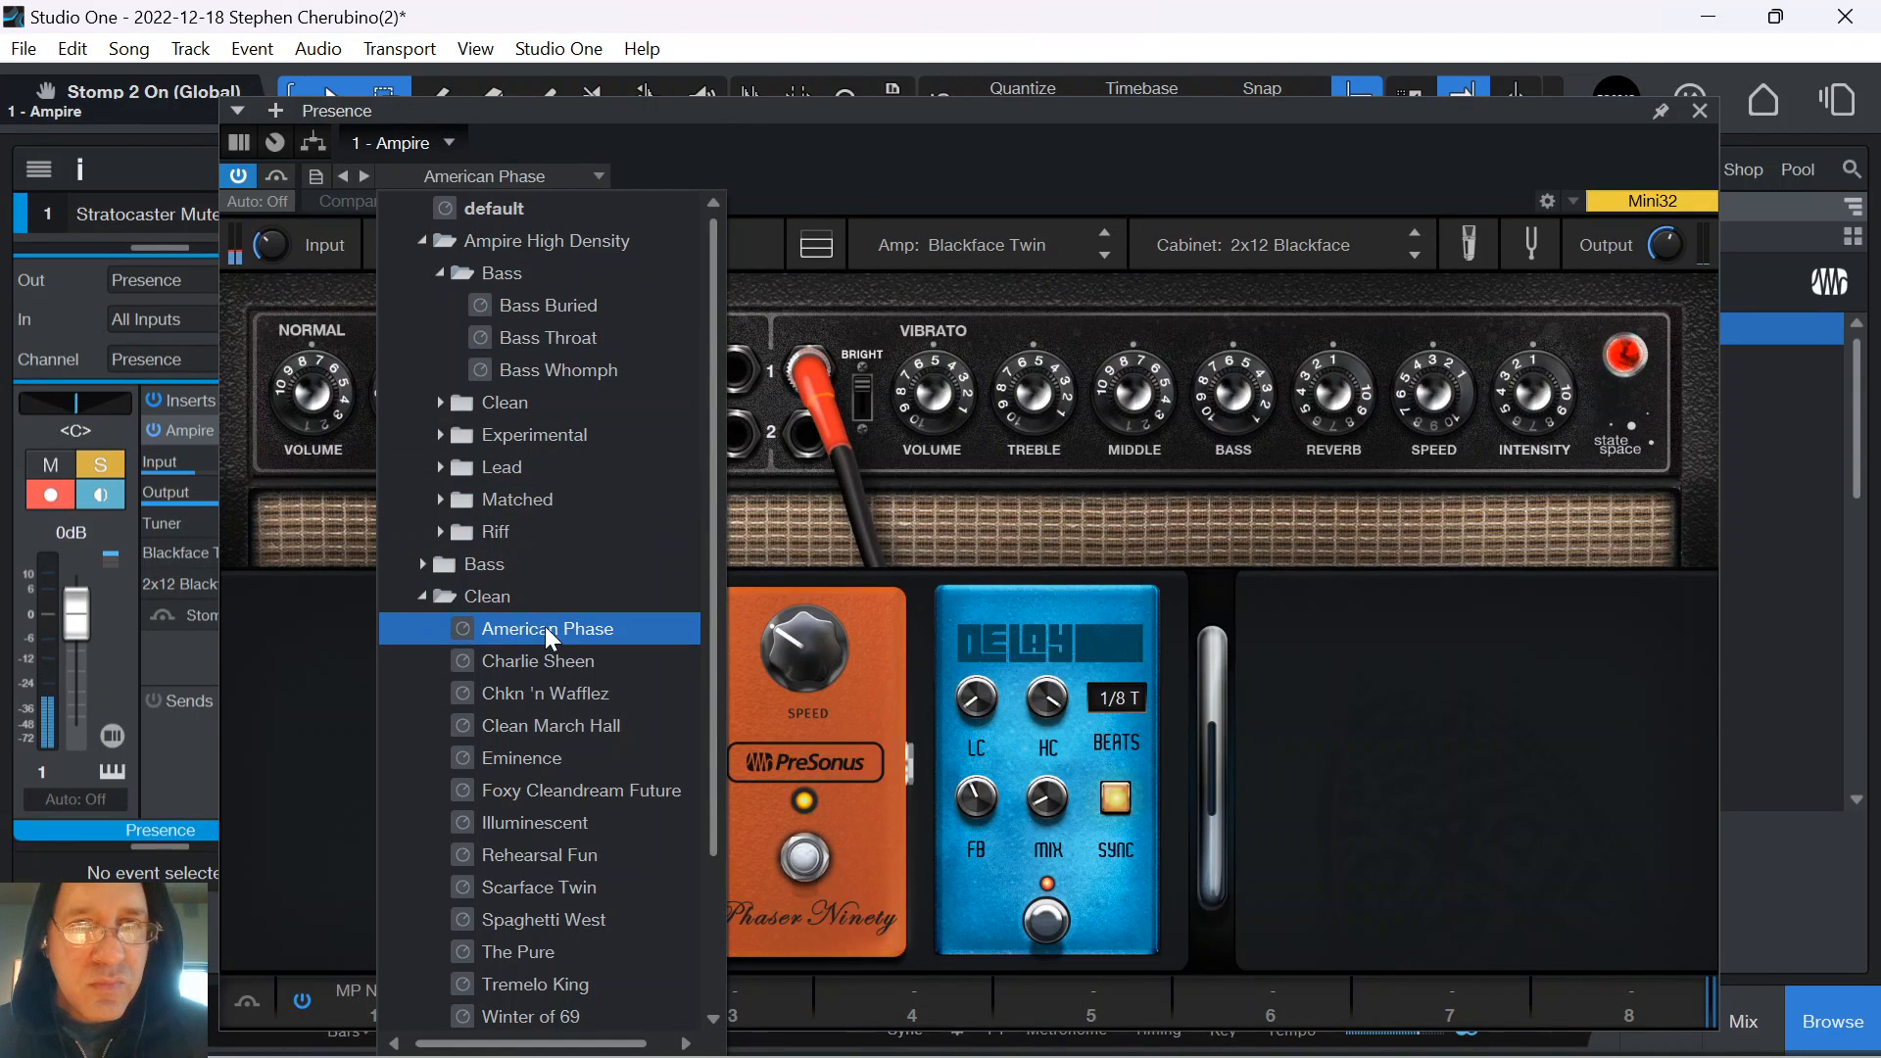
pyautogui.click(727, 150)
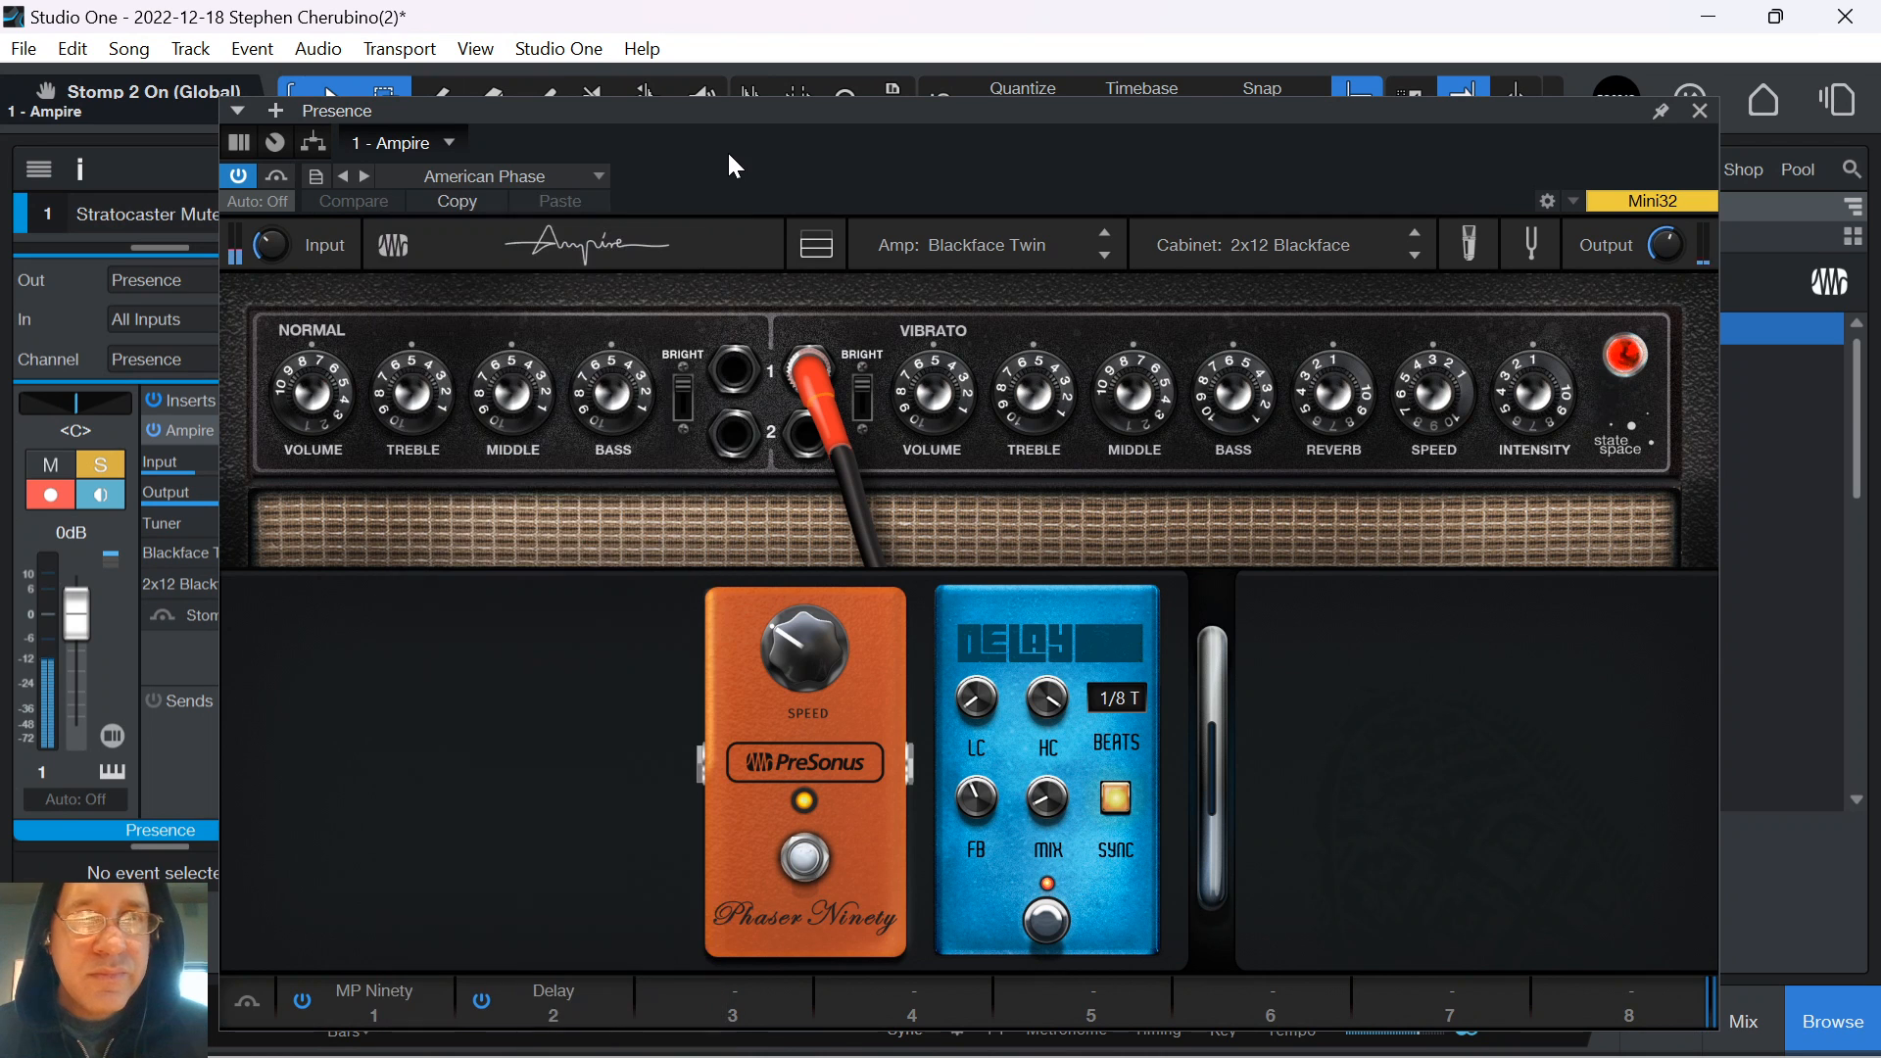
pyautogui.click(1700, 111)
pyautogui.press('space')
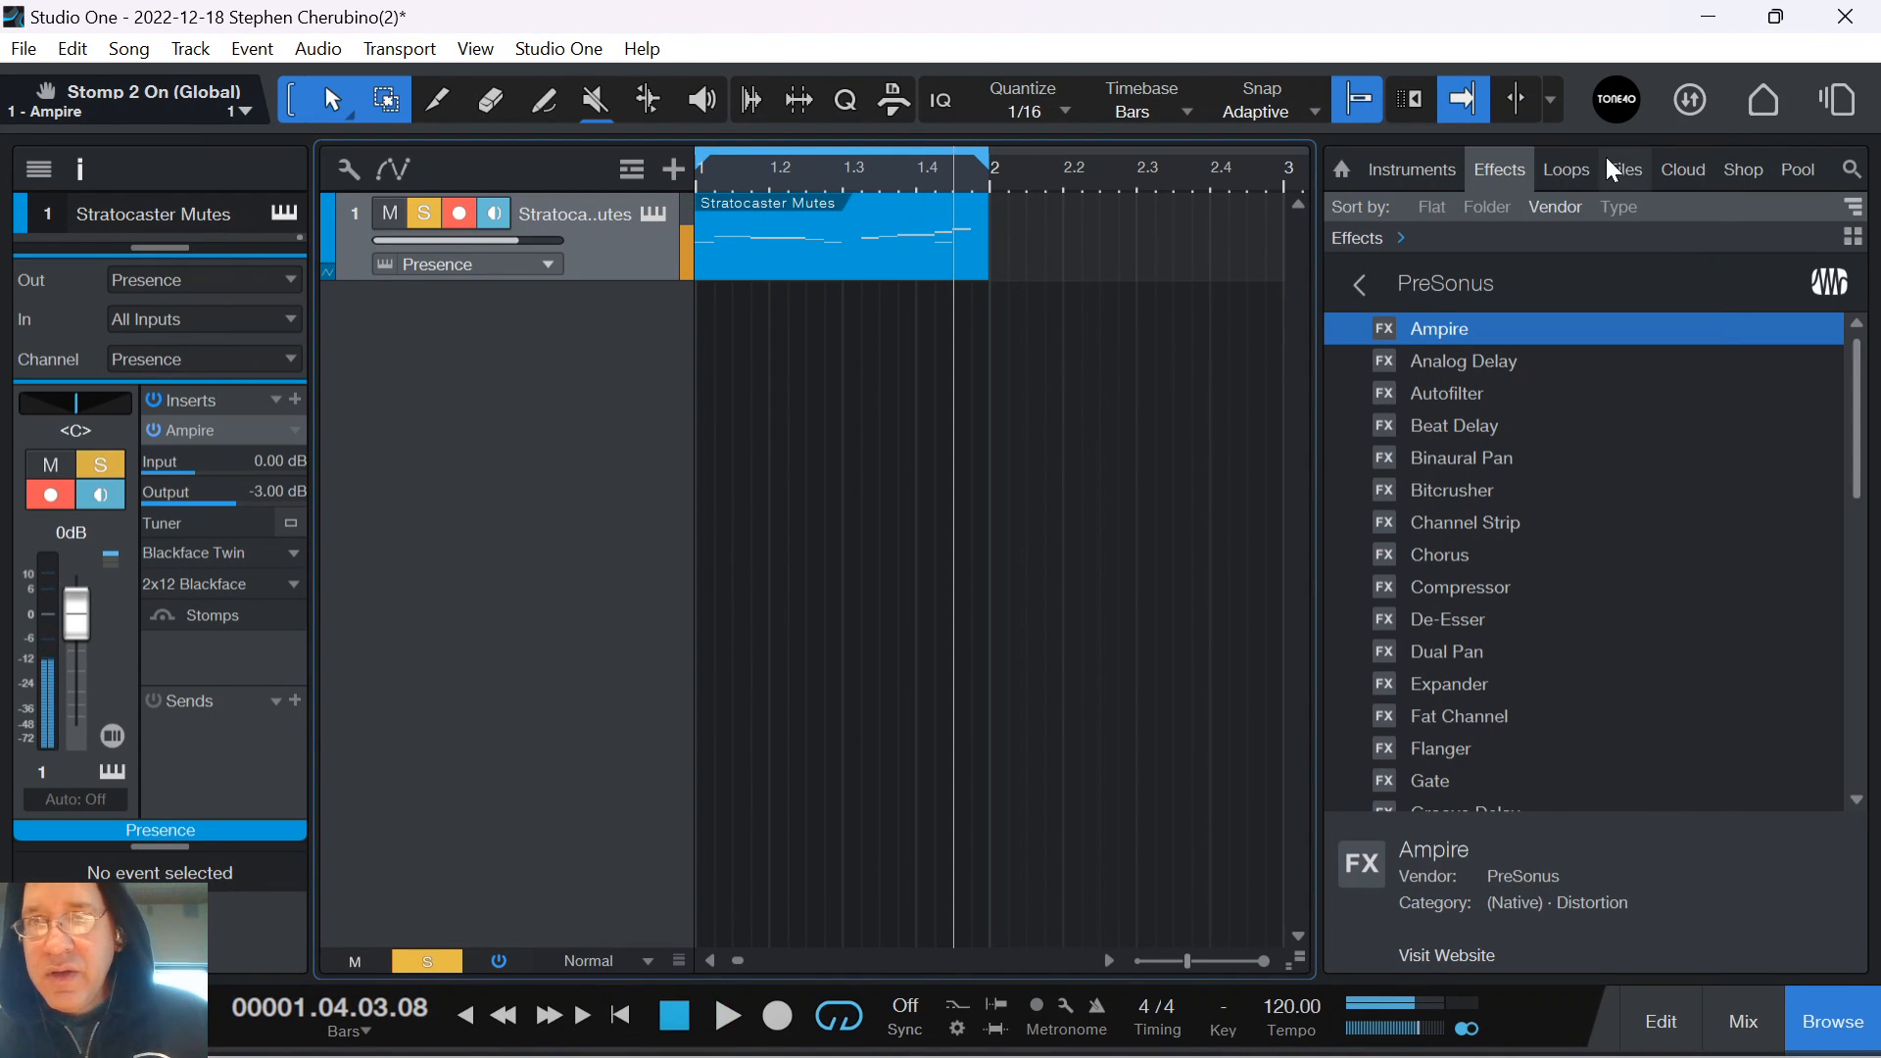
# Search the Sound Sets files for "drums" and preview 085_Lights_Drums_Mix B together with the guitar part
pyautogui.click(1626, 171)
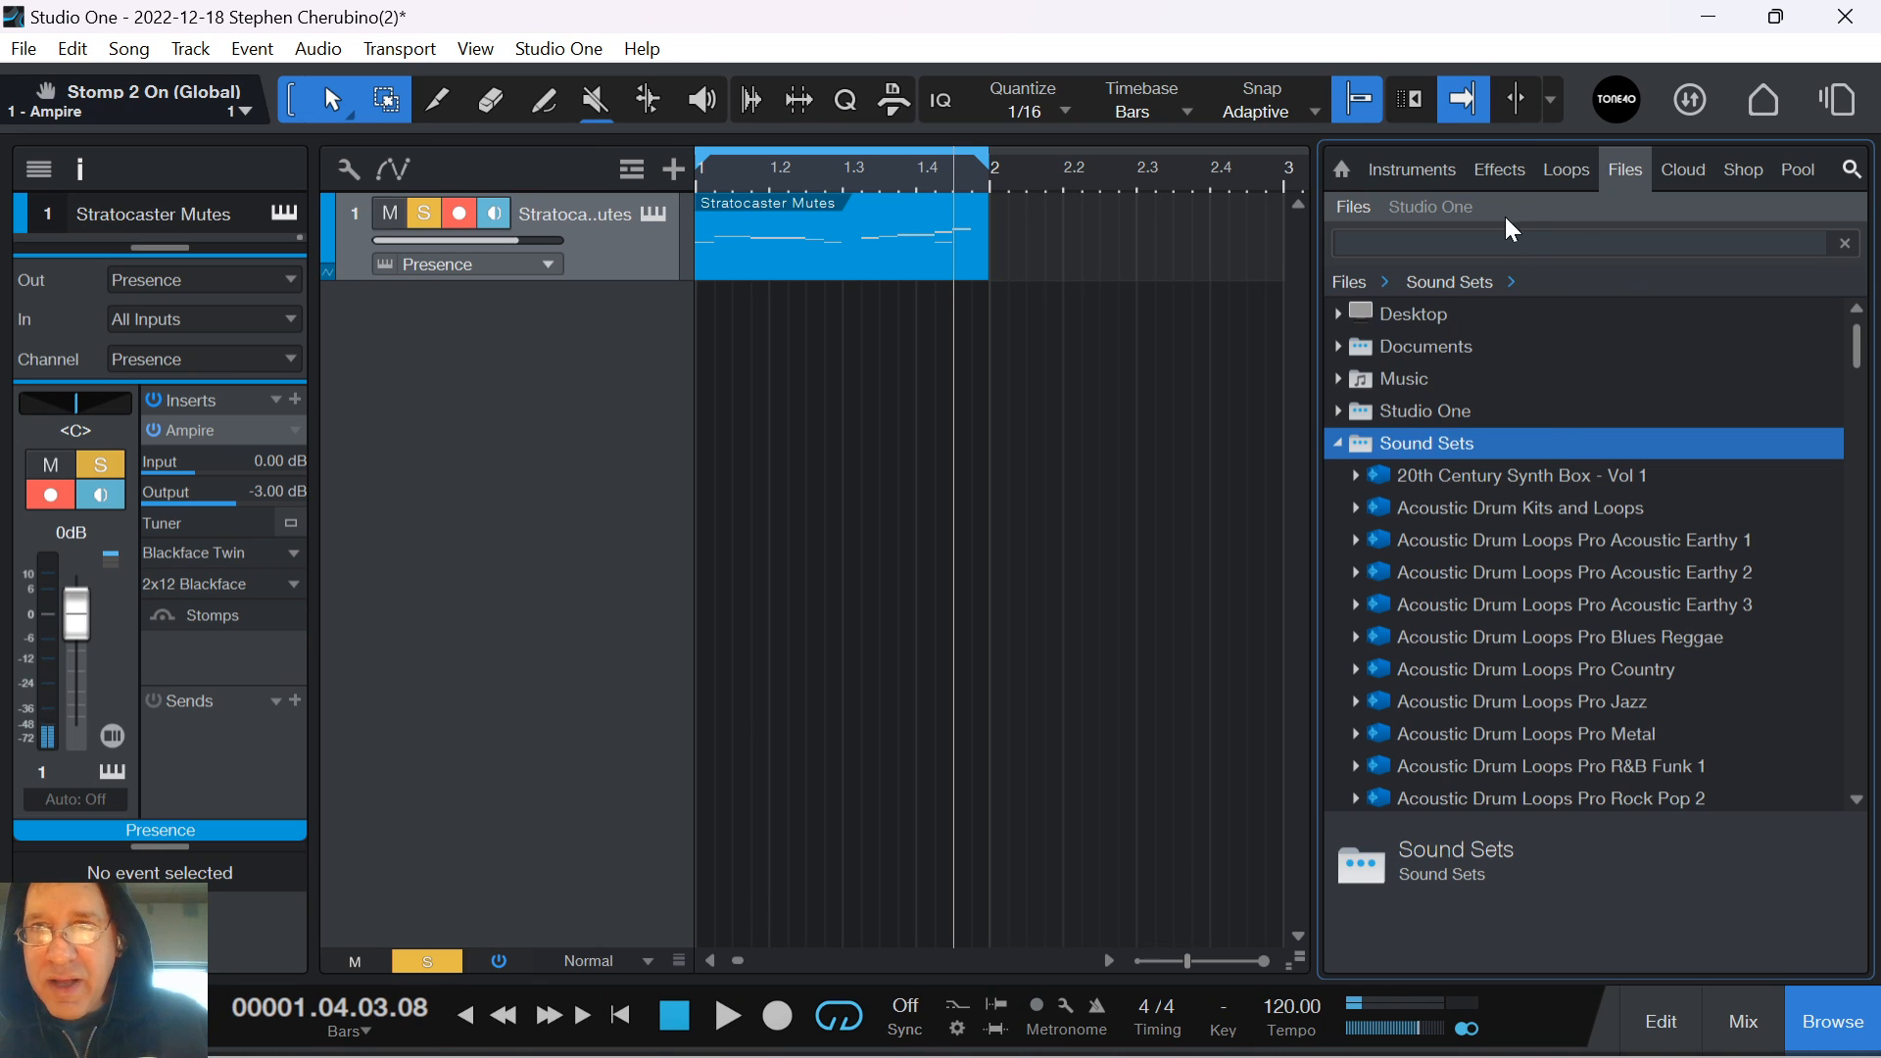
pyautogui.click(1634, 243)
pyautogui.write('drums')
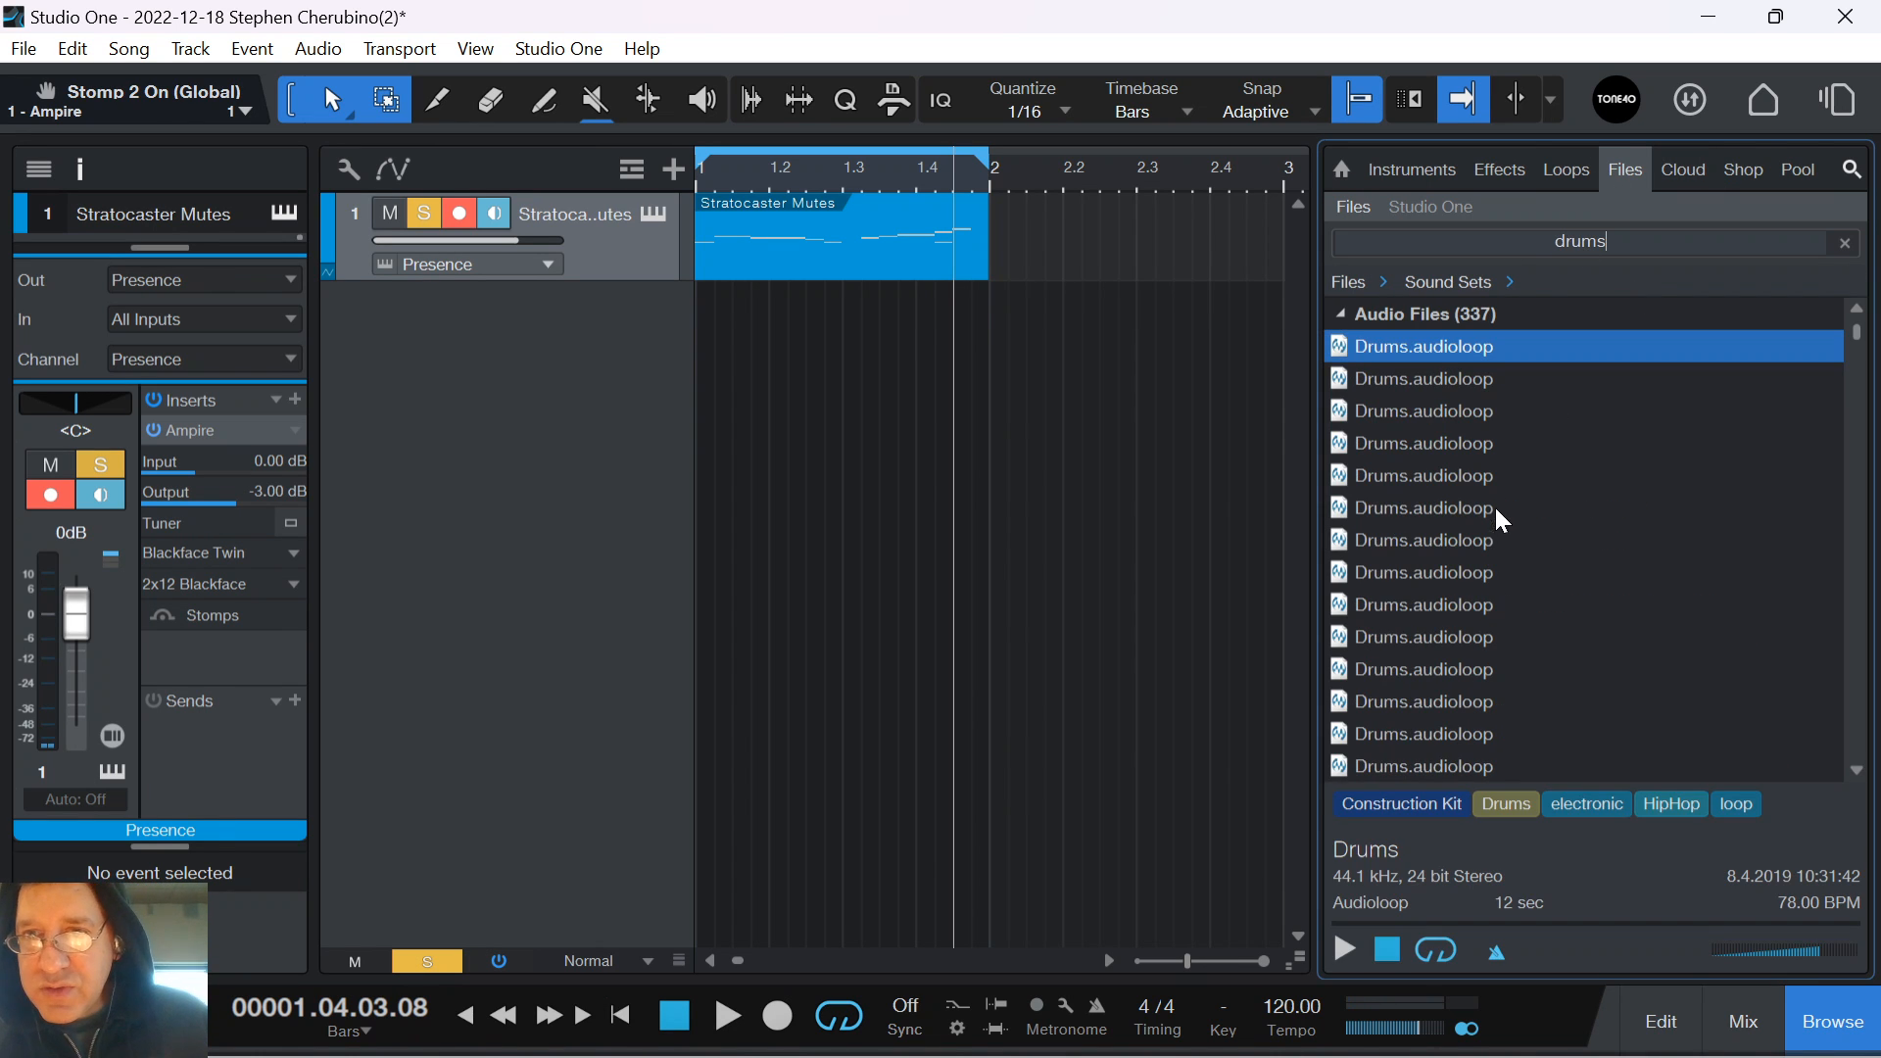
pyautogui.scroll(-10, 1548, 531)
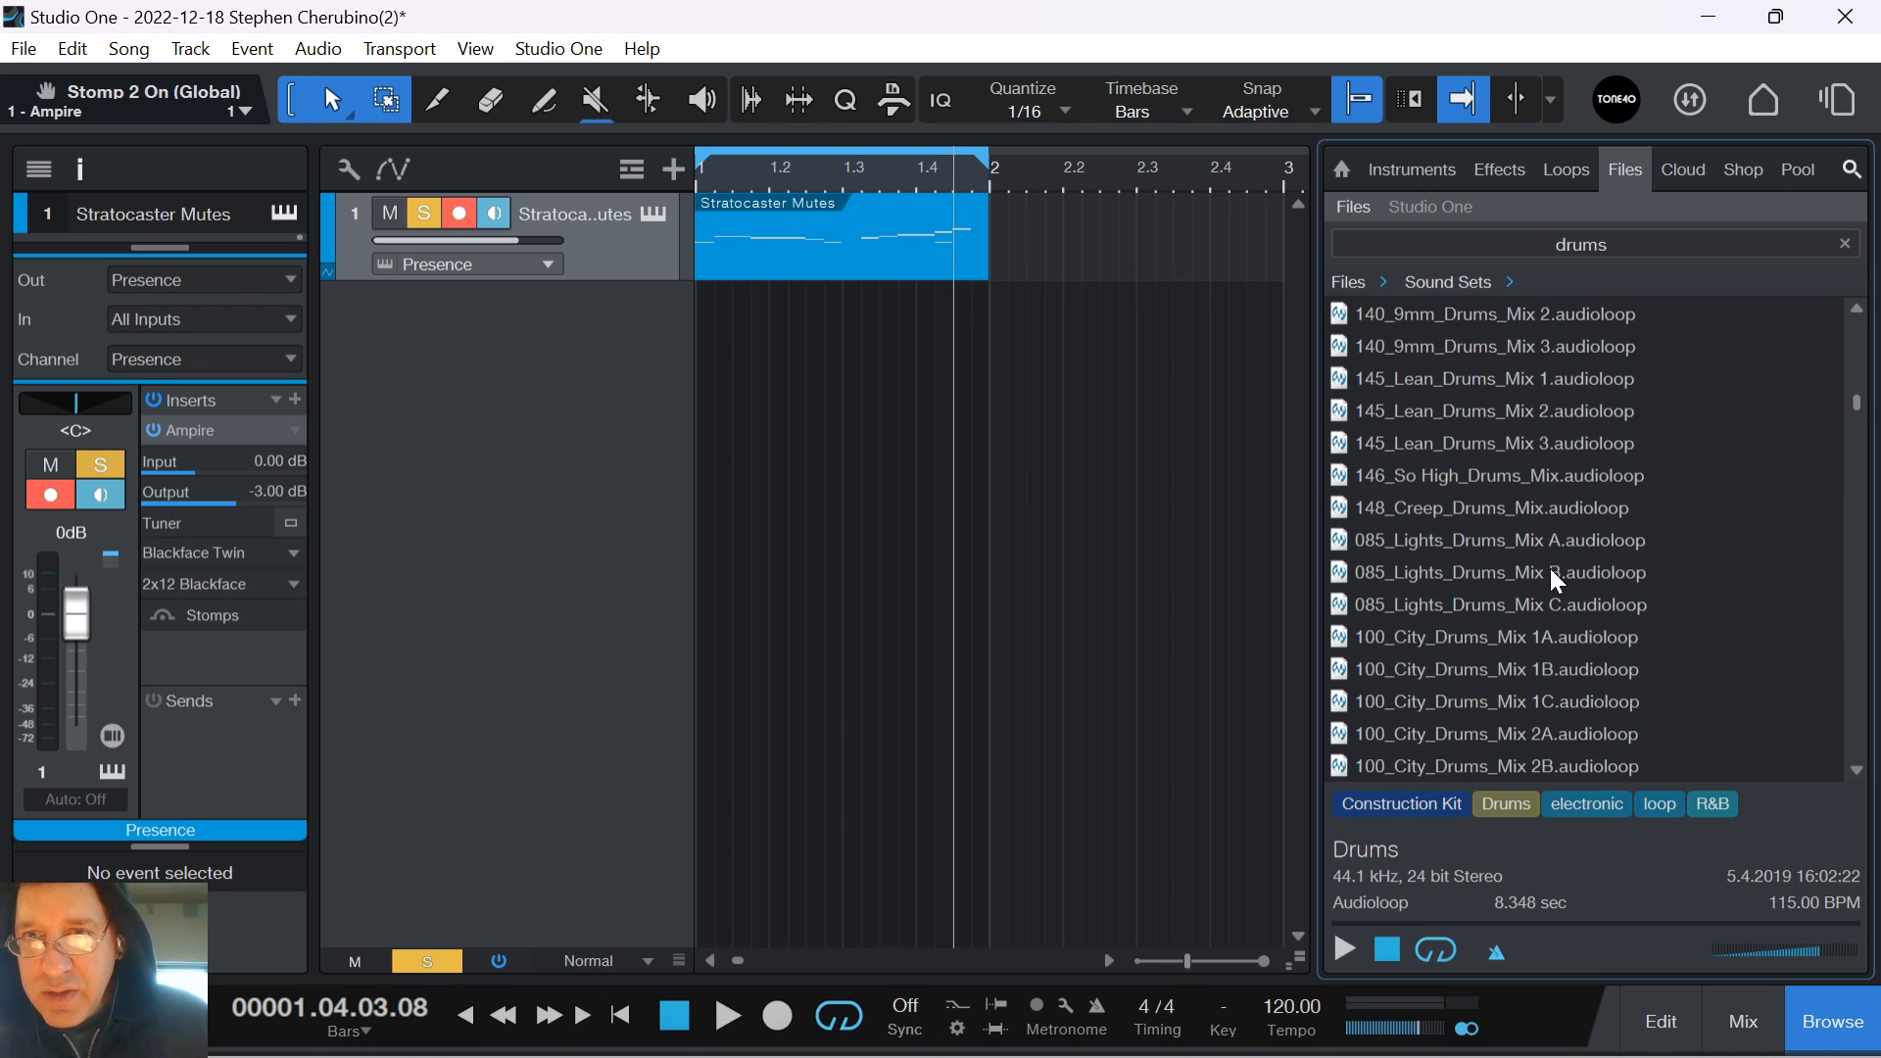
pyautogui.click(1504, 578)
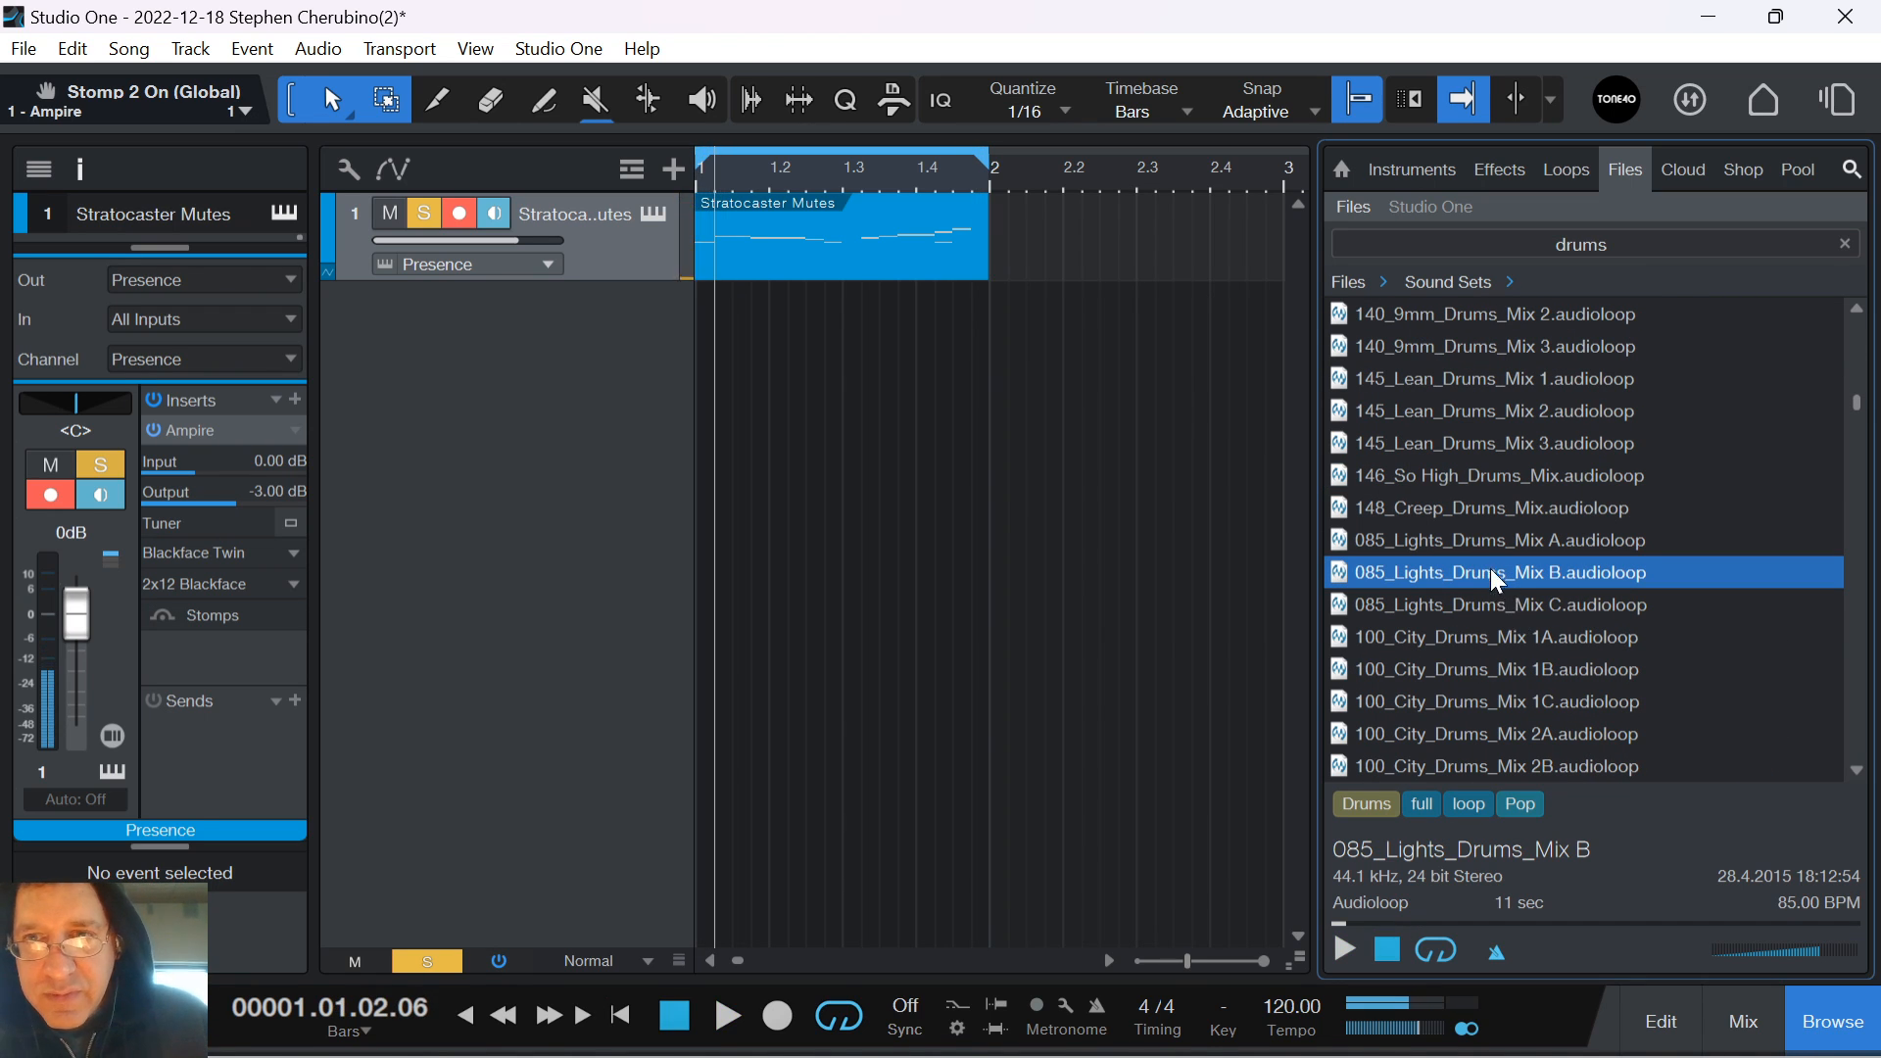
pyautogui.press('space')
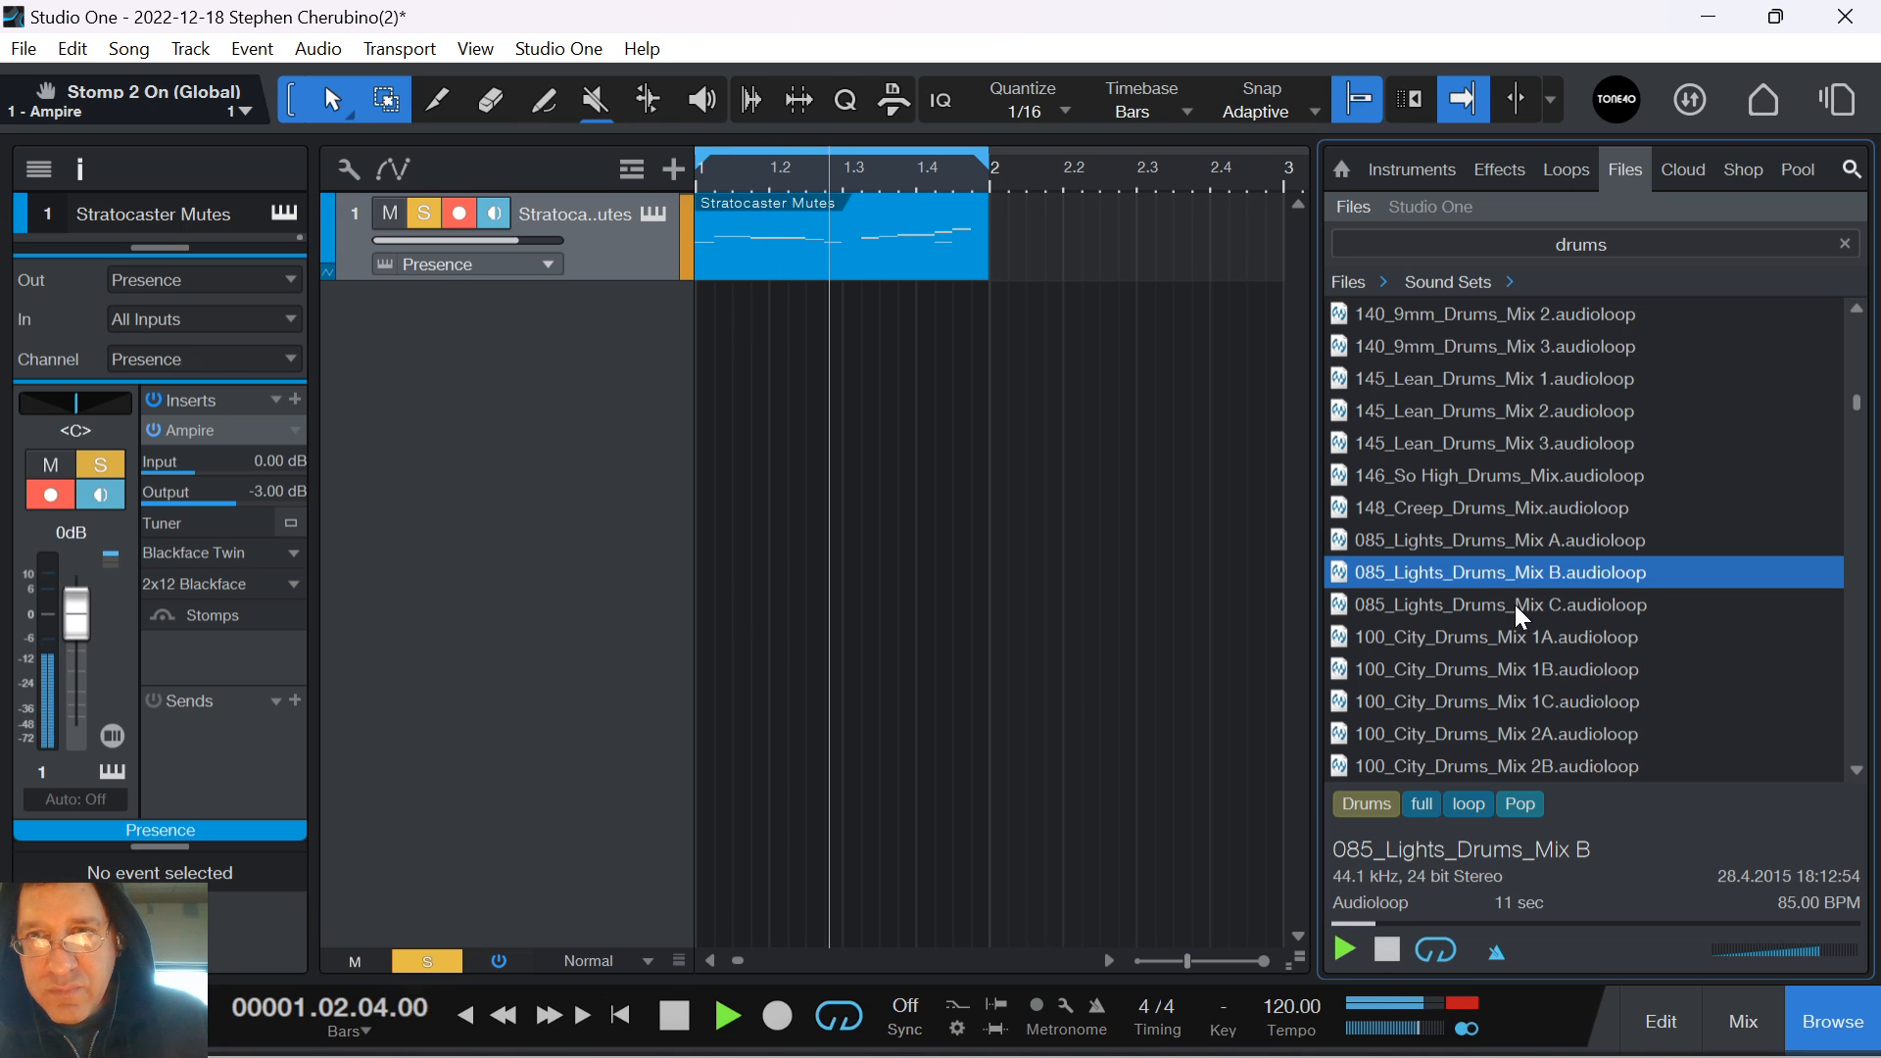
# Preview nearby drum loops with the guitar part, including 146_So High_Drums_Mix, 100_City_Drums_Mix 1A and 085_Lights_Drums_Mix A, B and C
pyautogui.click(1479, 513)
pyautogui.click(1479, 475)
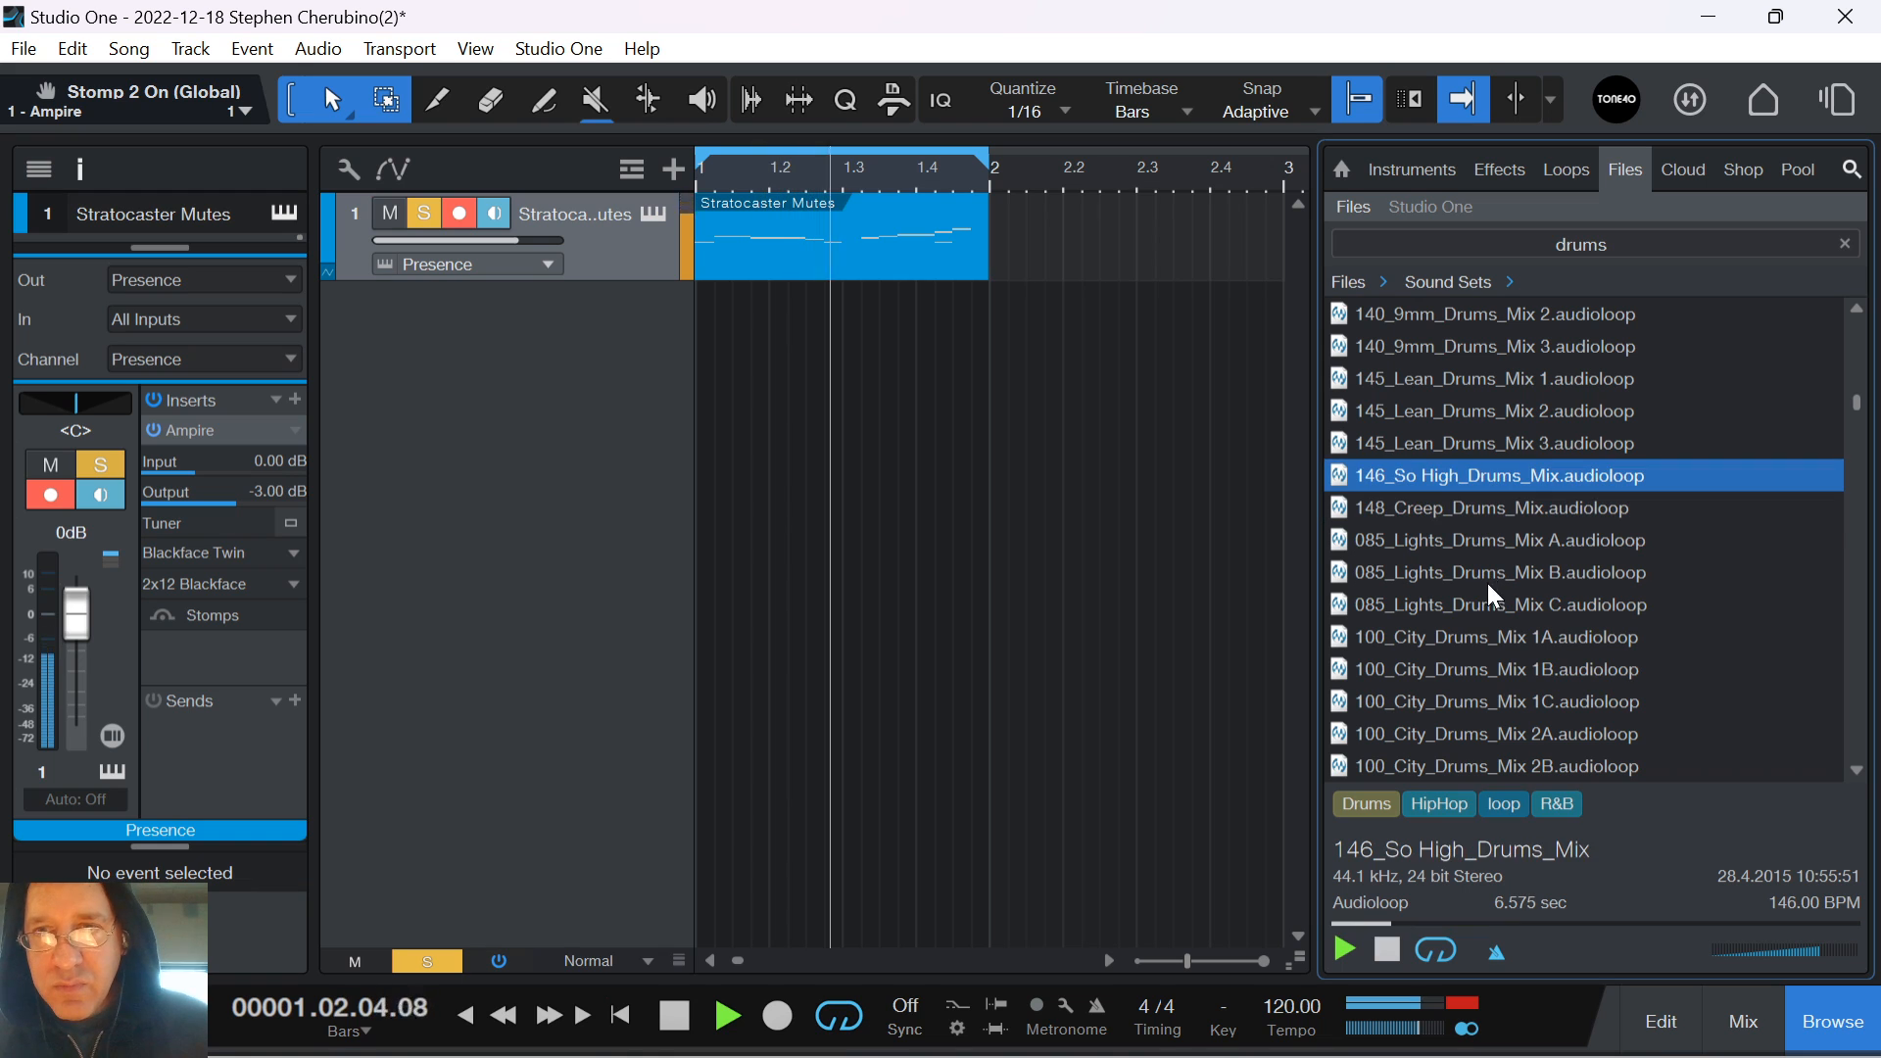
pyautogui.click(1481, 638)
pyautogui.click(1477, 604)
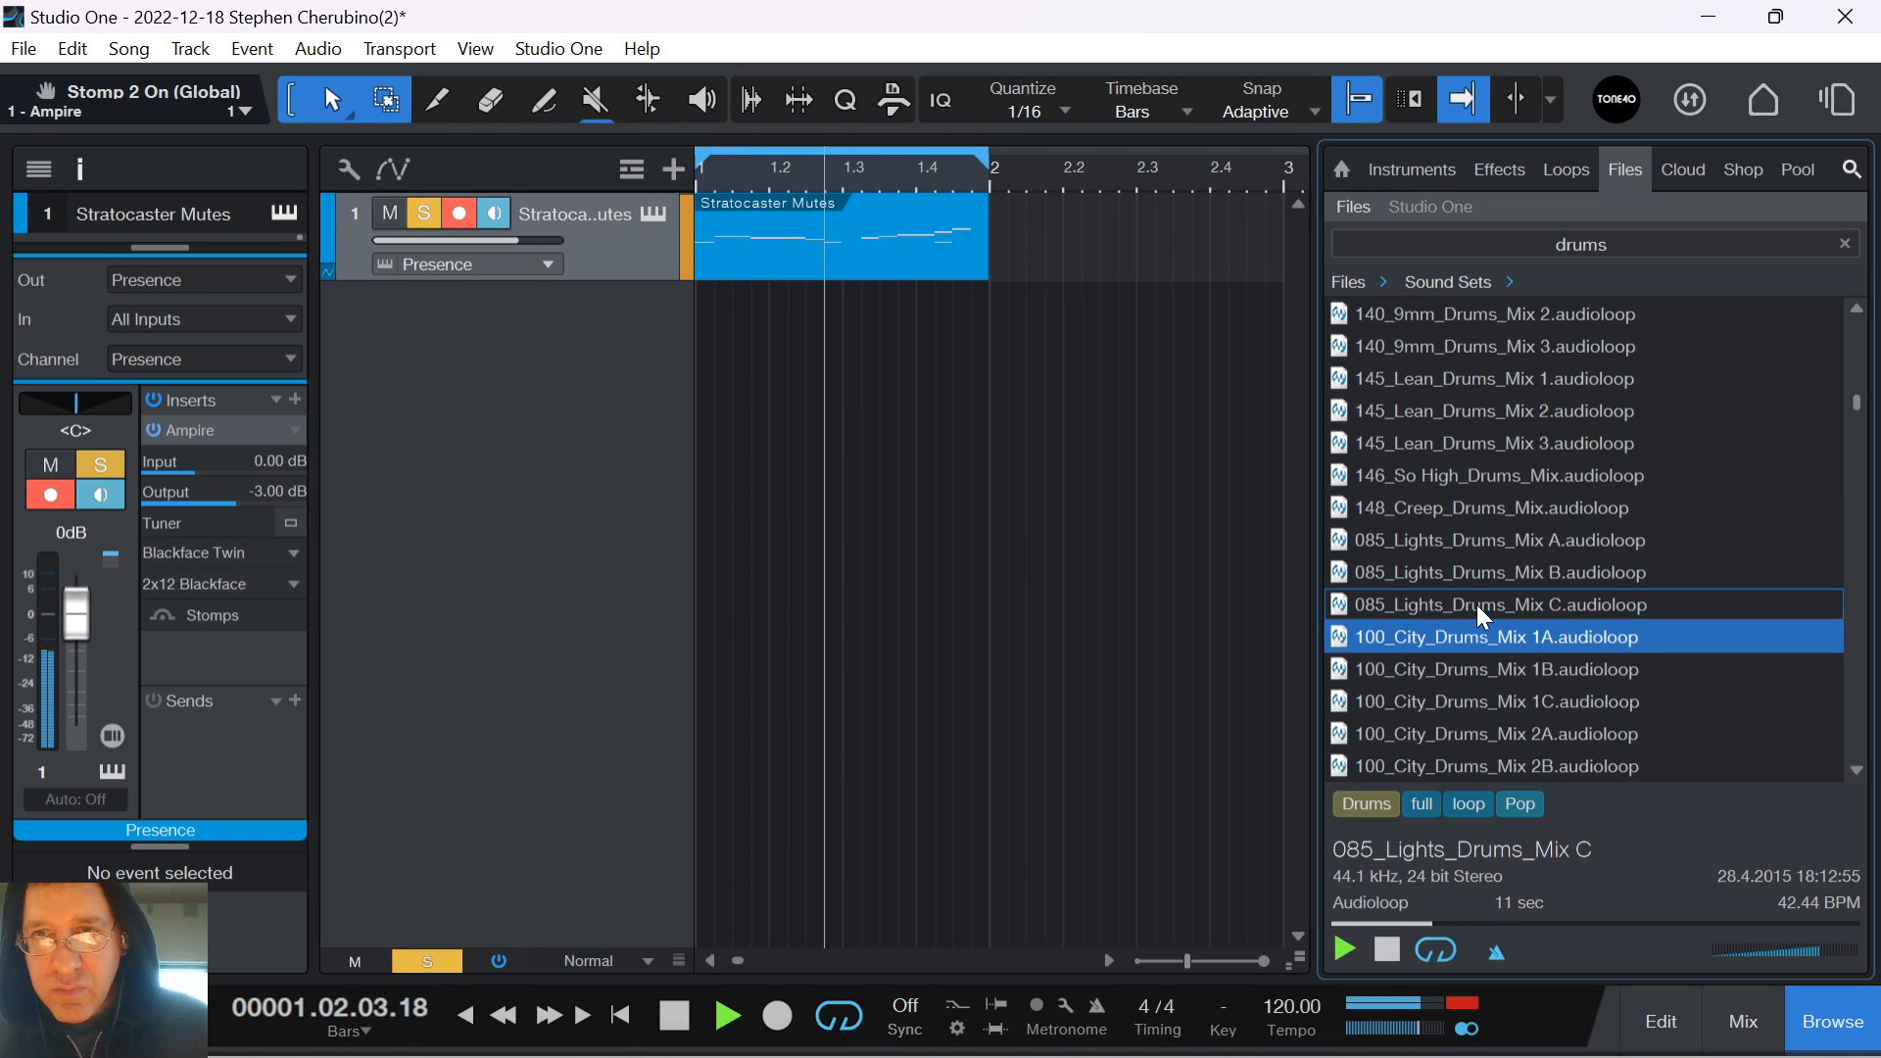
pyautogui.click(1479, 580)
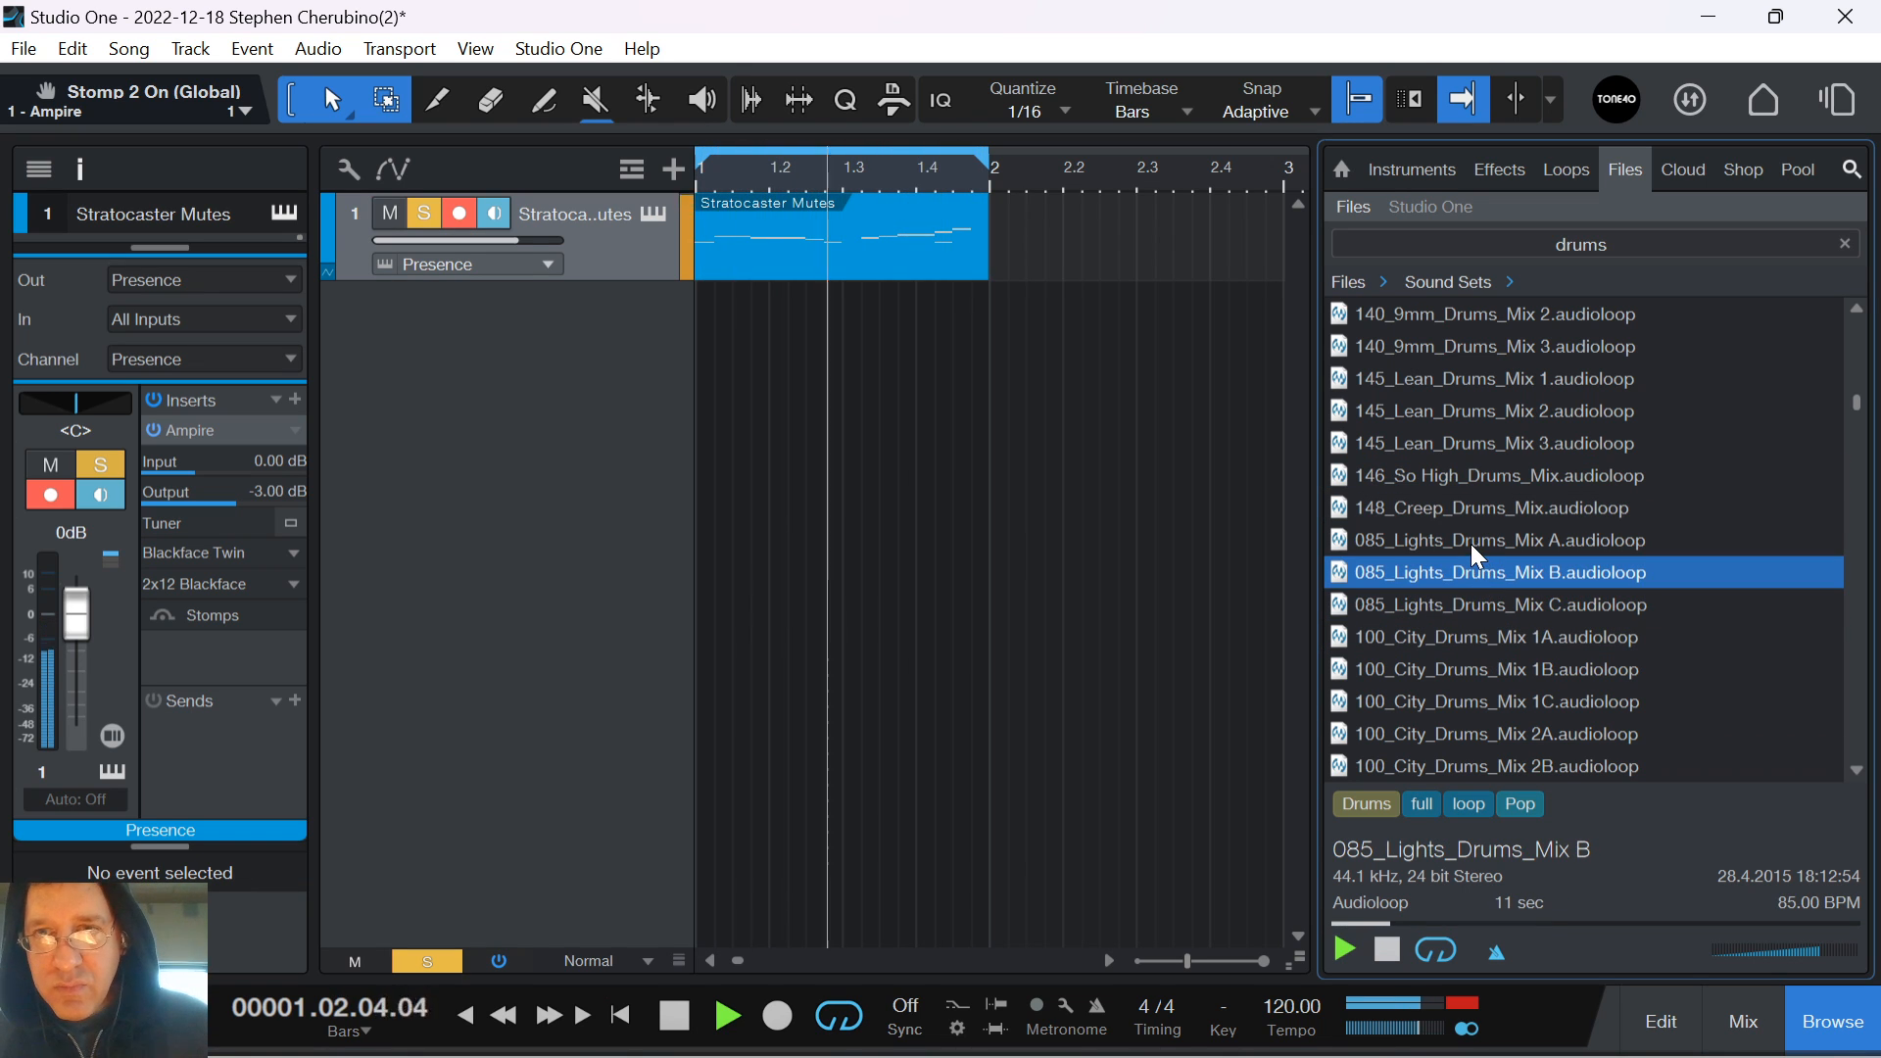
pyautogui.click(1474, 540)
pyautogui.scroll(-1, 1487, 549)
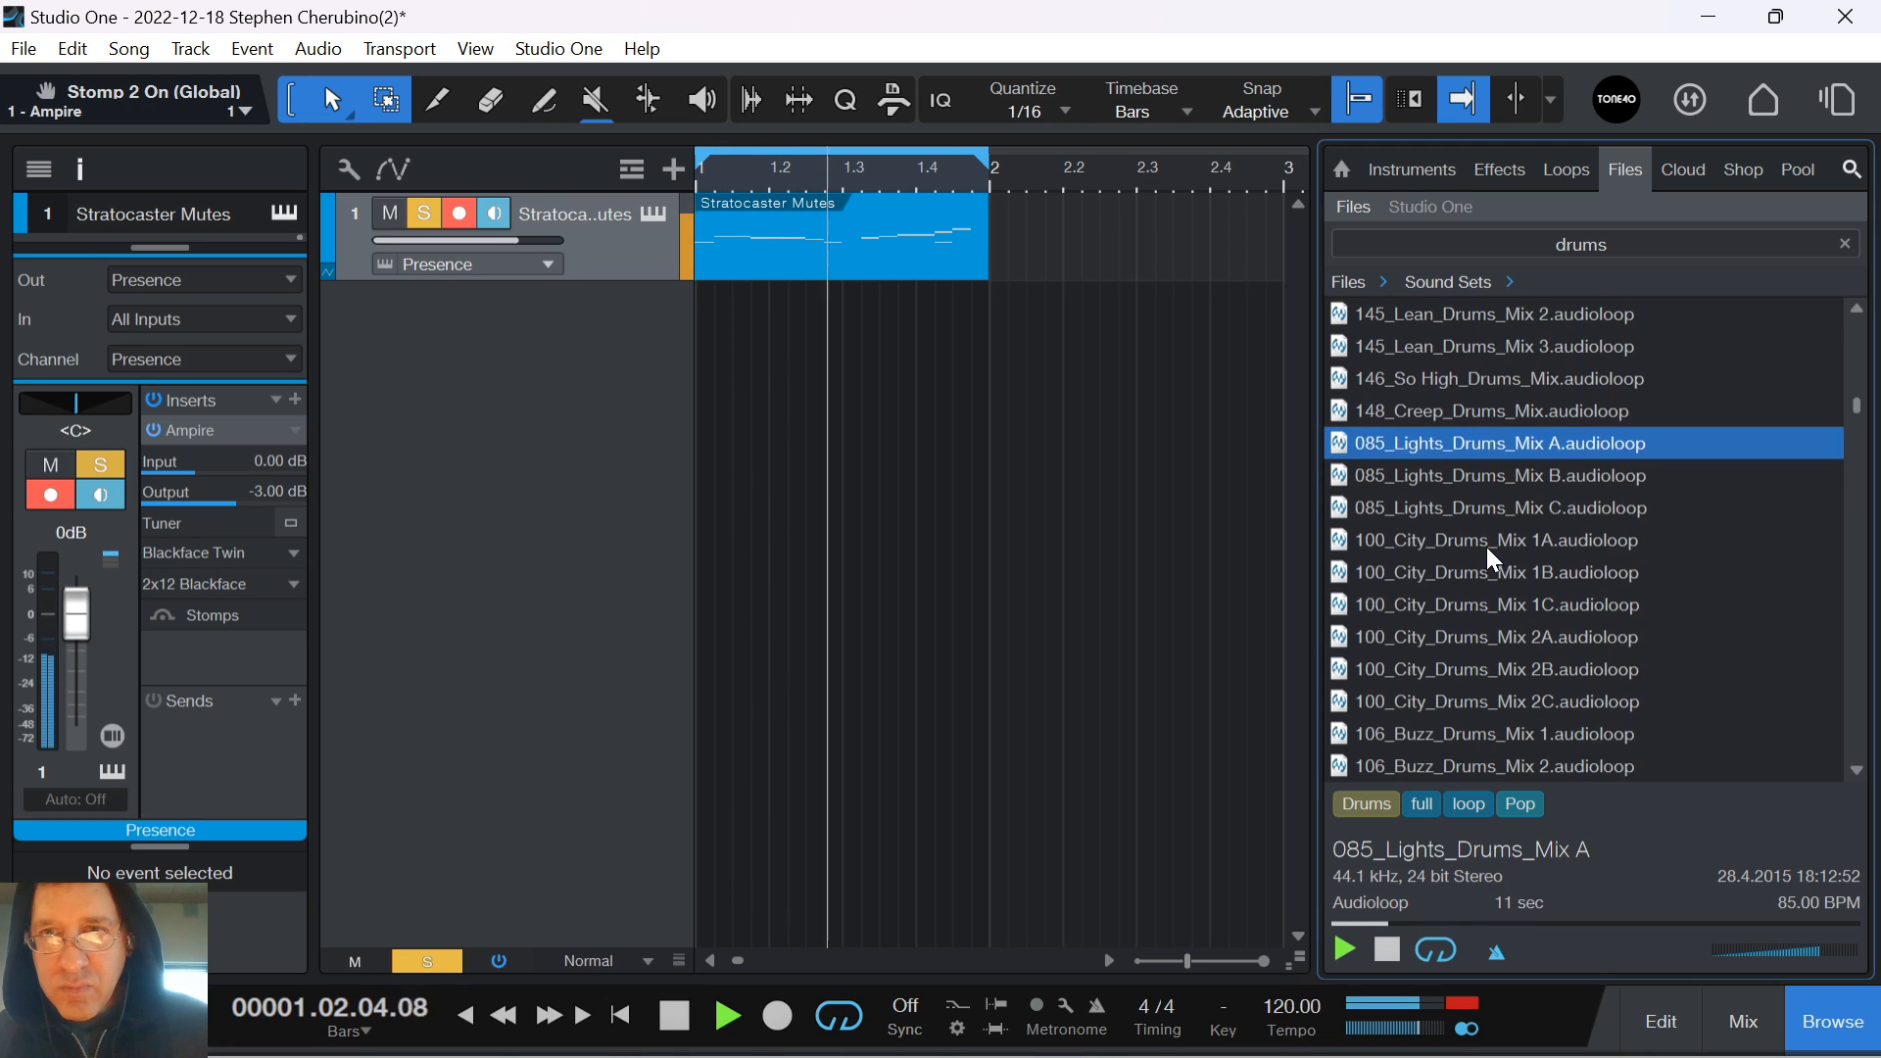
pyautogui.scroll(-2, 1490, 552)
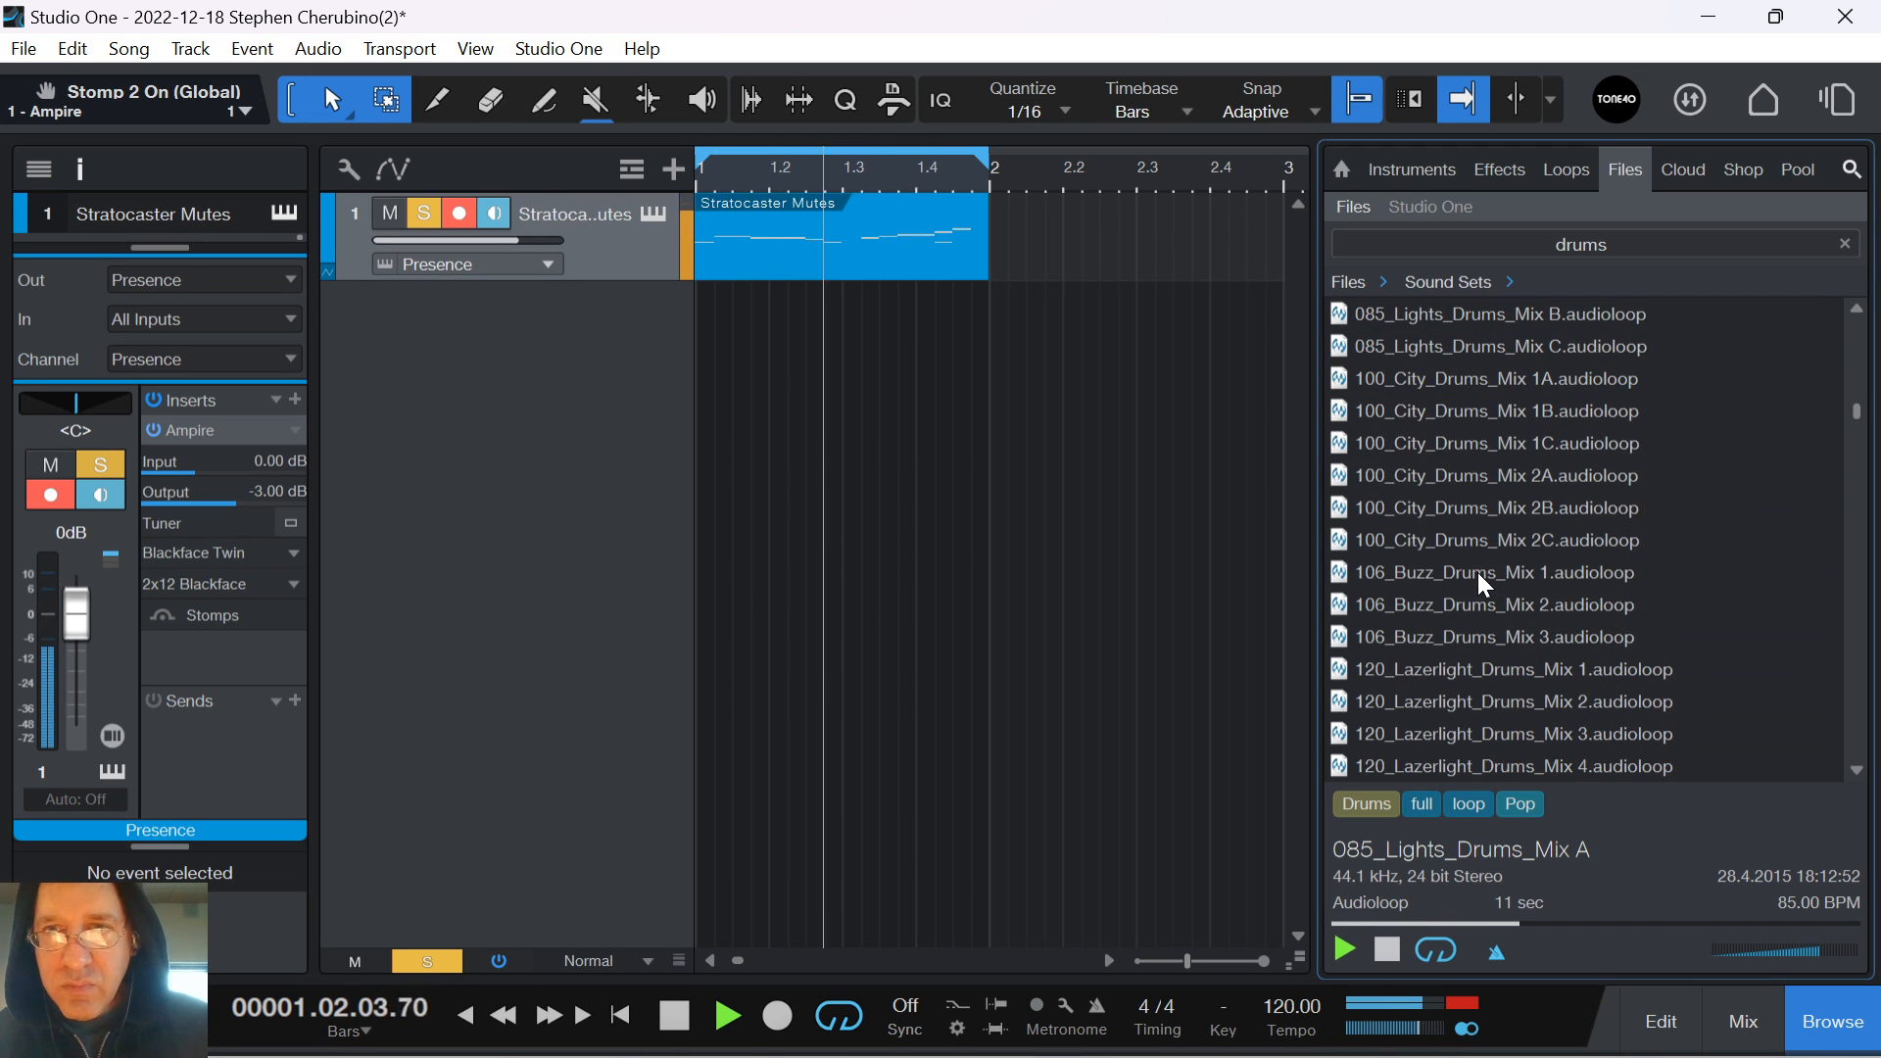
# Preview 106_Buzz_Drums_Mix 1, place it on a new track below the guitar at bar 1, and stop playback
pyautogui.click(1477, 573)
pyautogui.scroll(-1, 1481, 592)
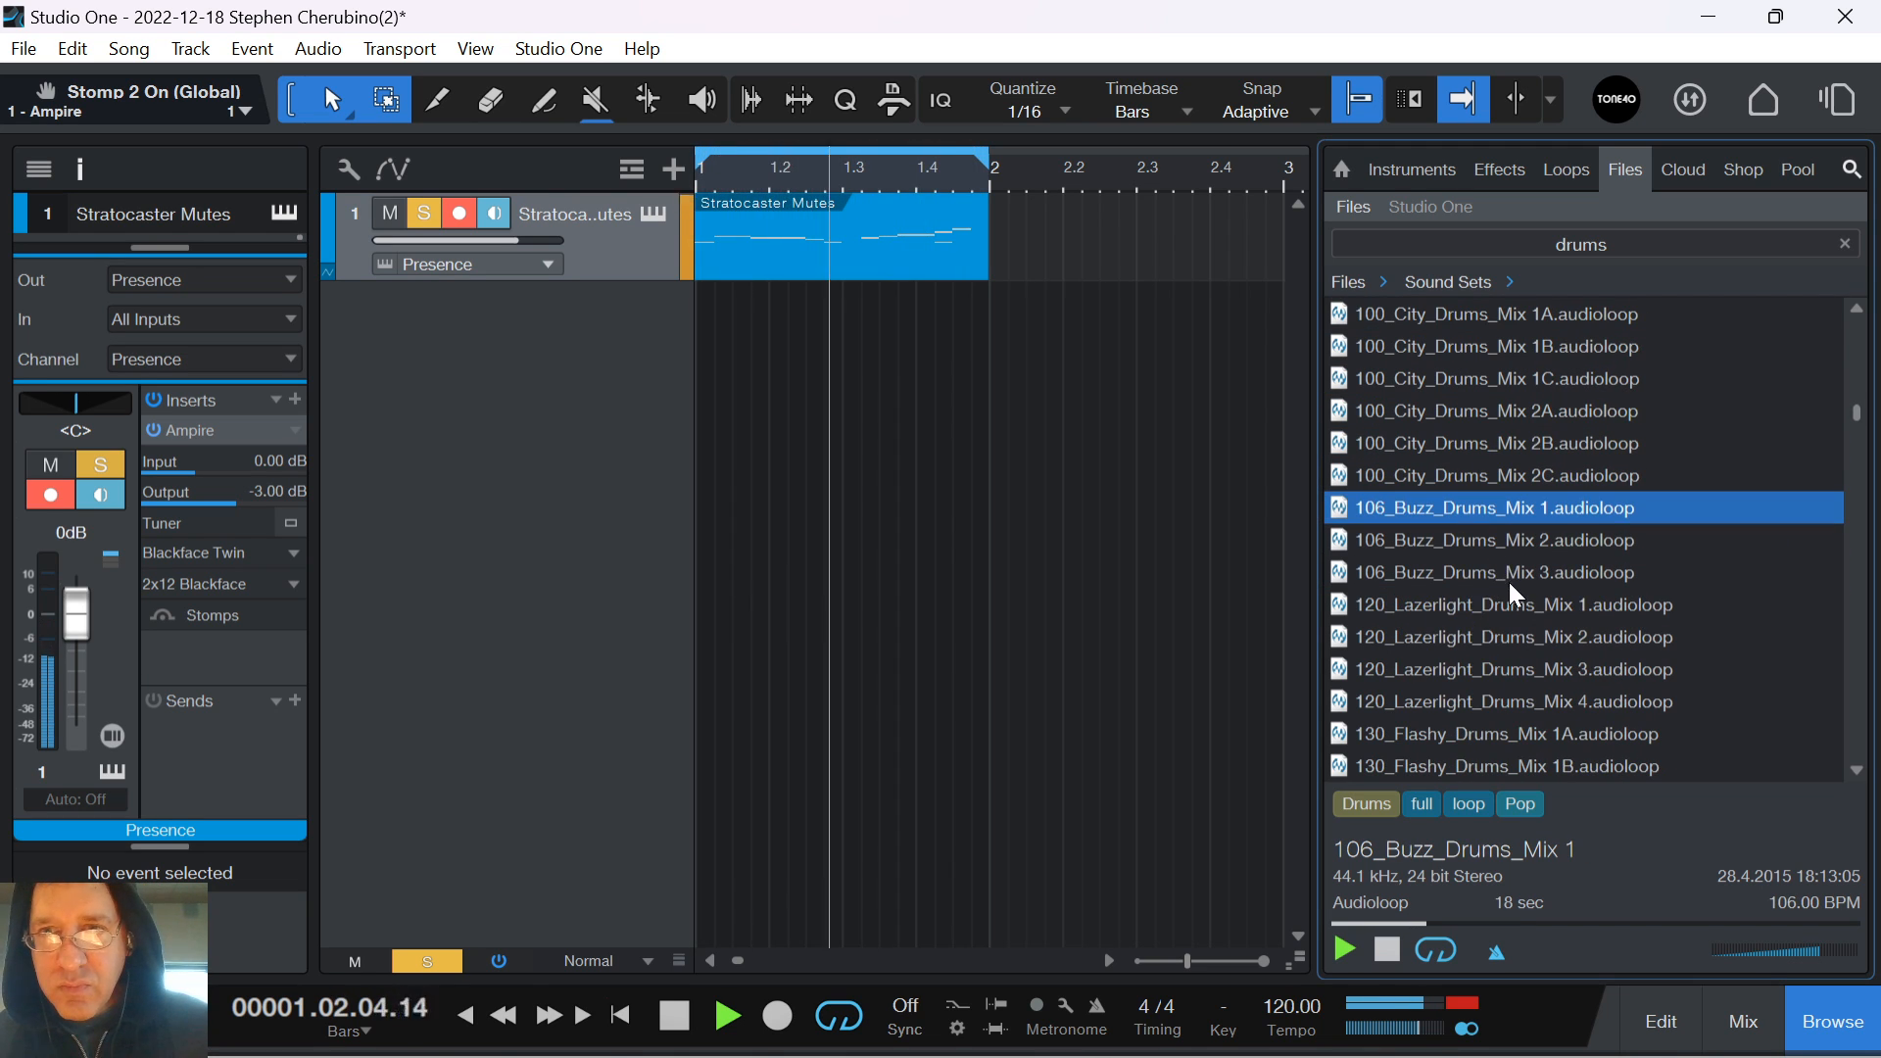
pyautogui.moveTo(1492, 511); pyautogui.dragTo(790, 332)
pyautogui.press('space')
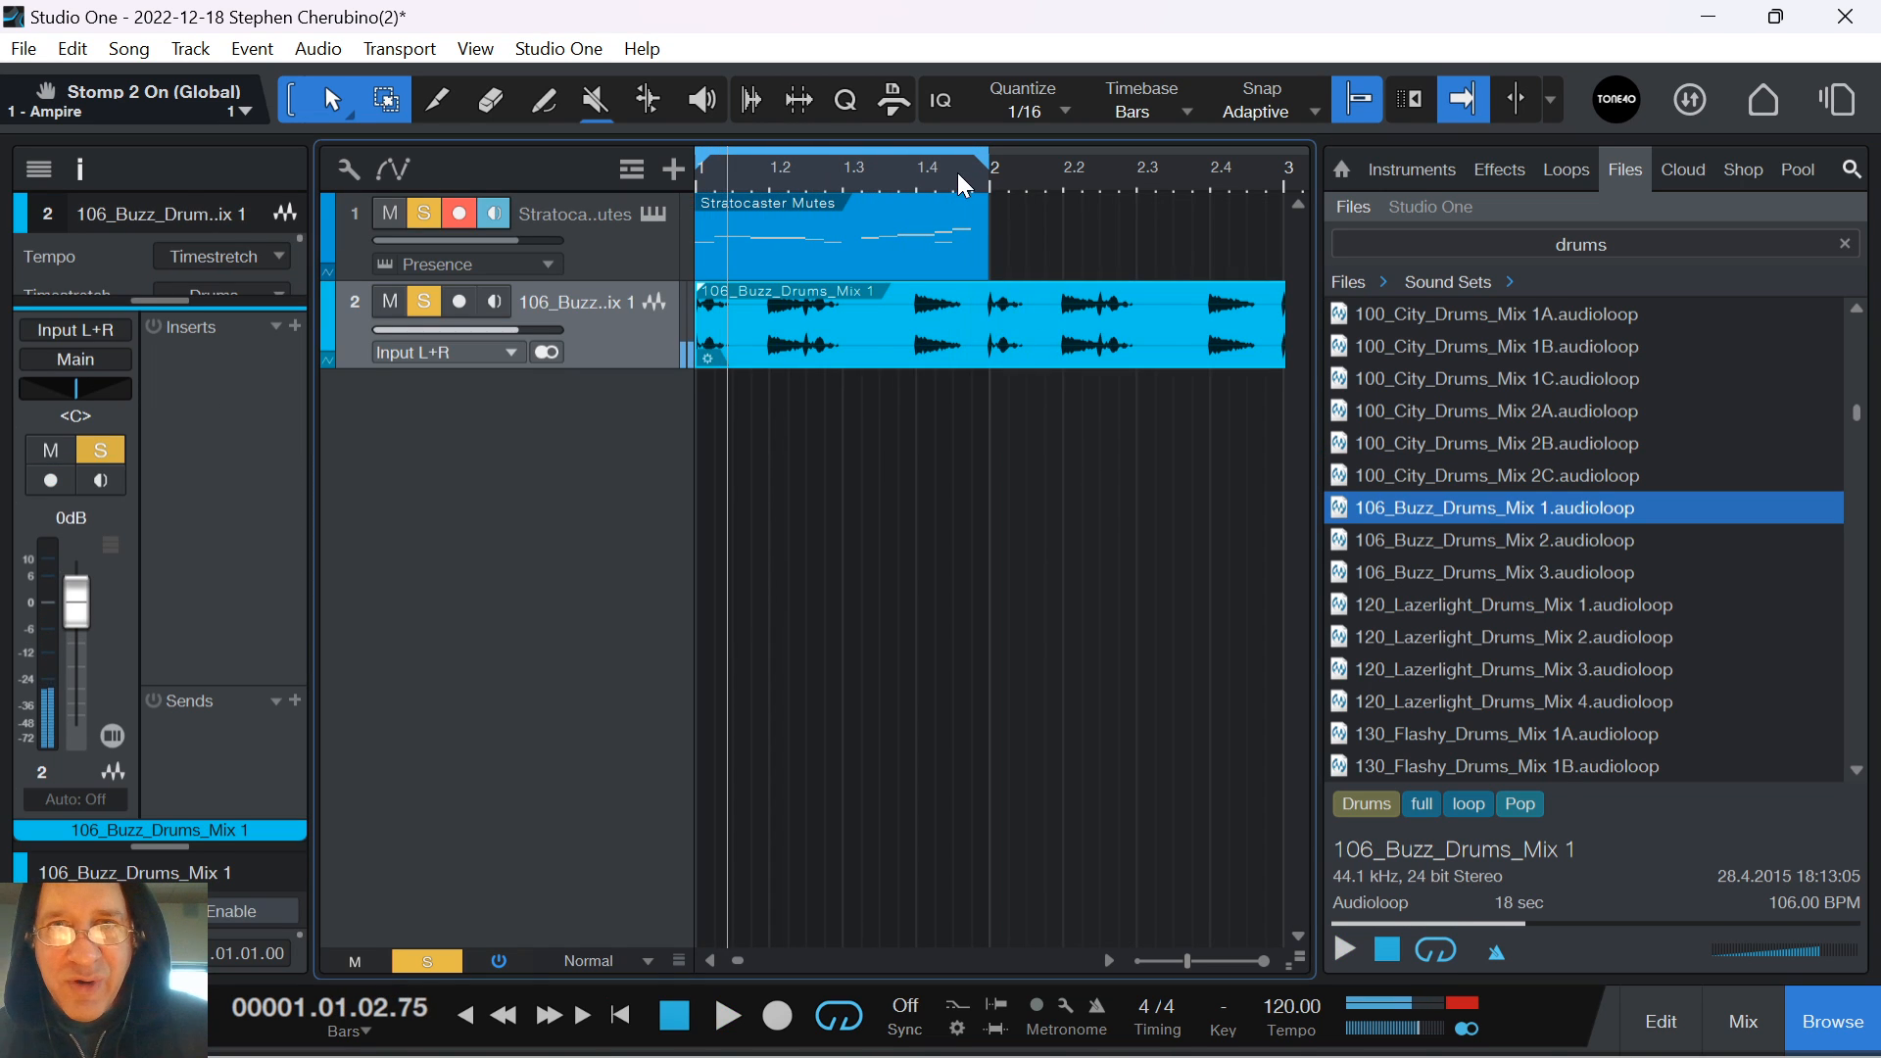
# Trim the end of the 106_Buzz_Drums_Mix 1 event to bar 2 so it matches the one-bar guitar part
pyautogui.moveTo(958, 175); pyautogui.dragTo(940, 118)
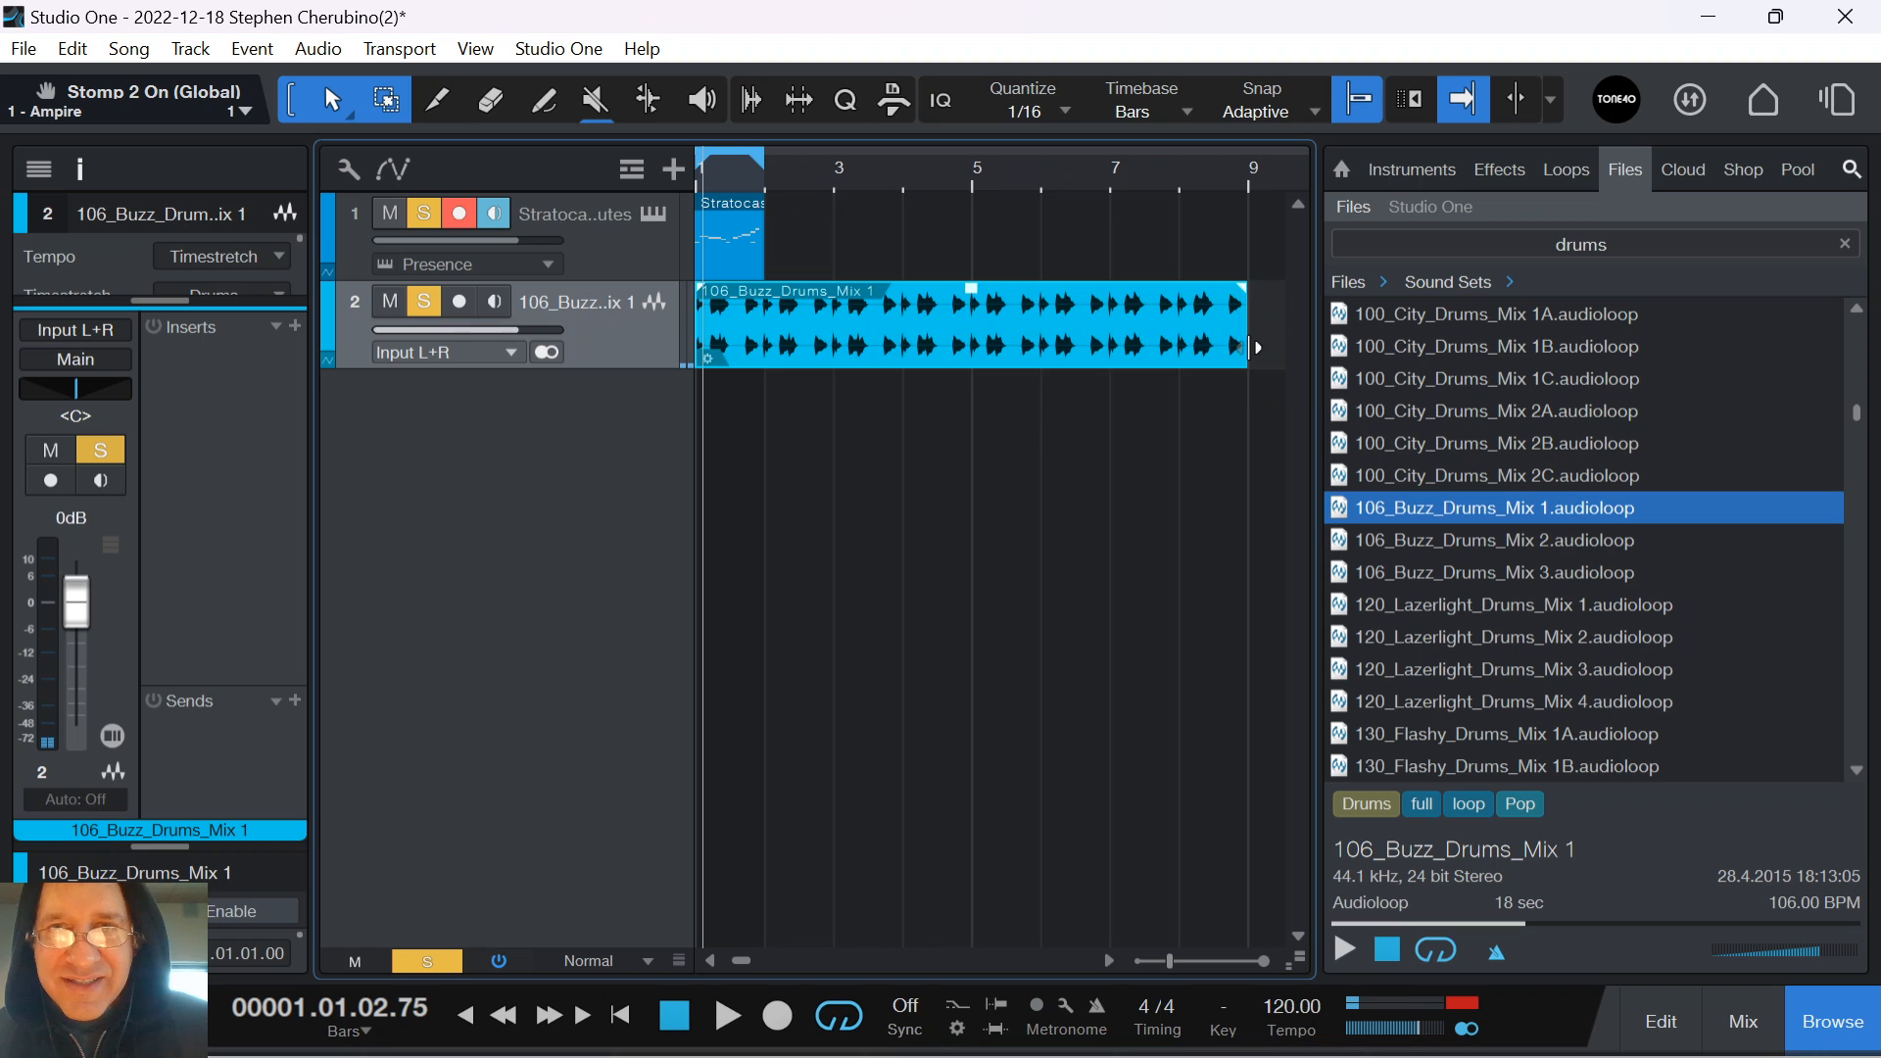
pyautogui.moveTo(1249, 348); pyautogui.dragTo(773, 323)
pyautogui.moveTo(747, 194); pyautogui.dragTo(1044, 262)
# Add the PreSonus Mai Tai synth to the song as a new instrument track
pyautogui.click(1431, 171)
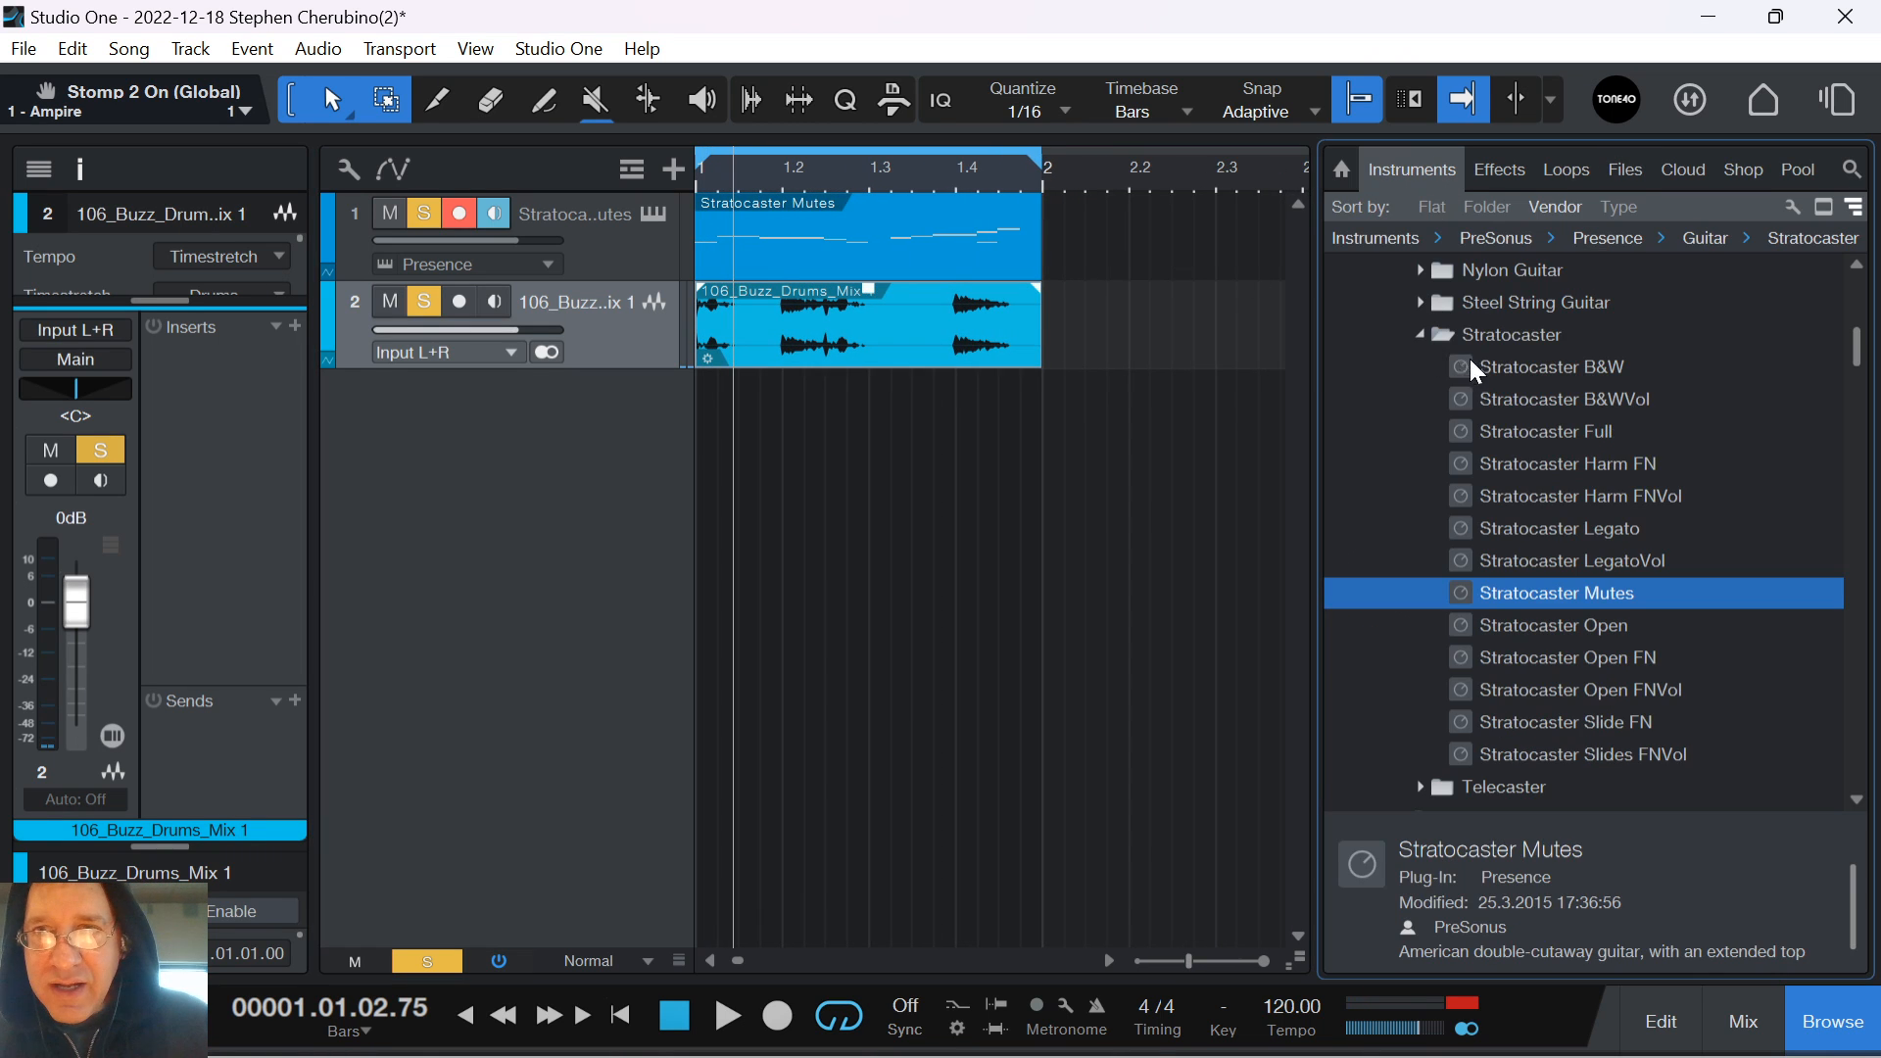
pyautogui.click(1421, 335)
pyautogui.scroll(7, 1438, 377)
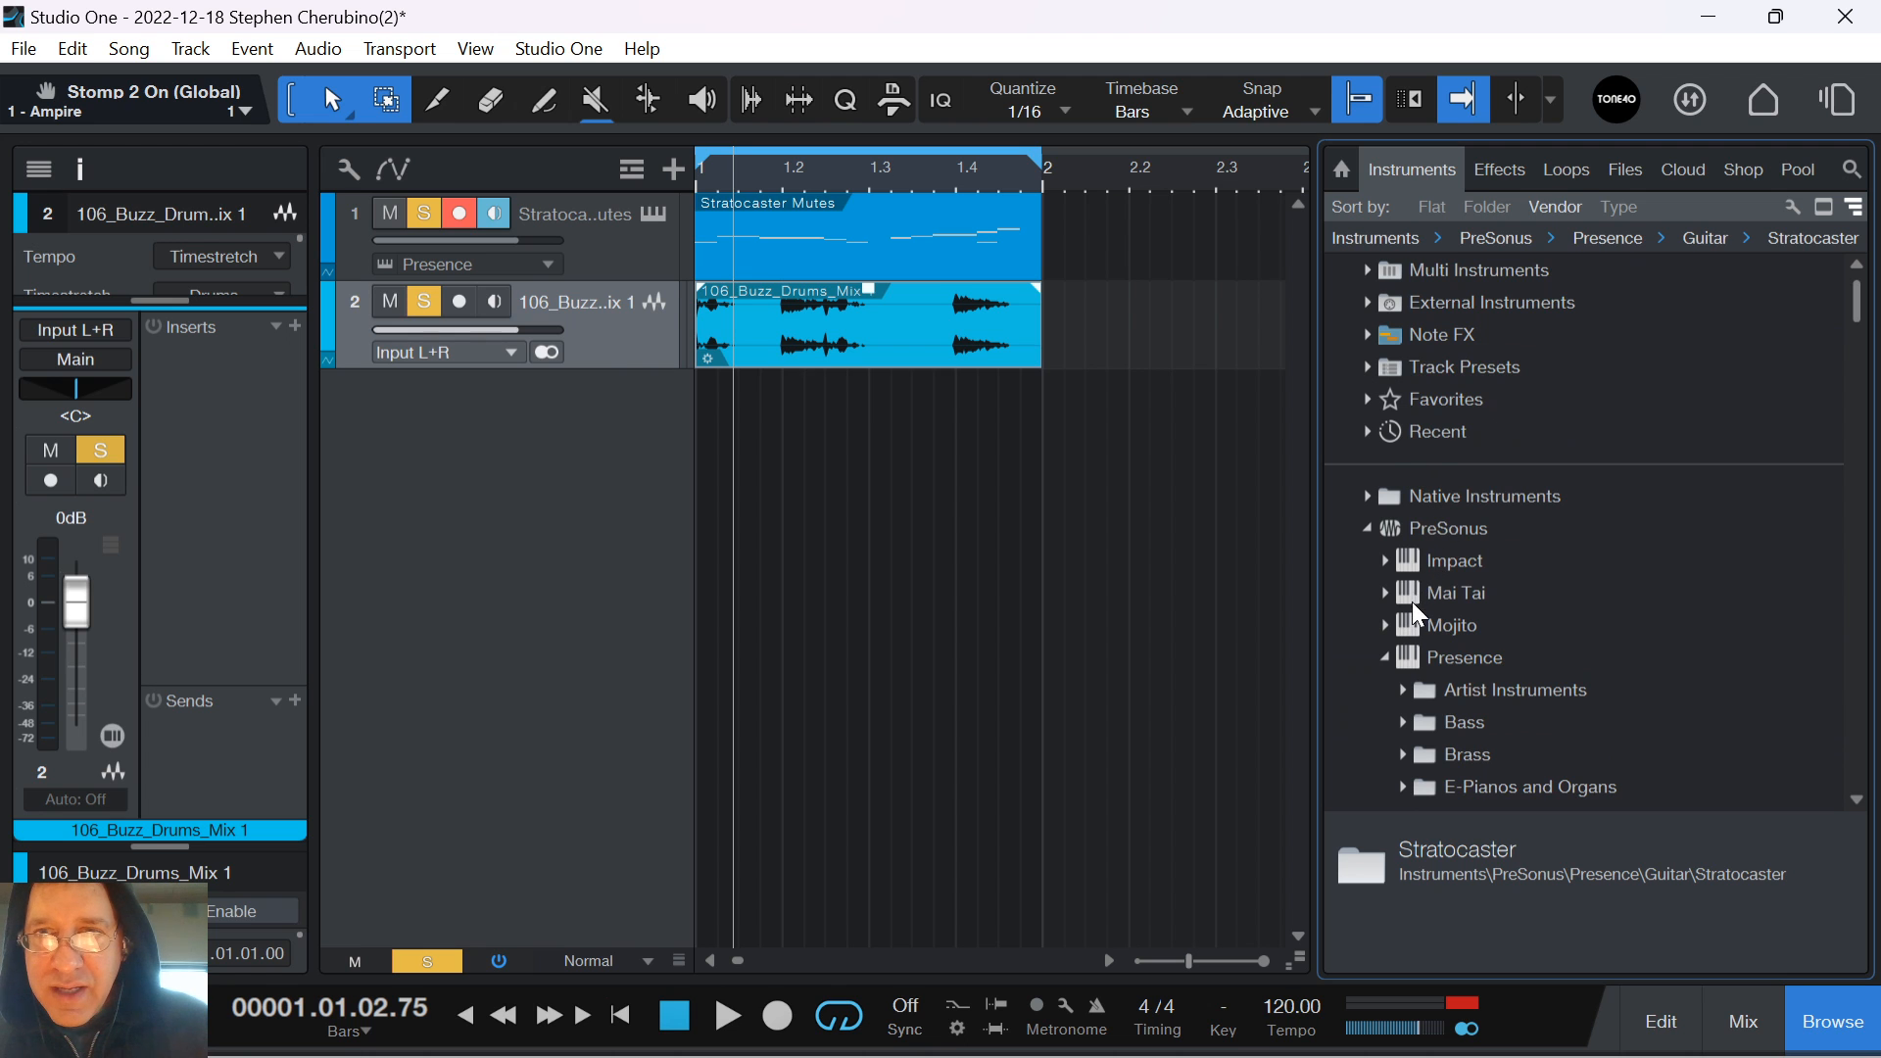
pyautogui.moveTo(1413, 595); pyautogui.dragTo(849, 525)
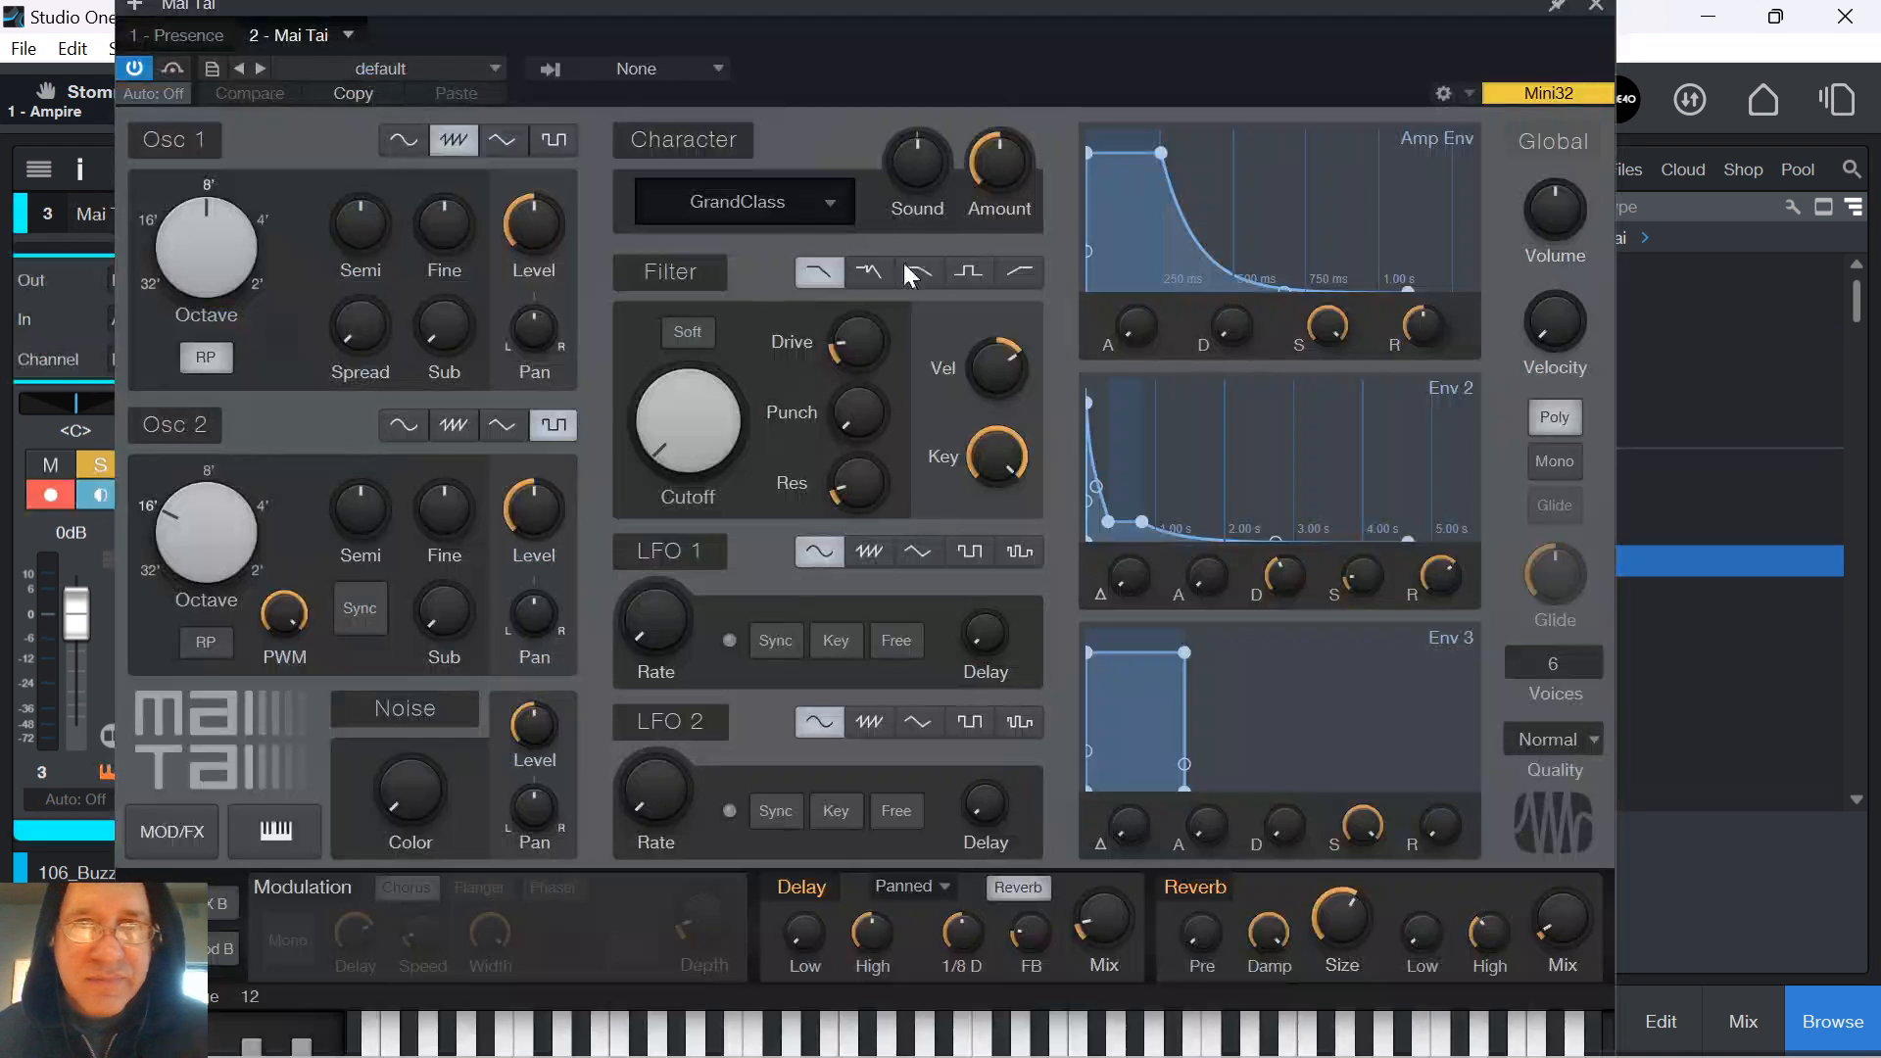
# Load the Bass - Monolog preset from Mai Tai's Bass folder
pyautogui.click(372, 69)
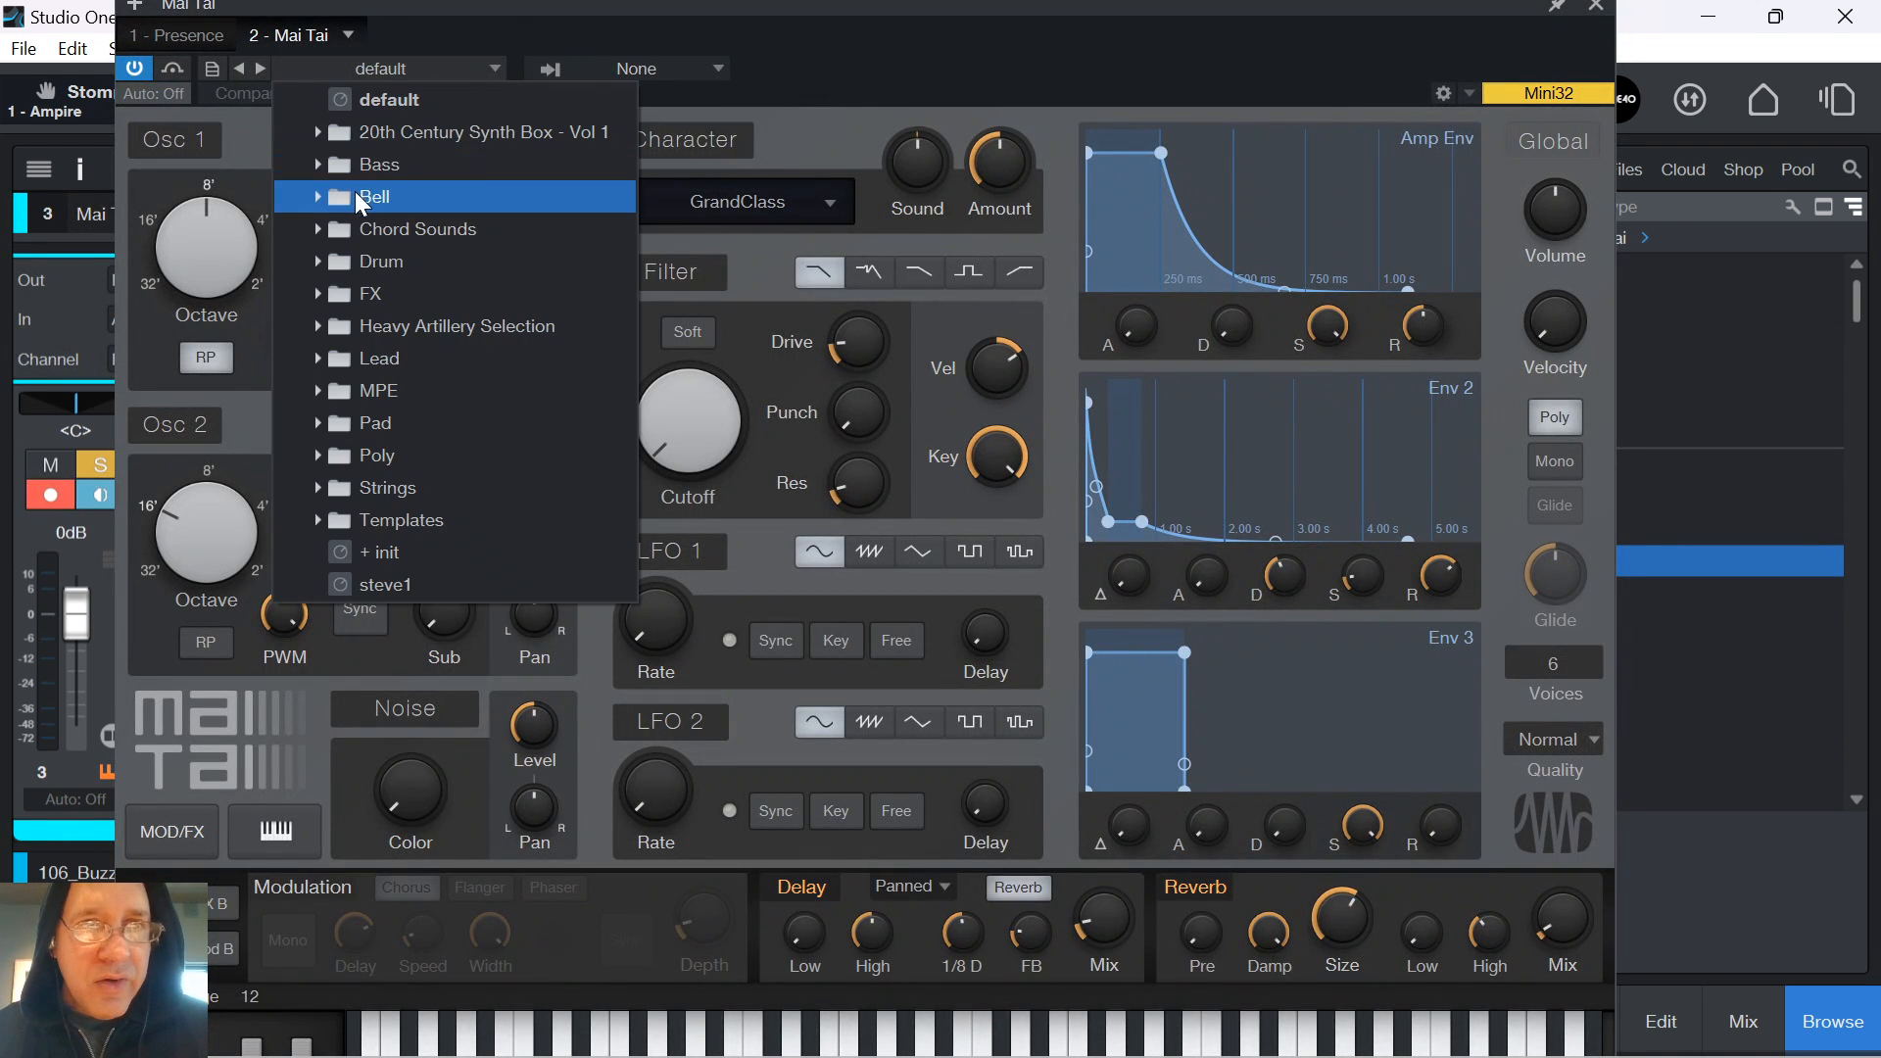
pyautogui.click(329, 163)
pyautogui.scroll(-2, 464, 372)
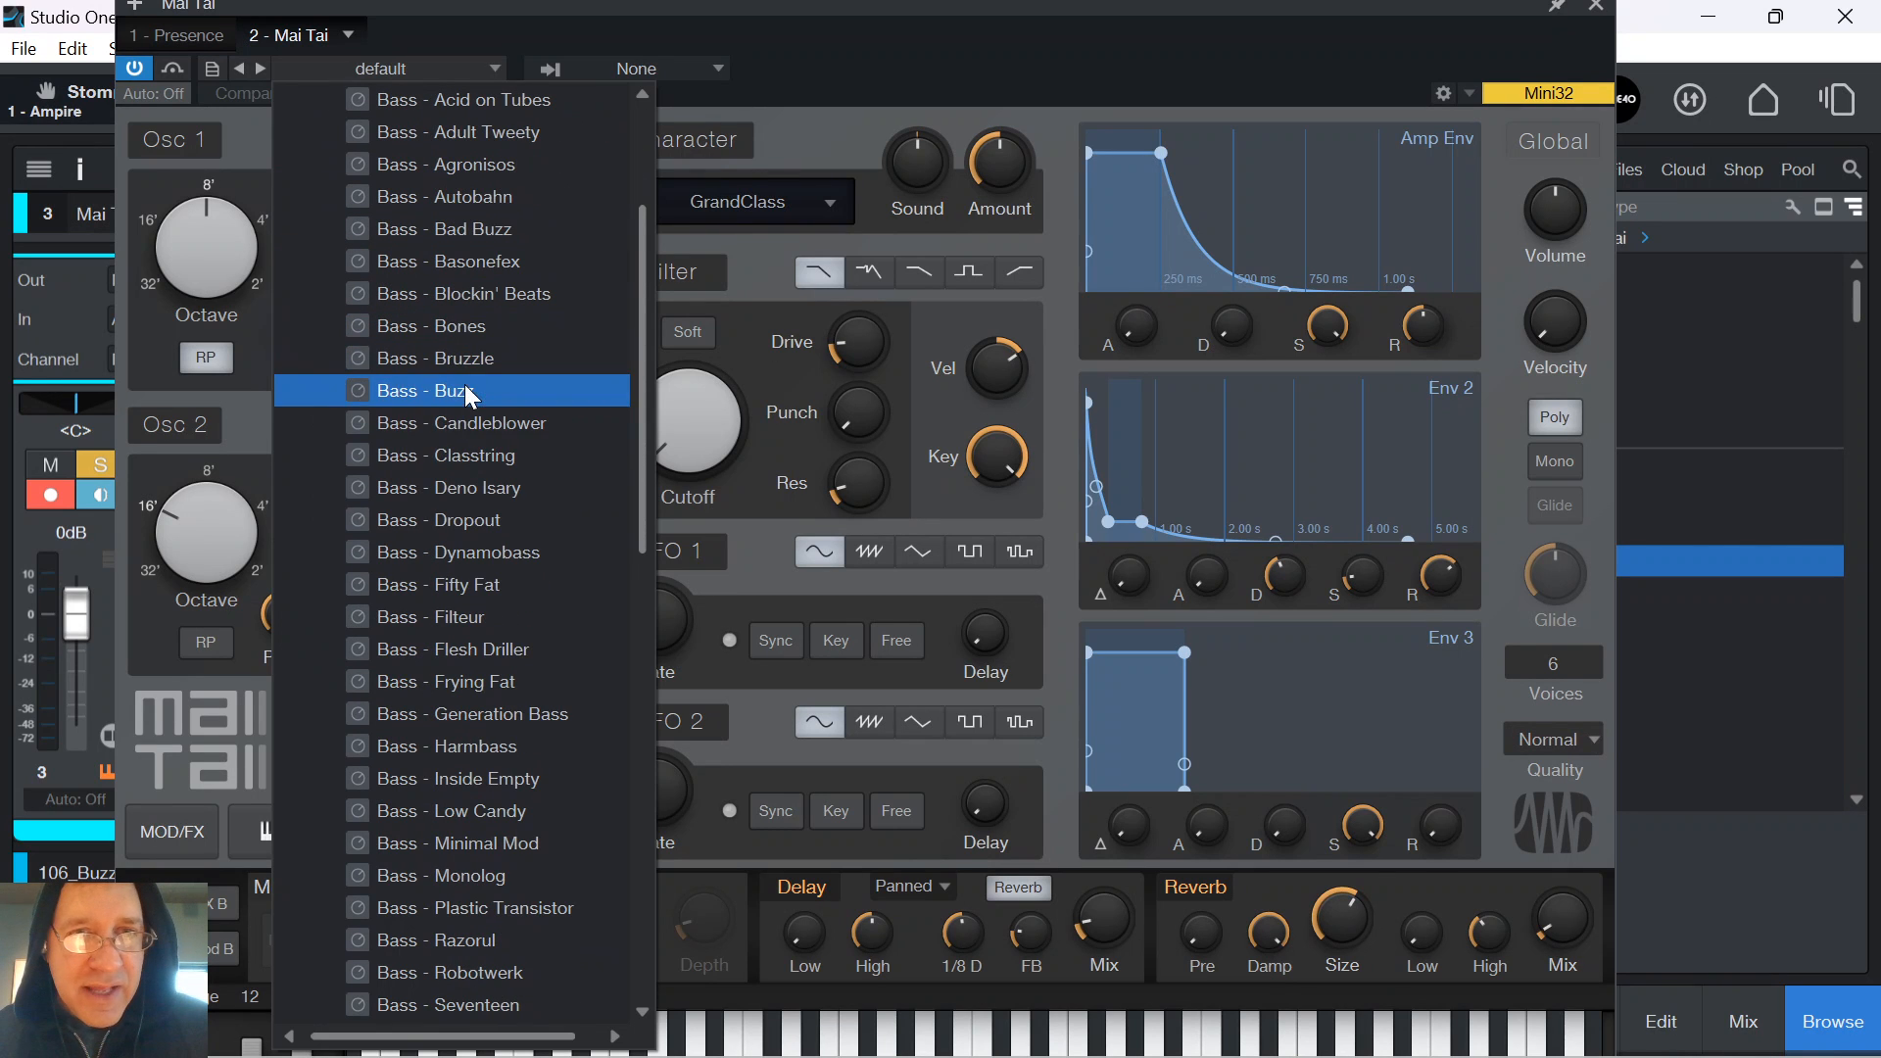
pyautogui.scroll(-2, 511, 460)
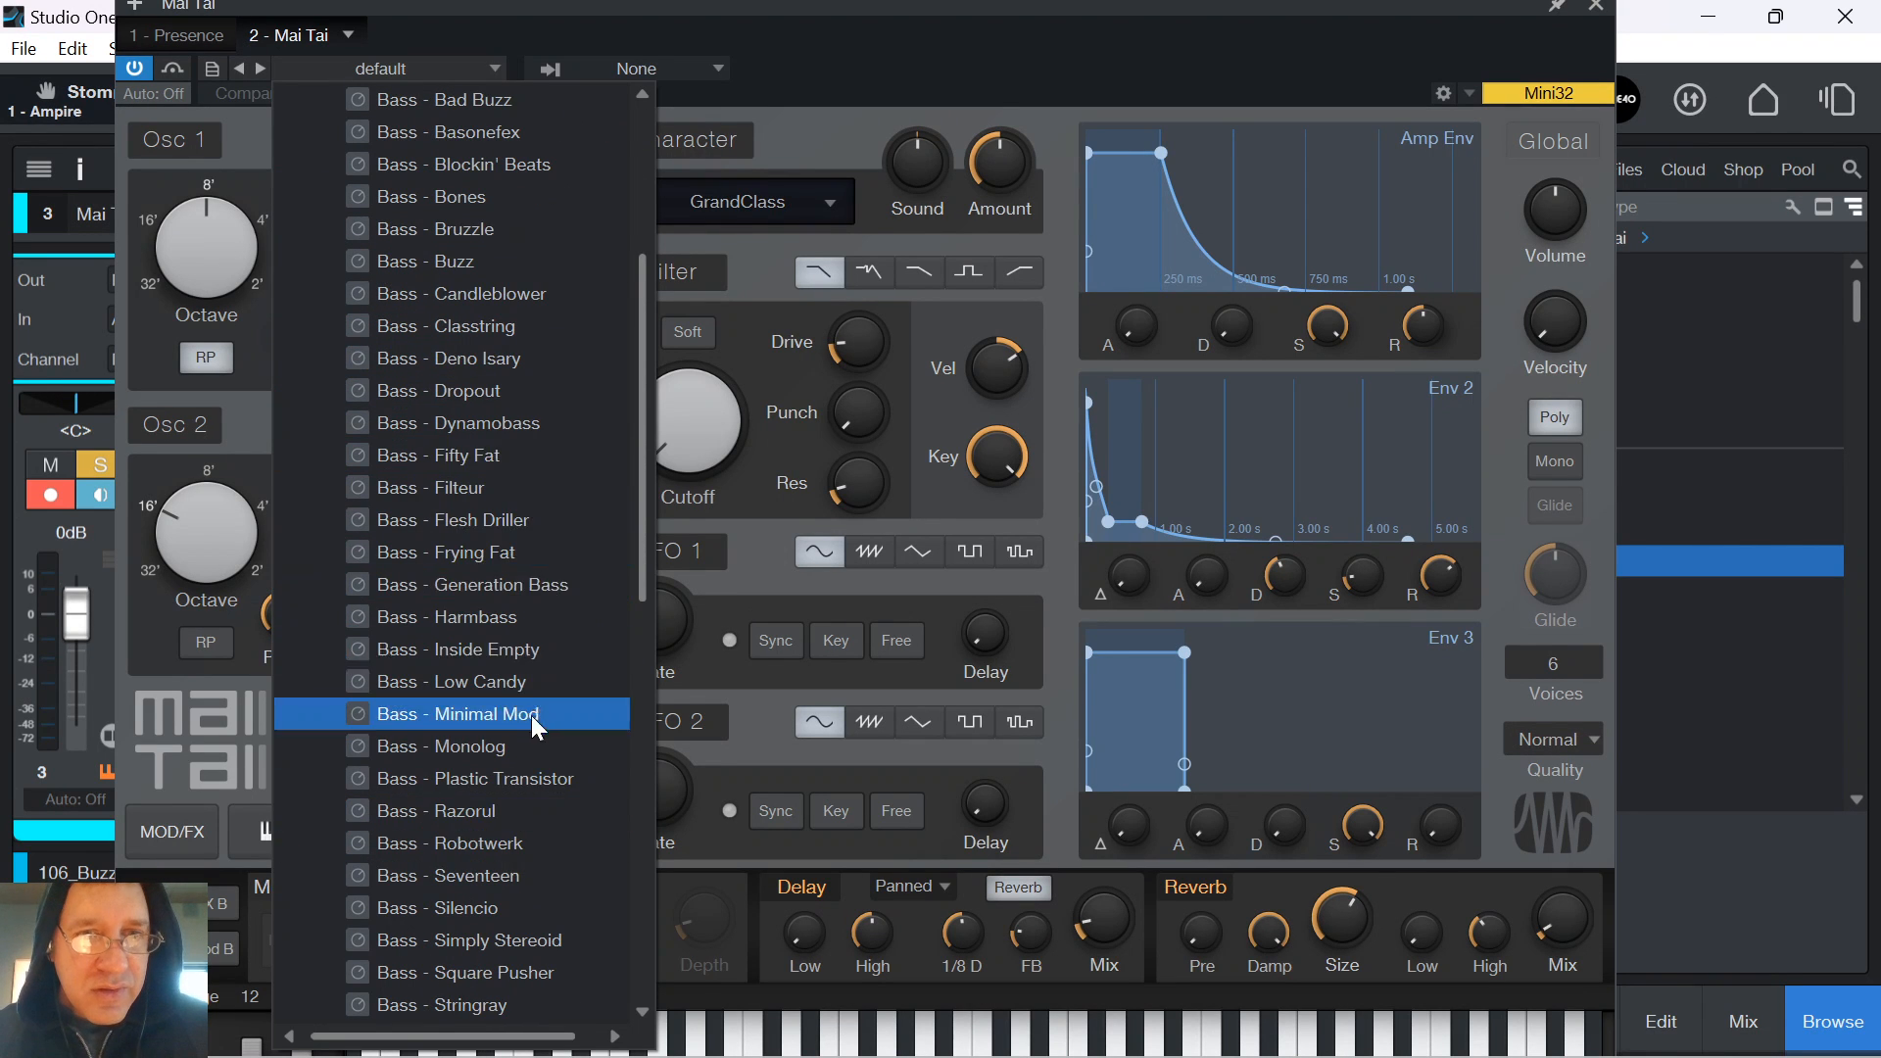
pyautogui.scroll(4, 534, 656)
pyautogui.scroll(-10, 506, 367)
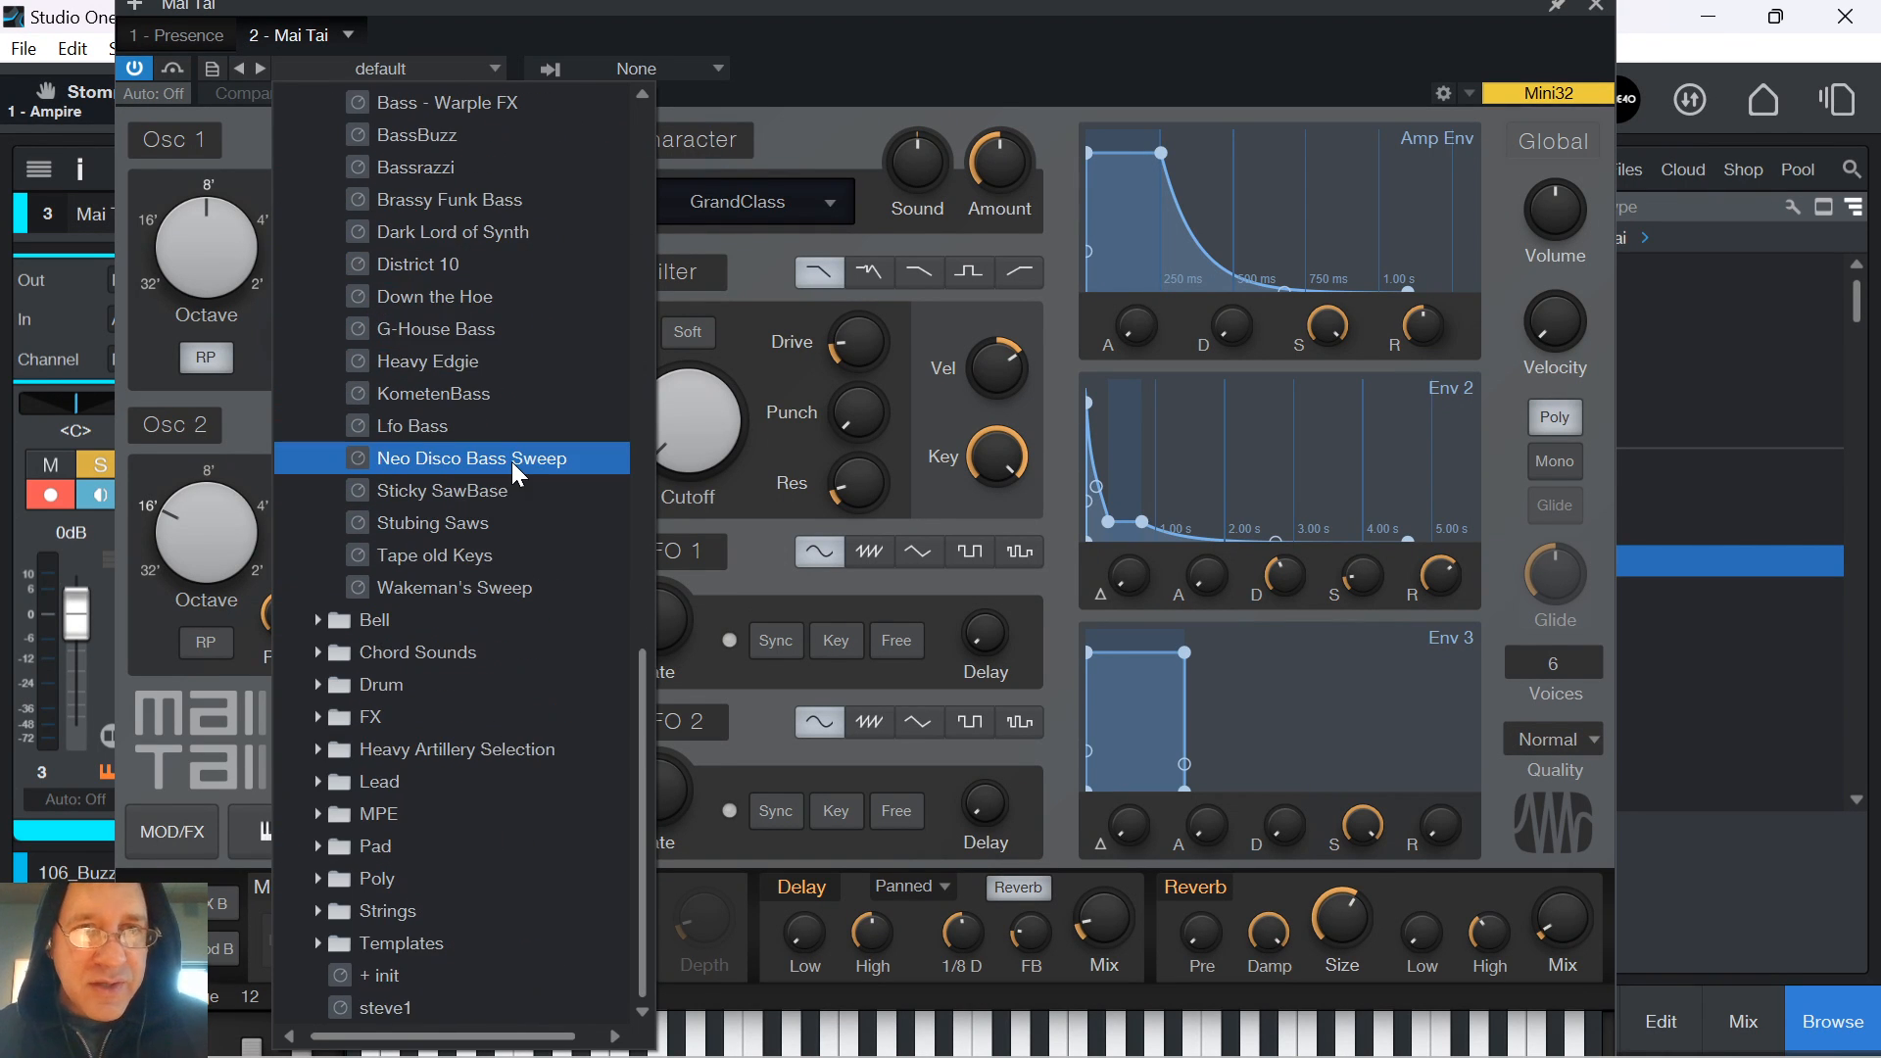
pyautogui.scroll(5, 480, 352)
pyautogui.scroll(3, 487, 339)
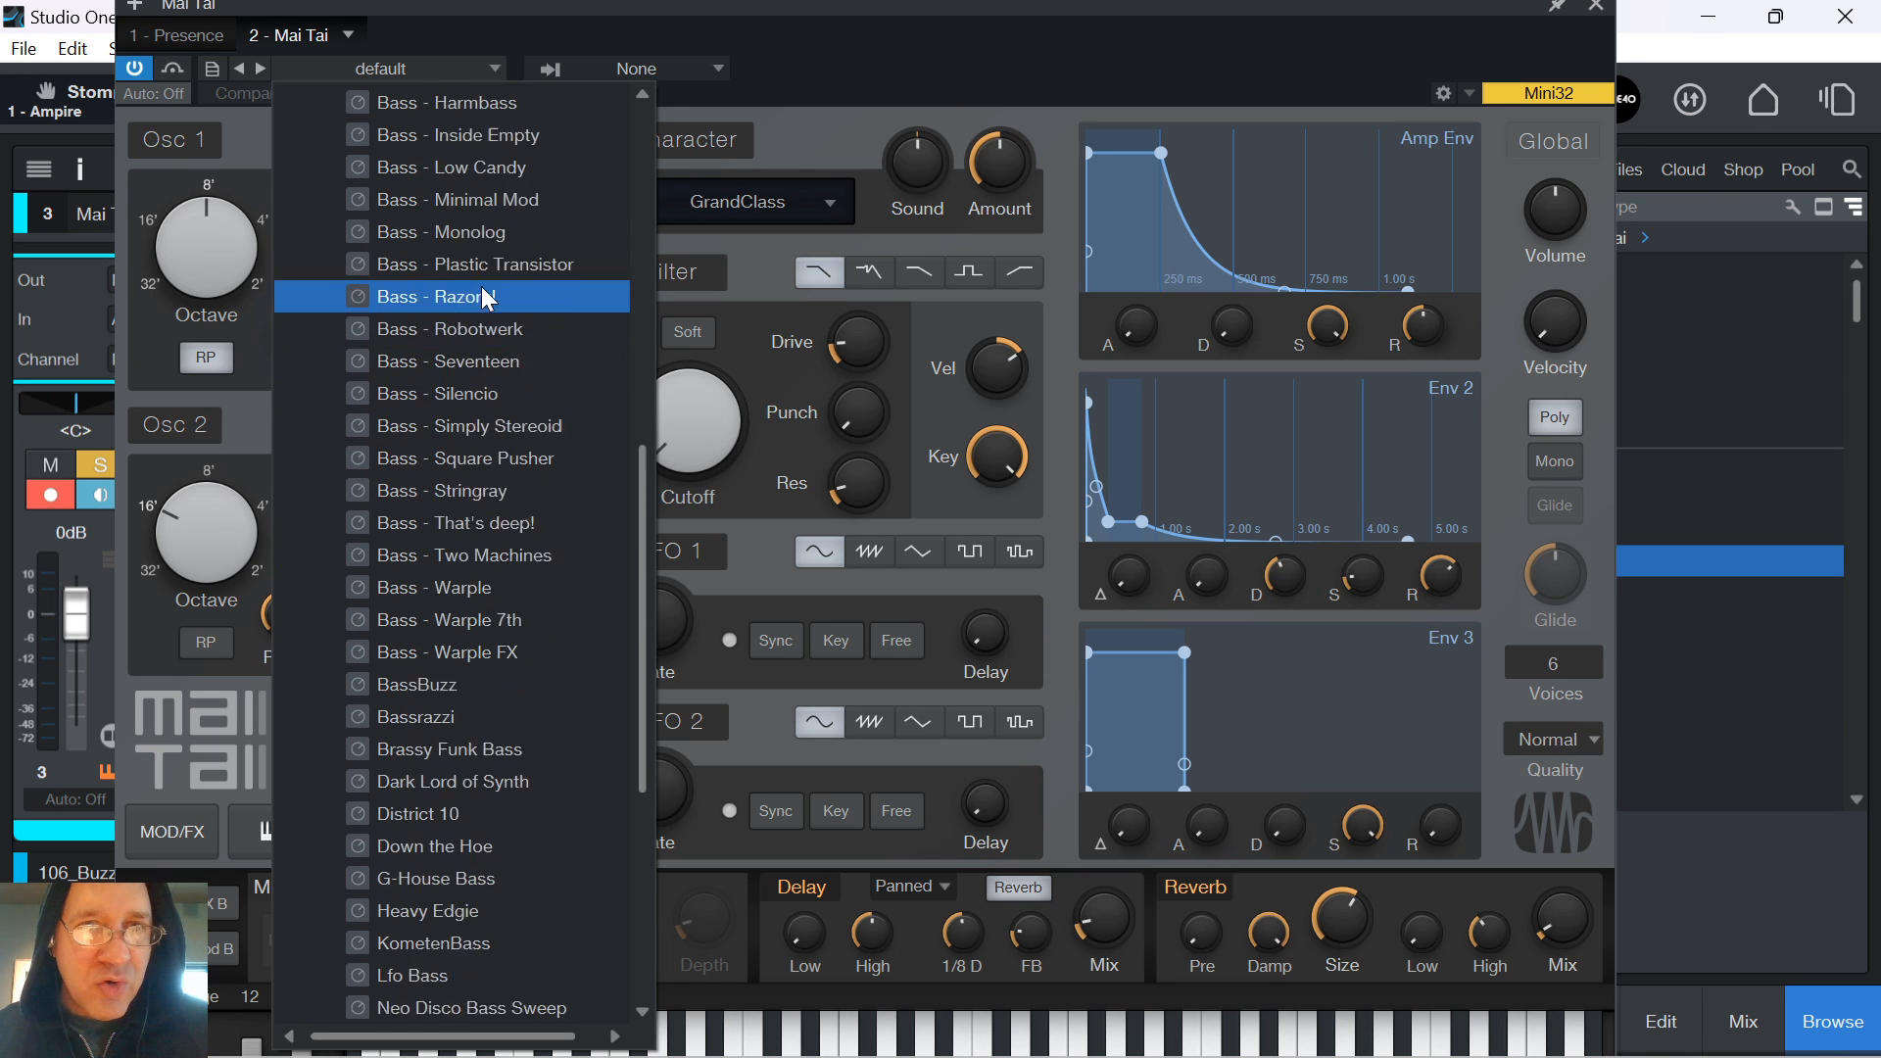
pyautogui.click(488, 269)
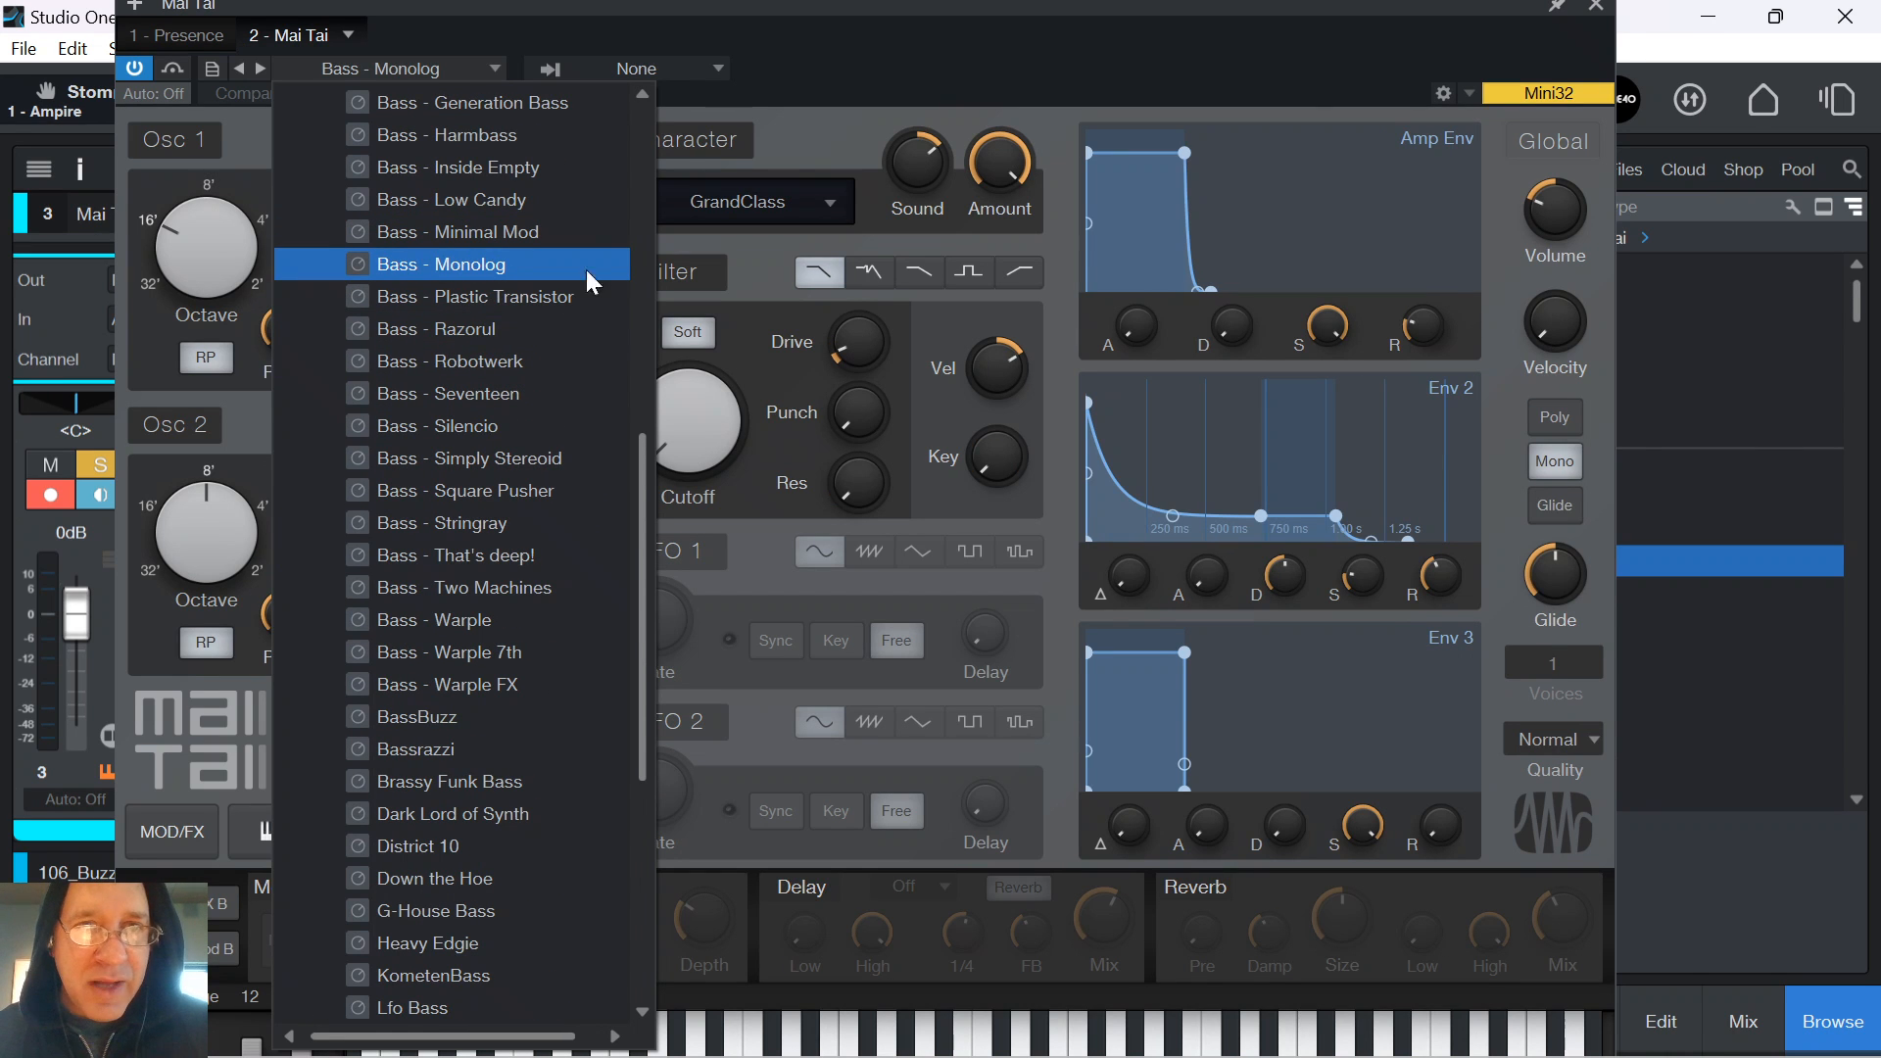
# Audition the bass preset on Mai Tai's on-screen keyboard and close the instrument window
pyautogui.click(911, 1034)
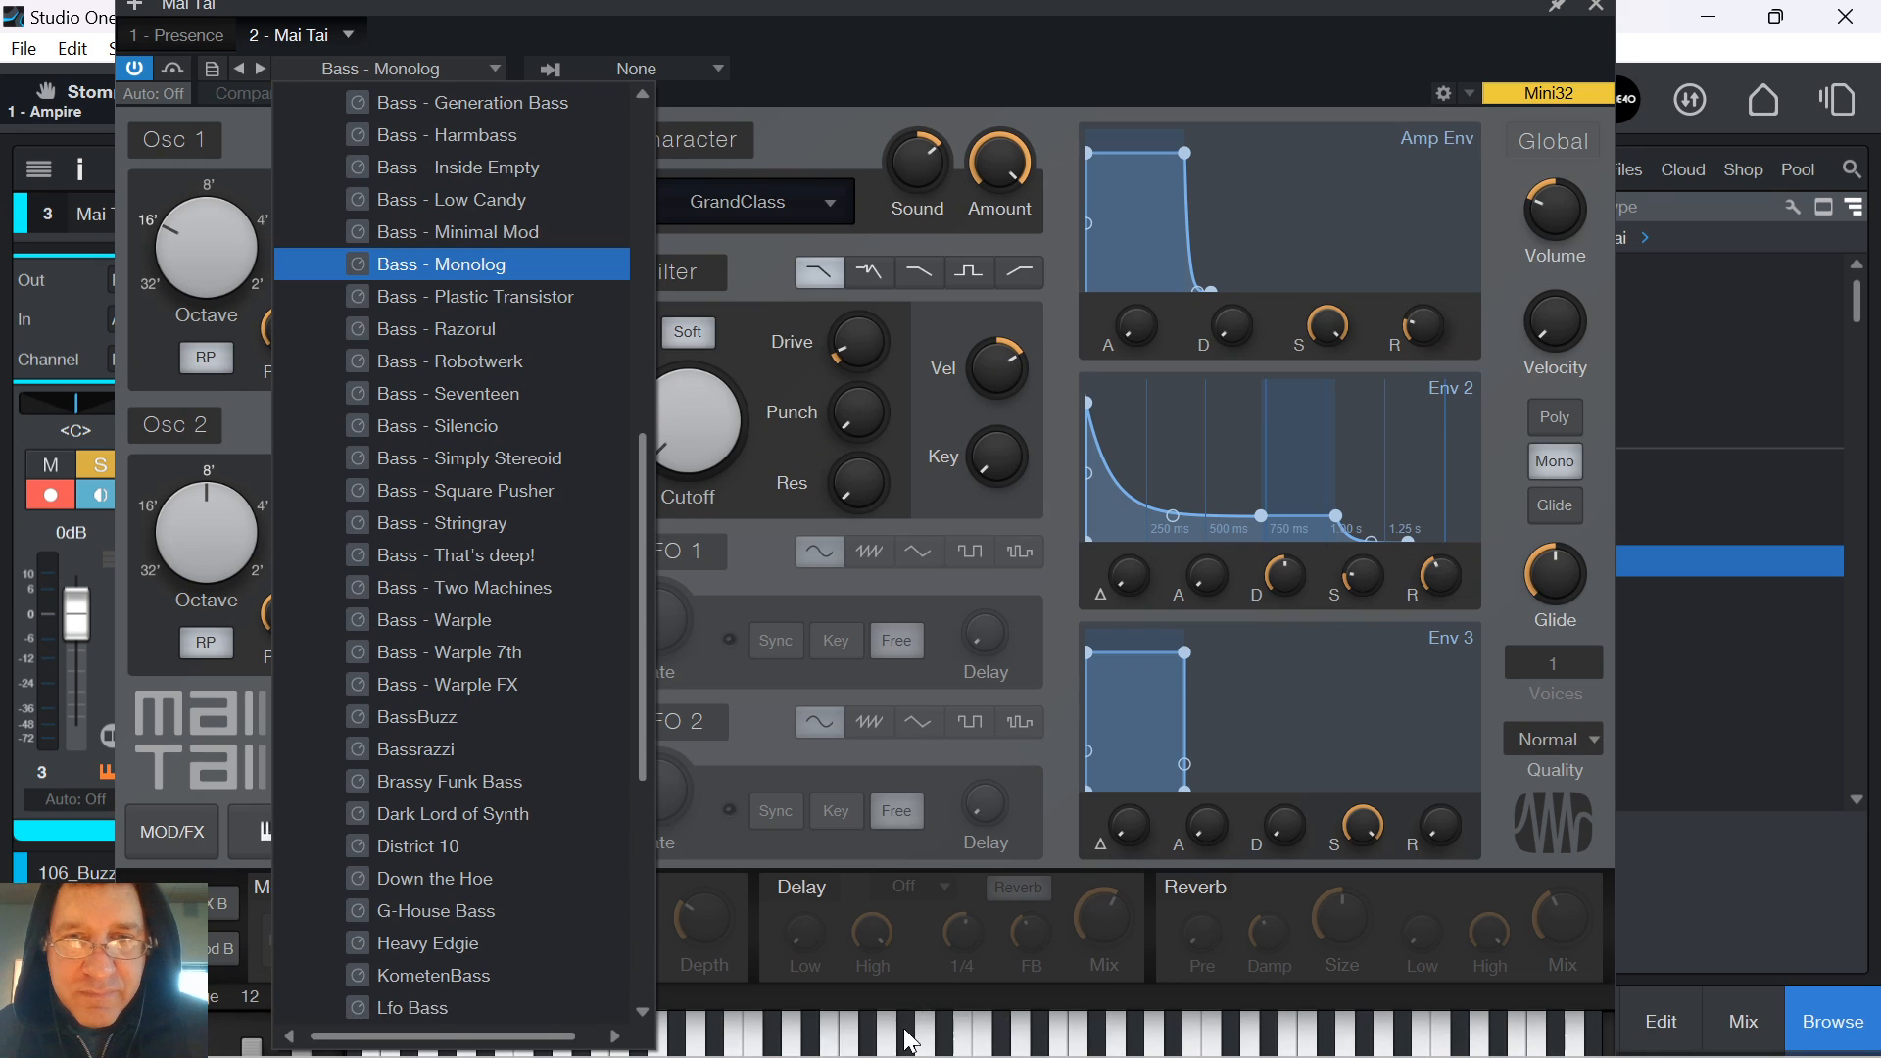
pyautogui.click(889, 1043)
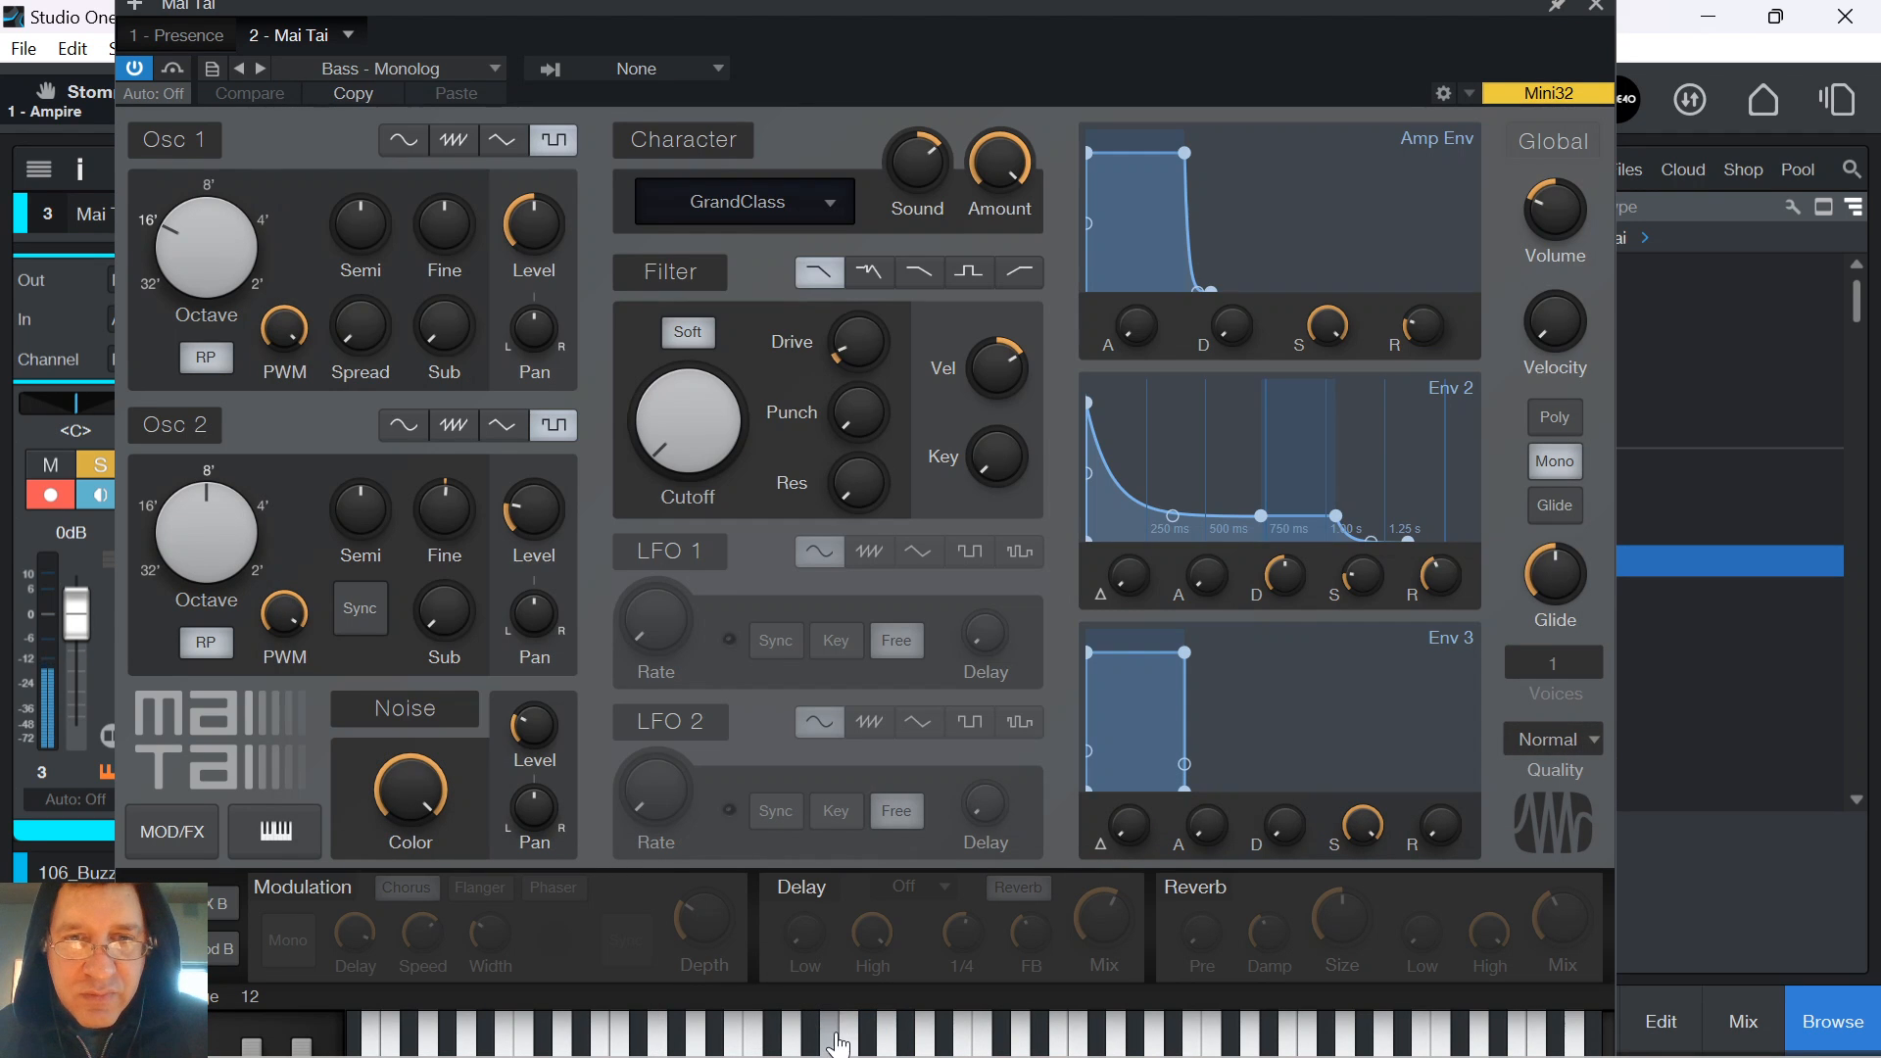
pyautogui.click(1597, 10)
# Create an empty one-bar part on the Mai Tai track and open it in the note editor around C 2
pyautogui.doubleClick(732, 456)
pyautogui.doubleClick(734, 442)
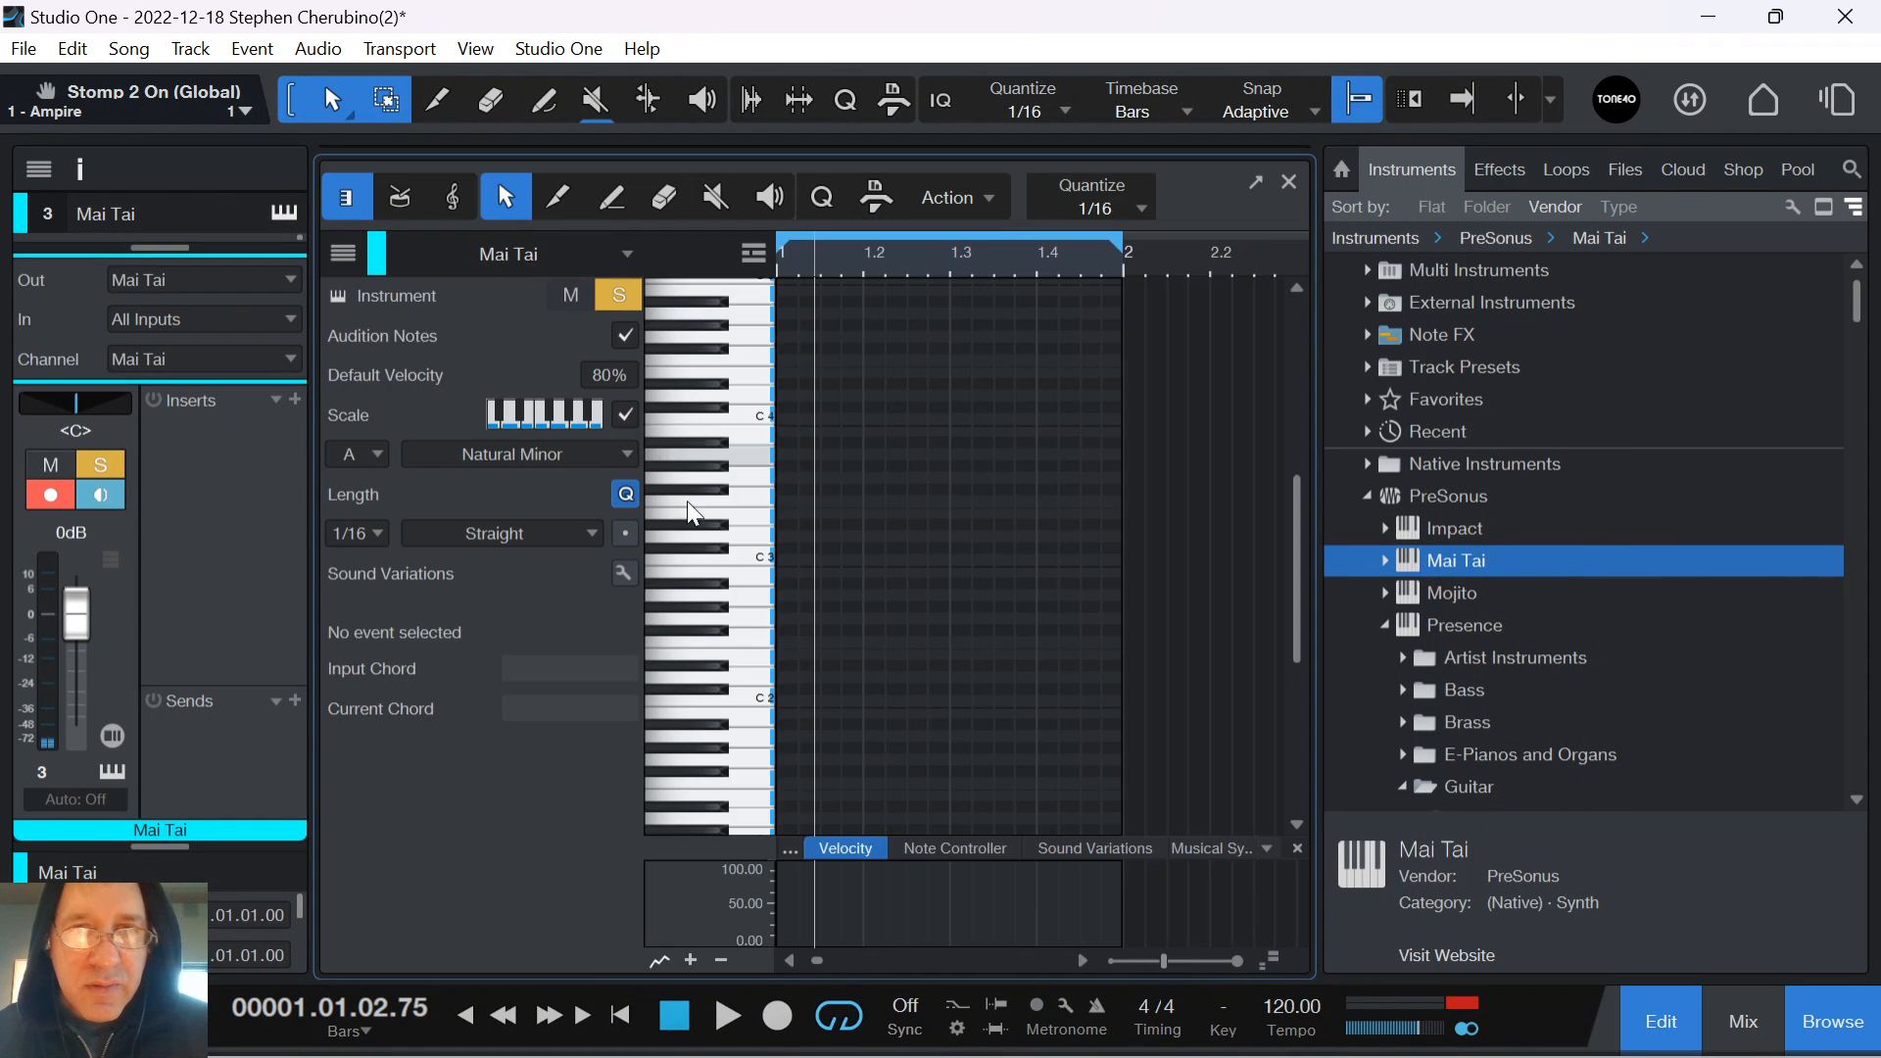
pyautogui.moveTo(691, 616); pyautogui.dragTo(799, 749)
pyautogui.moveTo(795, 269); pyautogui.dragTo(960, 360)
pyautogui.moveTo(771, 740); pyautogui.dragTo(759, 734)
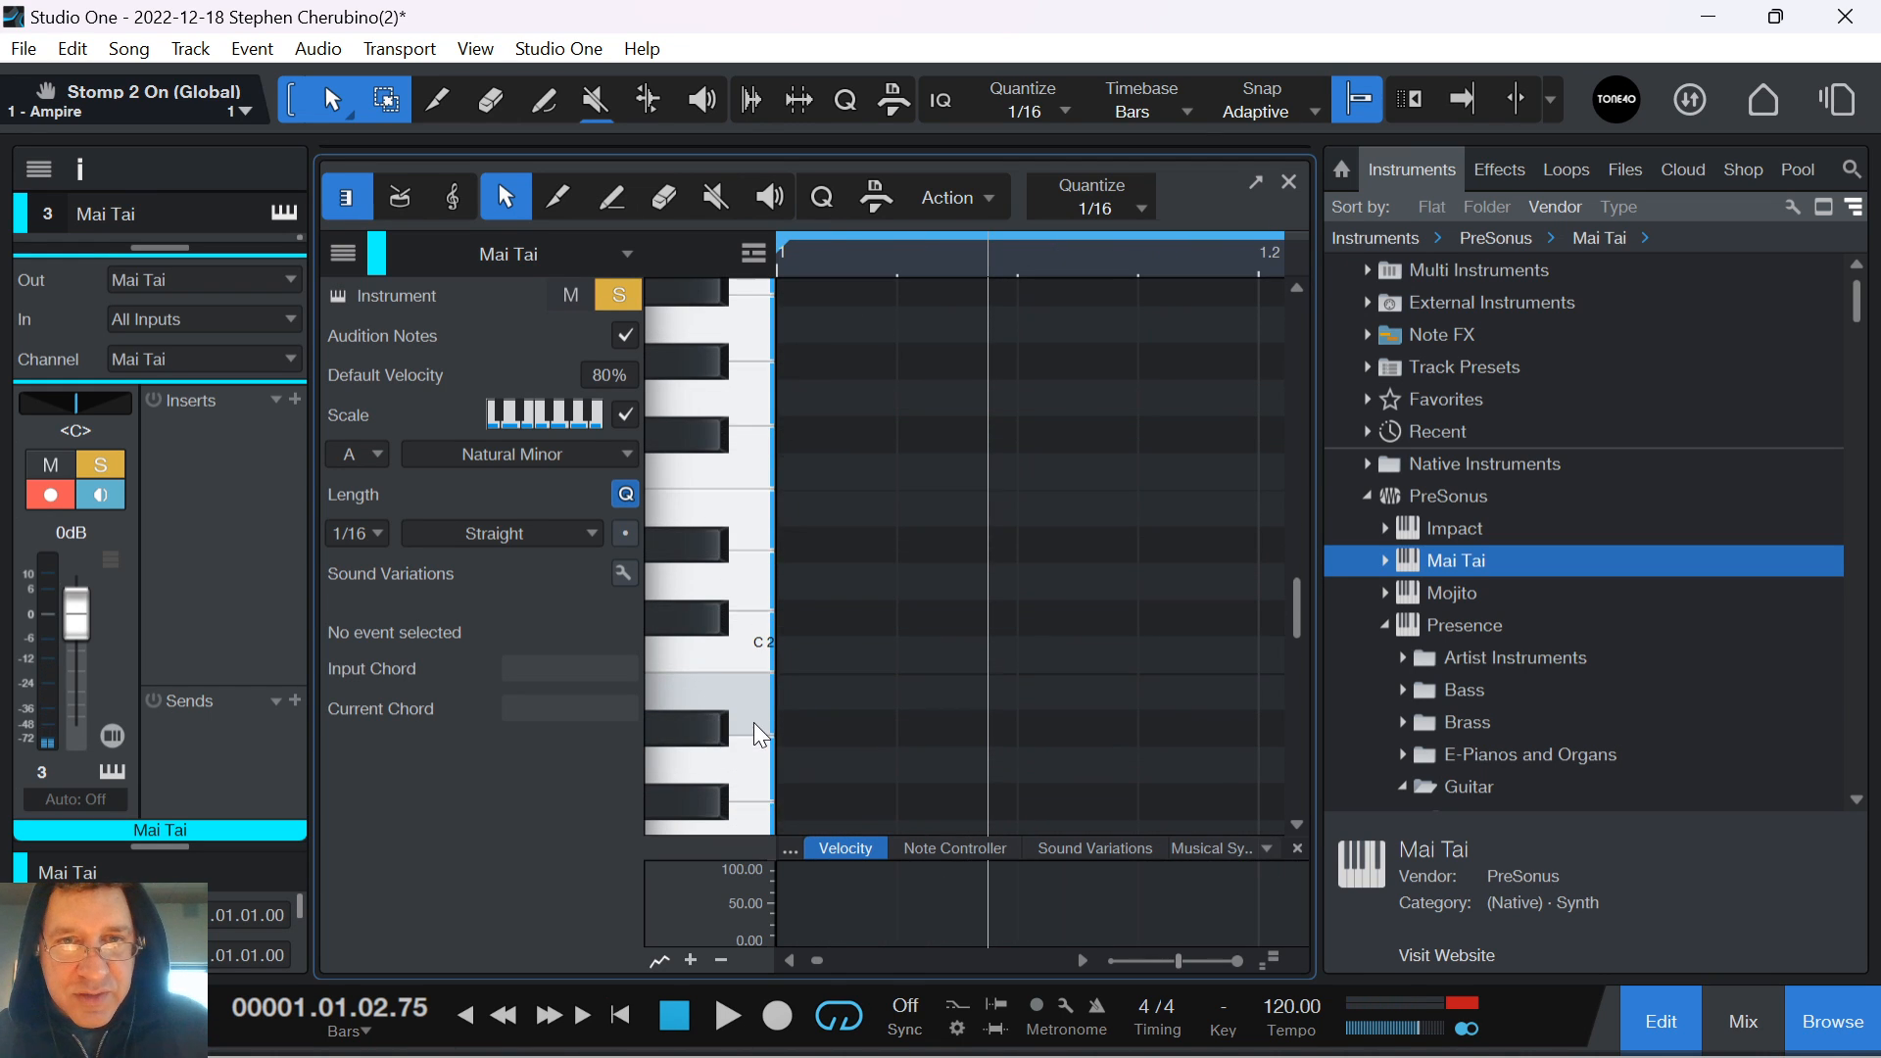
# Draw 1/16 A 1 notes at 1.1.1, 1.1.2 and 1.2.2 in the Mai Tai part, hiding the track inspector
pyautogui.click(786, 771)
pyautogui.moveTo(891, 270); pyautogui.dragTo(813, 282)
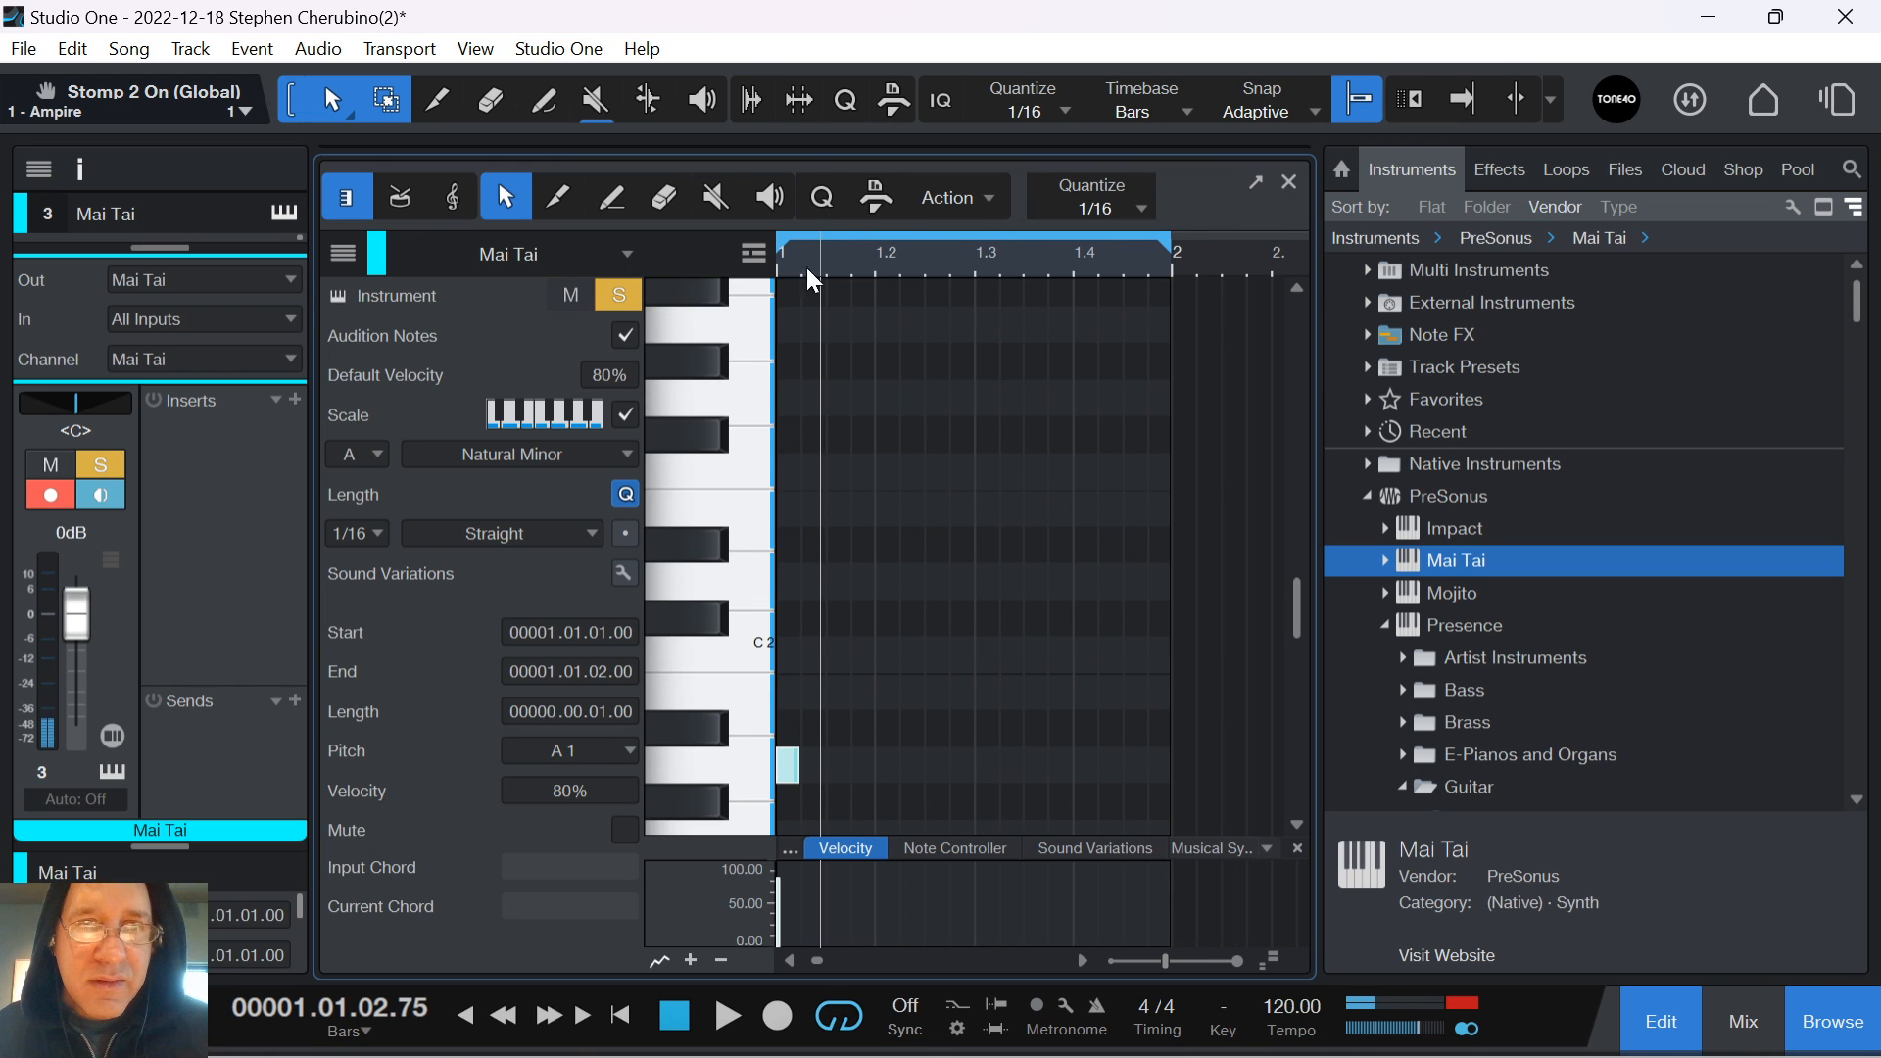
pyautogui.press('F4')
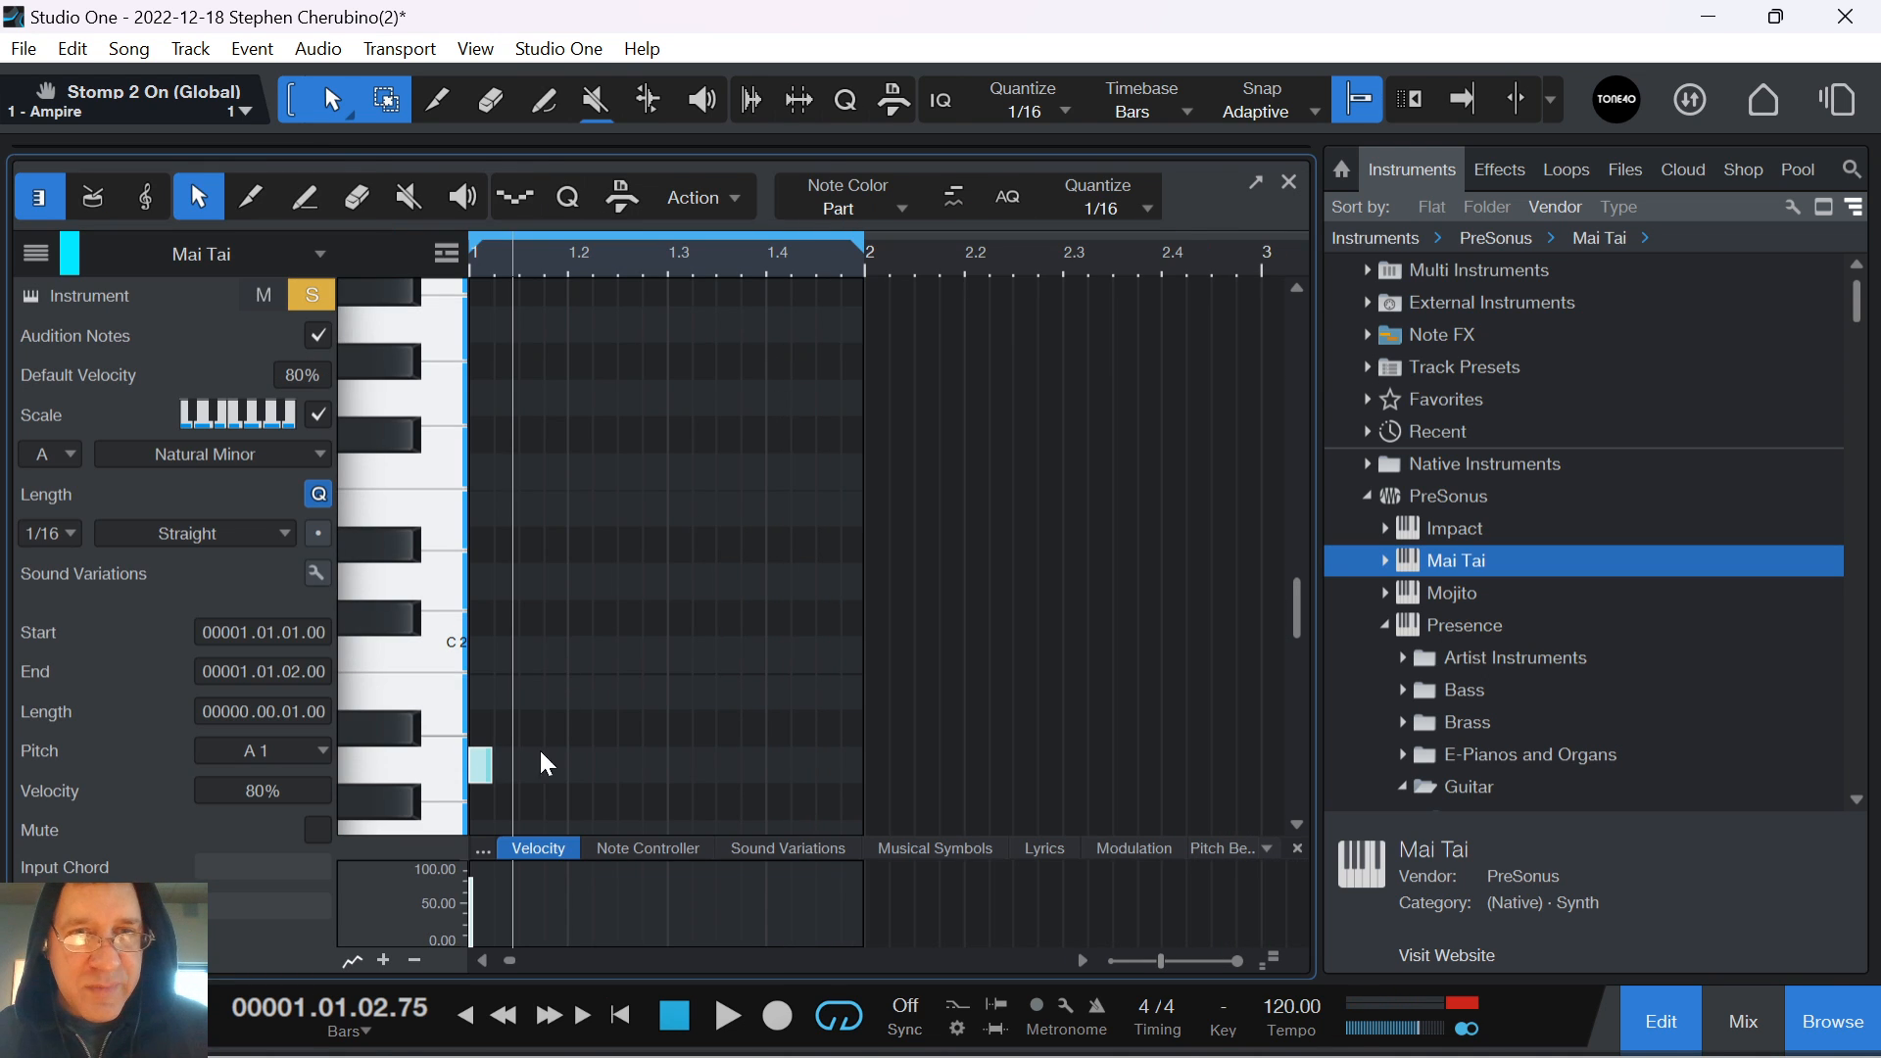
pyautogui.moveTo(508, 254); pyautogui.dragTo(637, 294)
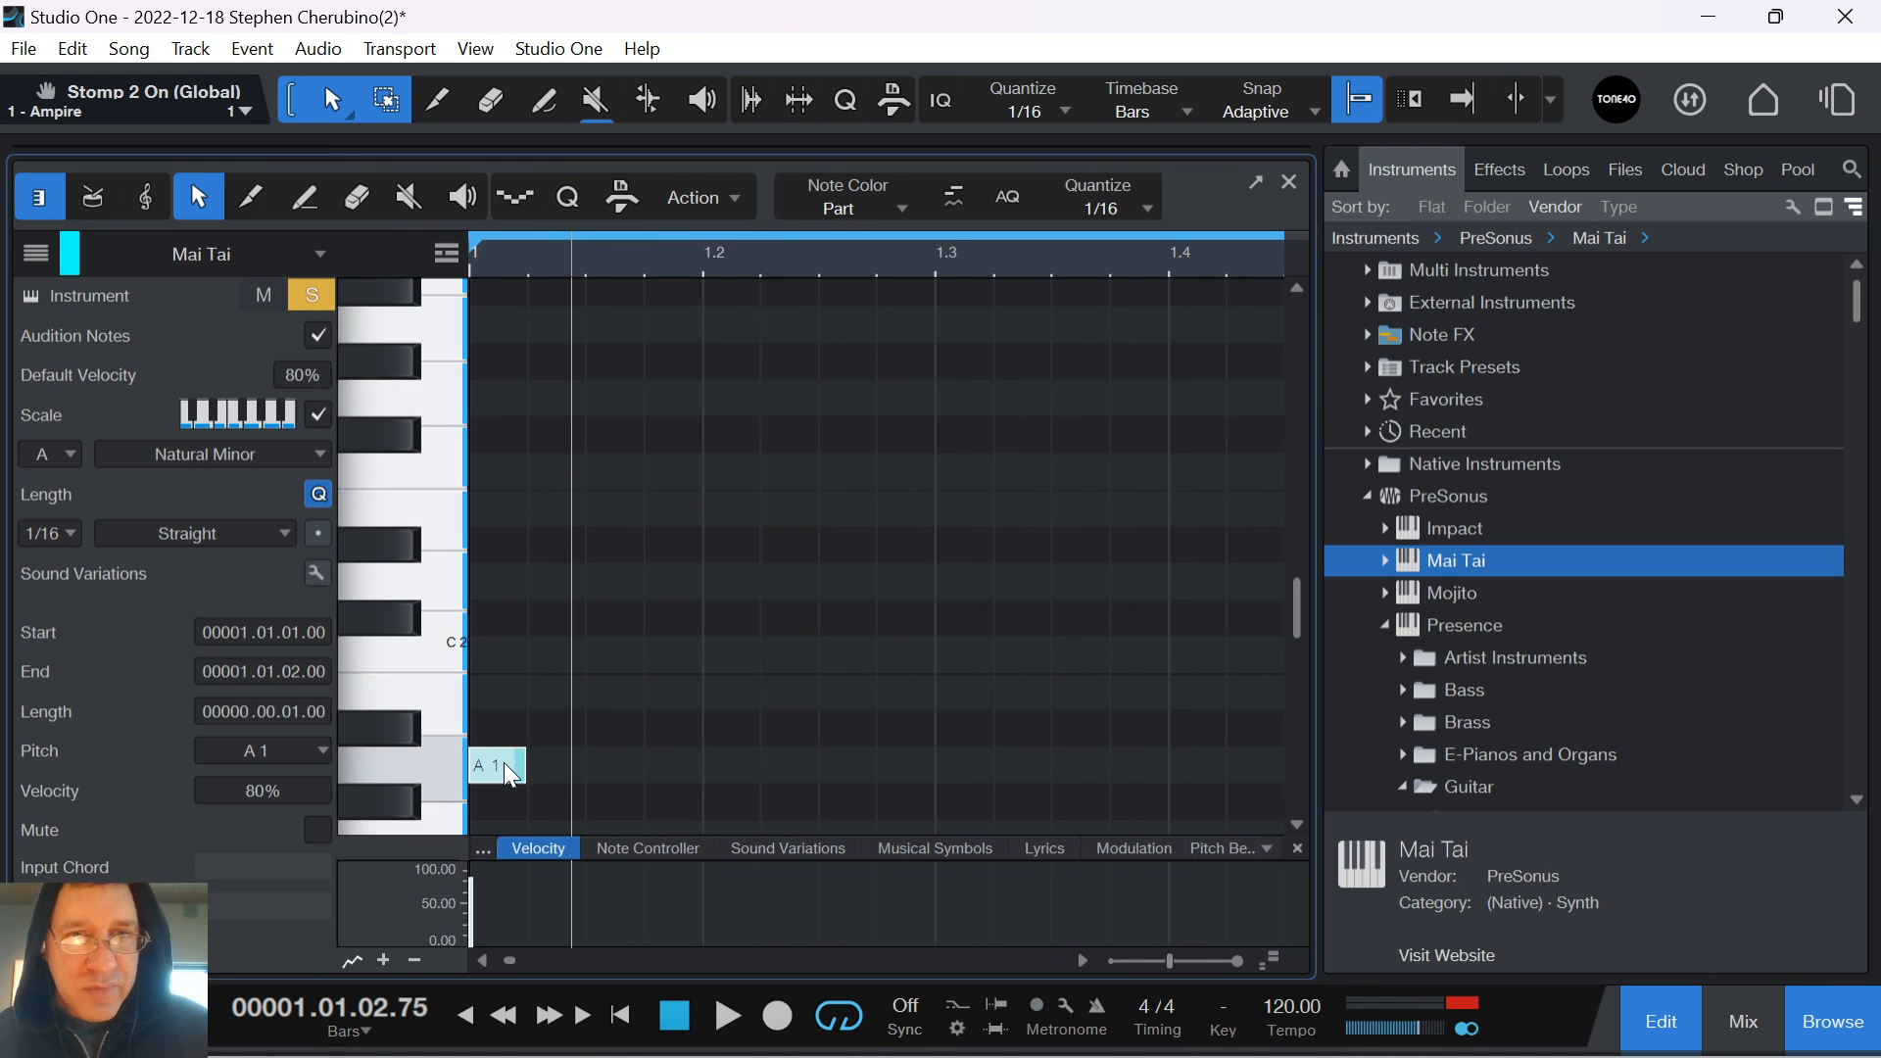
pyautogui.click(571, 774)
pyautogui.click(769, 765)
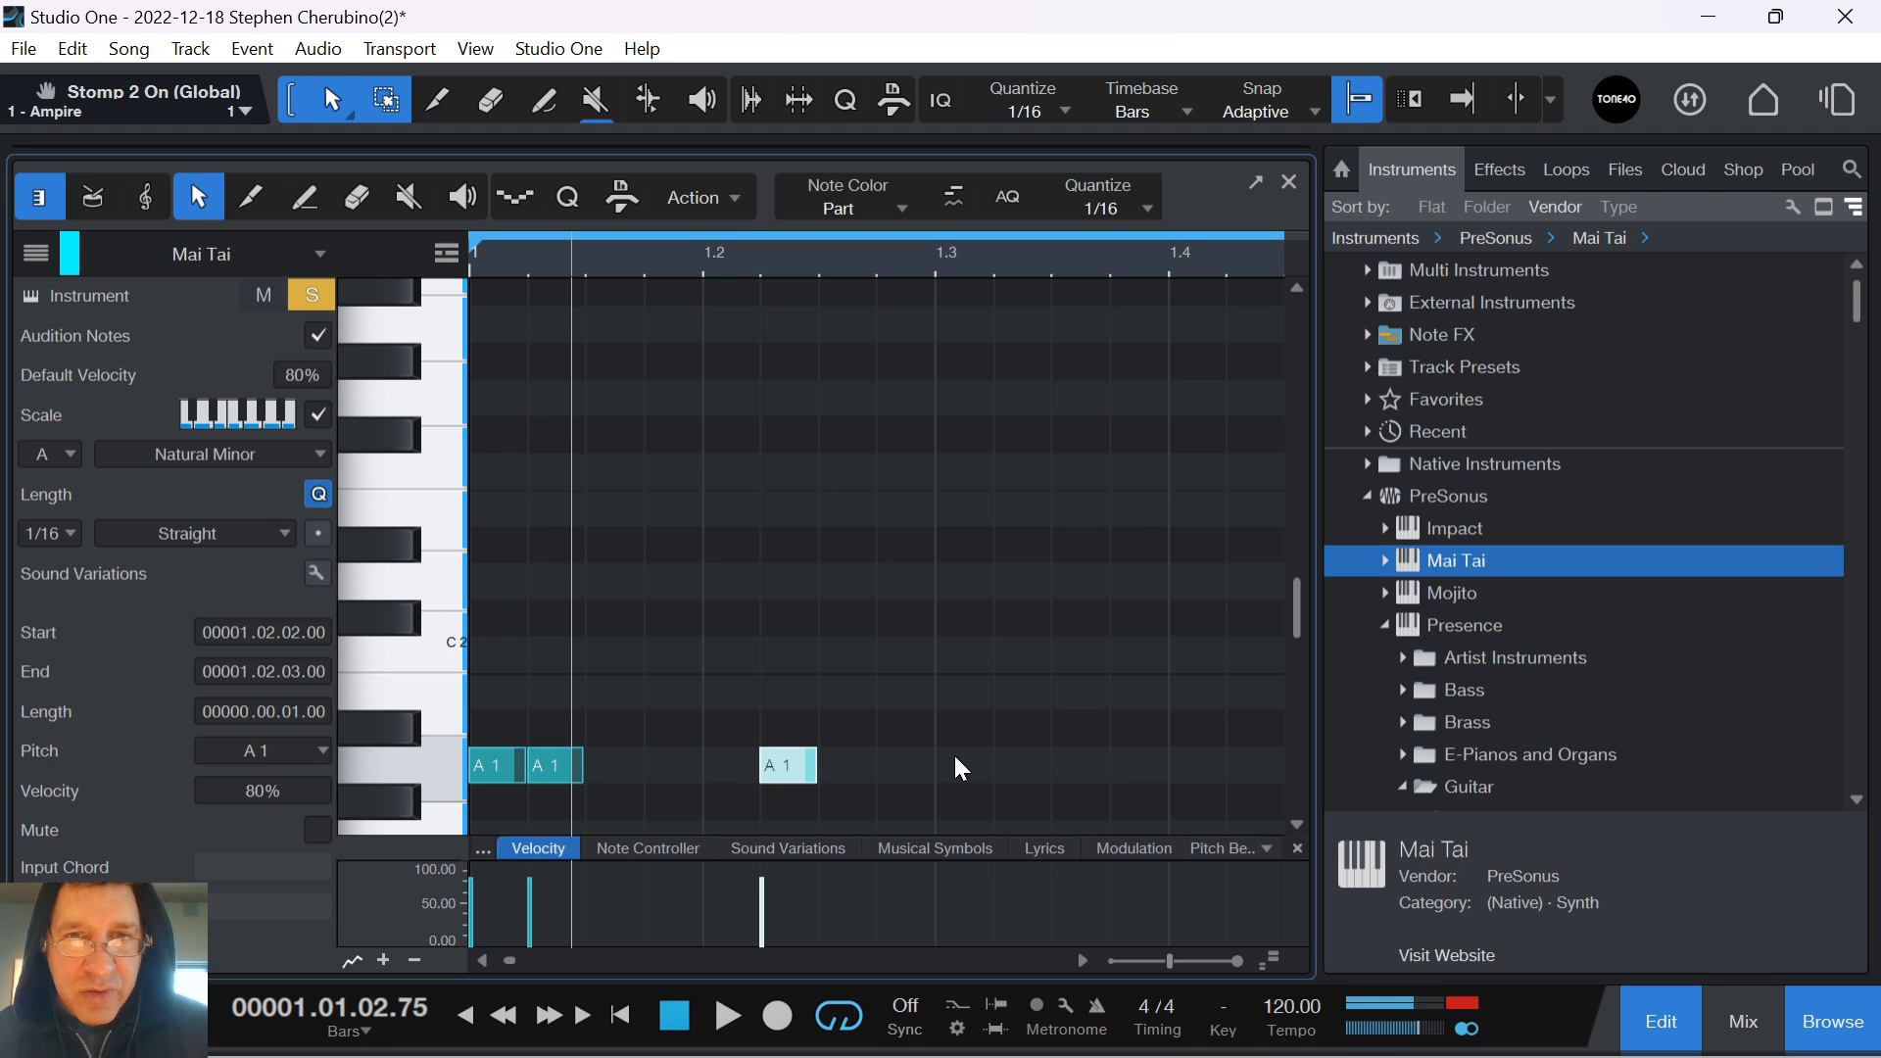
# Add 1/16 A 1 notes at 1.3.1, 1.3.2, 1.3.4, 1.4.1, 1.4.3 and 1.4.4, and start looped playback
pyautogui.click(959, 763)
pyautogui.click(1018, 765)
pyautogui.click(1136, 765)
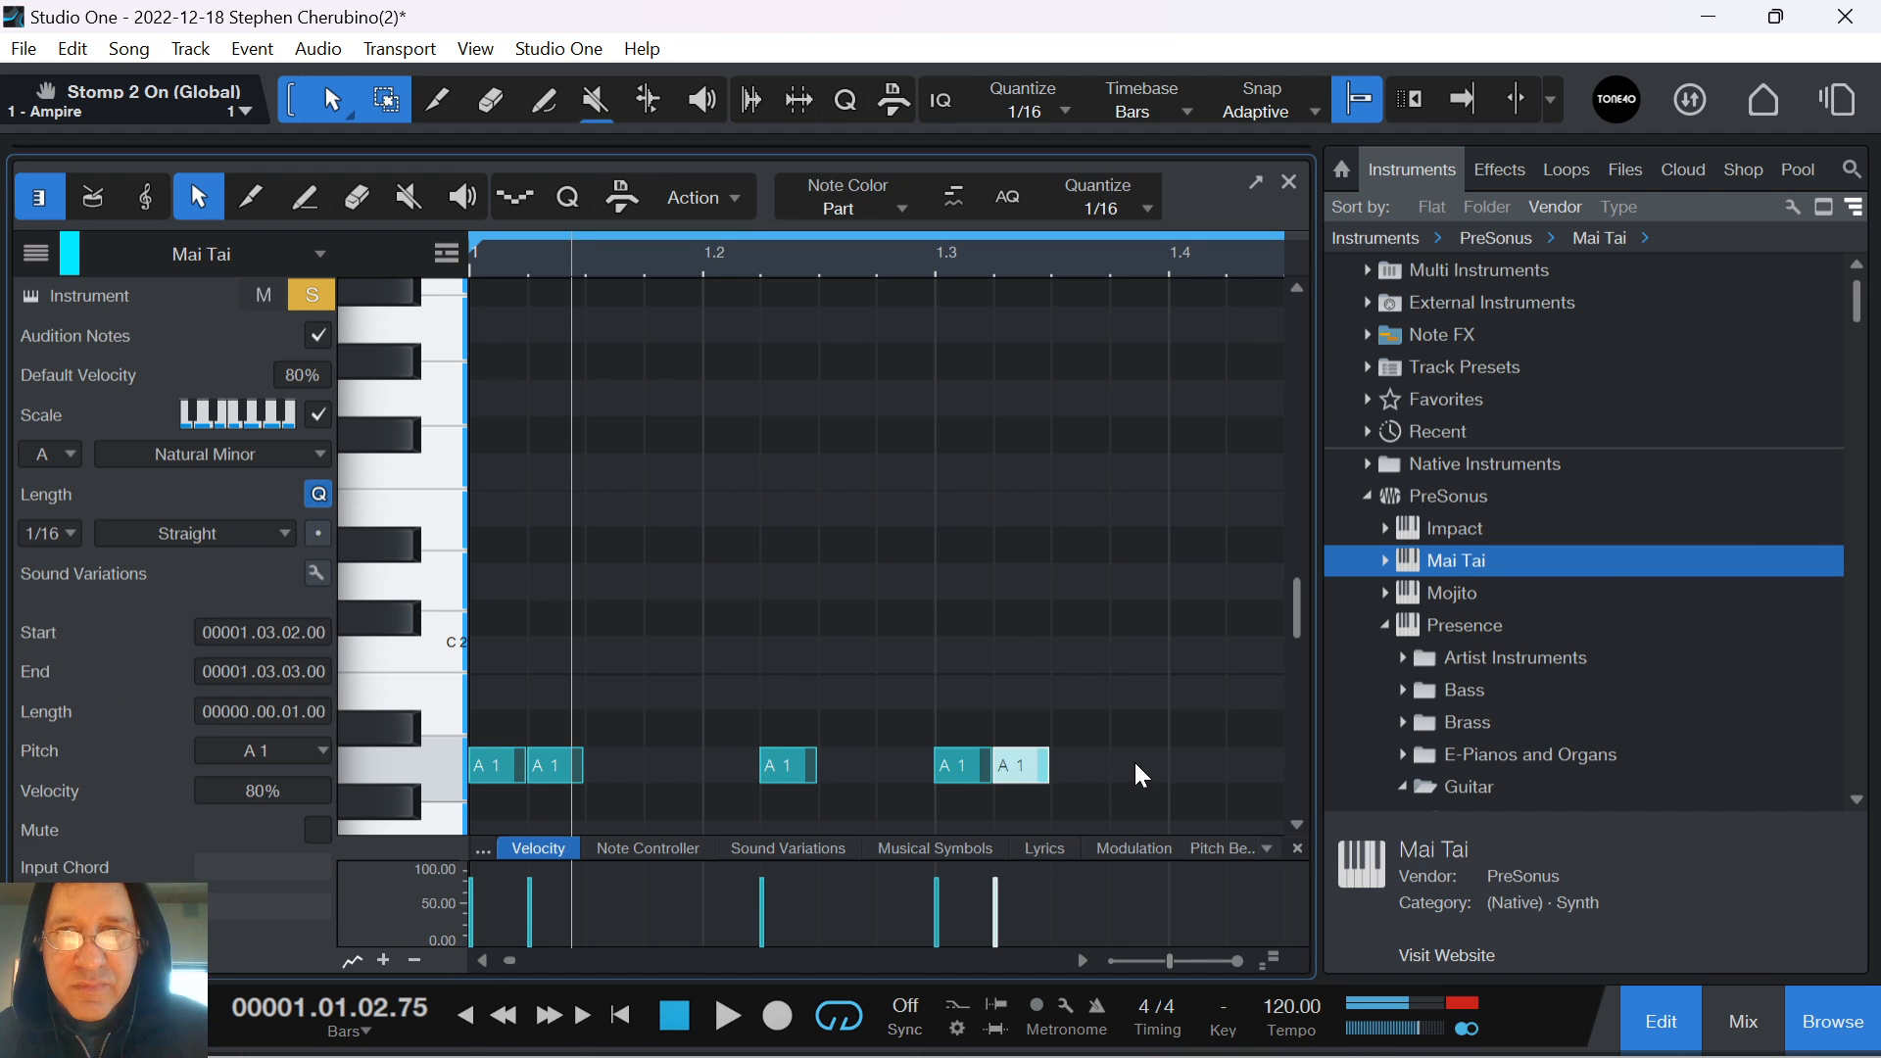
pyautogui.click(1195, 765)
pyautogui.moveTo(939, 255); pyautogui.dragTo(842, 304)
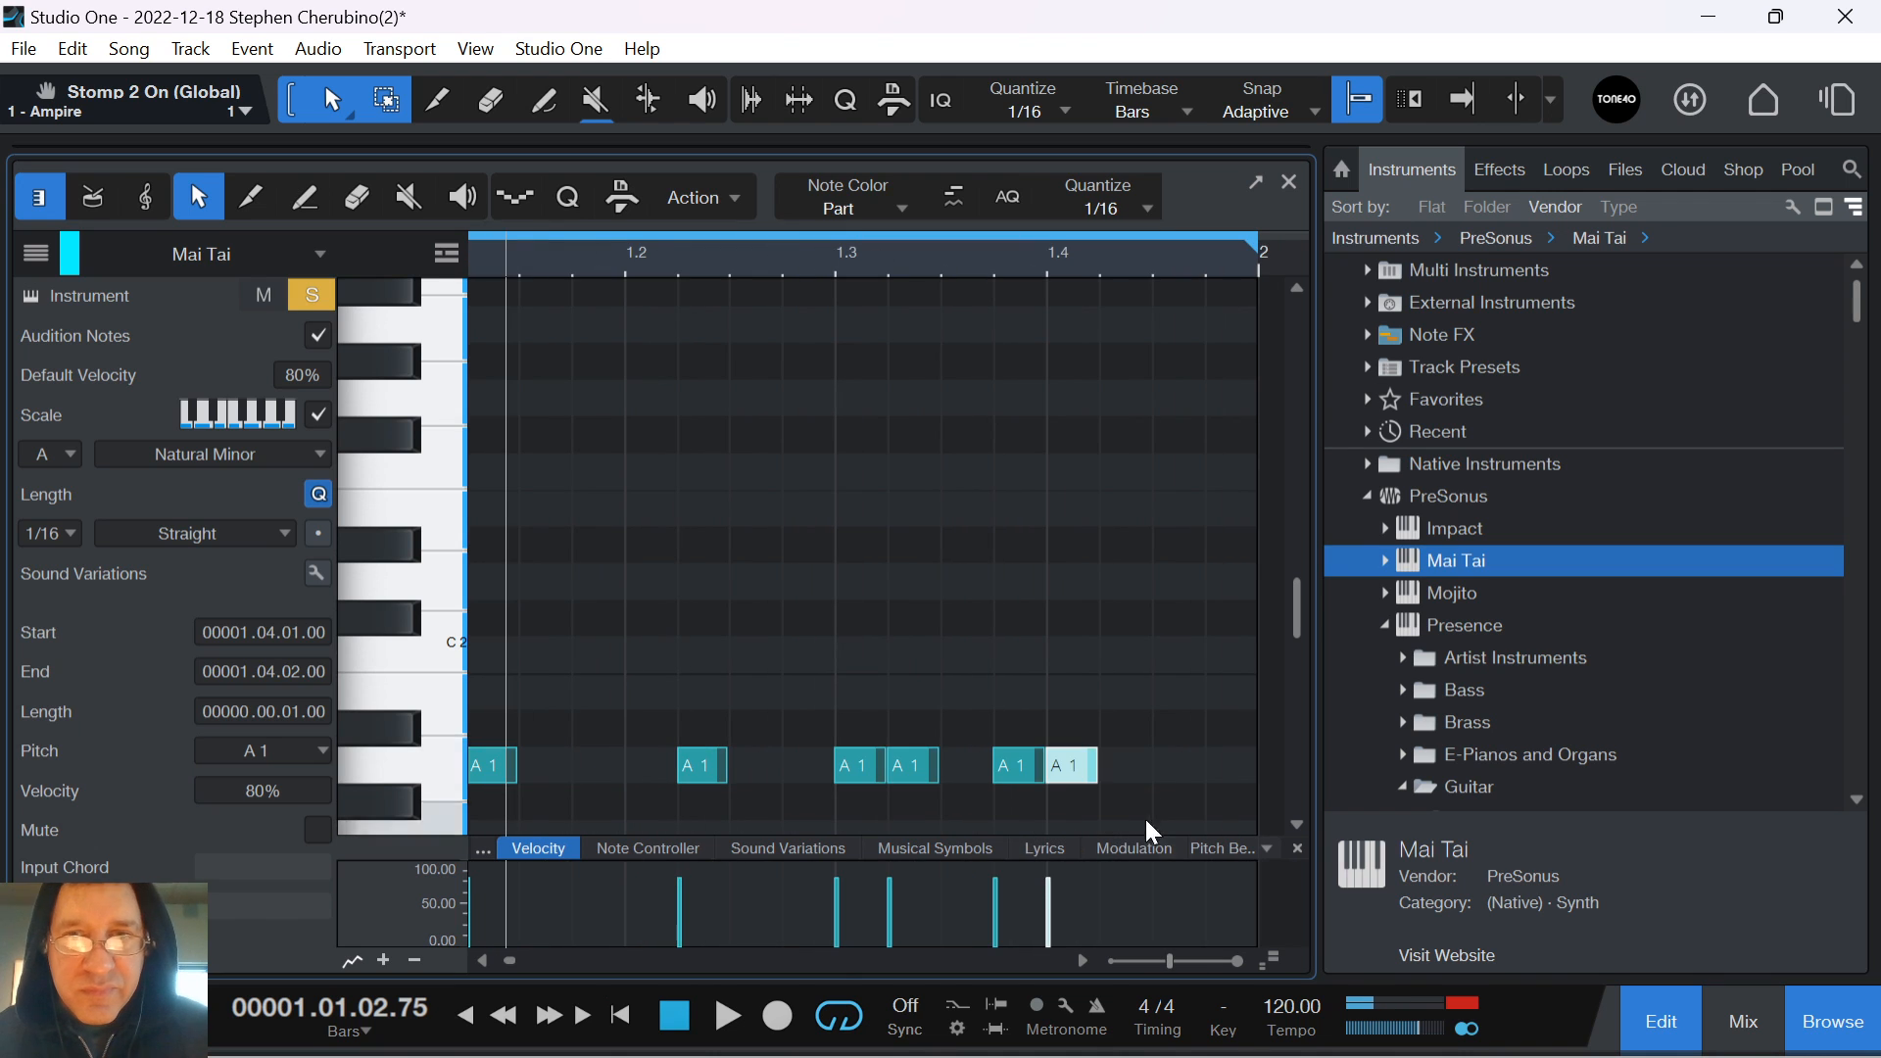
pyautogui.click(1182, 780)
pyautogui.click(1219, 774)
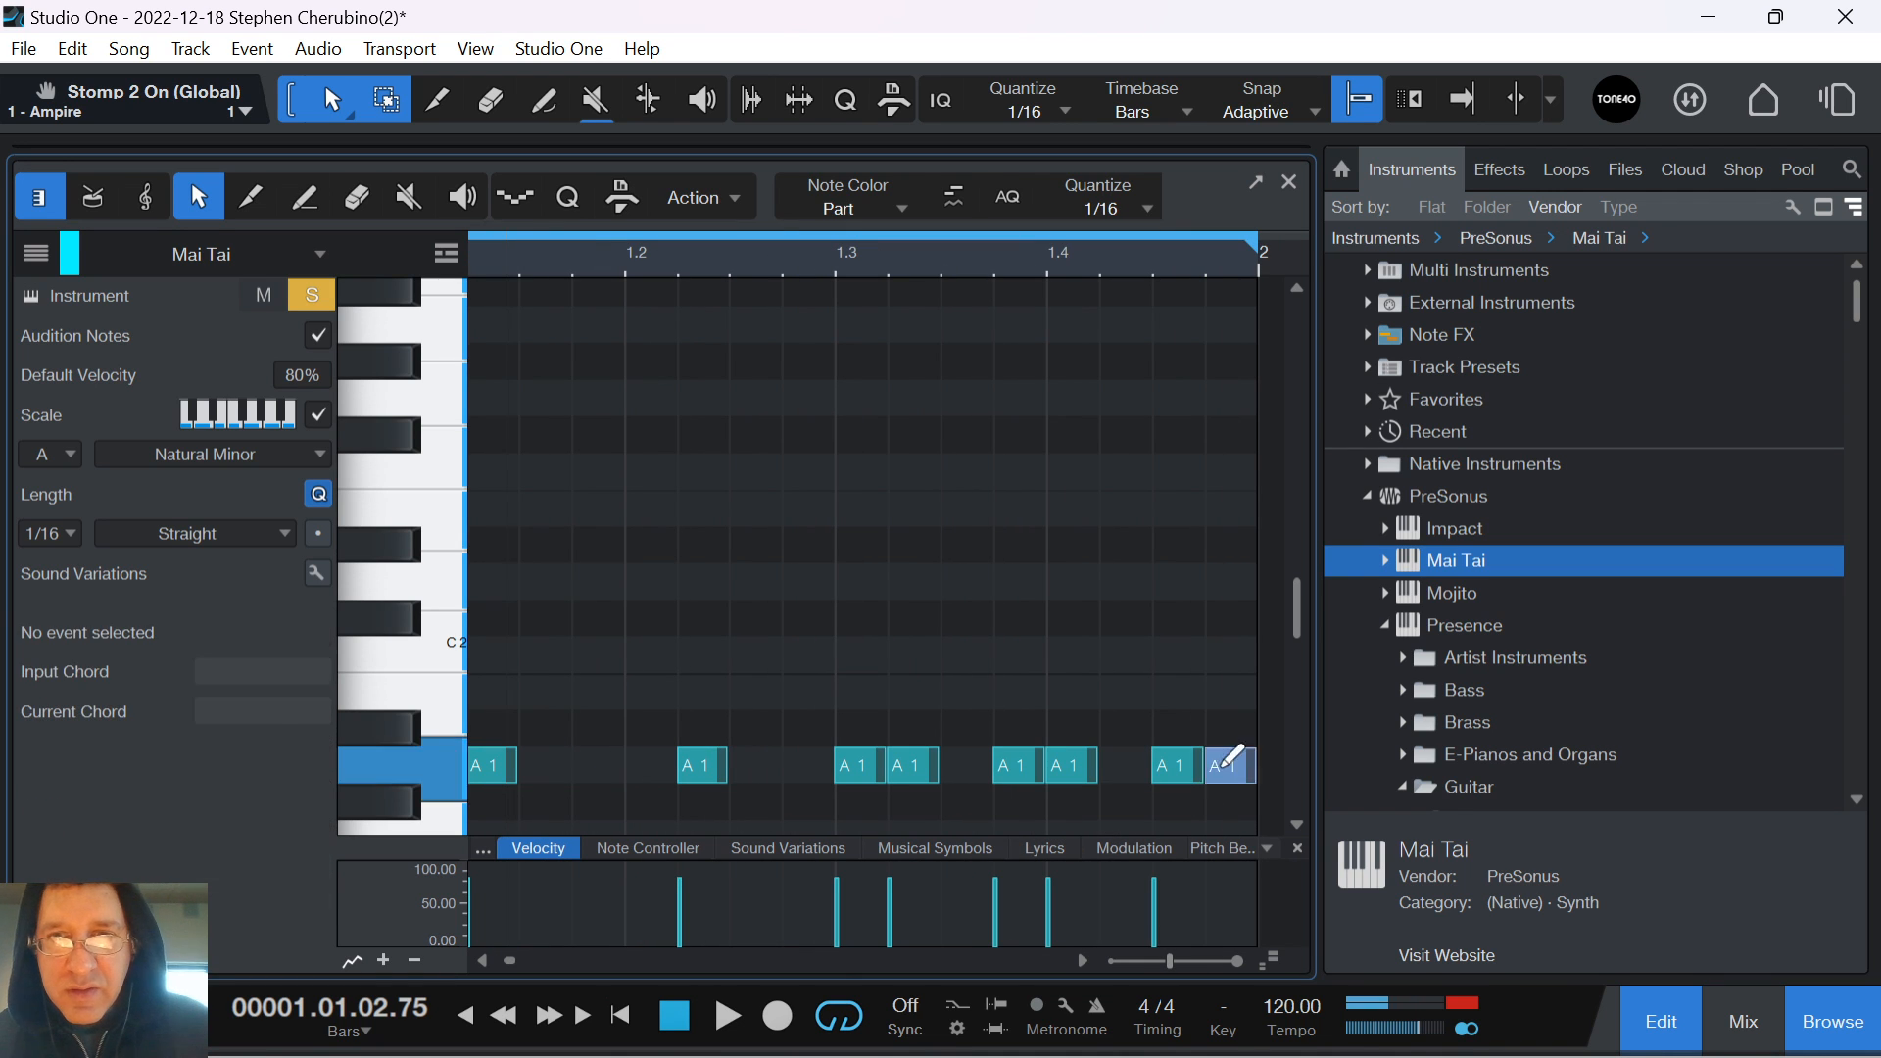
pyautogui.press('space')
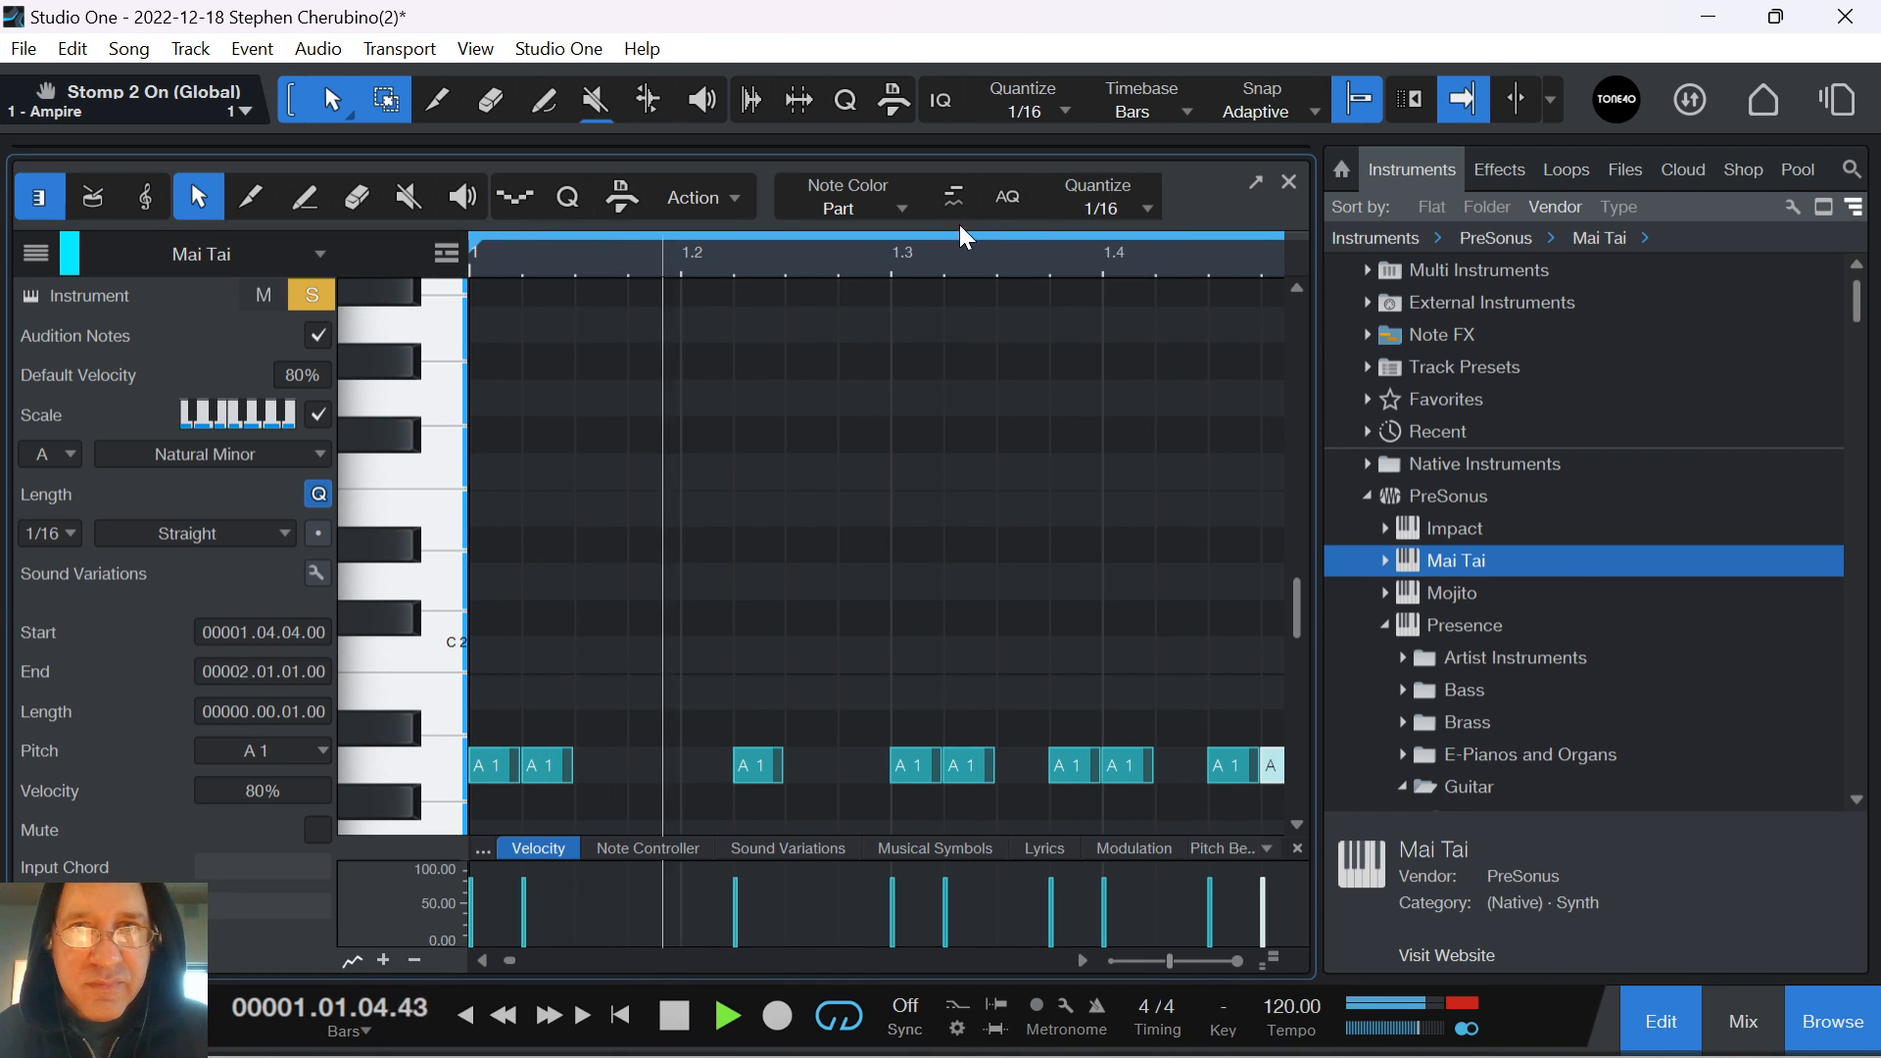
pyautogui.moveTo(956, 252); pyautogui.dragTo(882, 220)
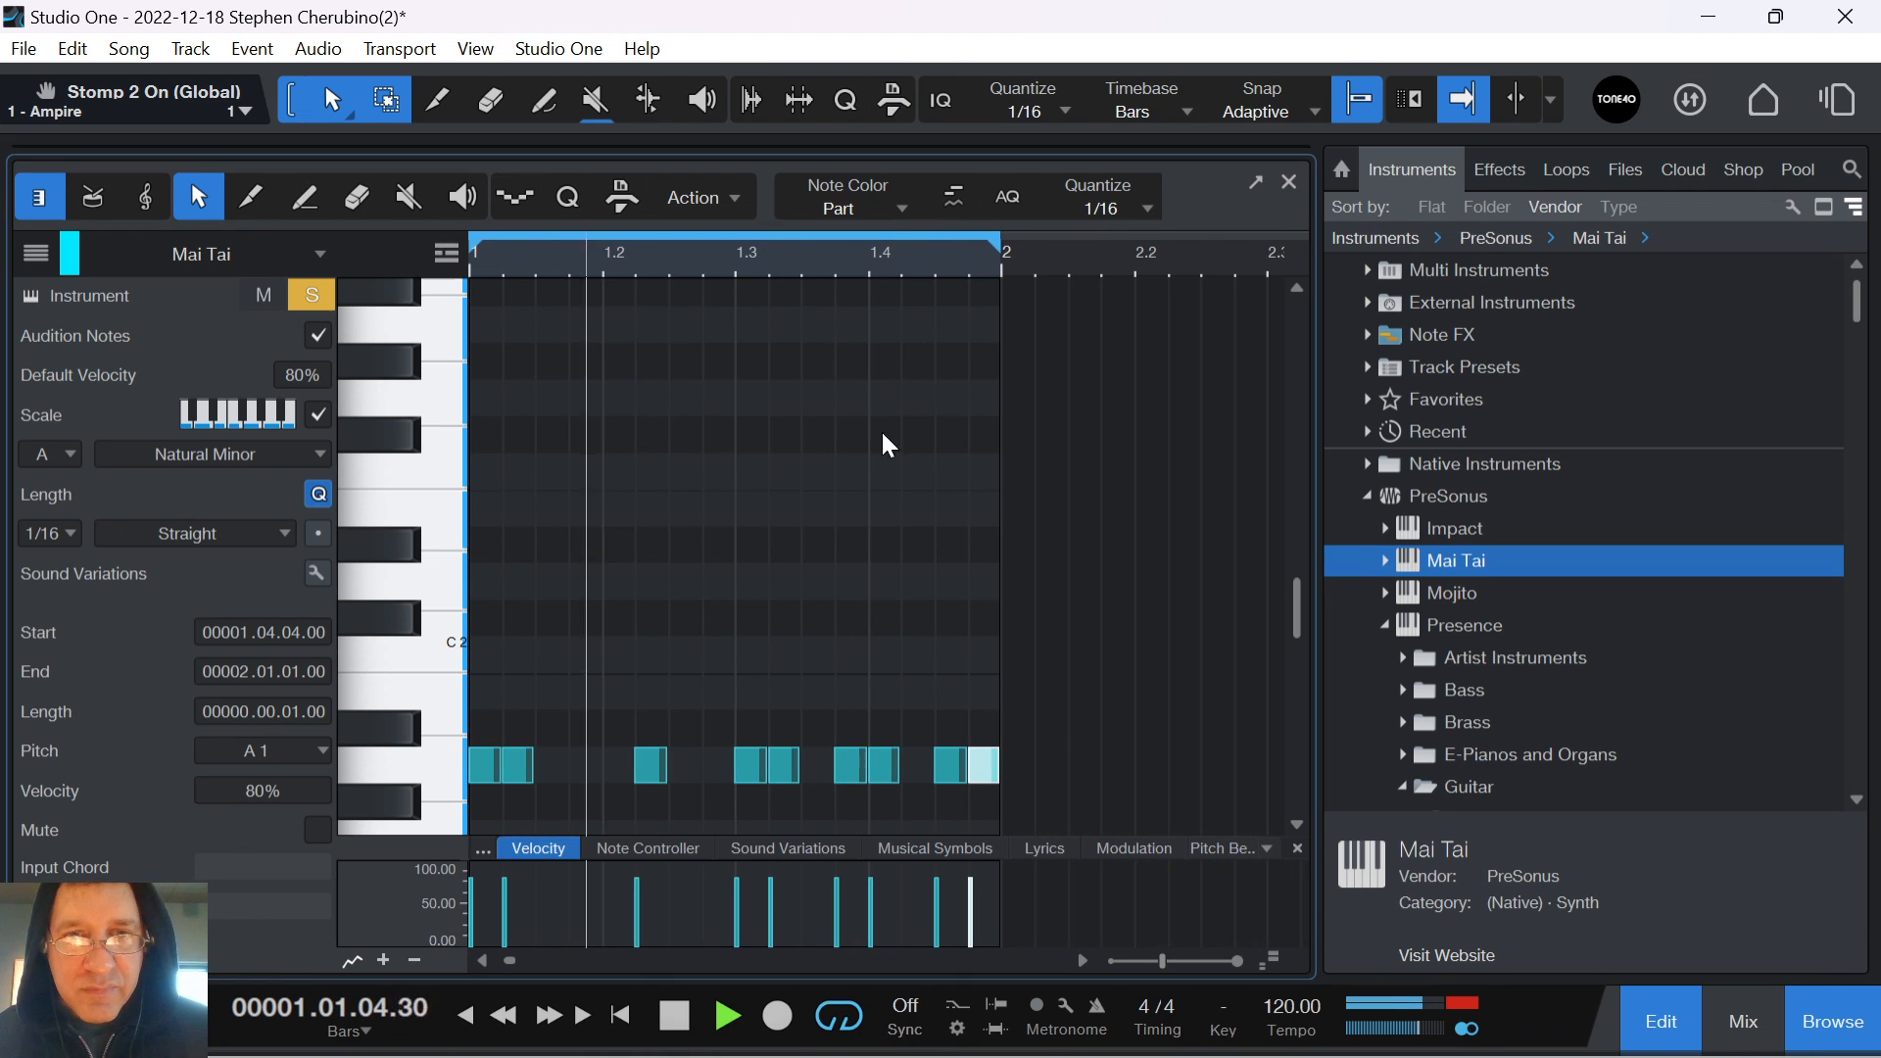
# Try extra A 1 notes at 1.2.3 and 1.2.1 in the bass pattern during playback
pyautogui.click(684, 768)
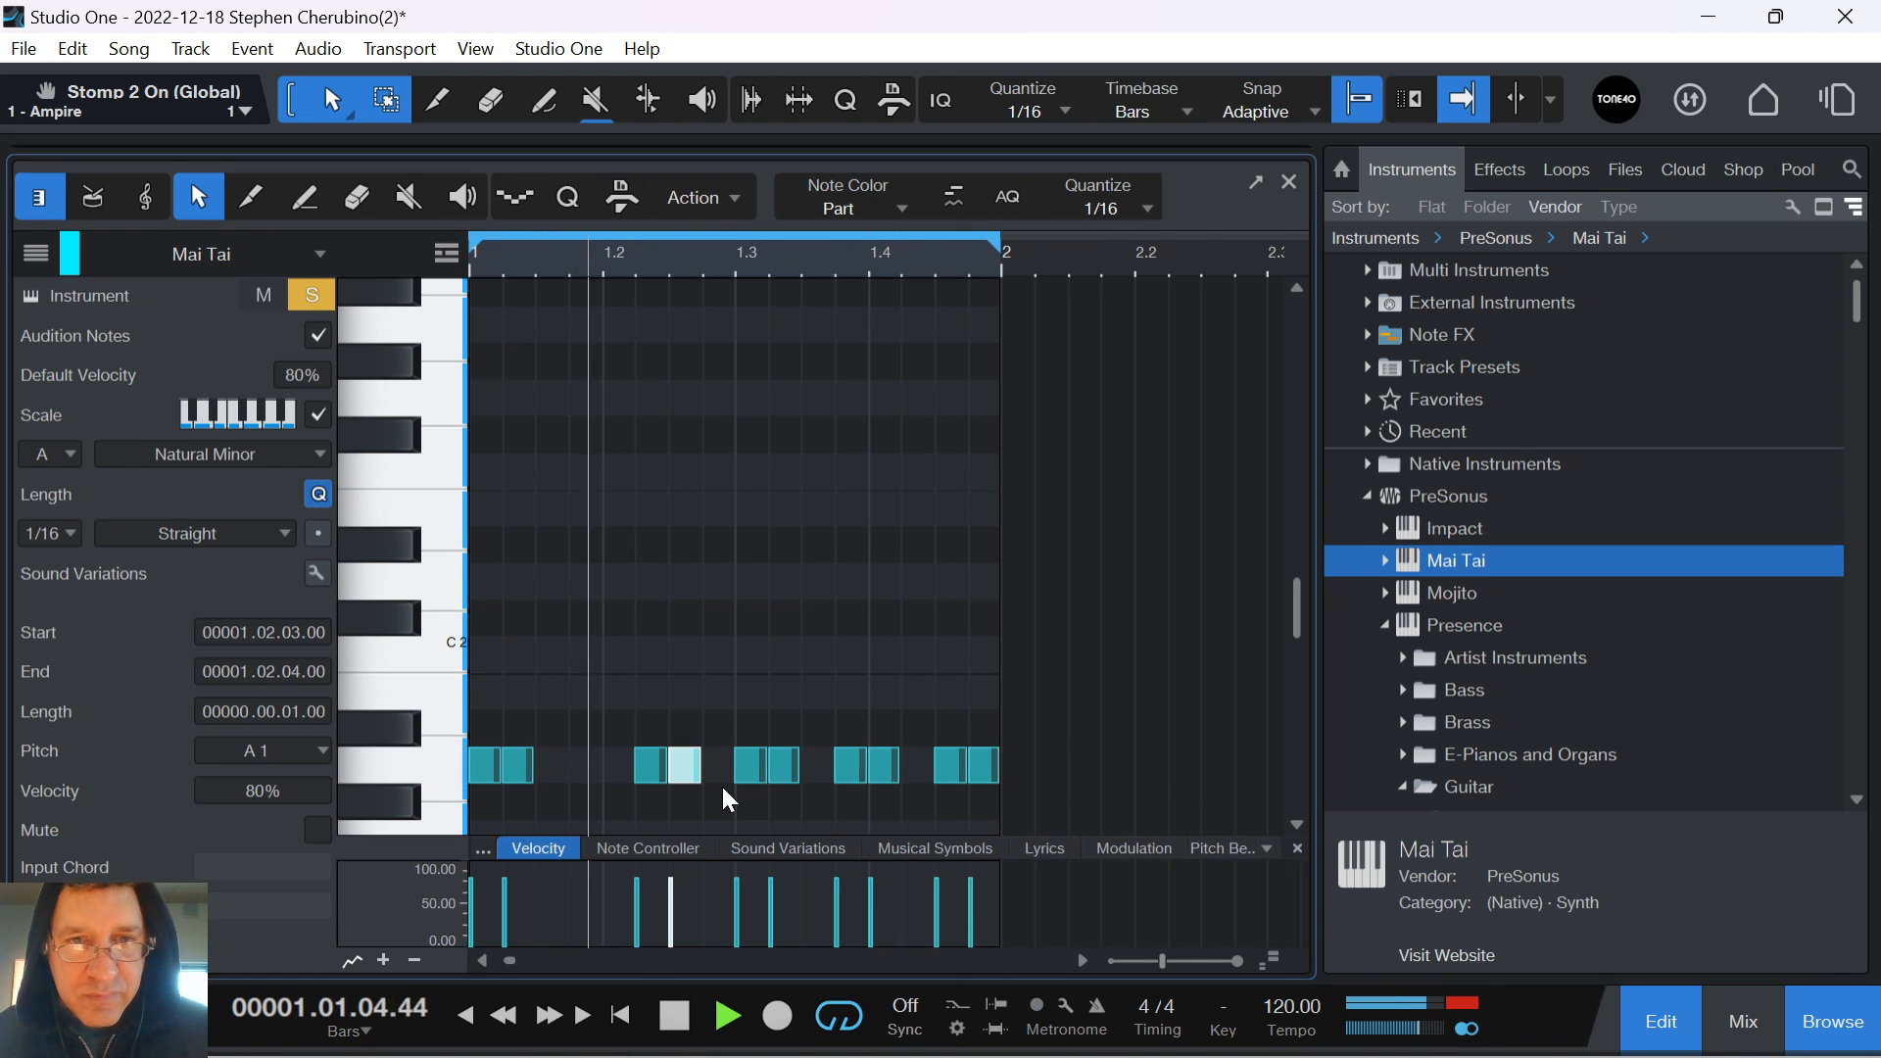
pyautogui.click(619, 768)
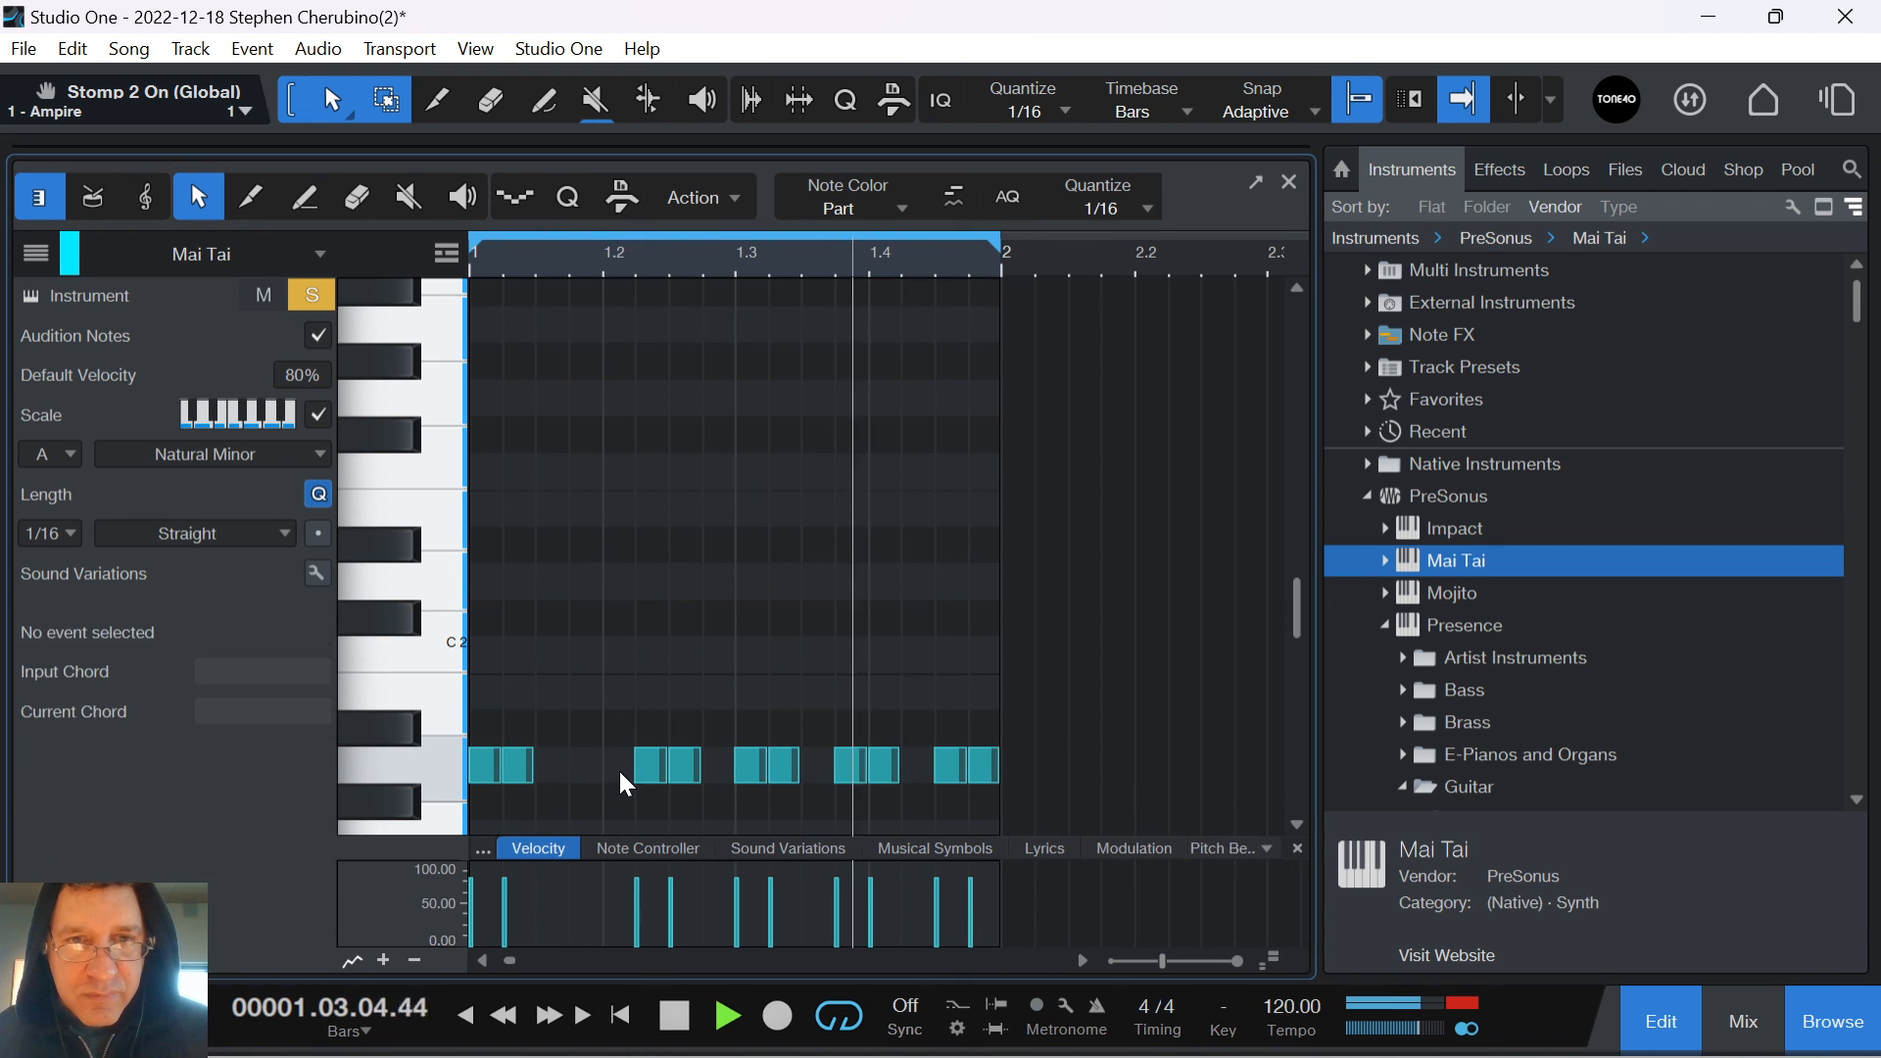
pyautogui.doubleClick(685, 772)
pyautogui.doubleClick(615, 772)
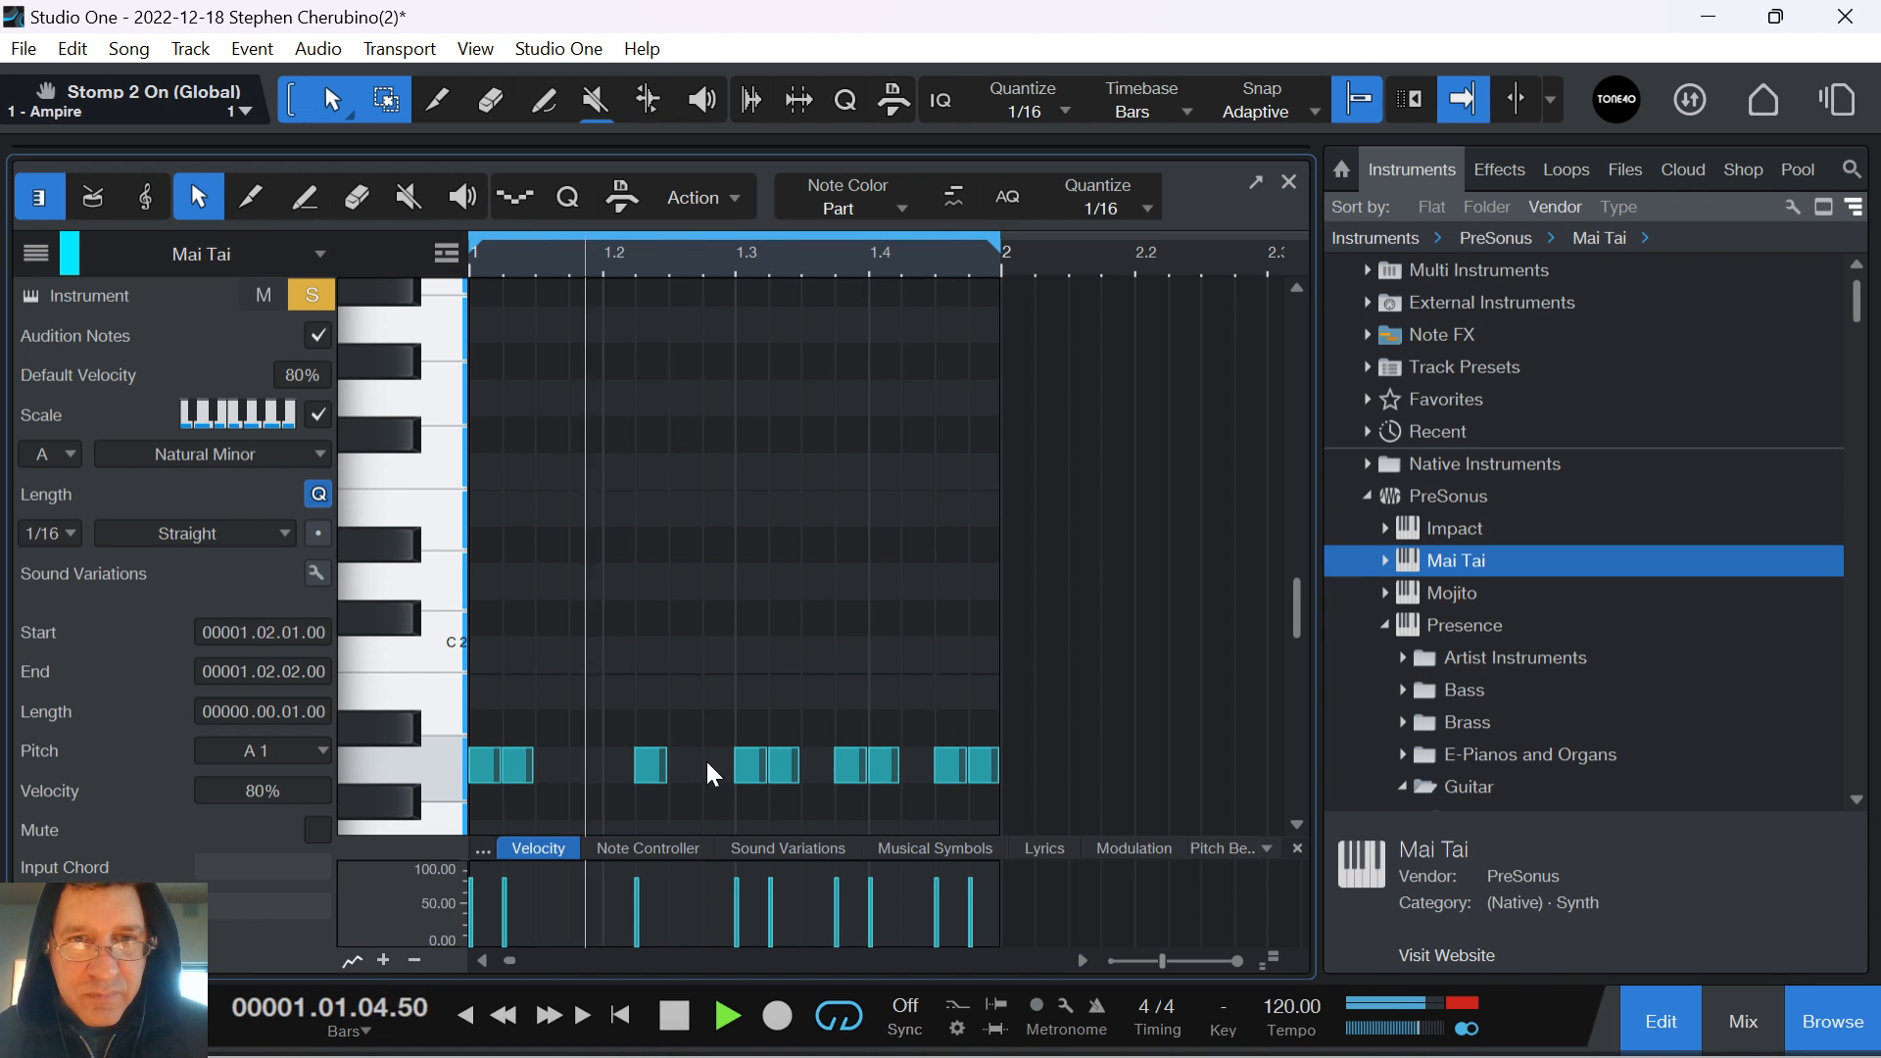
# Add an A 1 note at 1.2.4 and move the note at 1.2.2 to 1.2.3
pyautogui.click(728, 774)
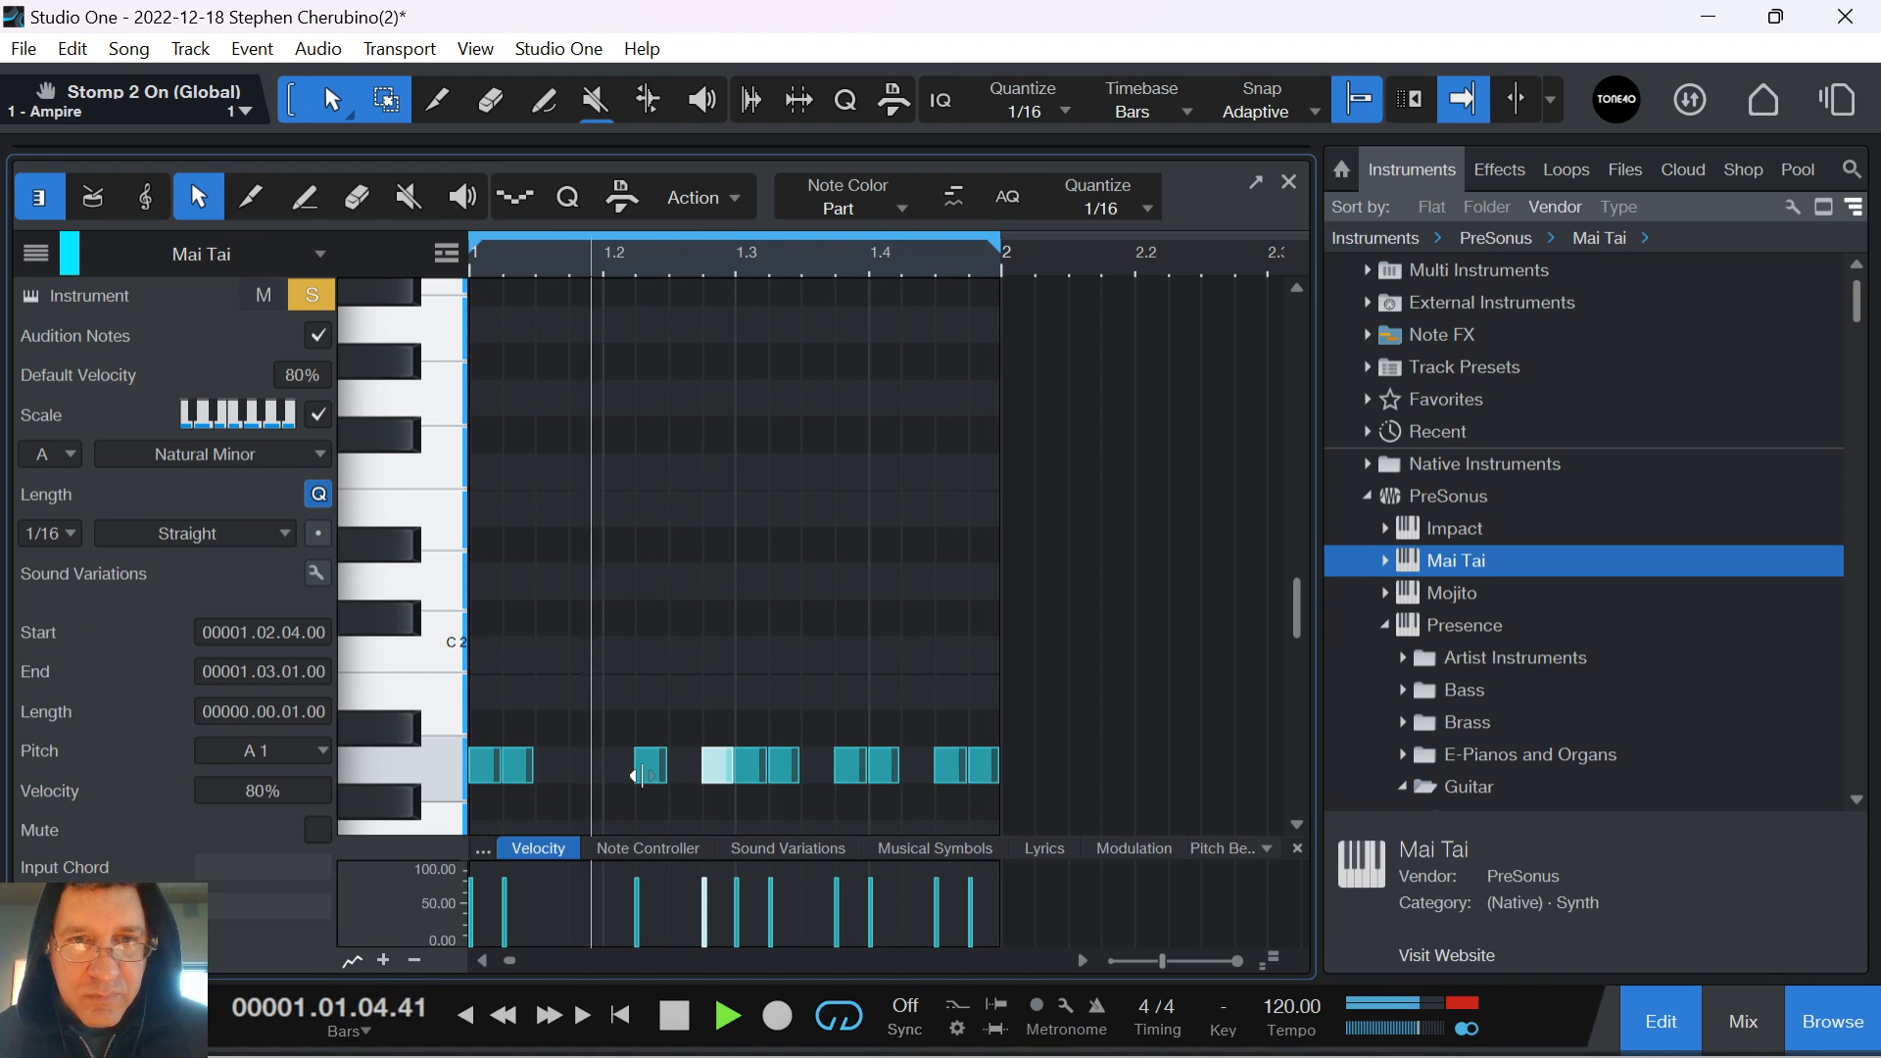
pyautogui.moveTo(656, 784); pyautogui.dragTo(680, 770)
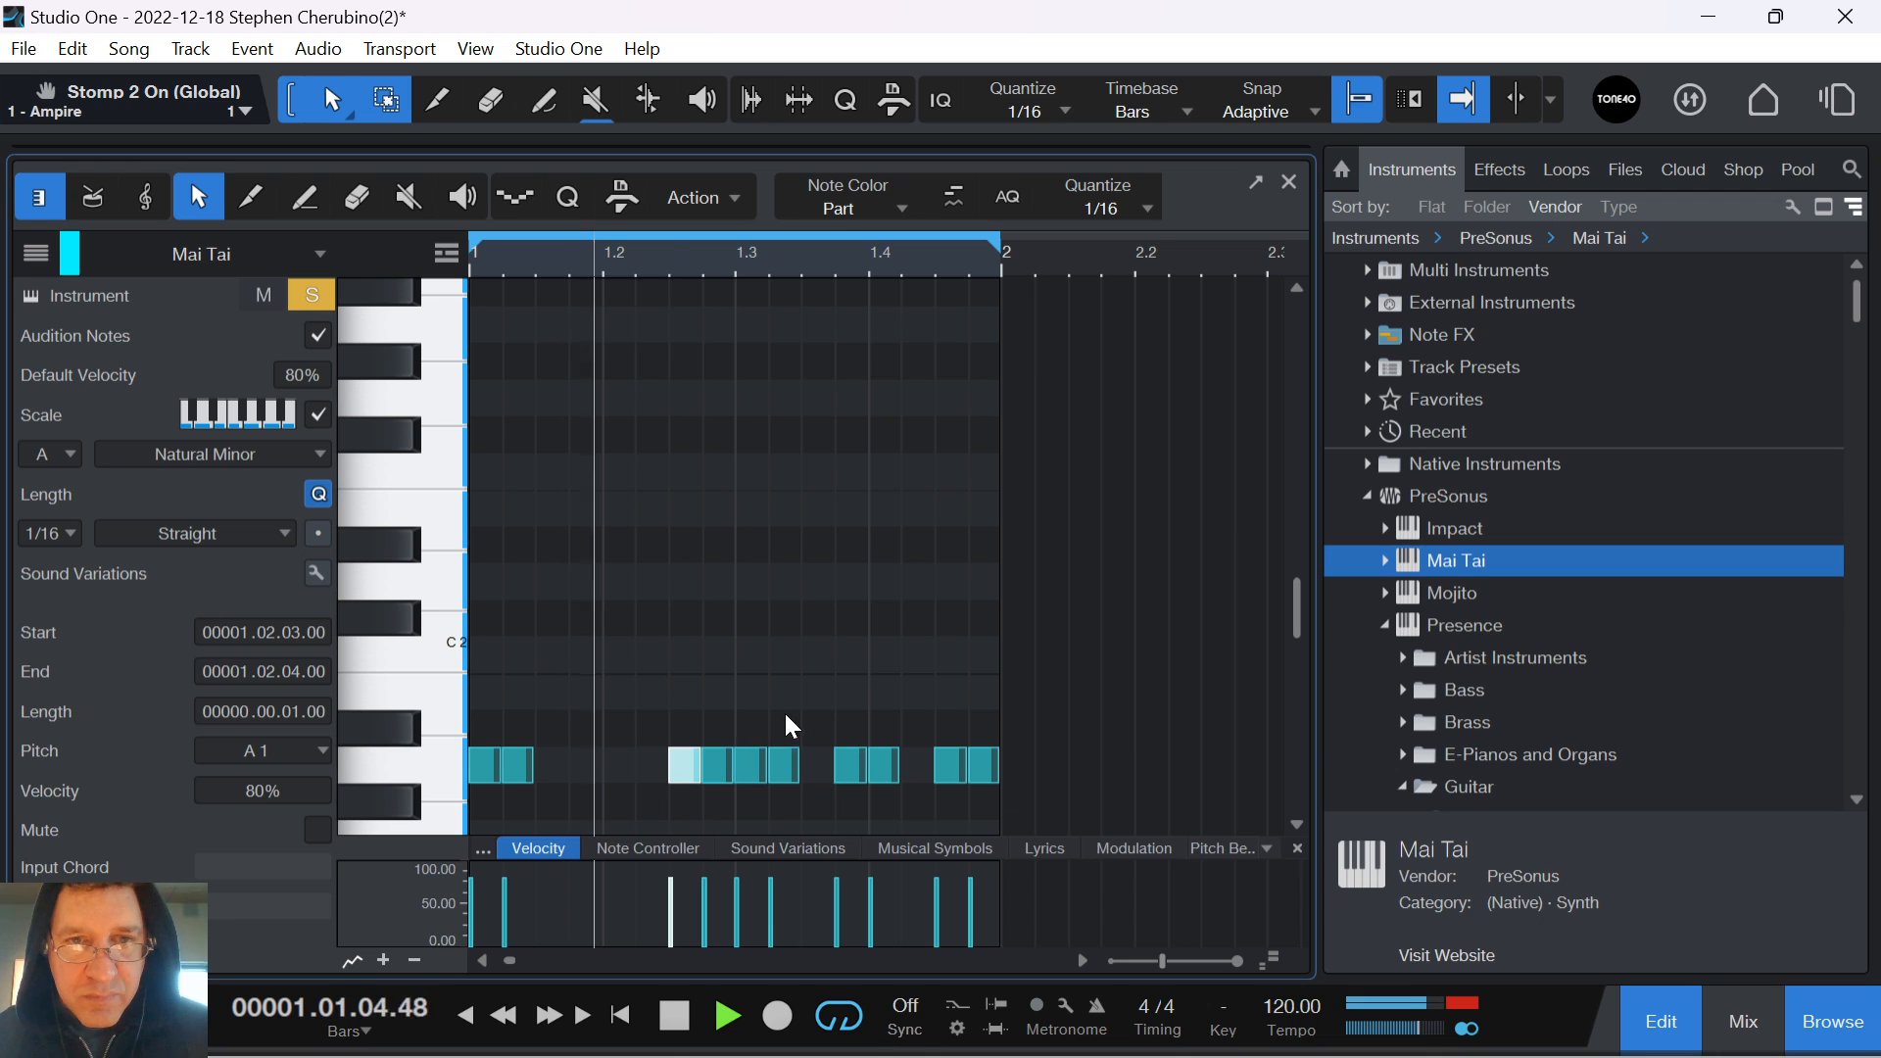
# Delete the A 1 notes at 1.3.1 and 1.3.2, restore the one at 1.3.2, and close the note editor
pyautogui.doubleClick(758, 769)
pyautogui.doubleClick(783, 768)
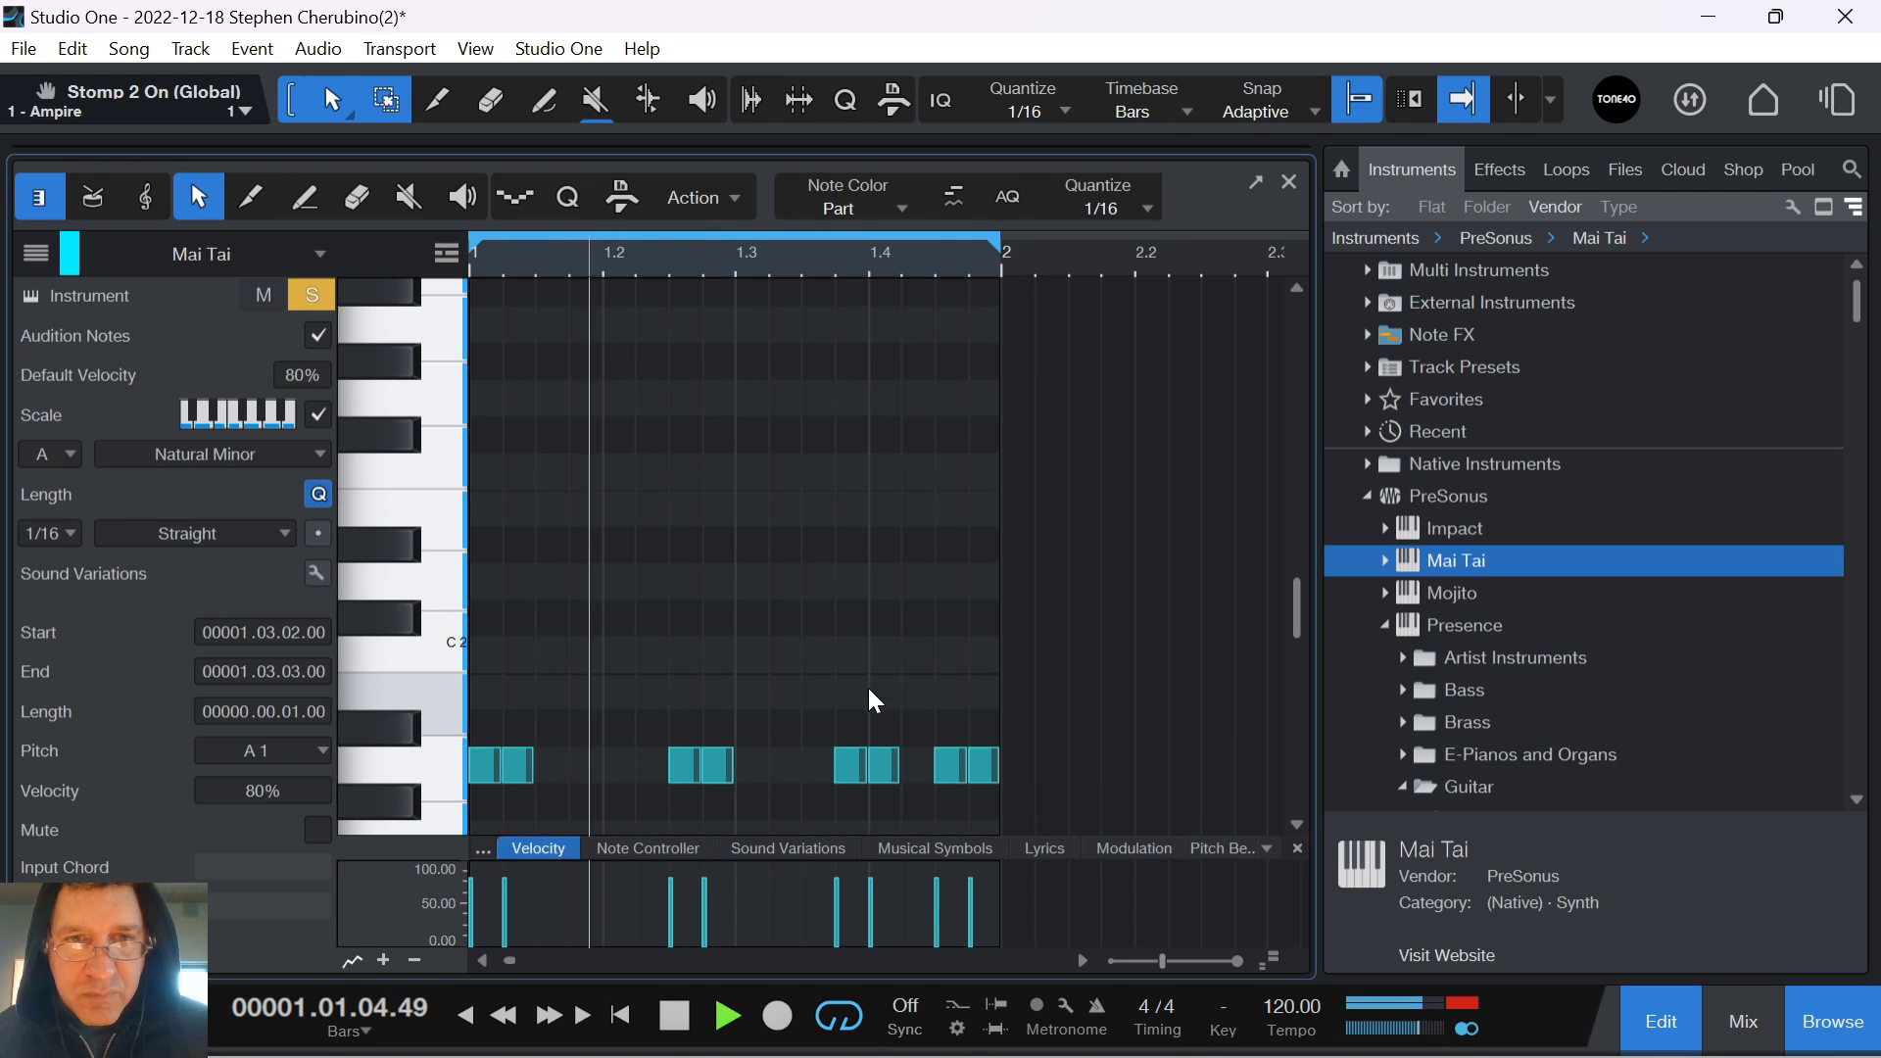
pyautogui.click(794, 768)
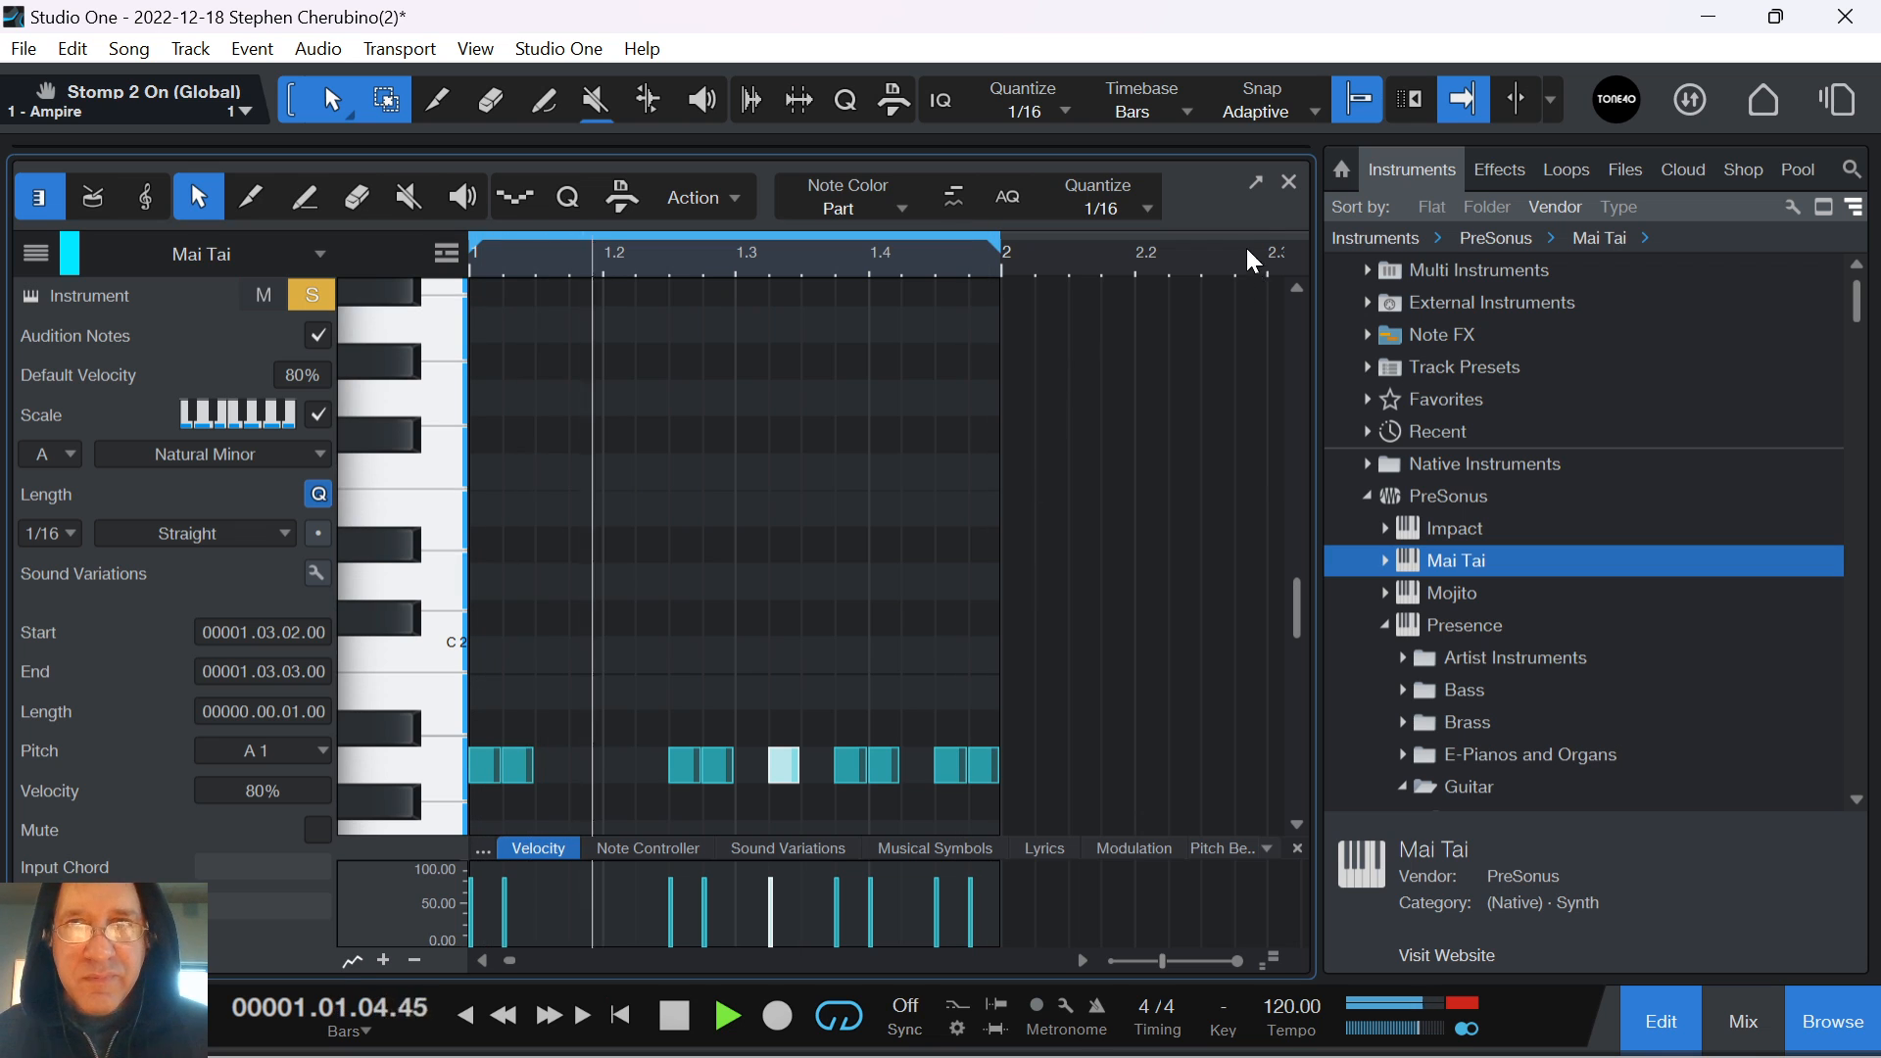
pyautogui.click(1290, 183)
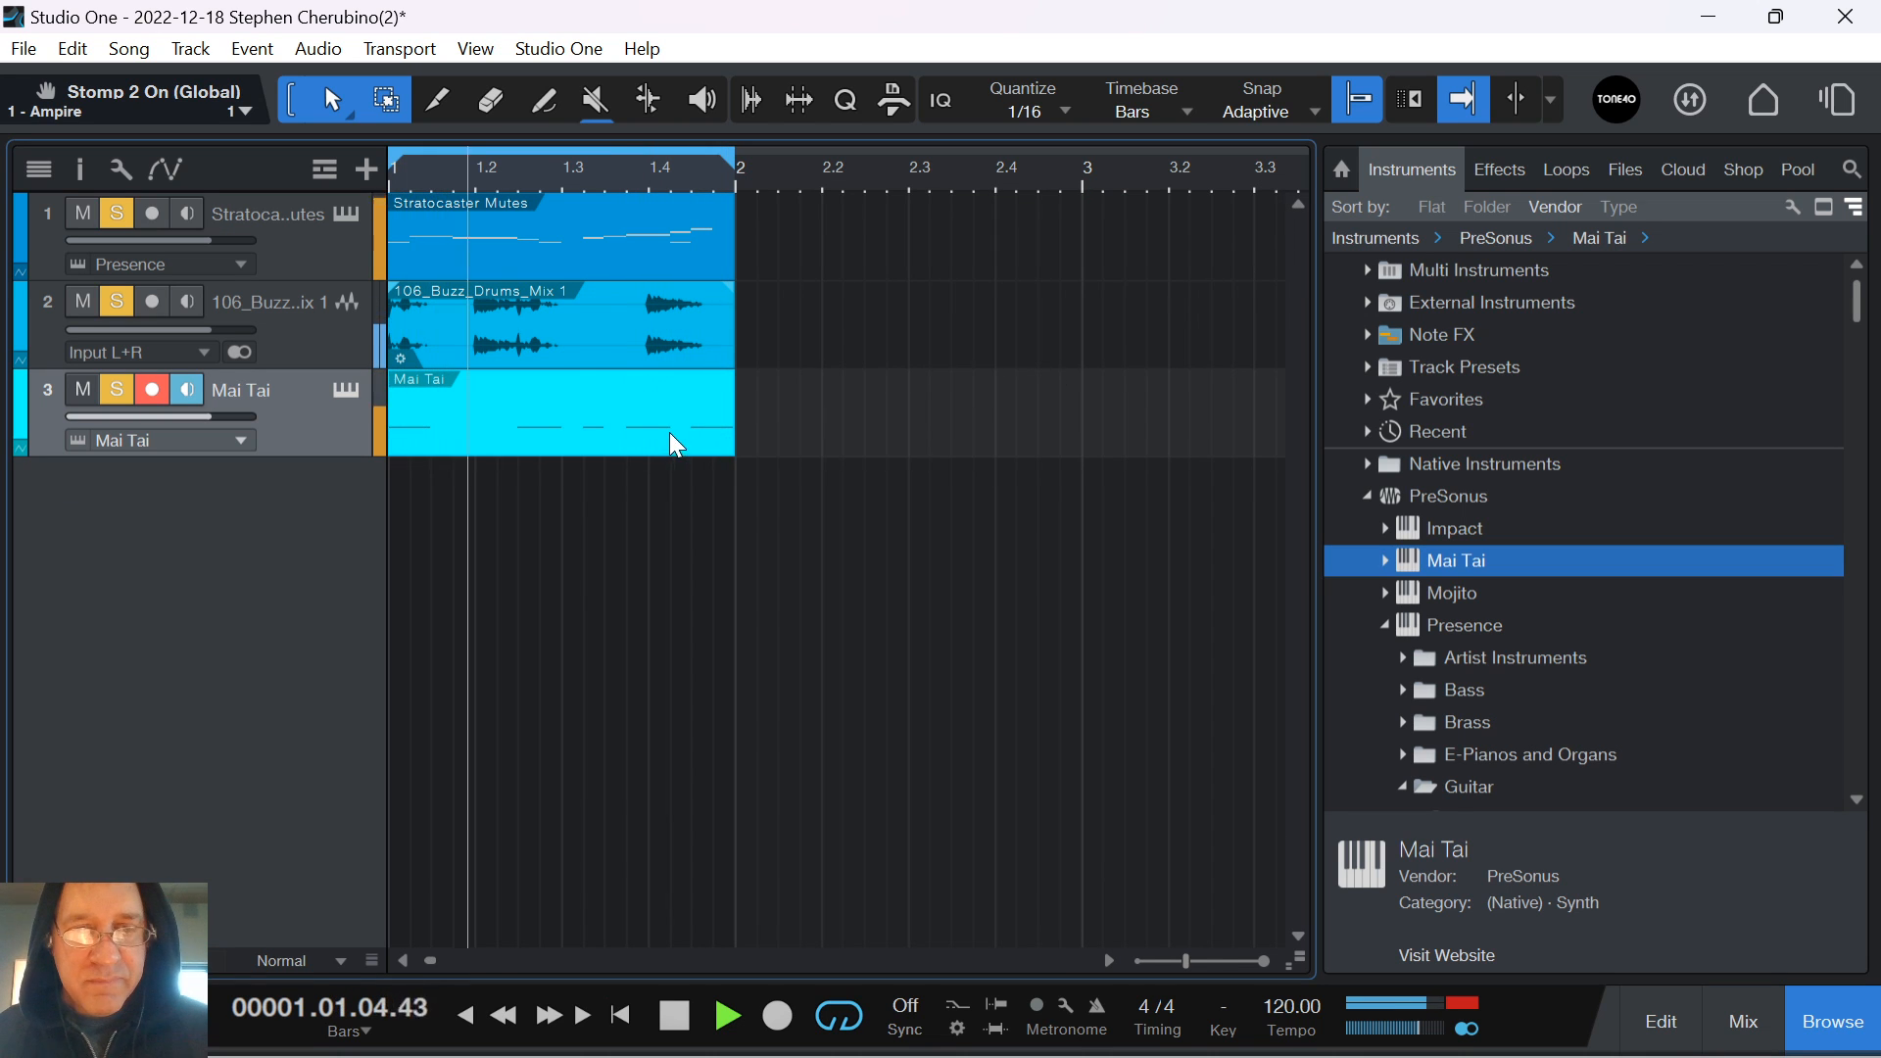
# Duplicate the Mai Tai part into bar 2, move all notes of the copy up to C 2, and close the note editor
pyautogui.press('d')
pyautogui.doubleClick(811, 449)
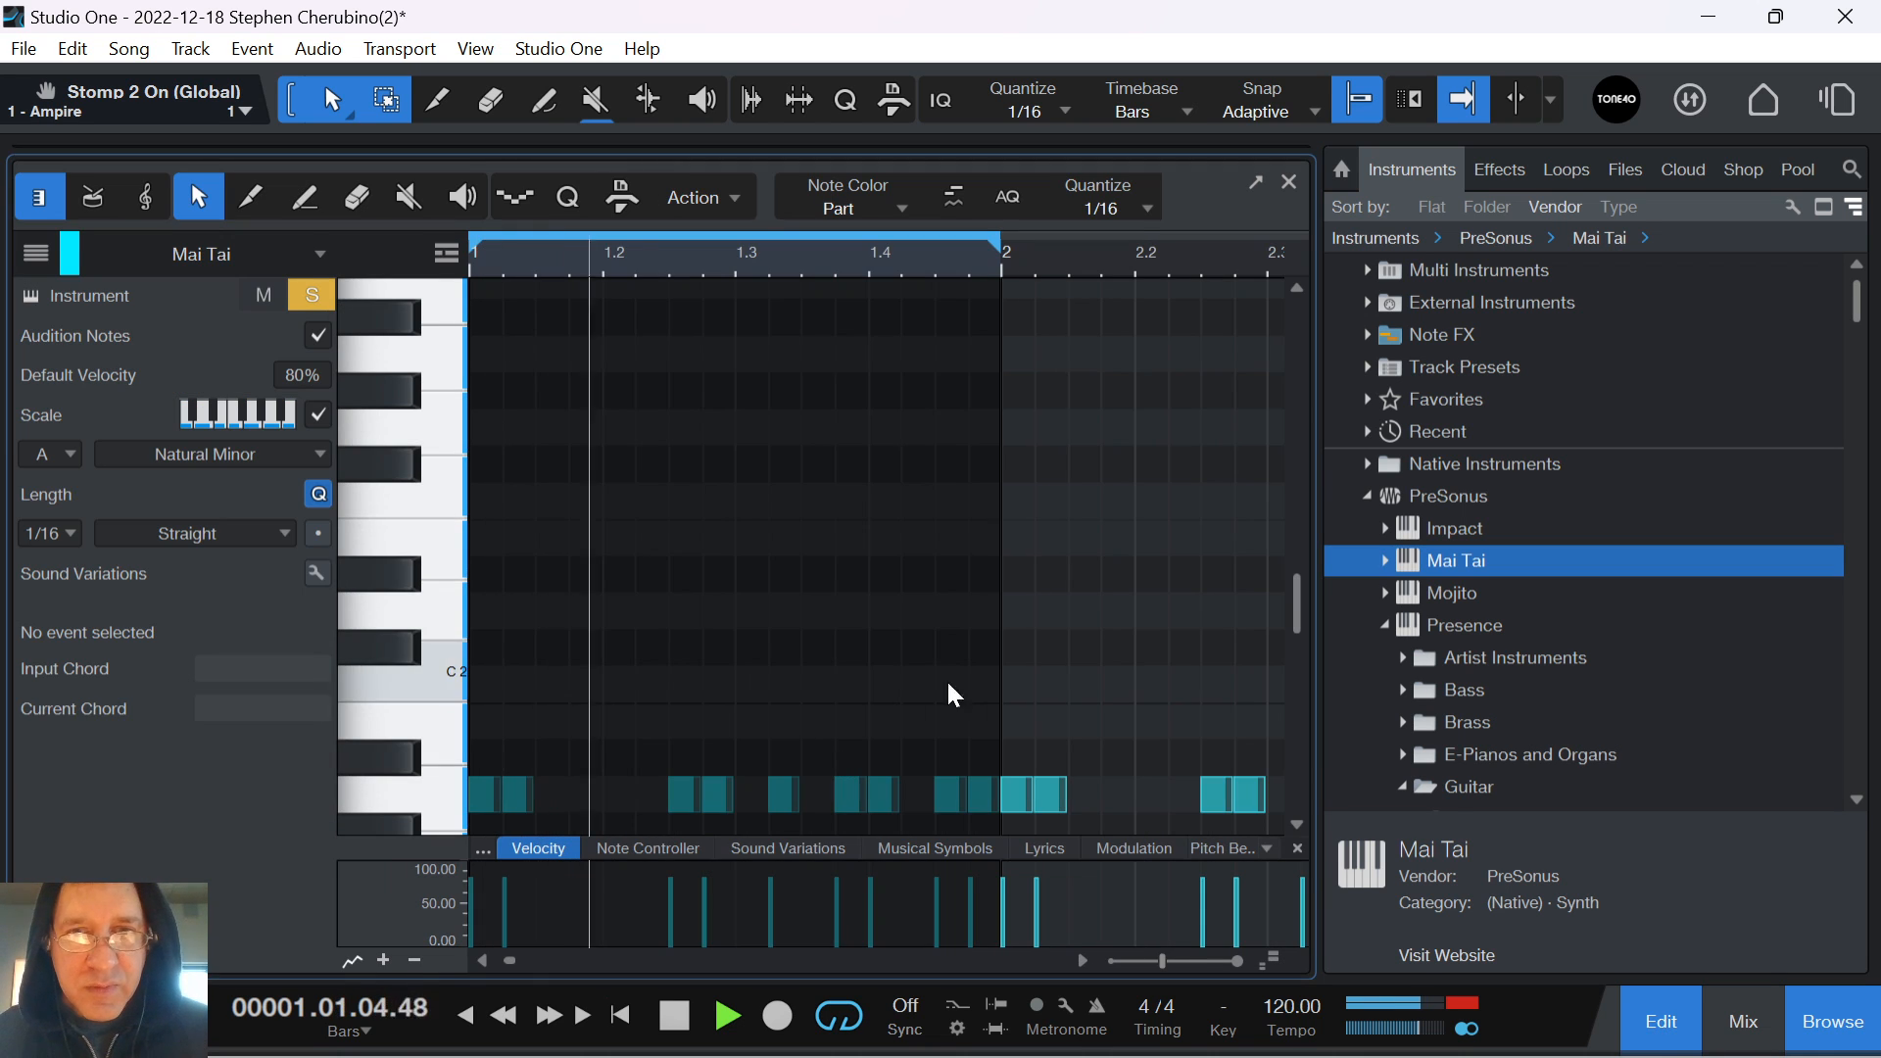
pyautogui.scroll(-5, 894, 579)
pyautogui.moveTo(957, 520); pyautogui.dragTo(654, 377)
pyautogui.moveTo(666, 477); pyautogui.dragTo(666, 367)
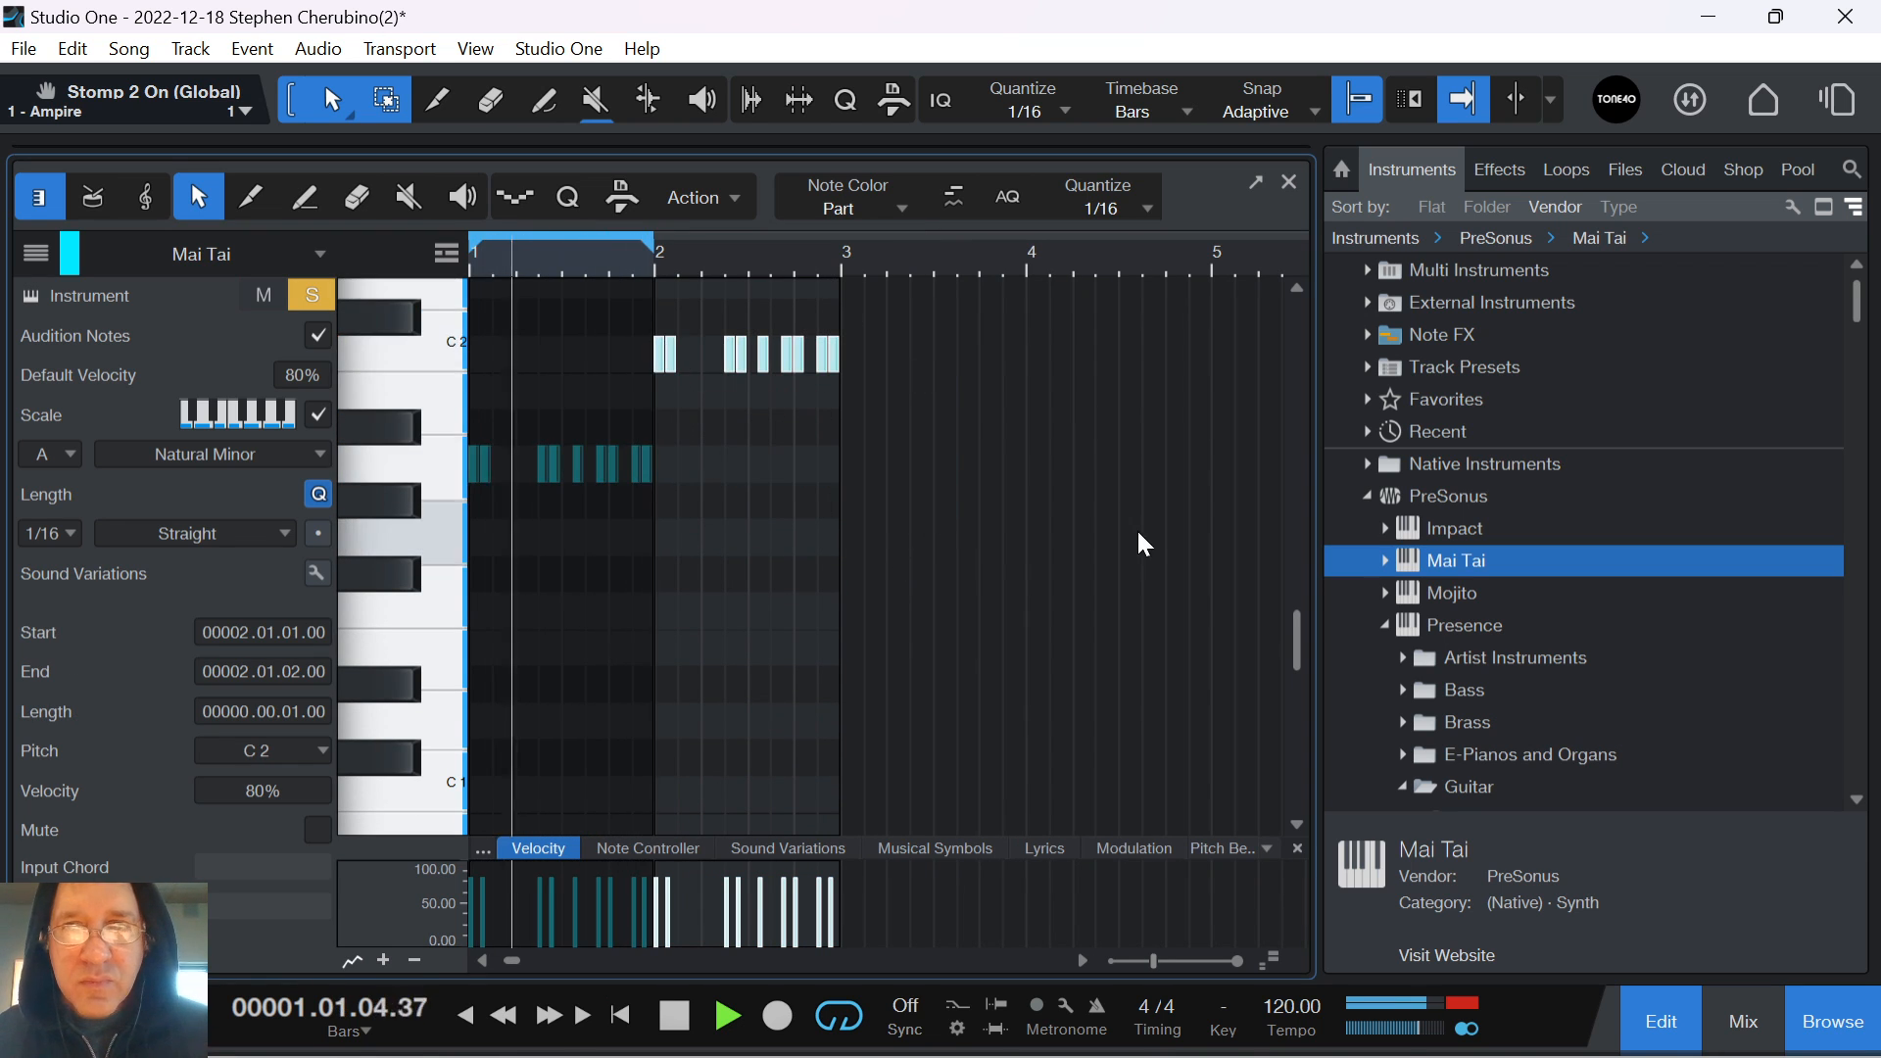
pyautogui.scroll(5, 966, 412)
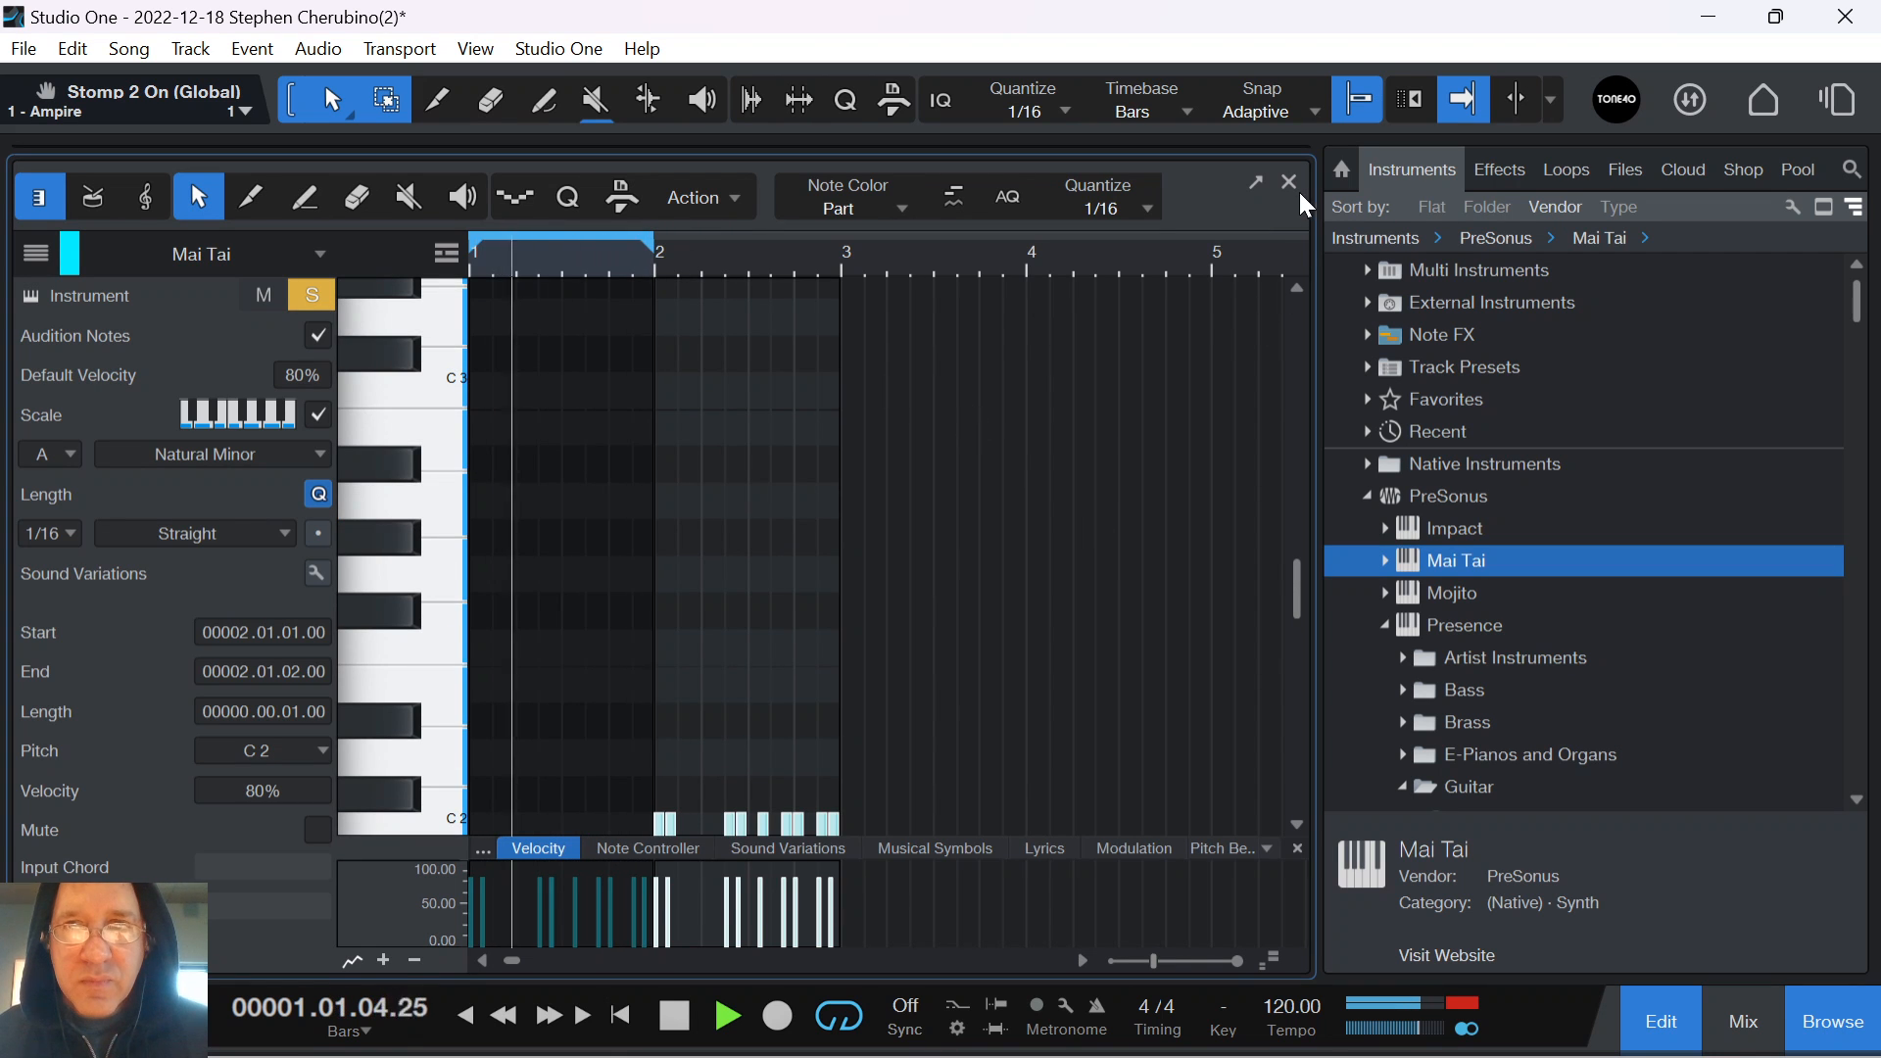
pyautogui.press('F2')
# Duplicate the Stratocaster Mutes and drum parts into bar 2, extend the loop to the start of bar 3, and stop playback after listening
pyautogui.click(683, 257)
pyautogui.press('d')
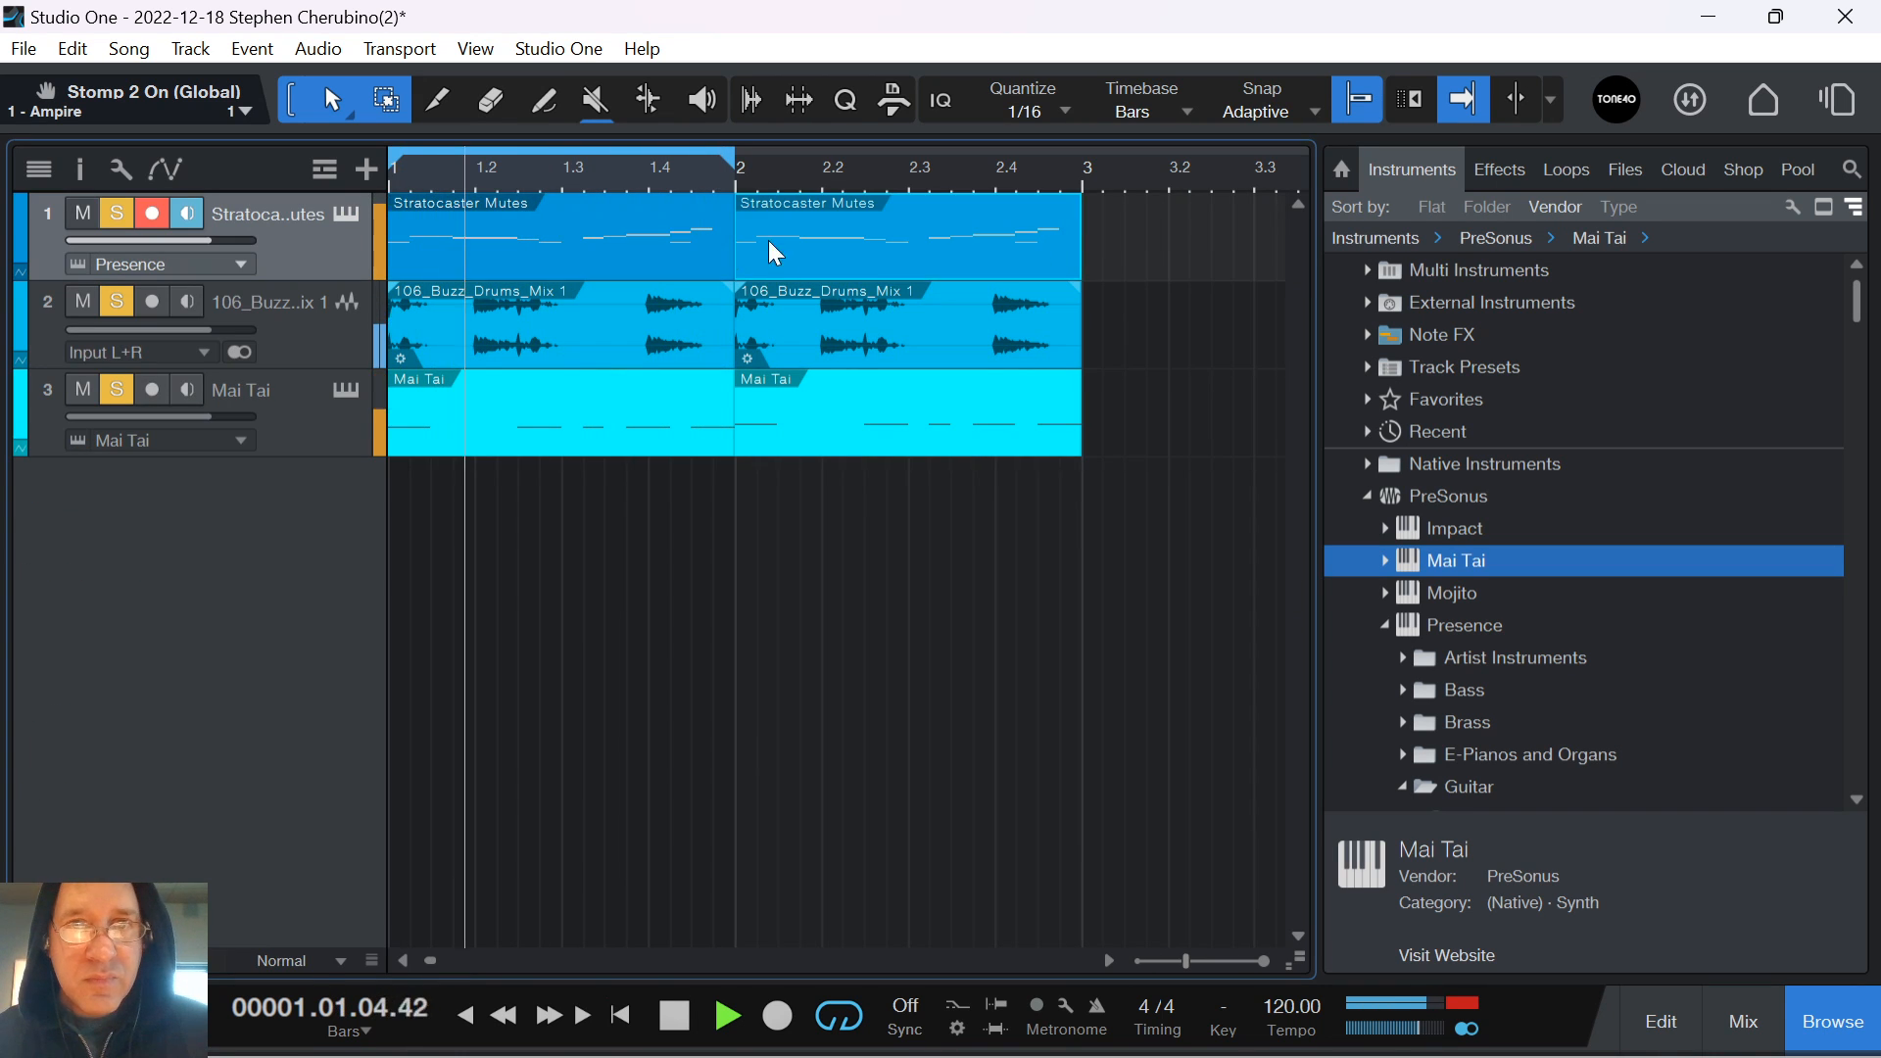
pyautogui.moveTo(732, 164); pyautogui.dragTo(1090, 218)
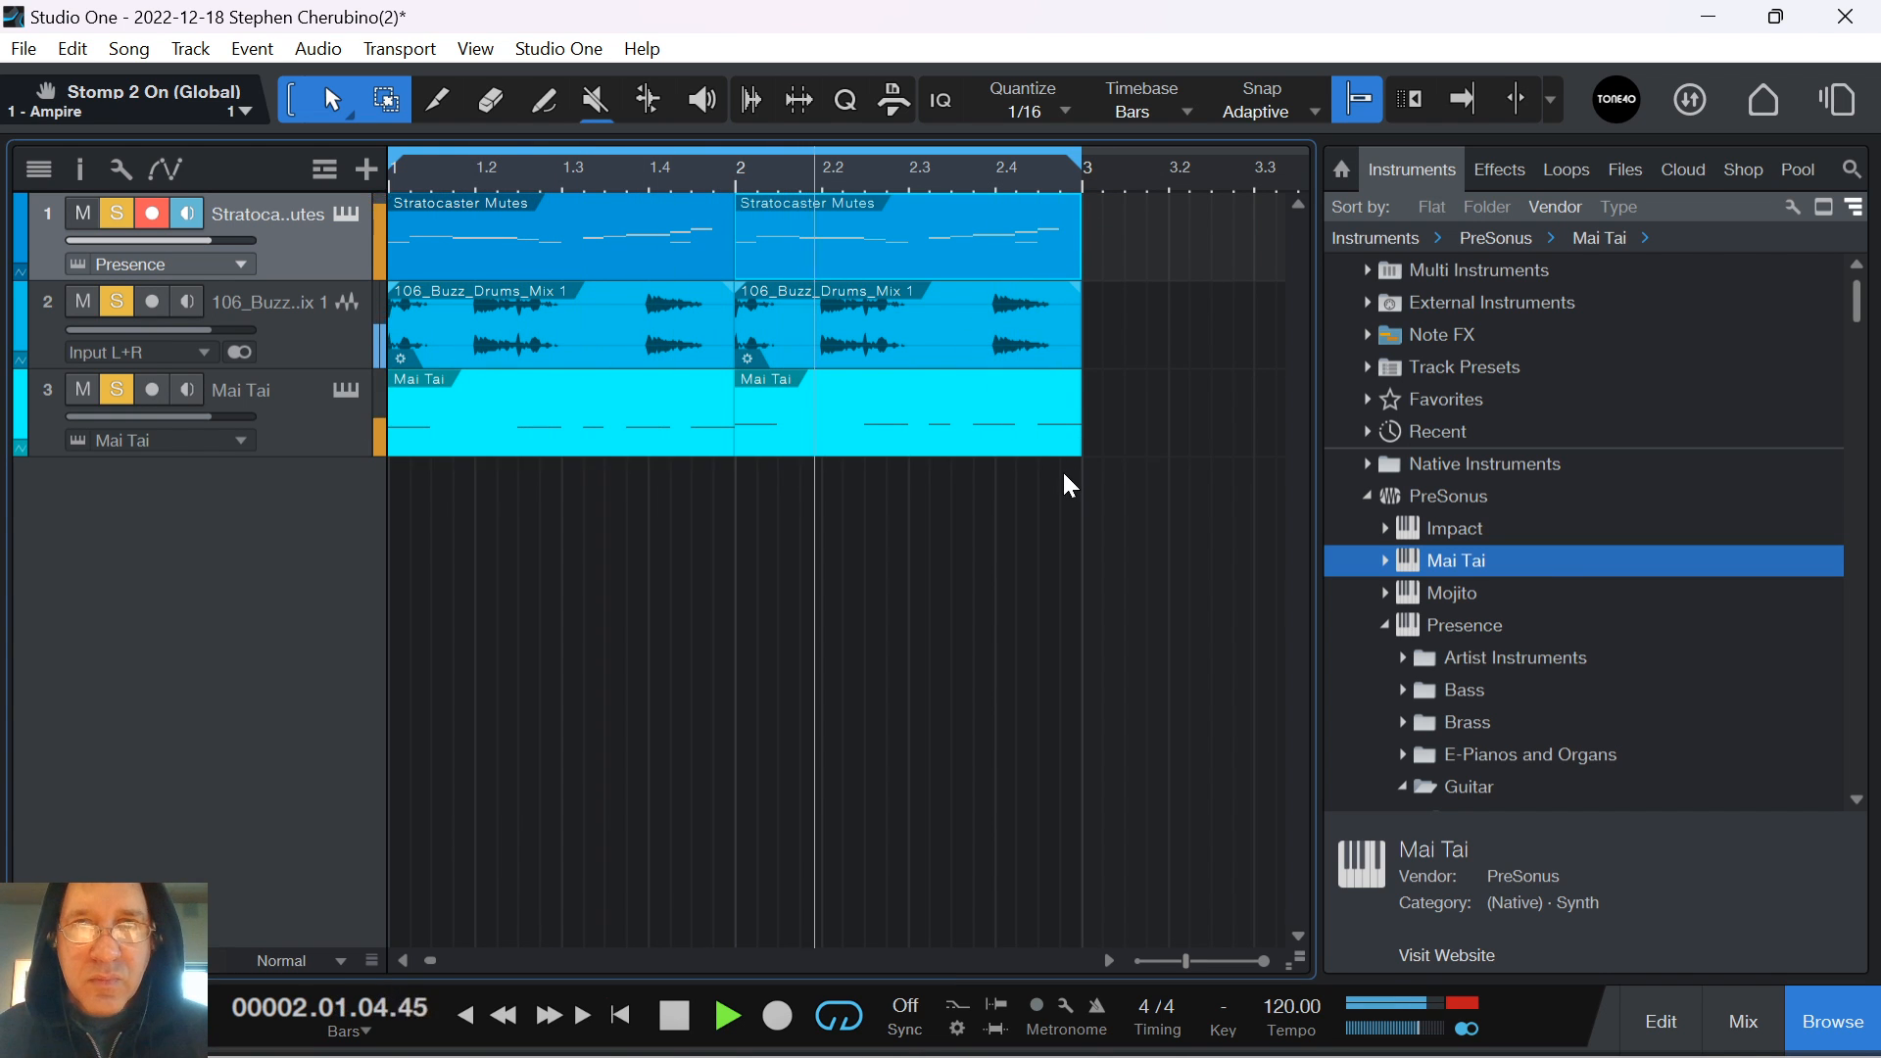
pyautogui.press('space')
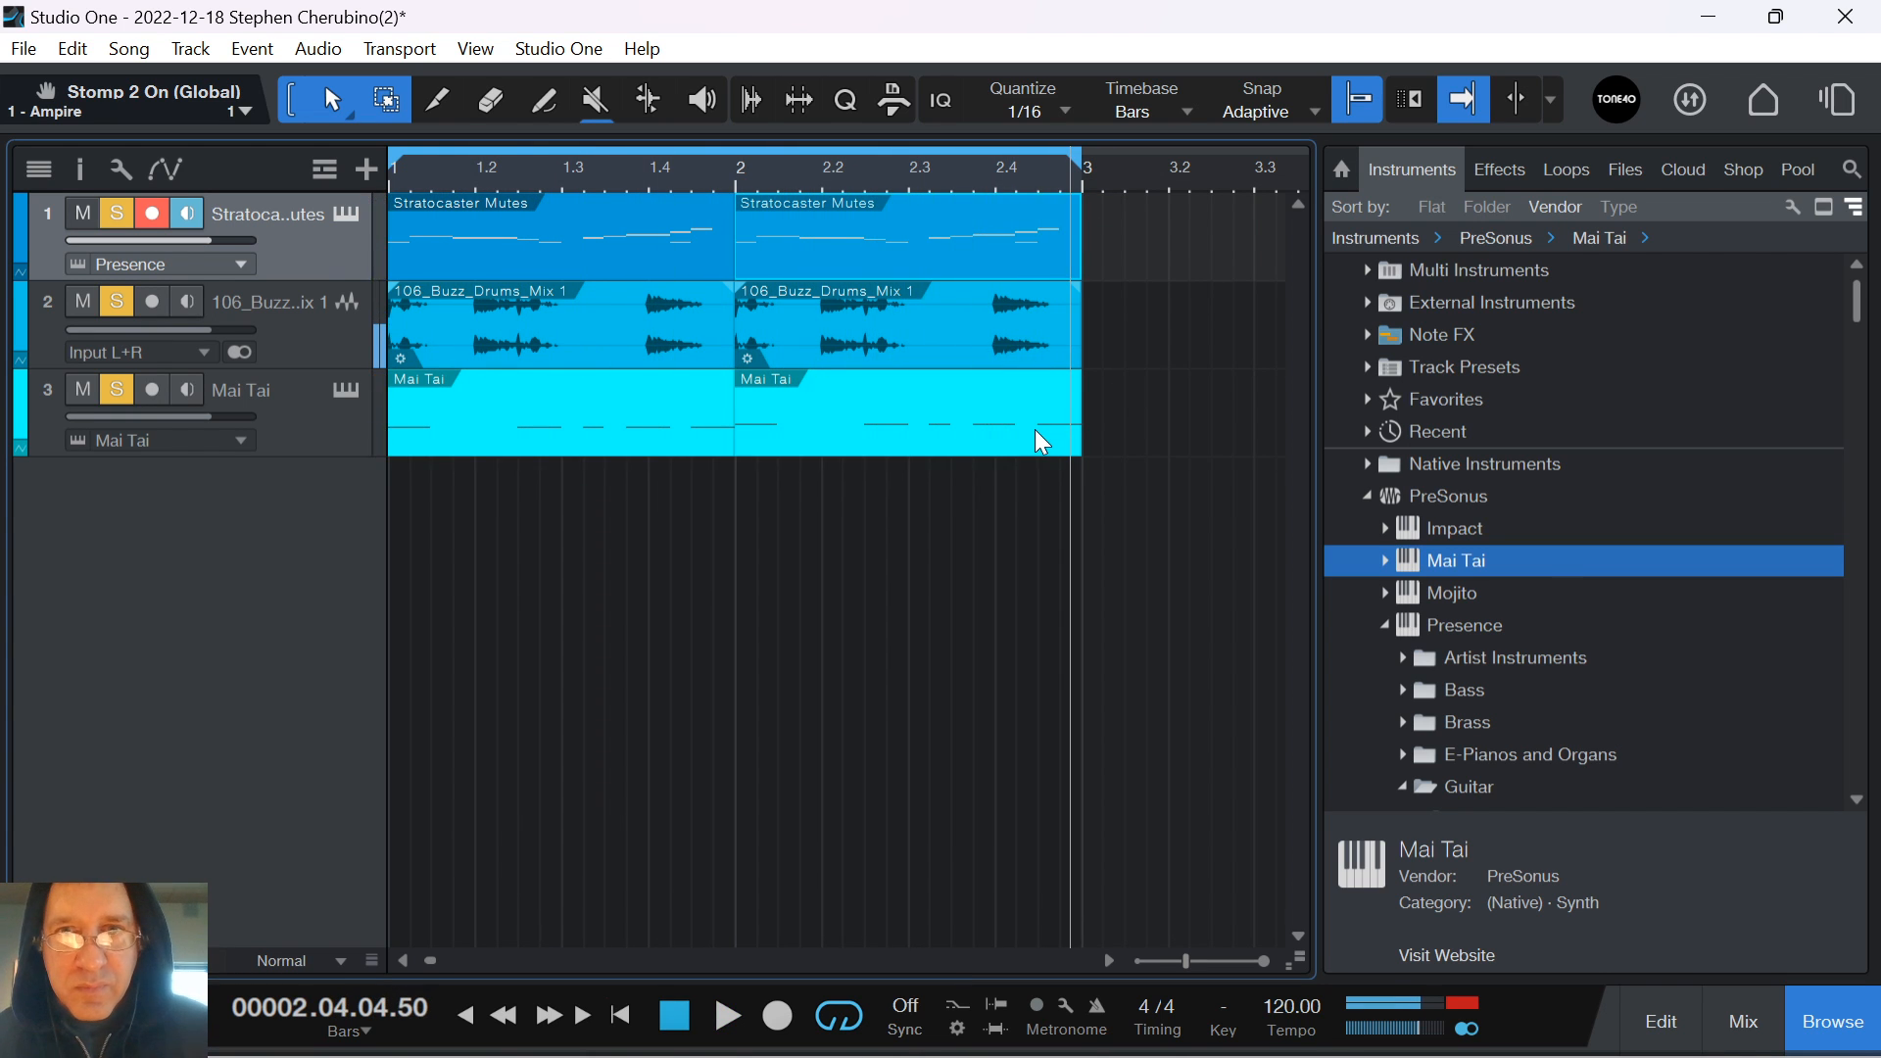
# Duplicate the bar 2 Mai Tai part into bar 3 and move all its notes up to D 2
pyautogui.click(1036, 431)
pyautogui.press('d')
pyautogui.doubleClick(1133, 435)
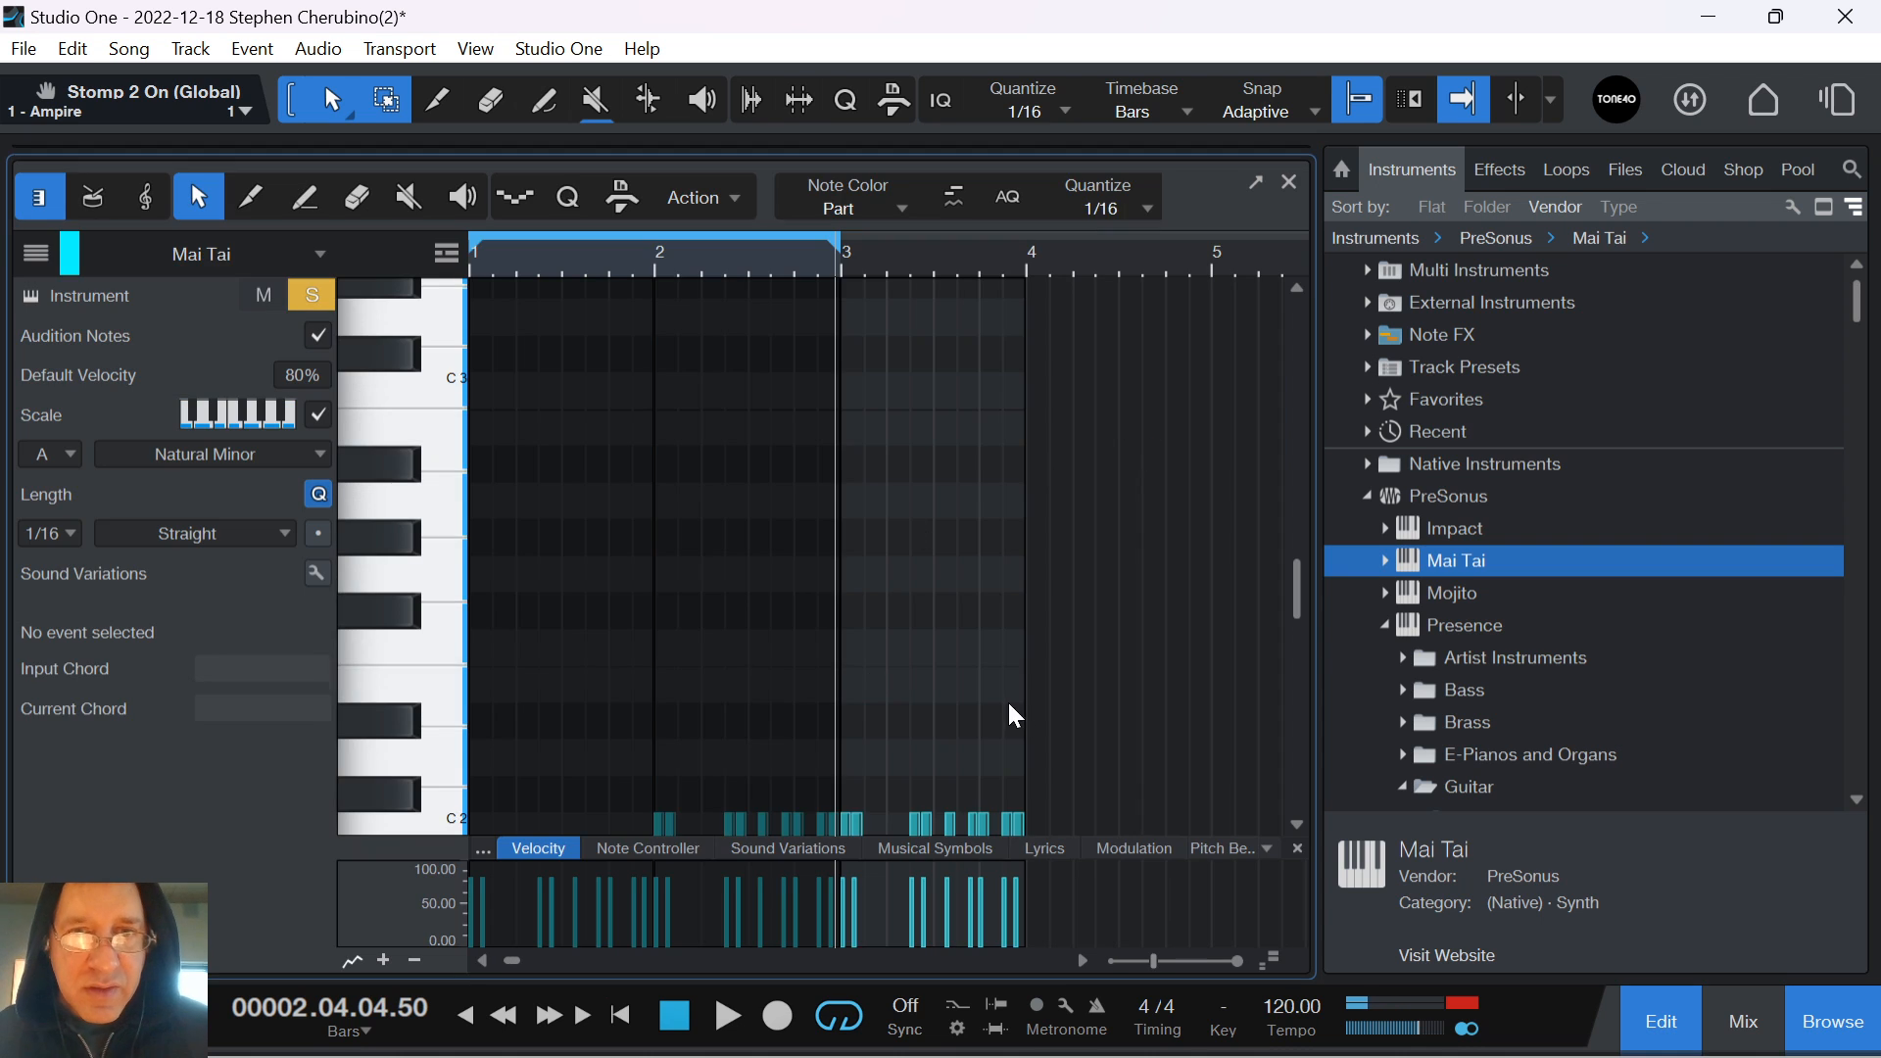
pyautogui.scroll(-3, 1028, 711)
pyautogui.moveTo(1075, 776); pyautogui.dragTo(854, 653)
pyautogui.click(1291, 185)
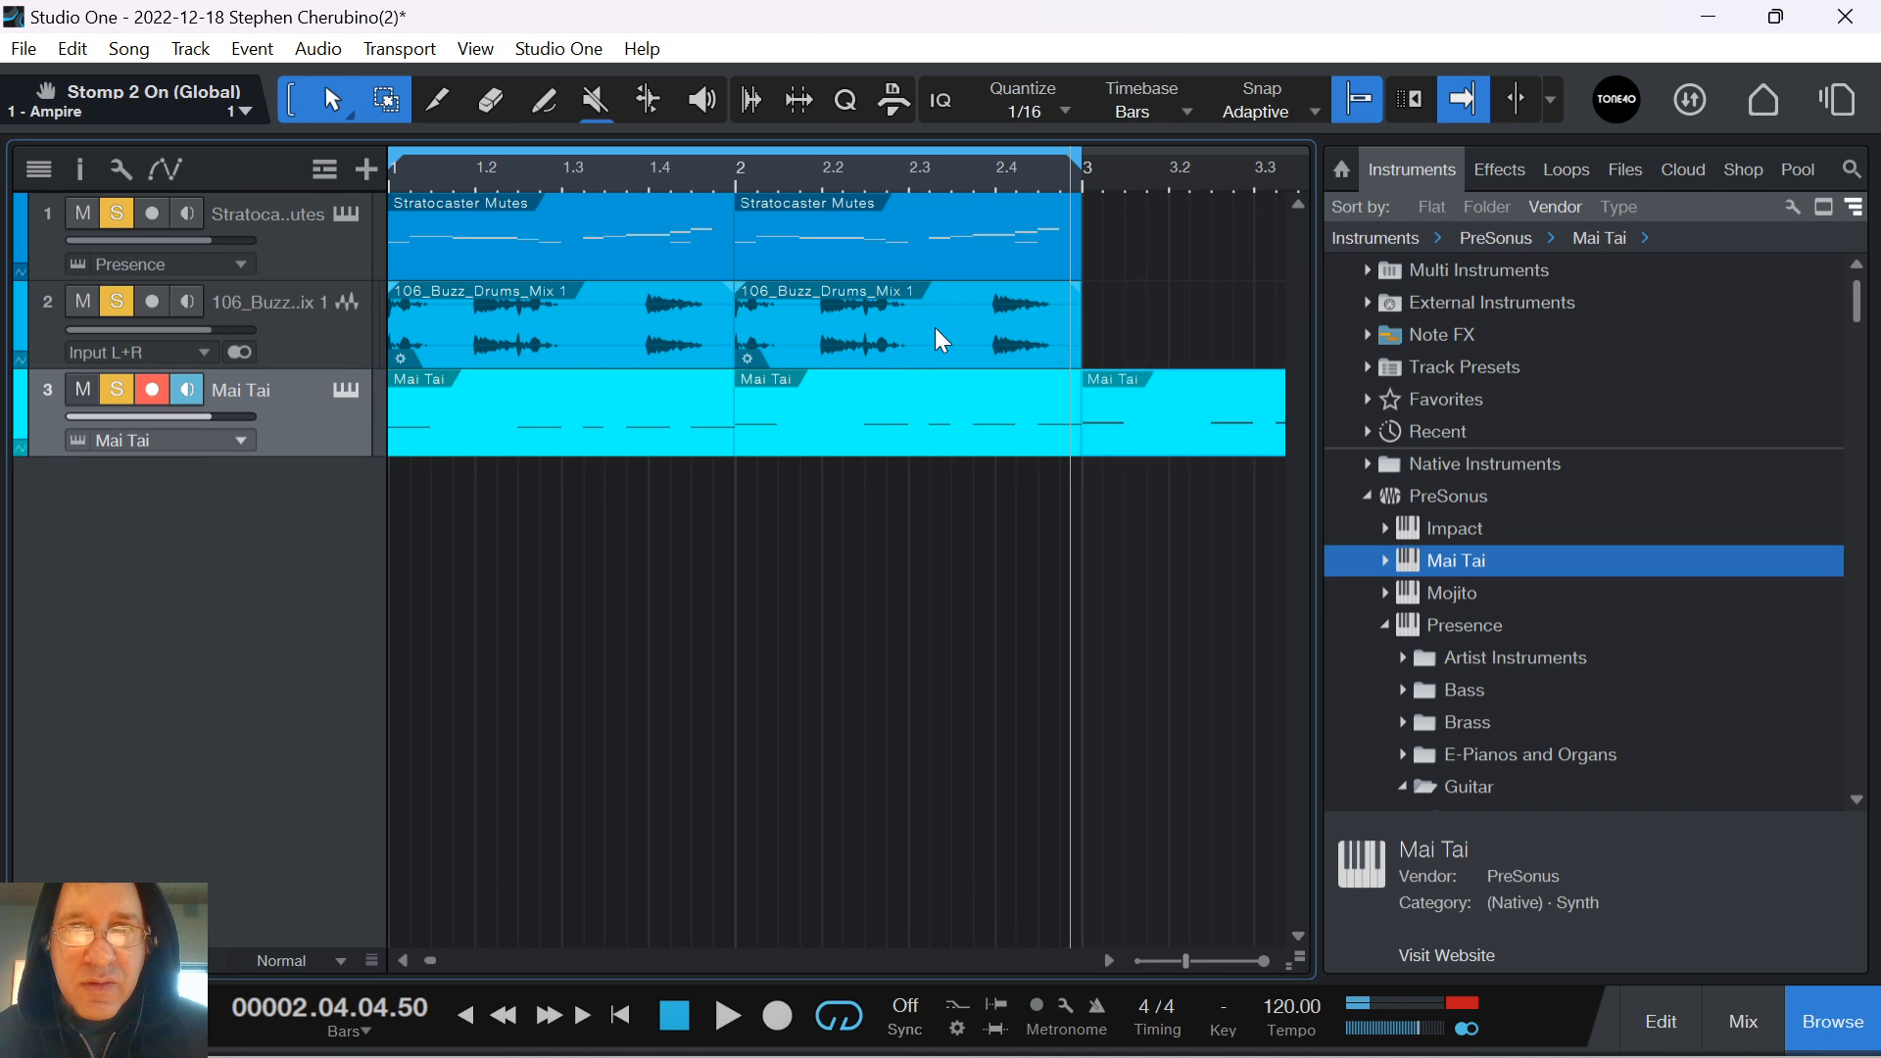
# Duplicate the guitar and drum parts into bar 3, and copy all three bar 3 parts into bar 4
pyautogui.scroll(-4, 897, 179)
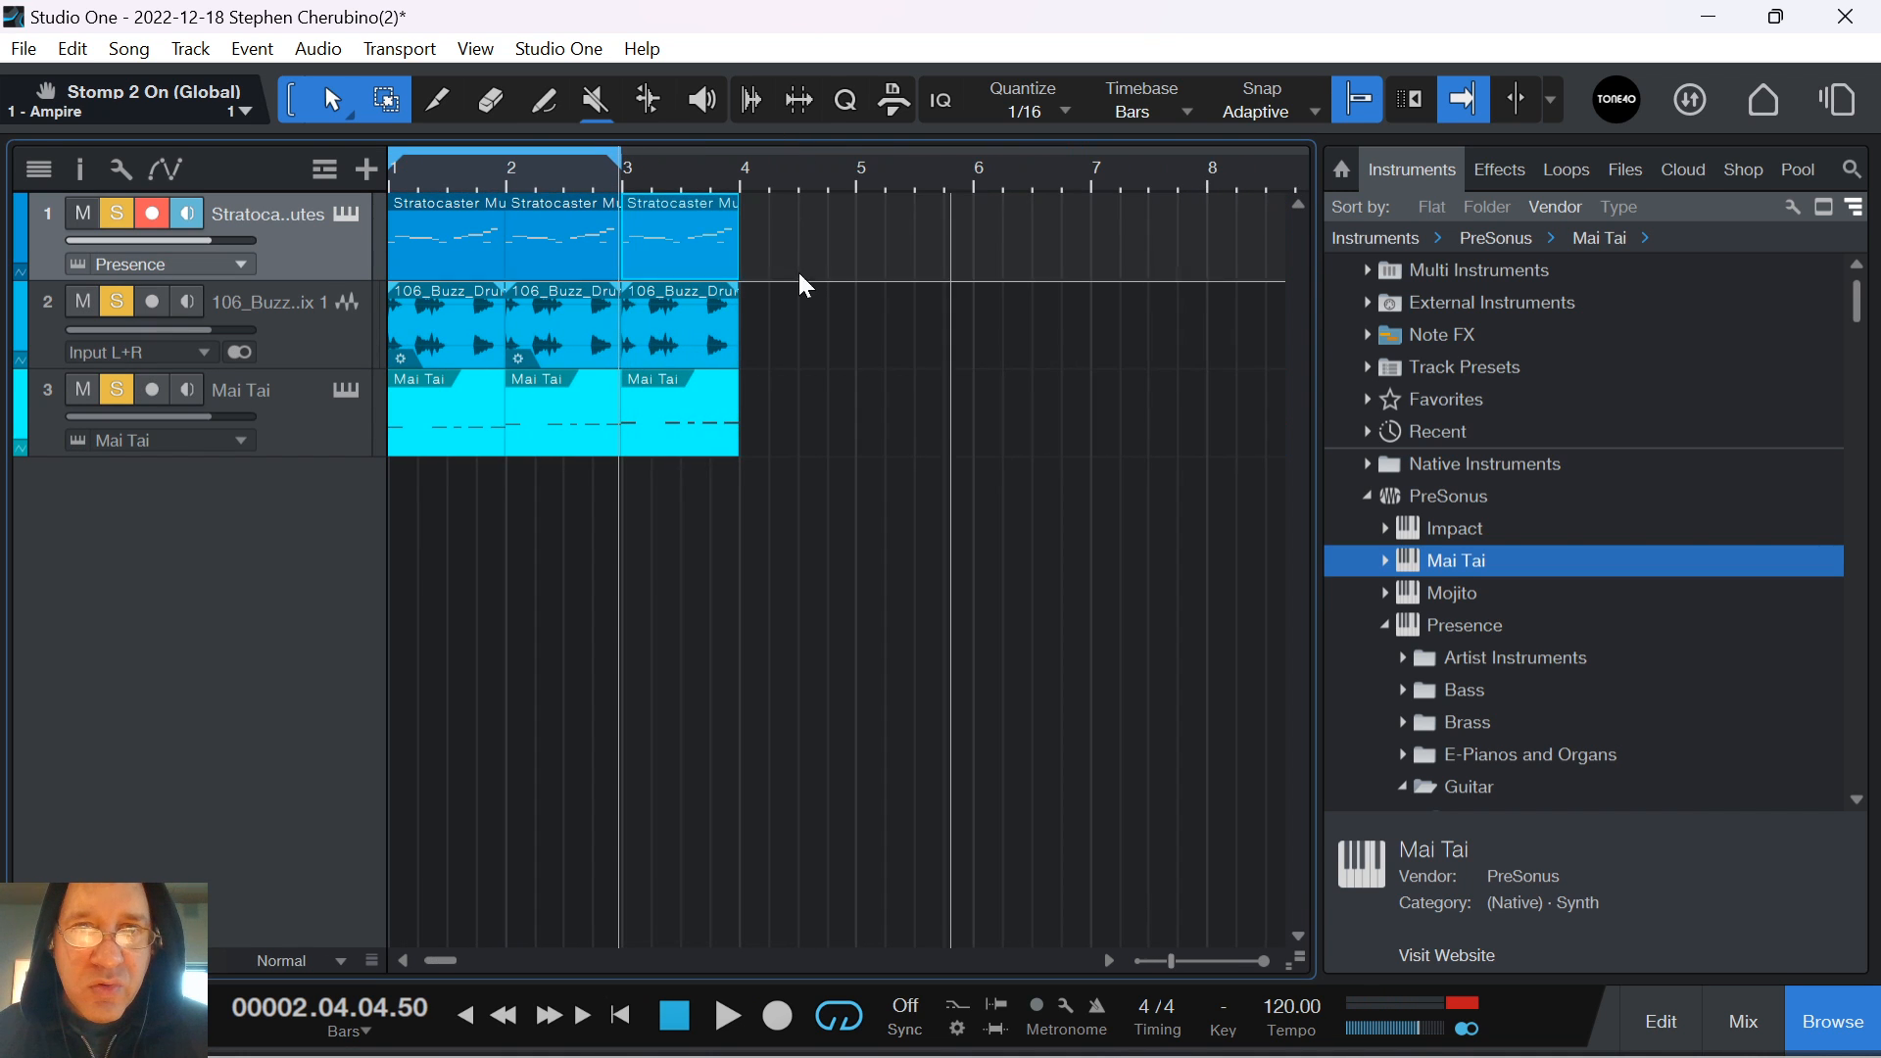
pyautogui.click(710, 444)
pyautogui.press('d')
pyautogui.click(694, 360)
pyautogui.press('d')
pyautogui.click(676, 249)
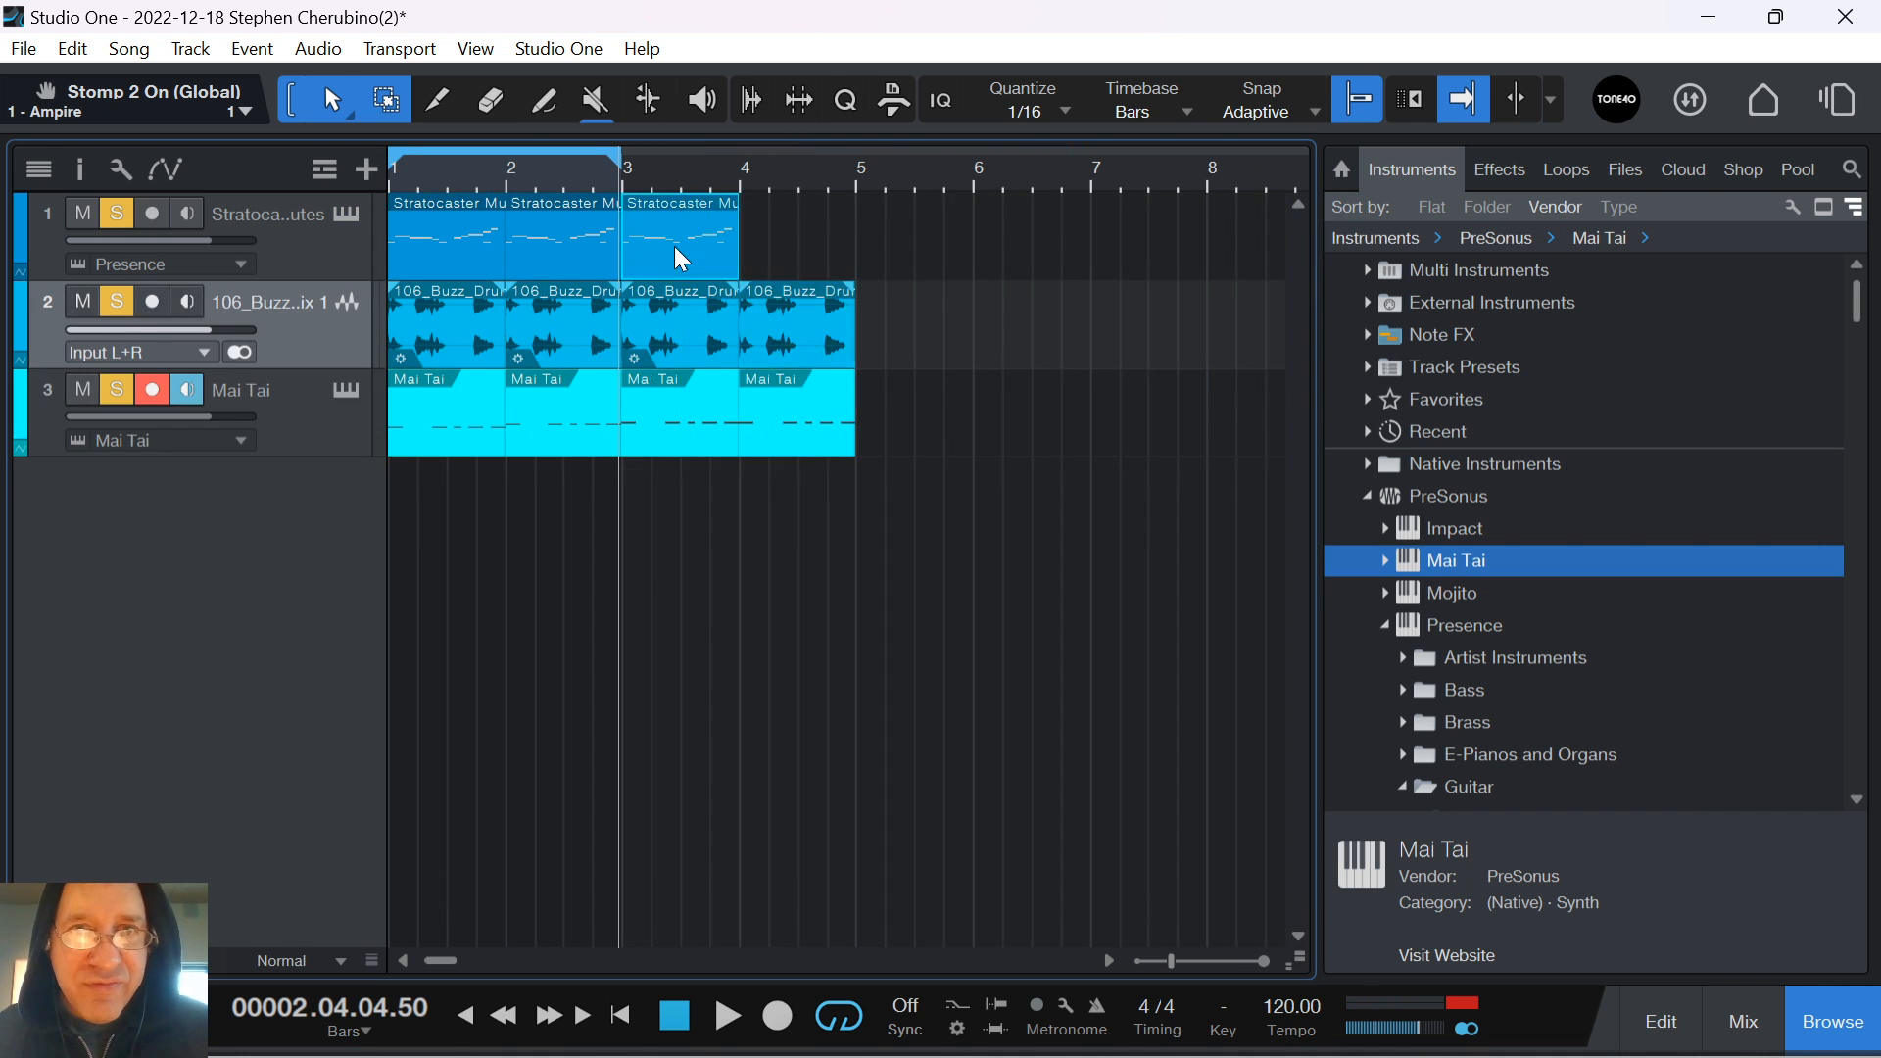
pyautogui.press('d')
# Change the pitch of all bass notes in the bar 4 Mai Tai part and close the note editor
pyautogui.doubleClick(802, 441)
pyautogui.moveTo(1244, 681); pyautogui.dragTo(1026, 563)
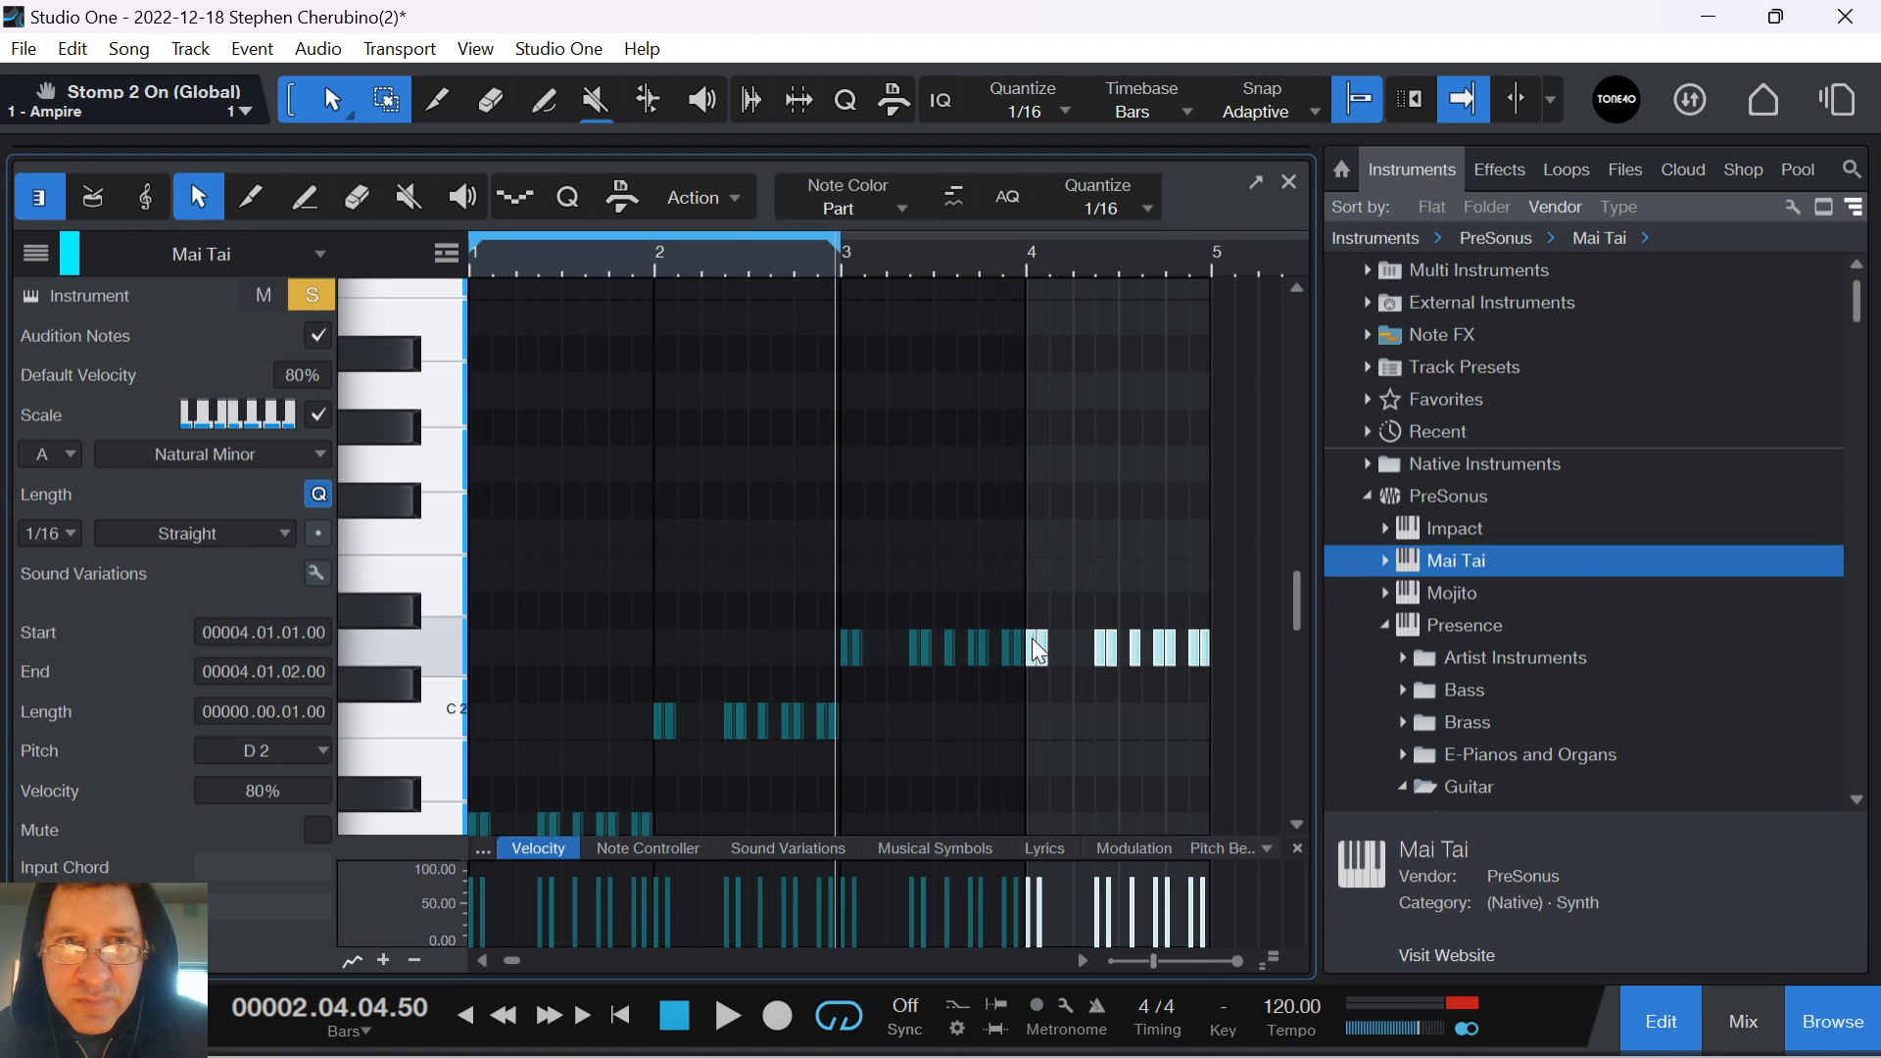
pyautogui.moveTo(1038, 650); pyautogui.dragTo(216, 262)
pyautogui.click(1288, 184)
# Set the loop range to cover all four bars and play the arrangement through
pyautogui.press('p')
pyautogui.press('space')
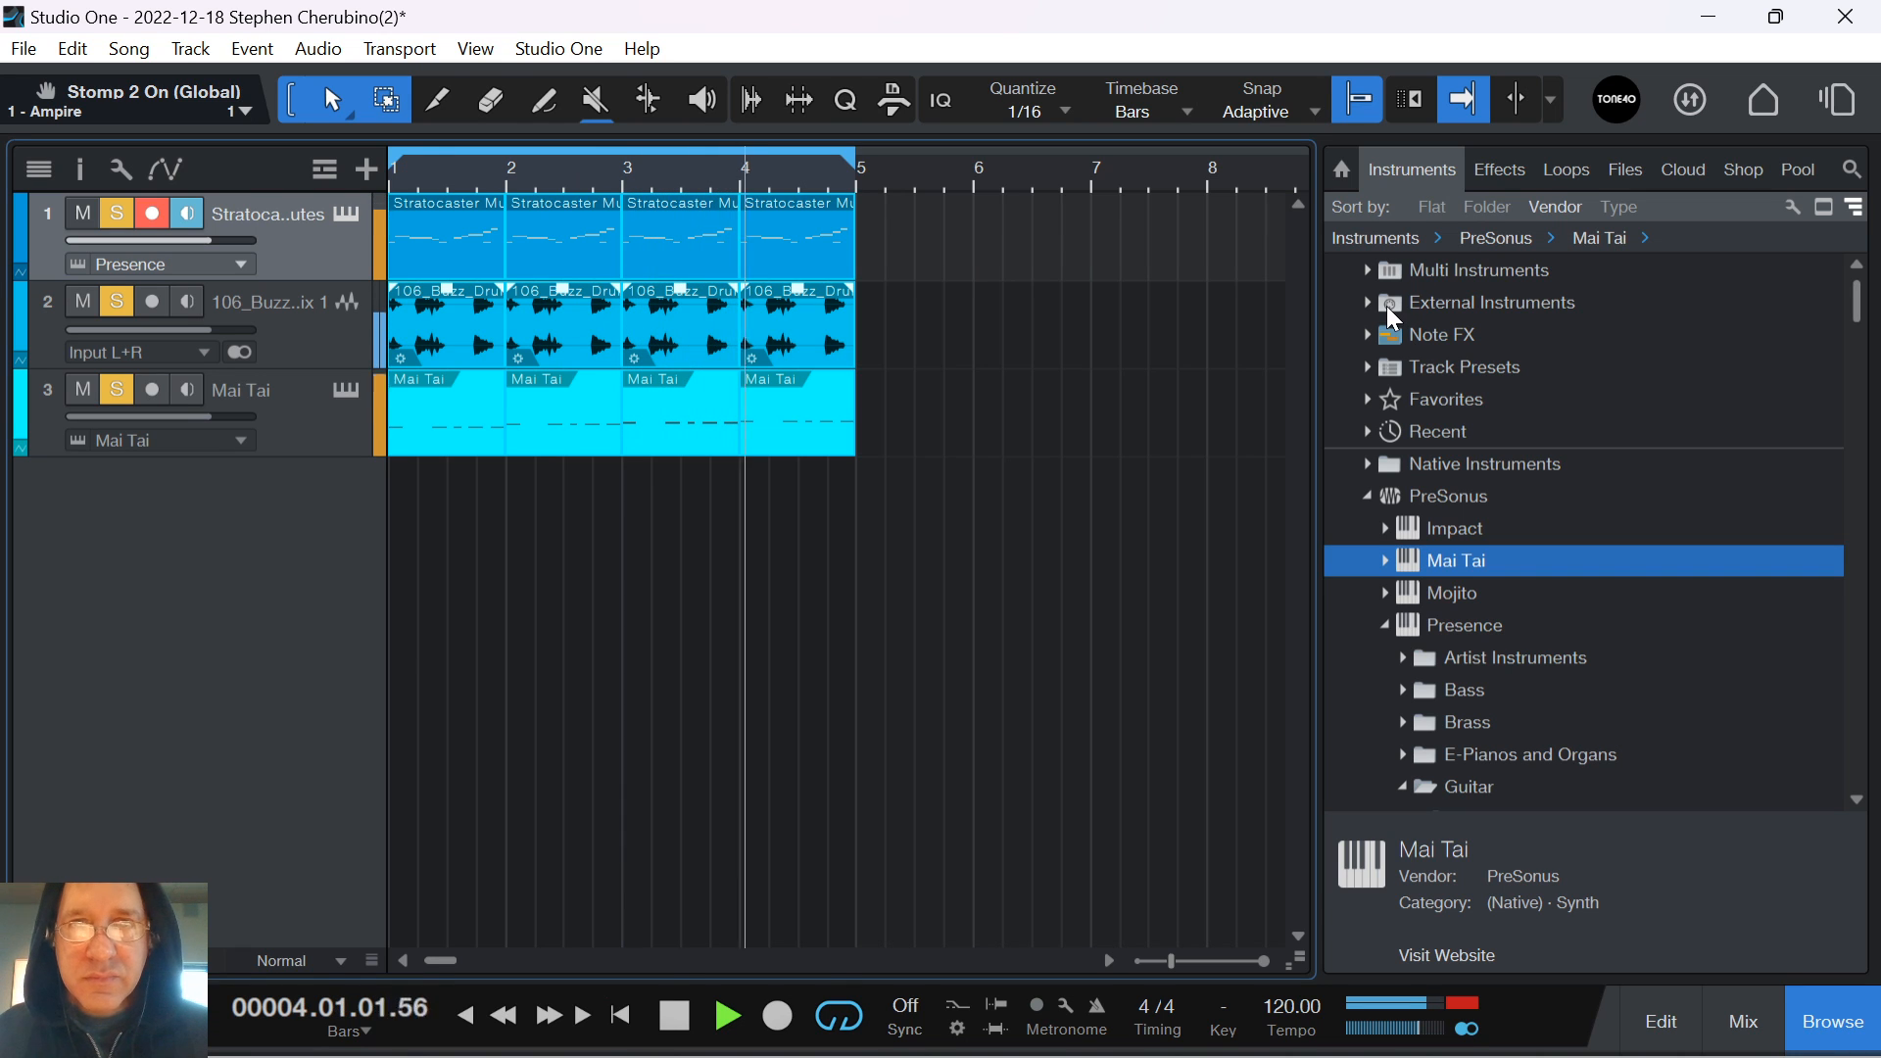
pyautogui.press('space')
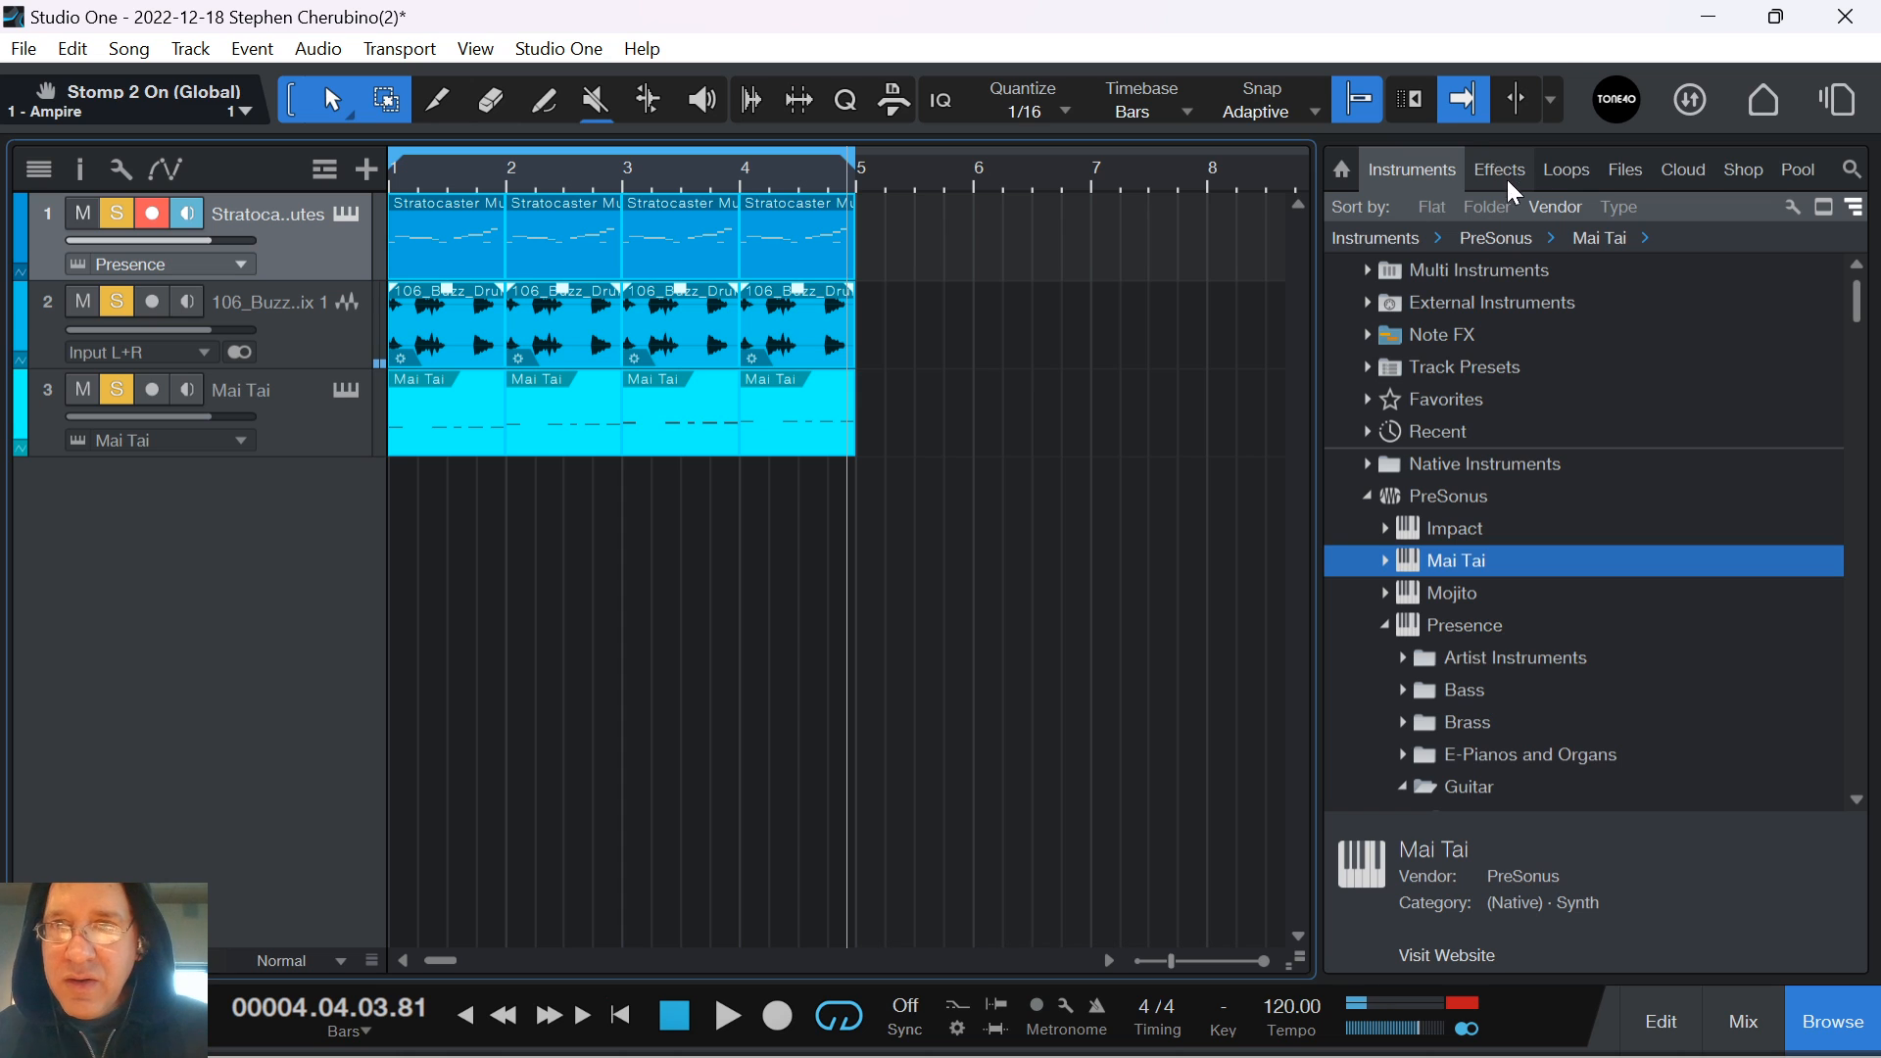
# Add Presence's Clavinet 1 preset from the Clavinets folder as a new instrument track, audition it, and close the instrument window
pyautogui.click(1368, 493)
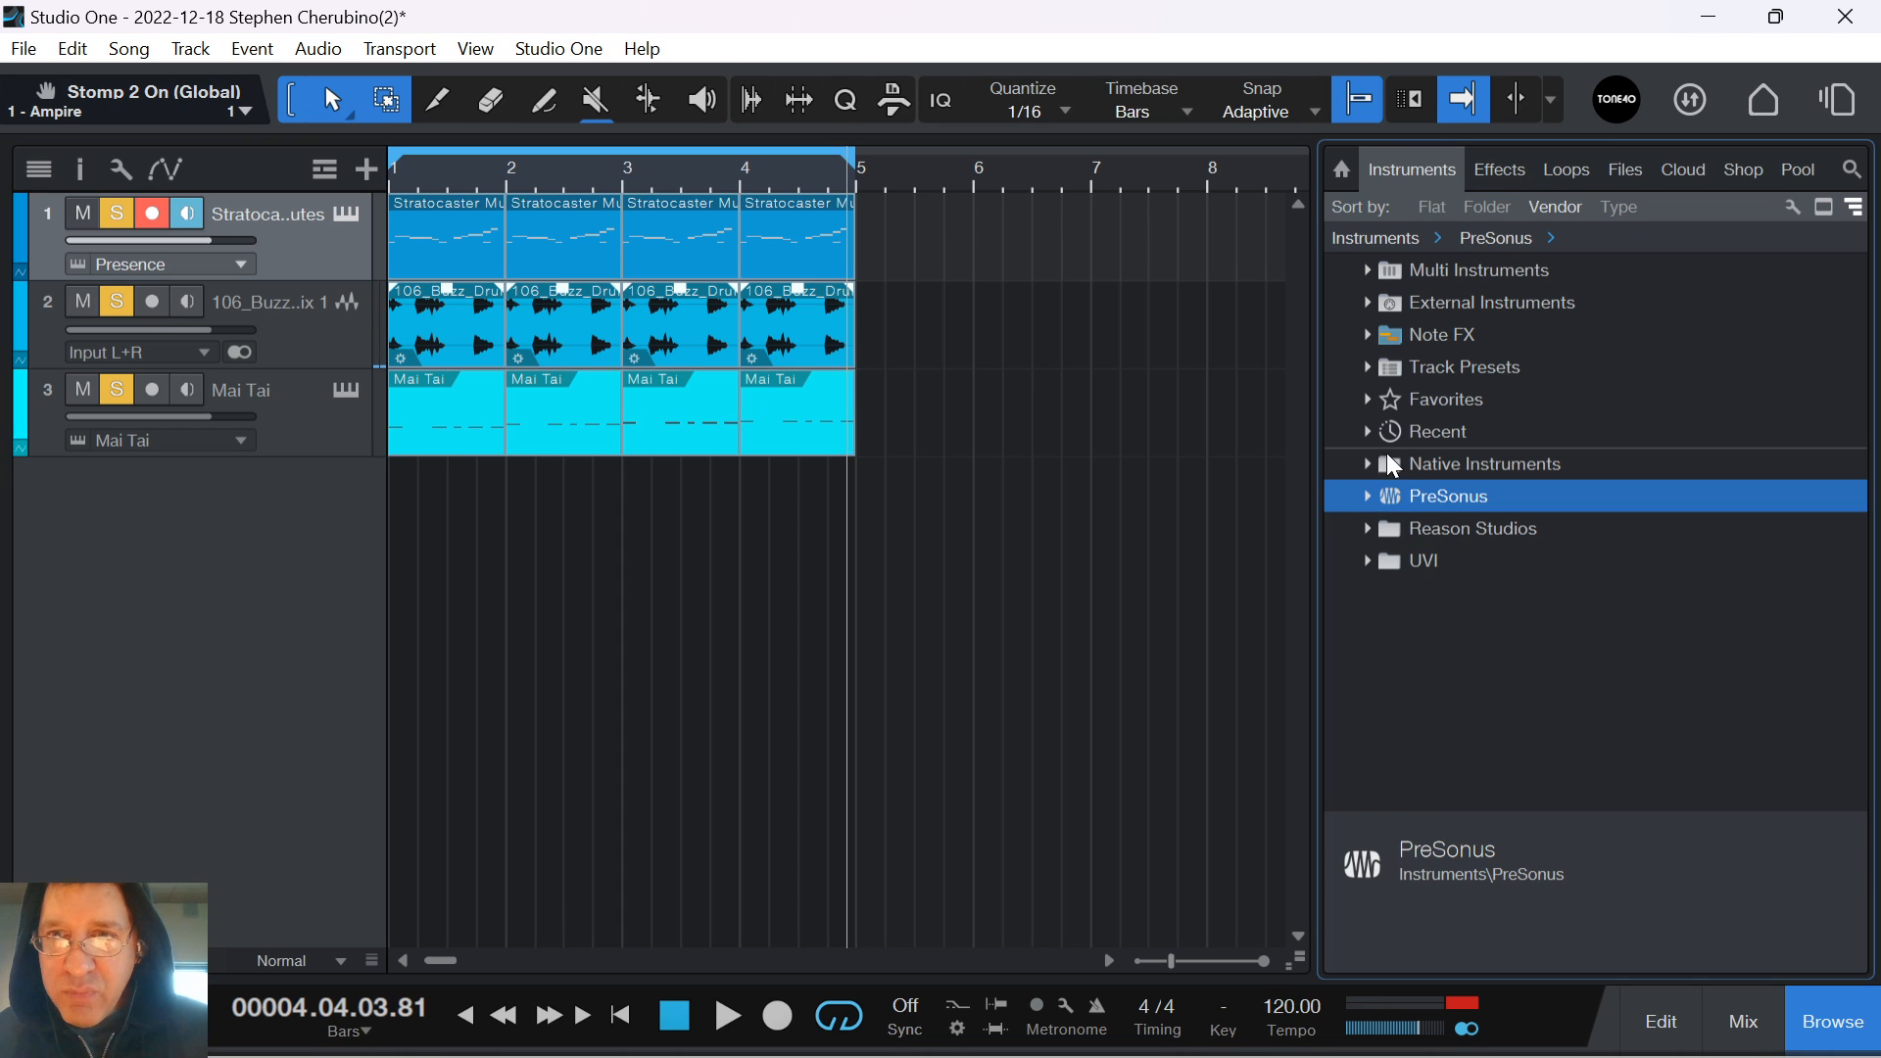
pyautogui.click(1369, 497)
pyautogui.scroll(-5, 1444, 529)
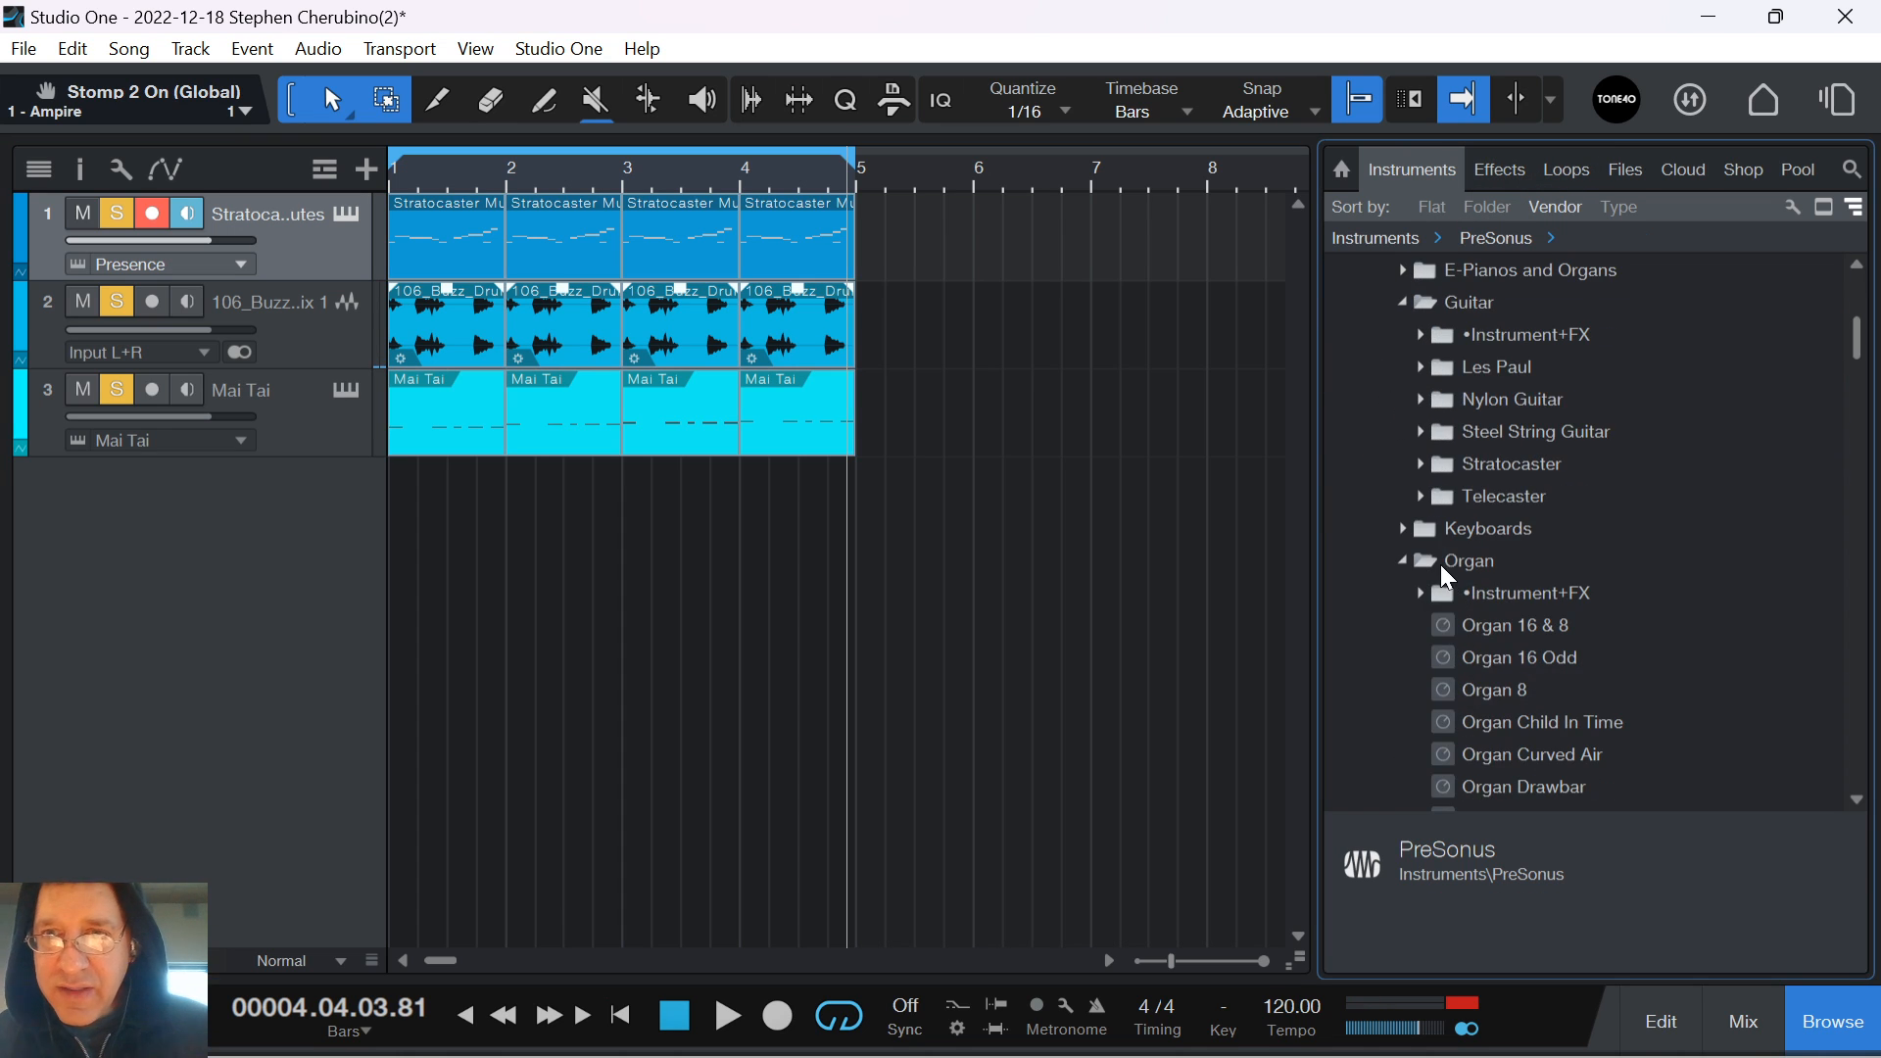
pyautogui.click(1403, 527)
pyautogui.scroll(-2, 1519, 499)
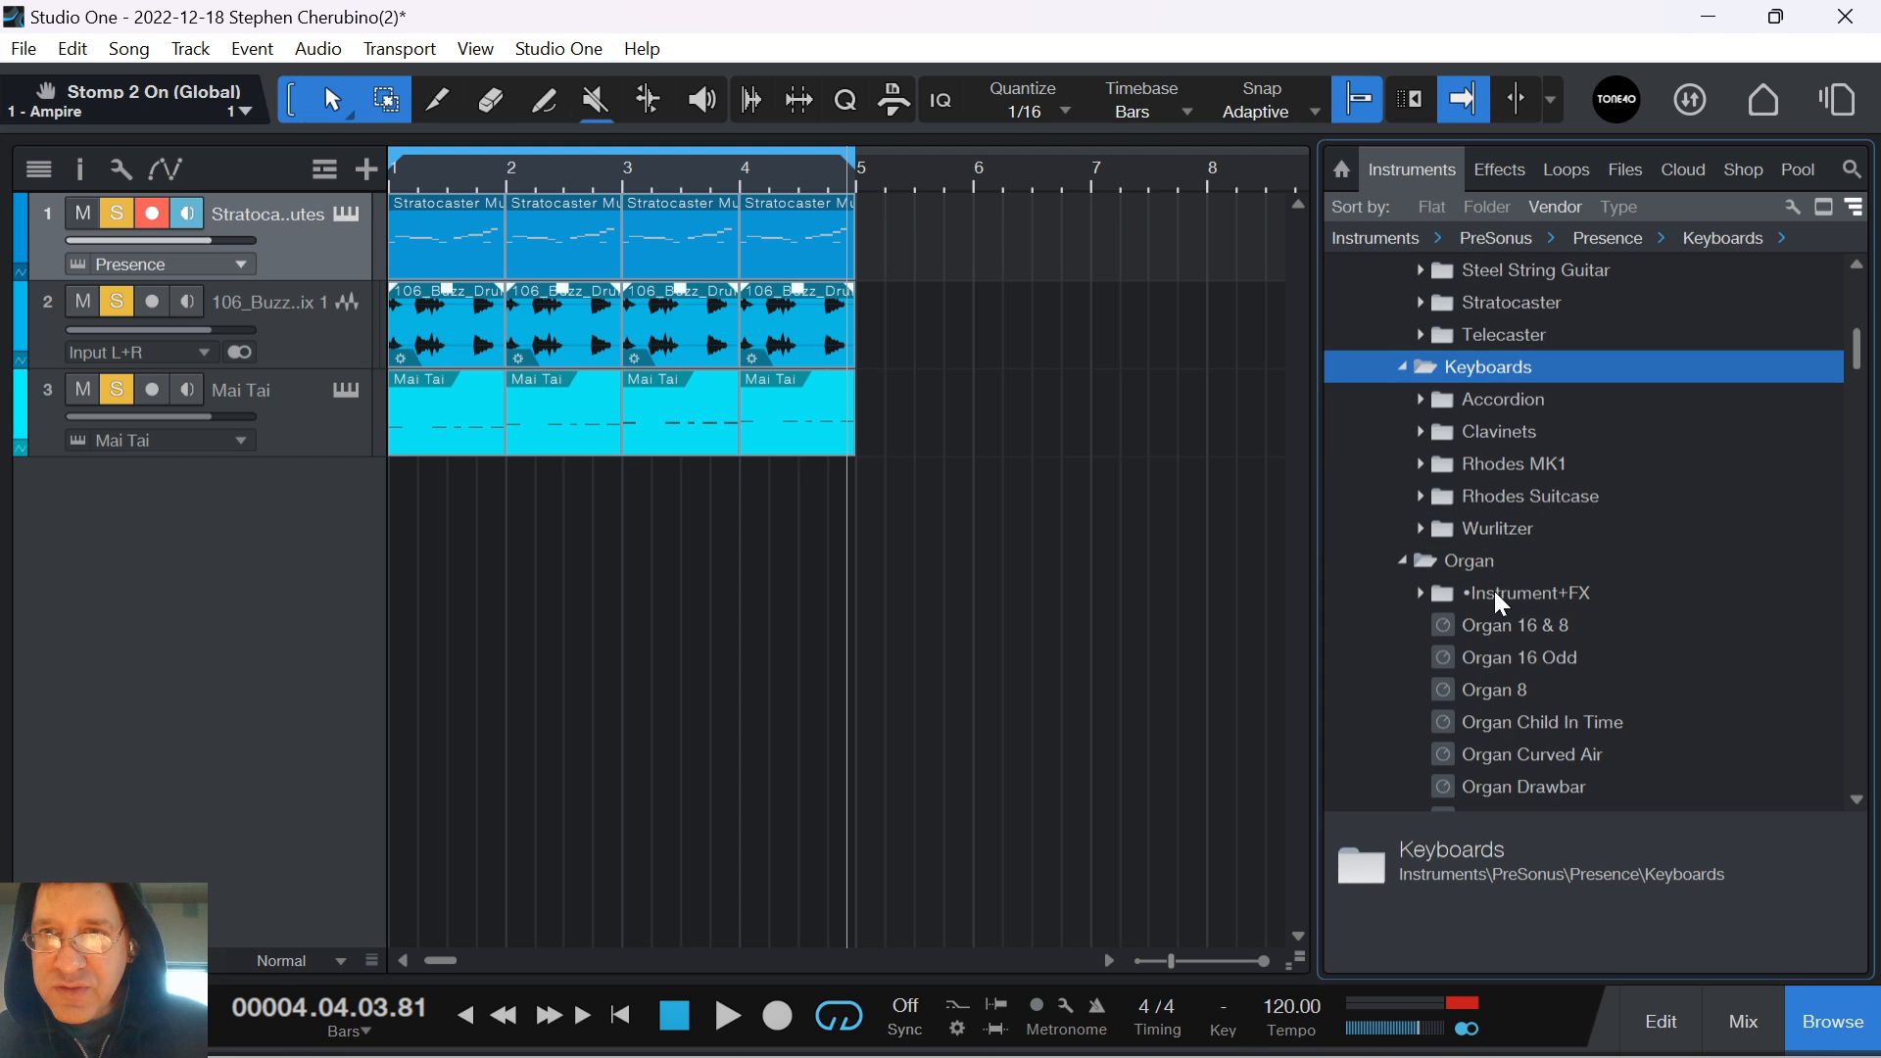
pyautogui.click(1419, 434)
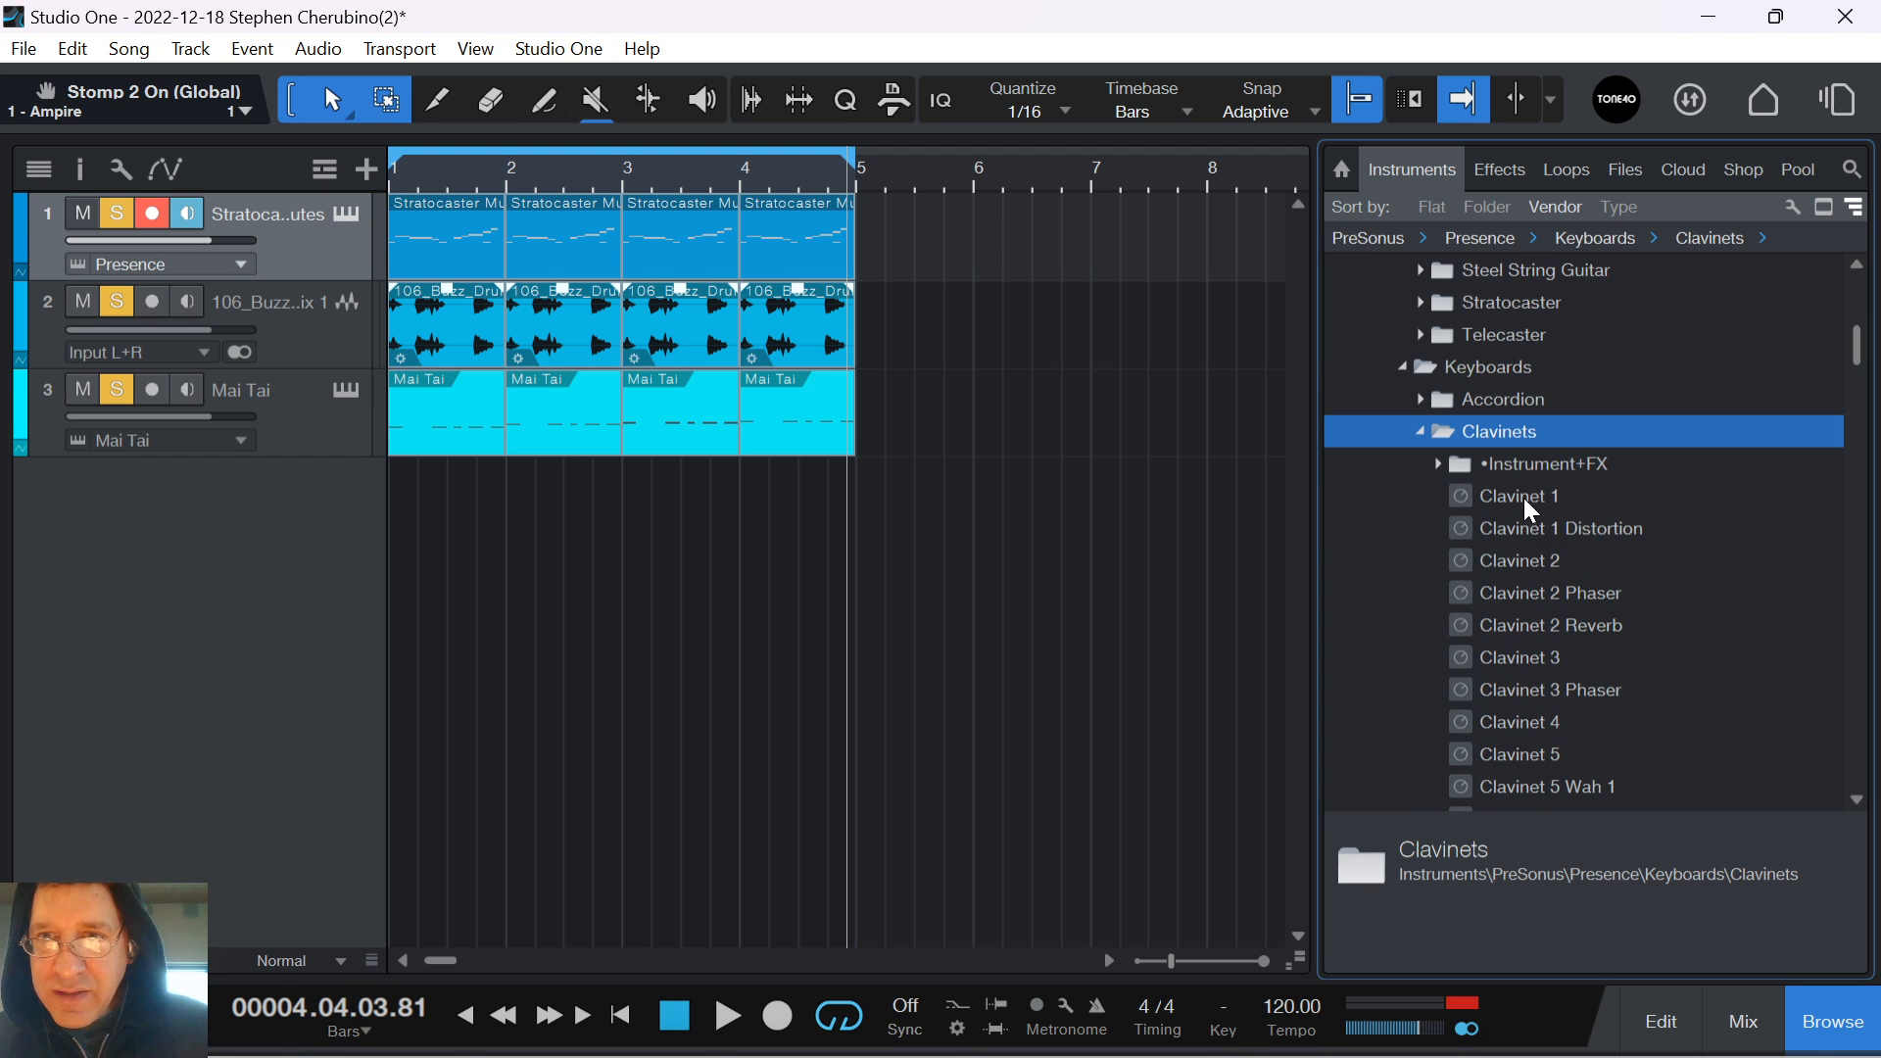
pyautogui.moveTo(1524, 497); pyautogui.dragTo(709, 575)
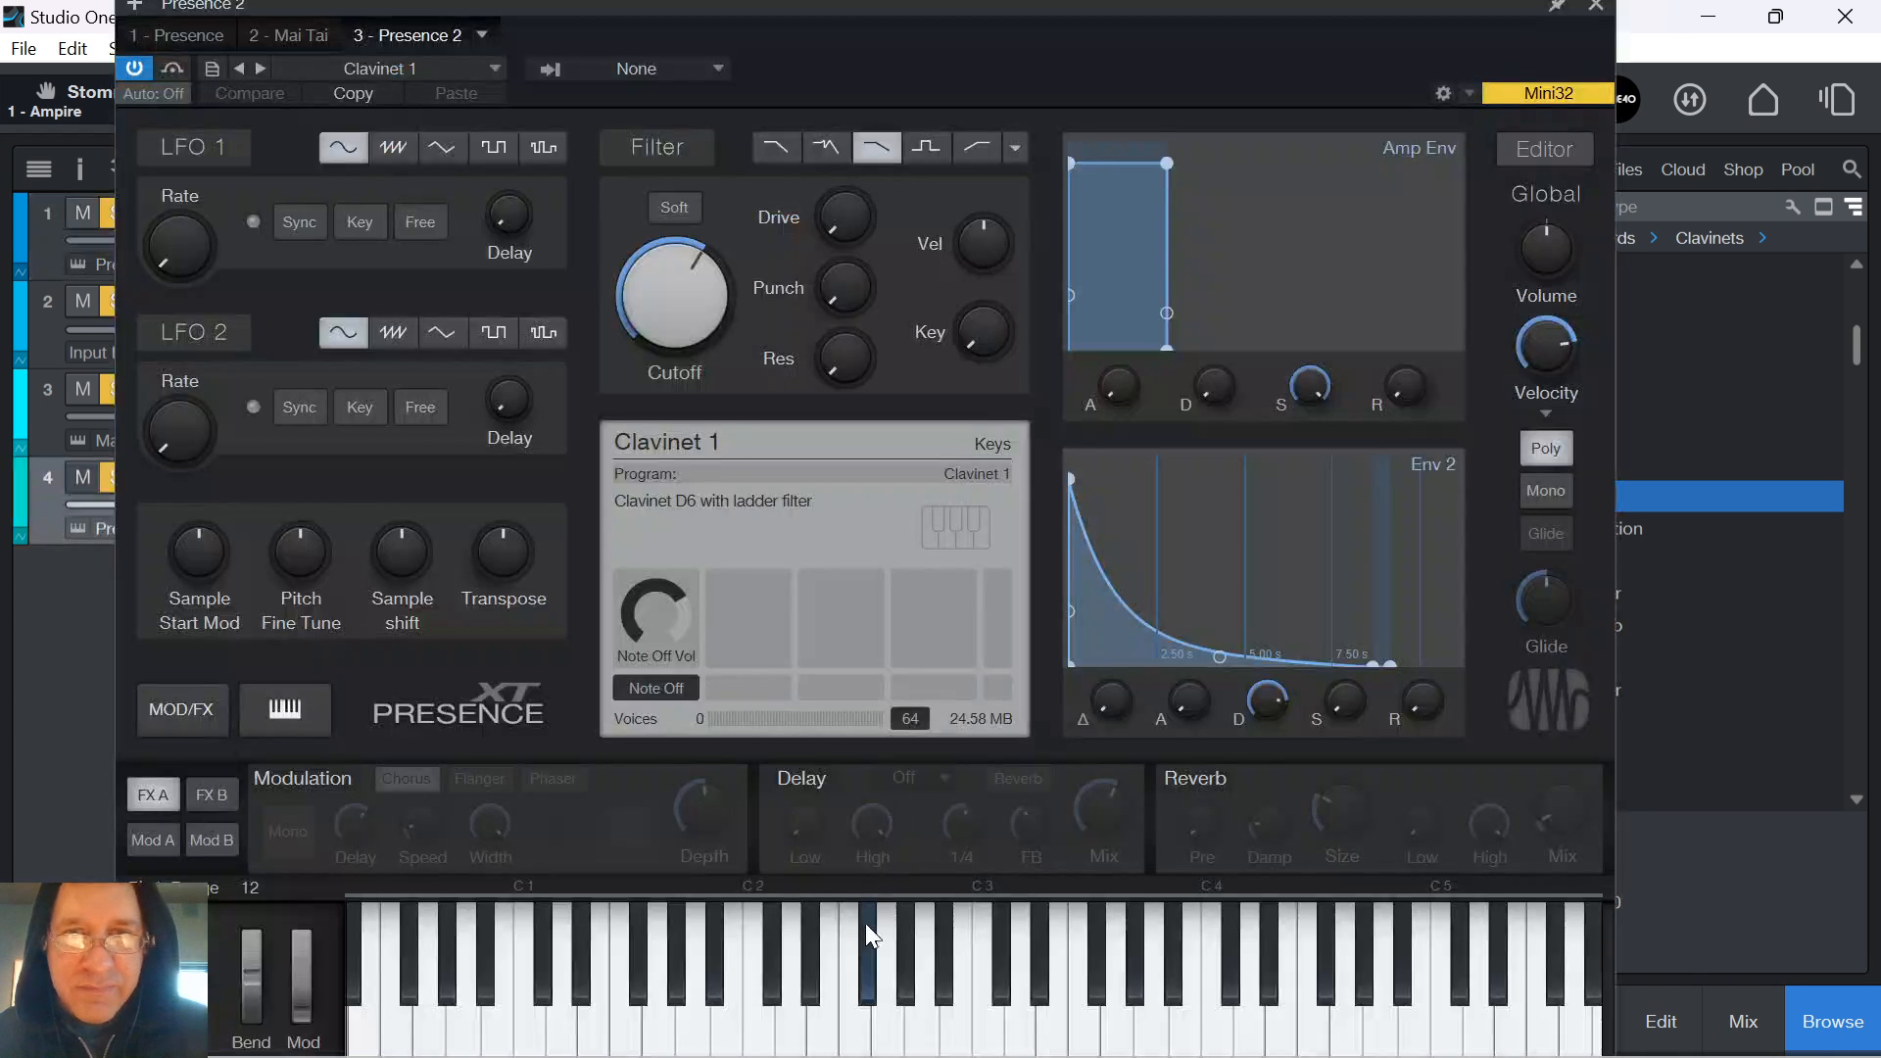
pyautogui.moveTo(1003, 1005); pyautogui.dragTo(1152, 1018)
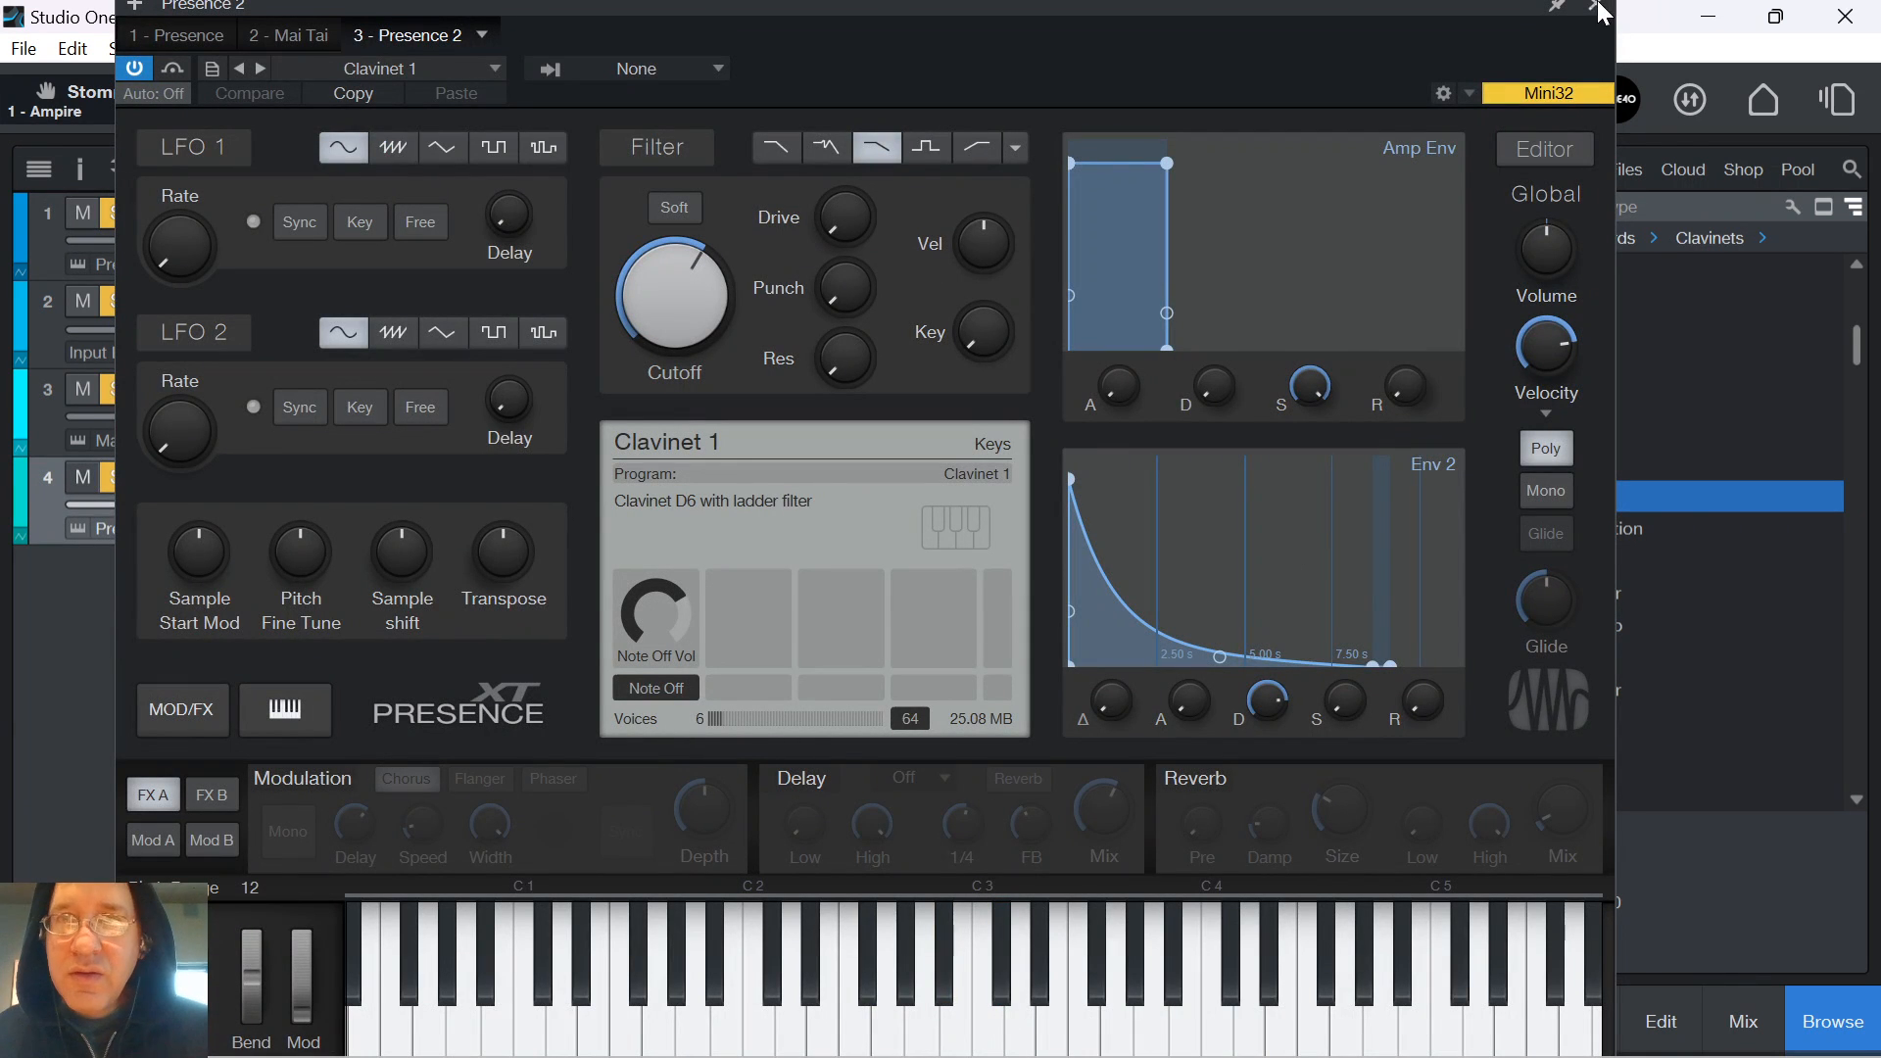
pyautogui.click(1597, 6)
# Create an empty four-bar part on the Clavinet 1 track, open it for note editing, and audition keys on the piano keyboard
pyautogui.doubleClick(436, 528)
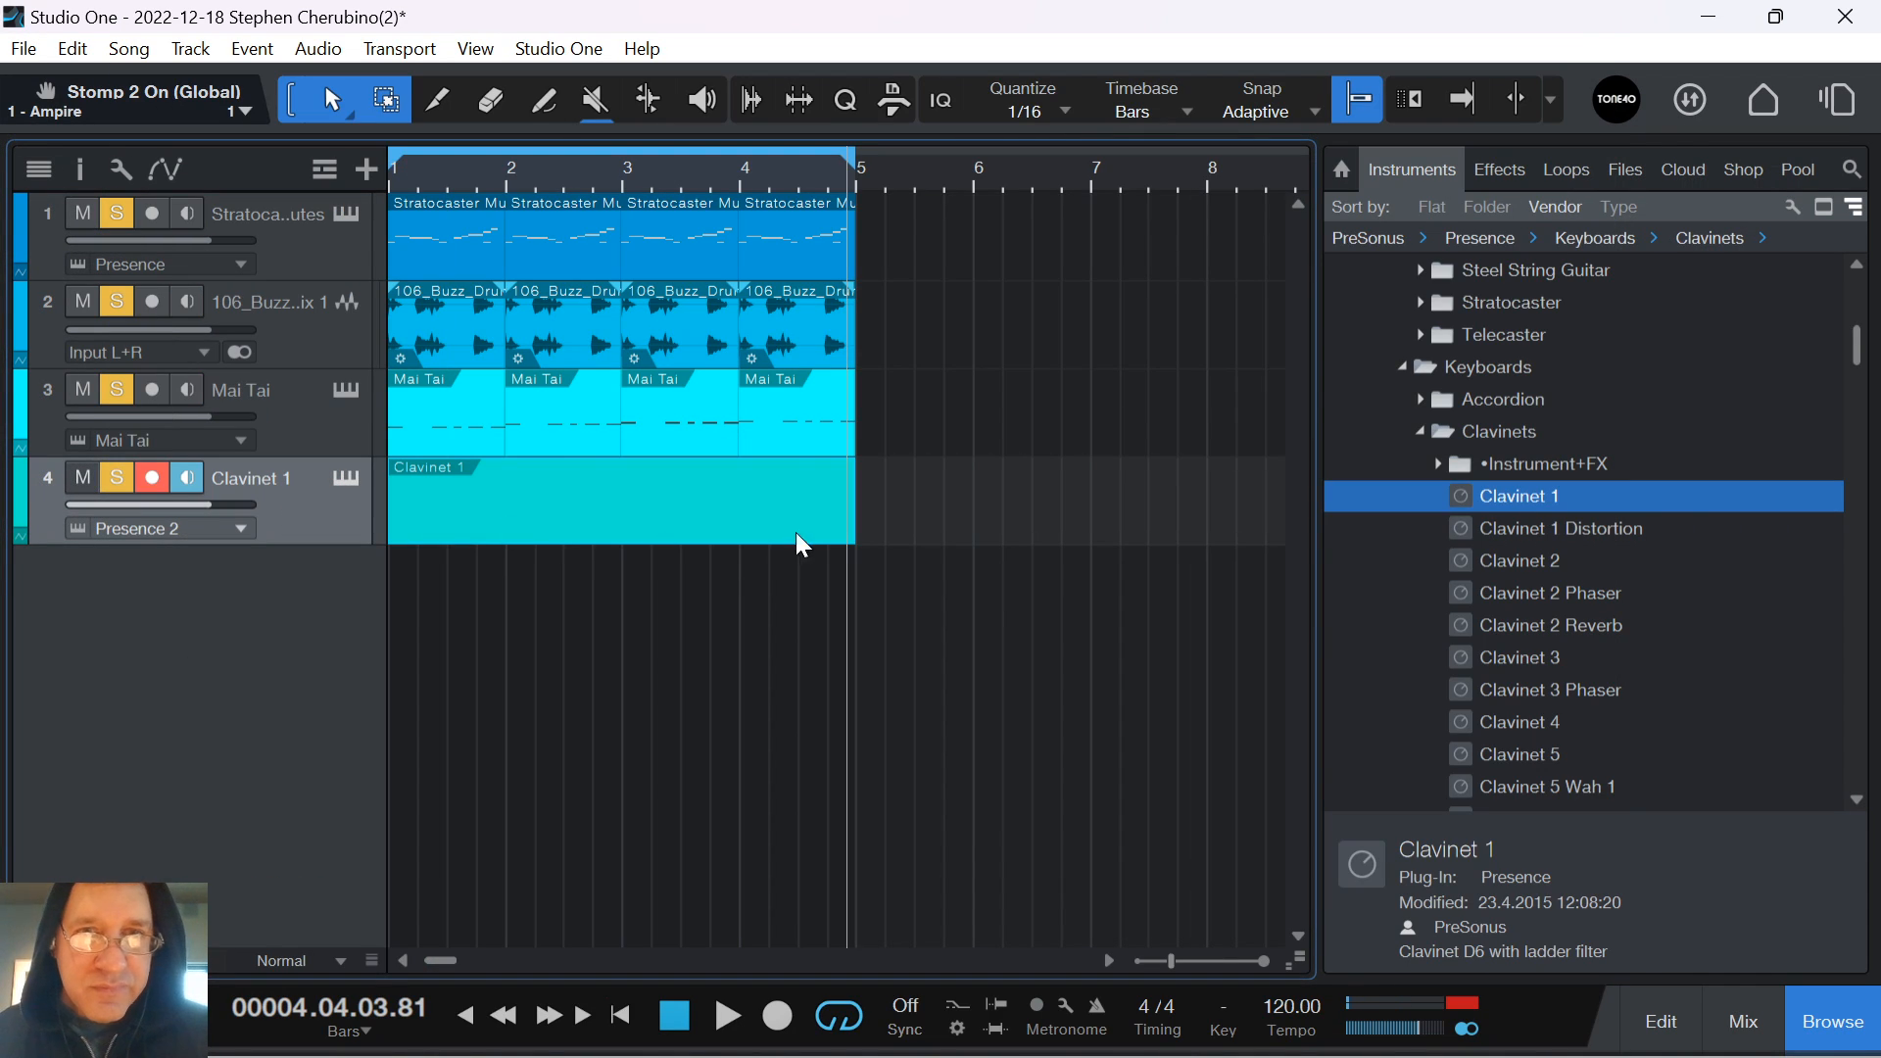
pyautogui.doubleClick(699, 523)
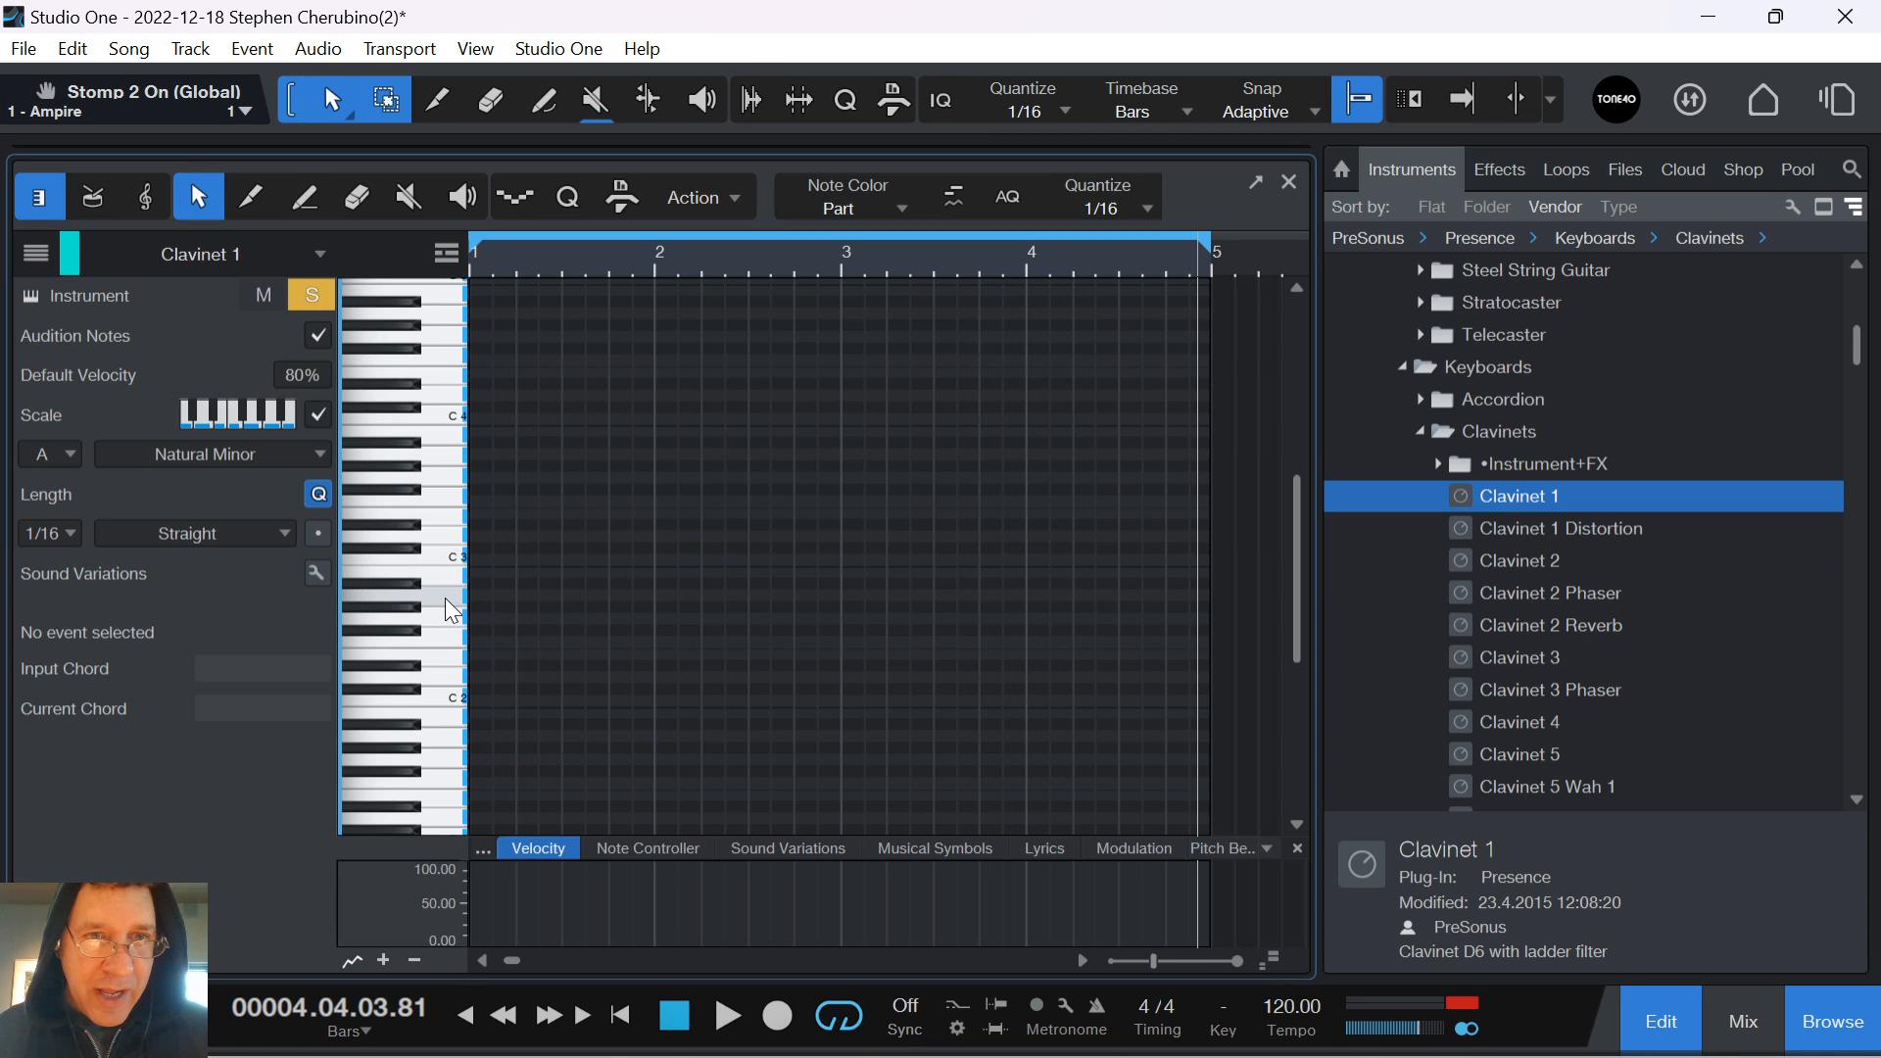
pyautogui.moveTo(444, 600); pyautogui.dragTo(455, 654)
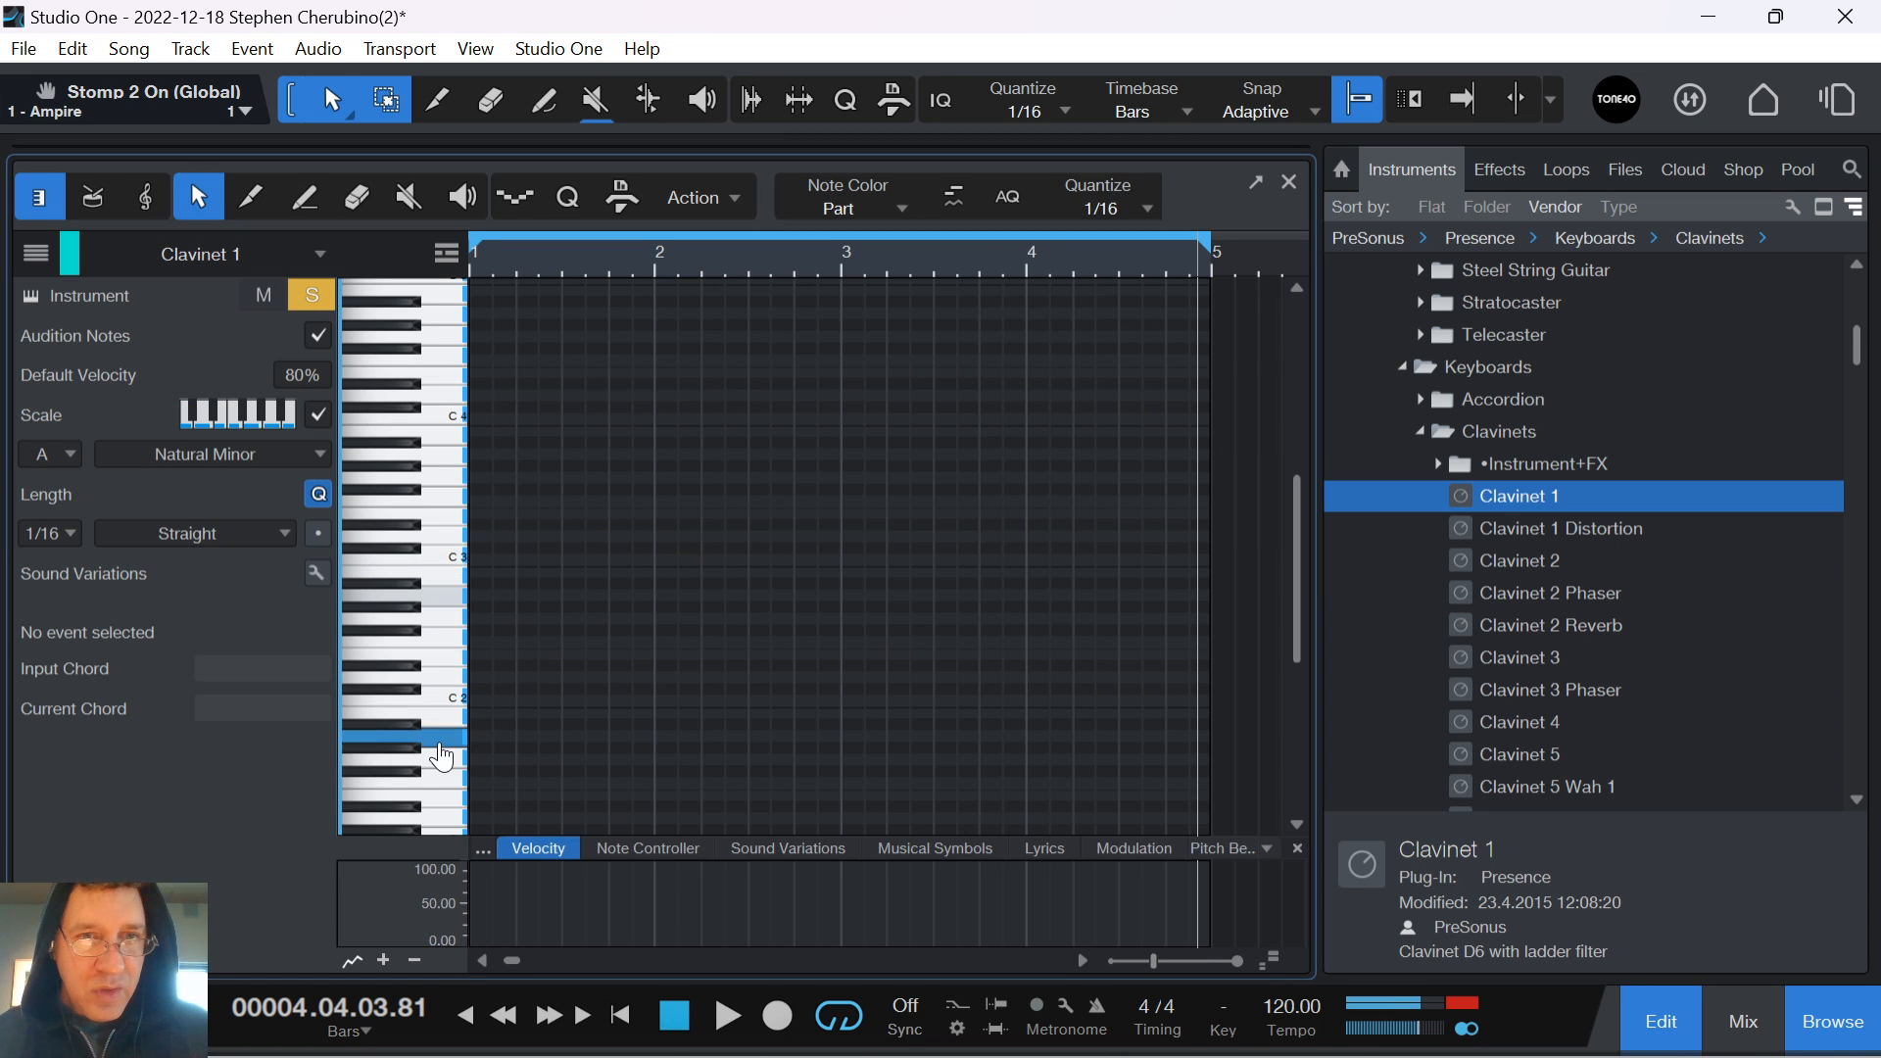
pyautogui.moveTo(441, 753); pyautogui.dragTo(441, 495)
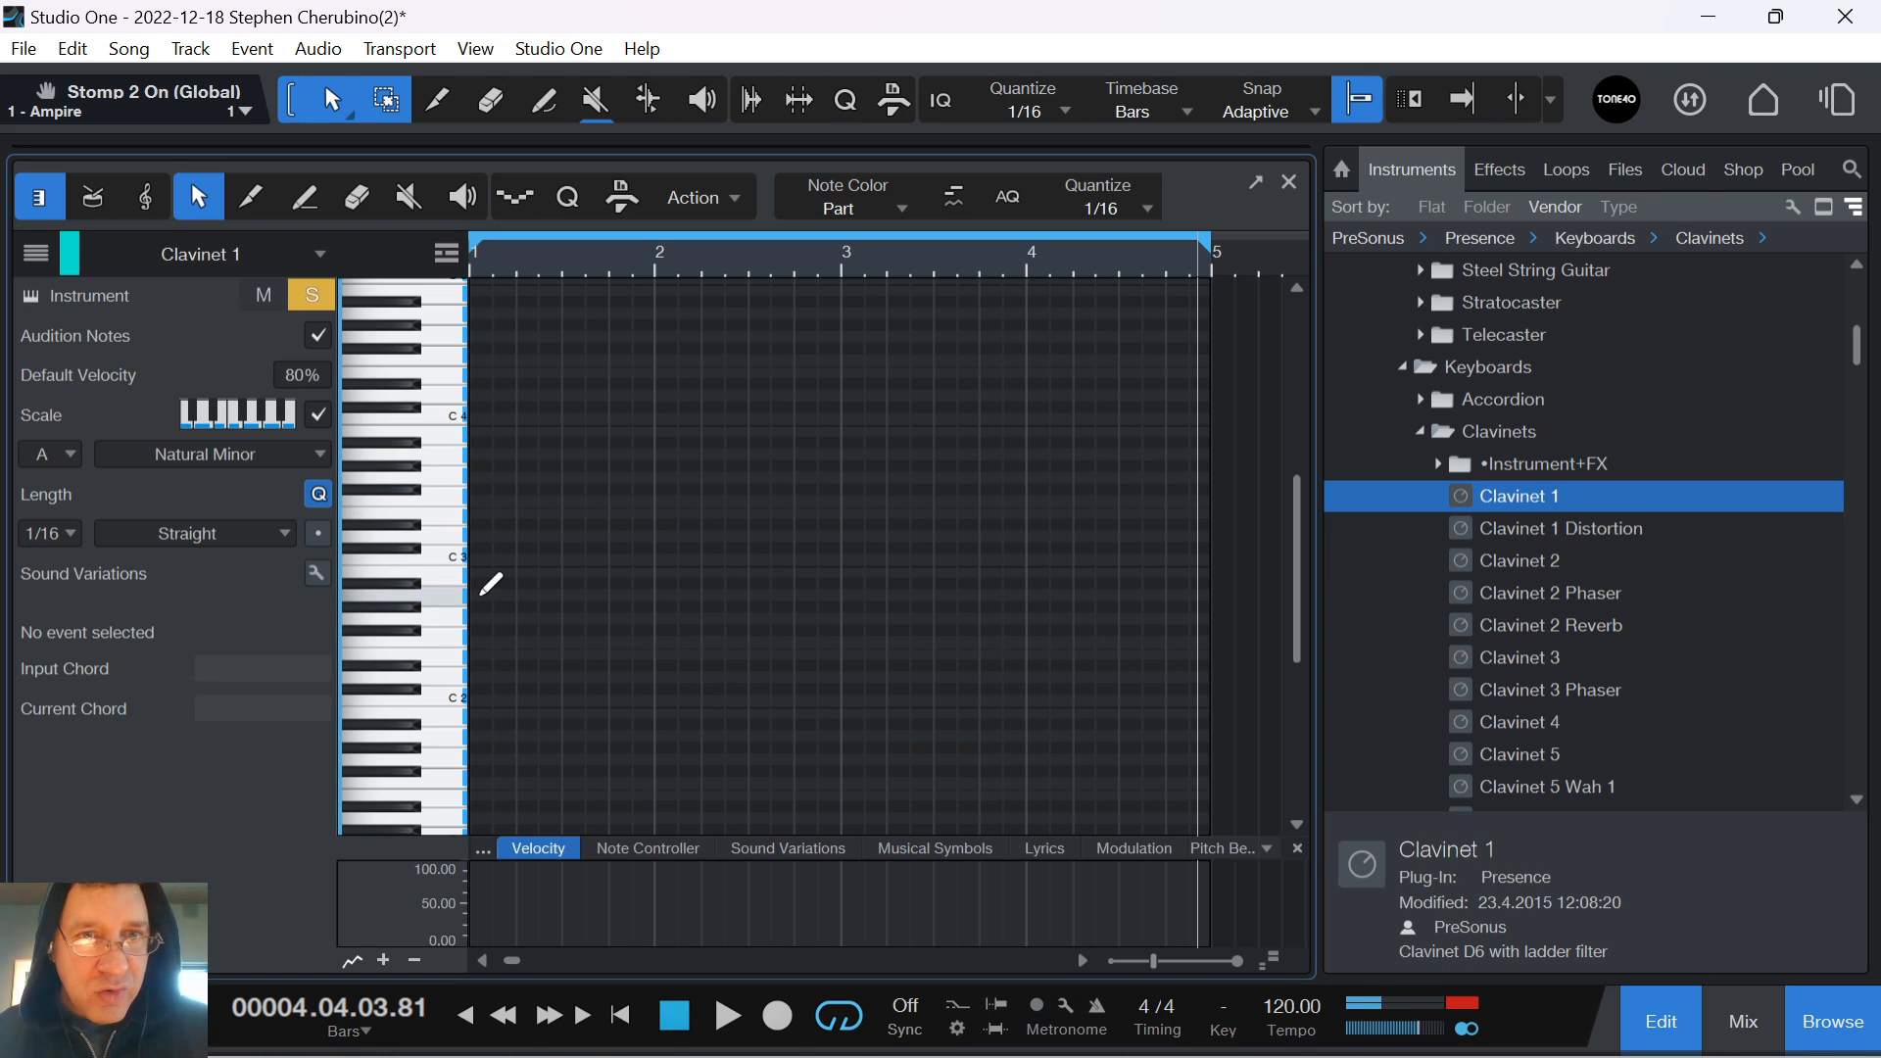
# Paint five ascending 1/16-note runs starting on A 2 across bars 1 to 4 of the Clavinet part, and start playback
pyautogui.moveTo(659, 519)
pyautogui.mouseDown()
pyautogui.moveTo(798, 365)
pyautogui.moveTo(659, 432)
pyautogui.moveTo(553, 364)
pyautogui.mouseUp()
pyautogui.moveTo(658, 595); pyautogui.dragTo(683, 477)
pyautogui.moveTo(774, 591)
pyautogui.mouseDown()
pyautogui.moveTo(955, 333)
pyautogui.moveTo(938, 290)
pyautogui.mouseUp()
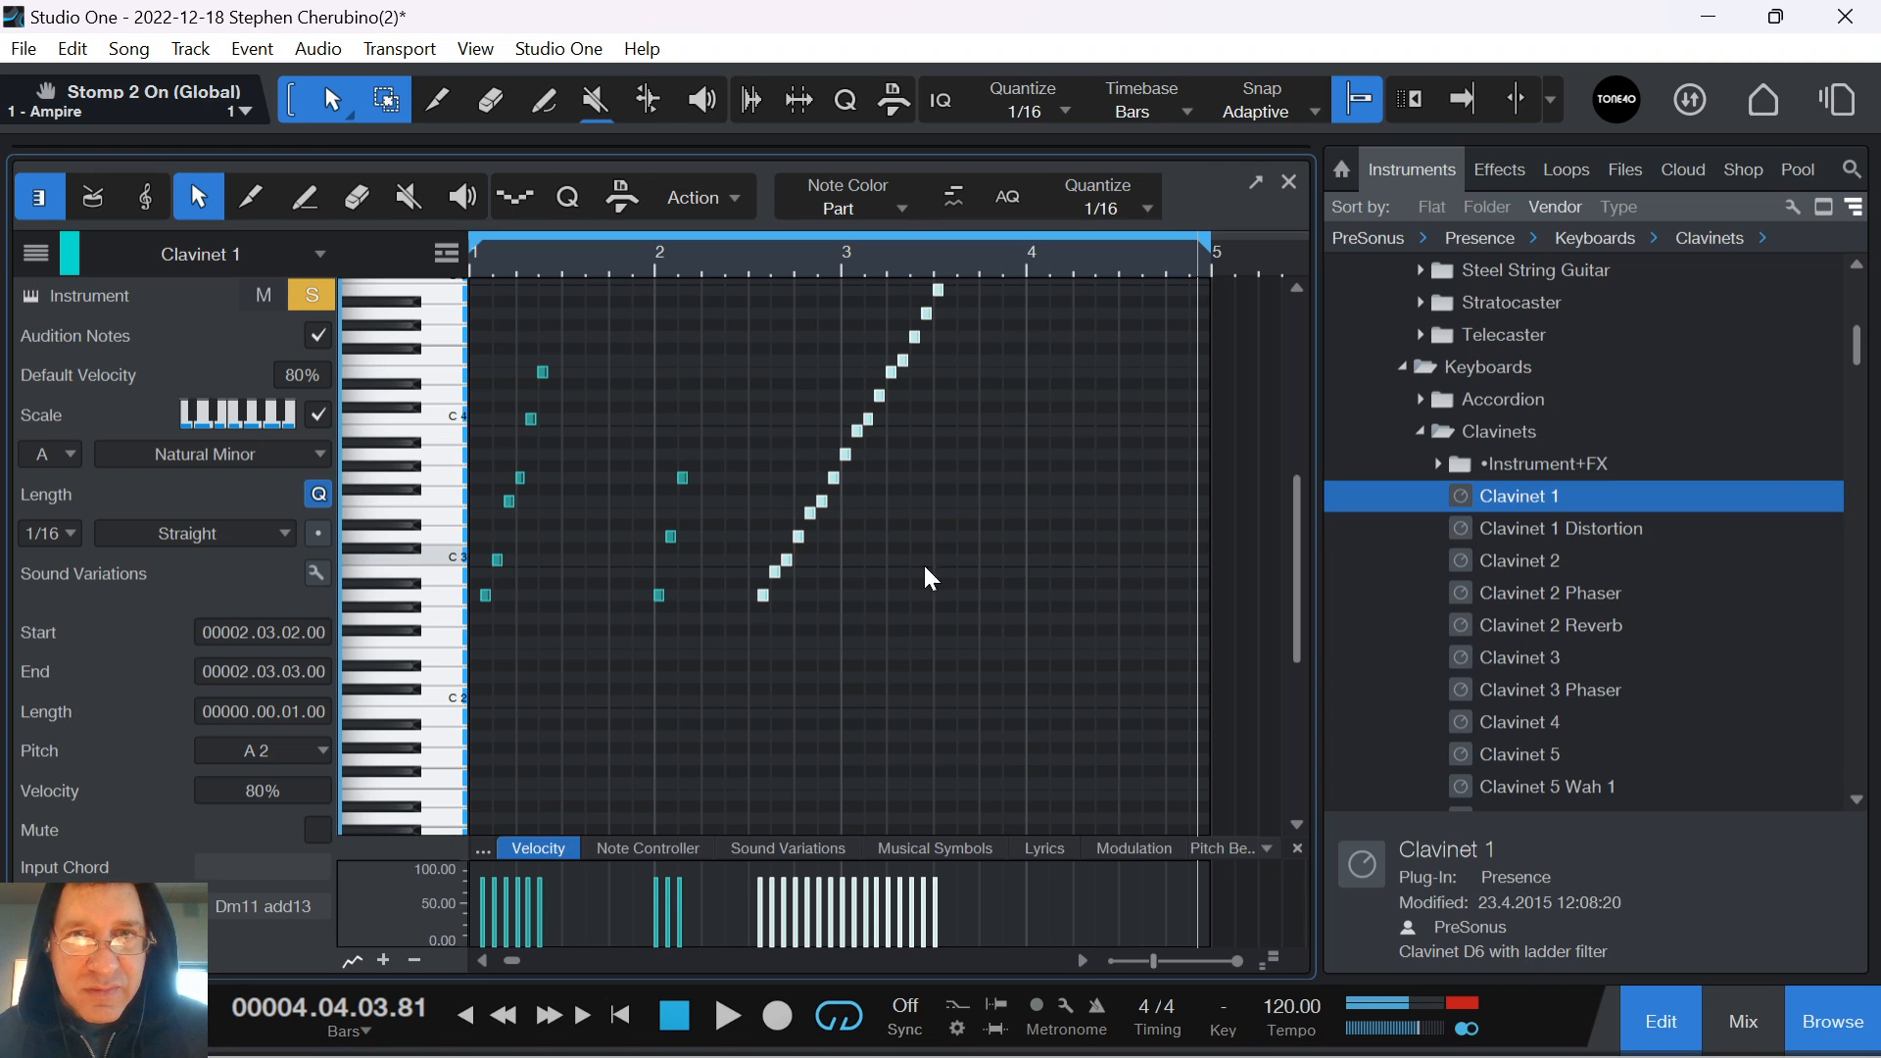
pyautogui.moveTo(949, 595); pyautogui.dragTo(1012, 512)
pyautogui.moveTo(1066, 595)
pyautogui.mouseDown()
pyautogui.moveTo(1205, 419)
pyautogui.moveTo(1186, 417)
pyautogui.mouseUp()
pyautogui.press('space')
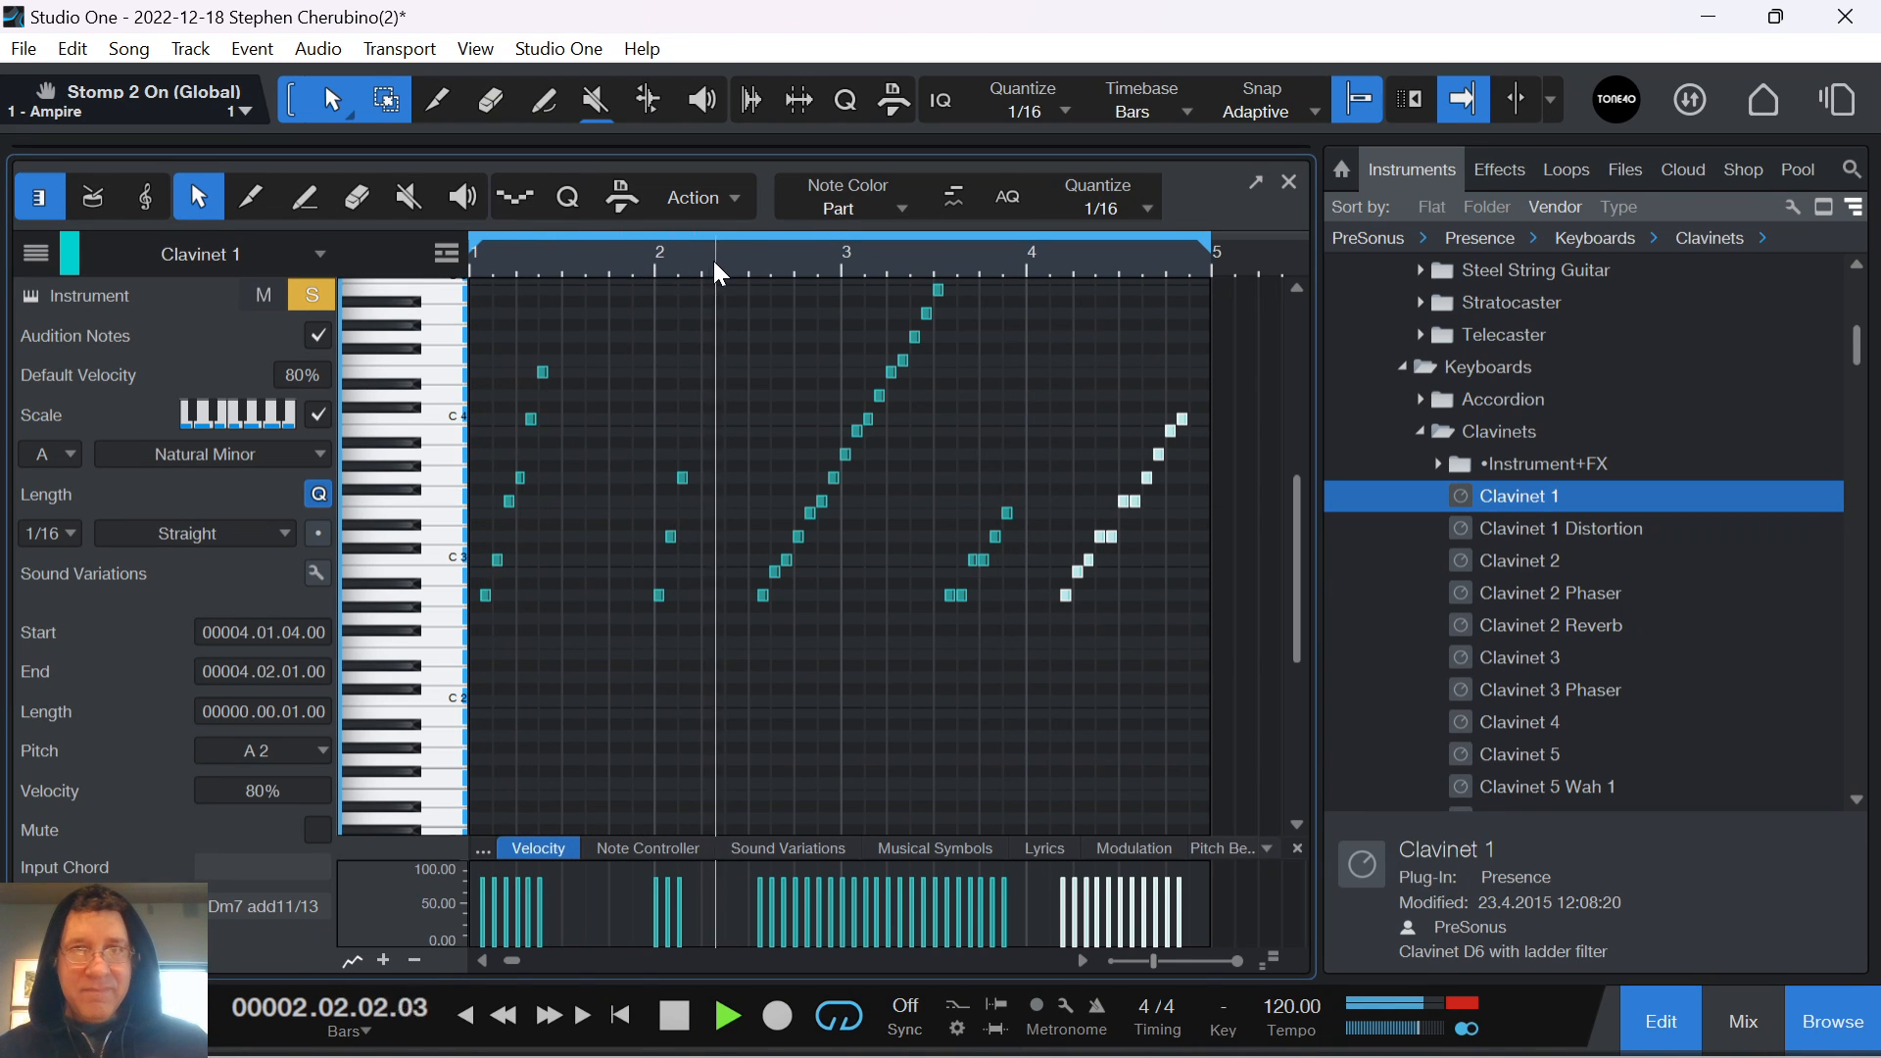
# Delete the short Clavinet run in the second half of bar 3 and listen to the passage leading into that bar
pyautogui.moveTo(932, 268); pyautogui.dragTo(843, 259)
pyautogui.moveTo(942, 621); pyautogui.dragTo(815, 438)
pyautogui.press('Delete')
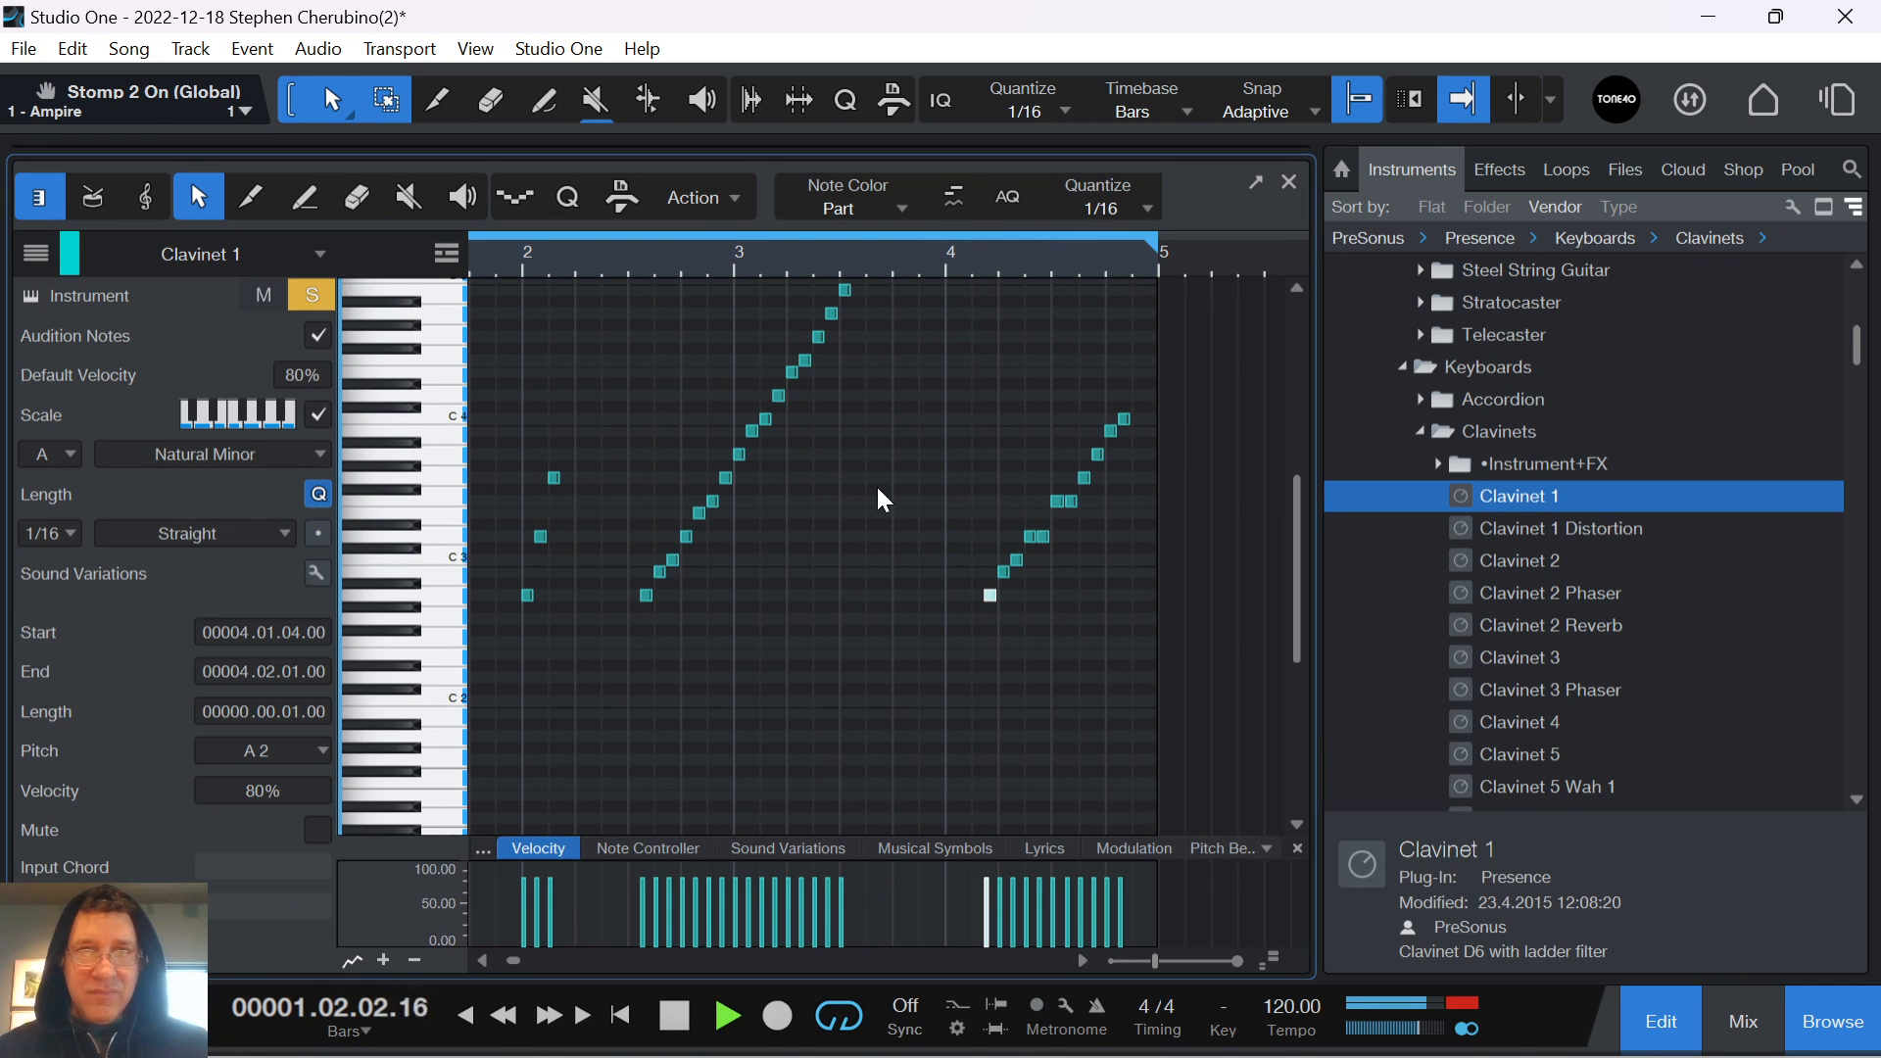
pyautogui.moveTo(663, 273); pyautogui.dragTo(807, 273)
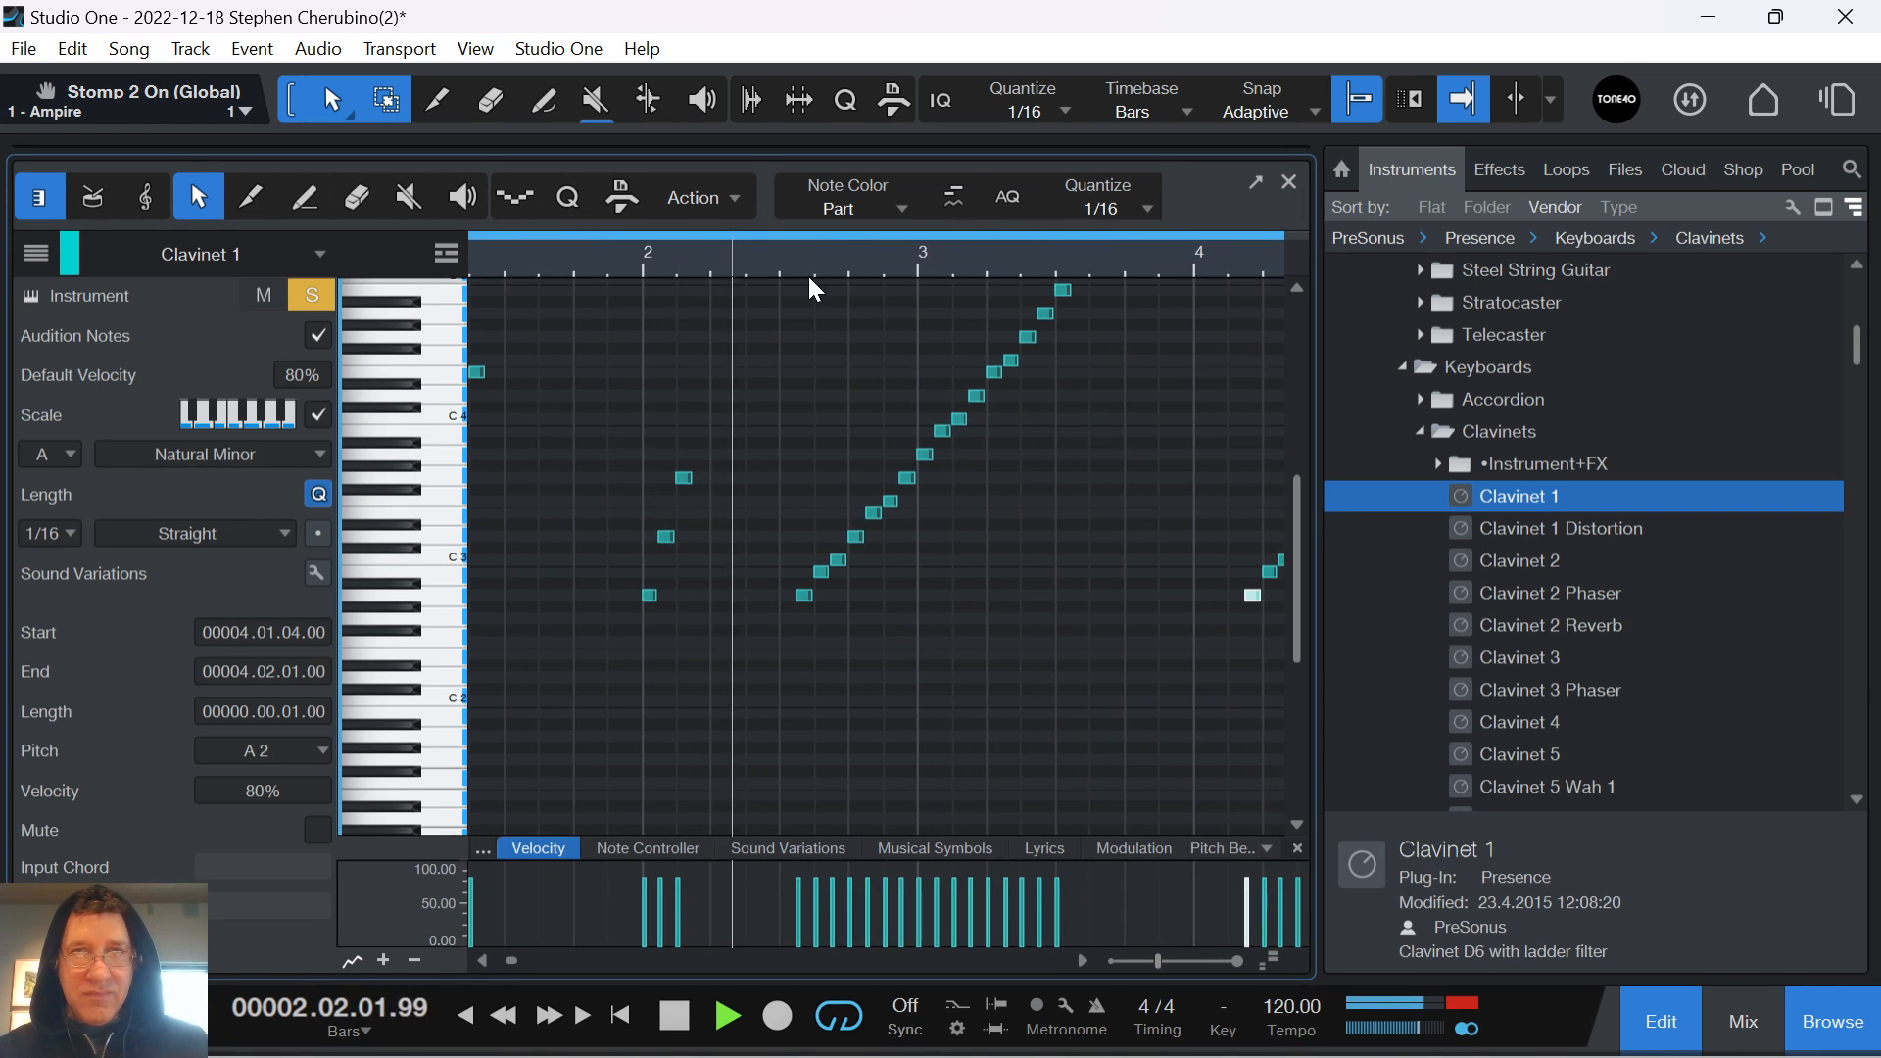
pyautogui.press('space')
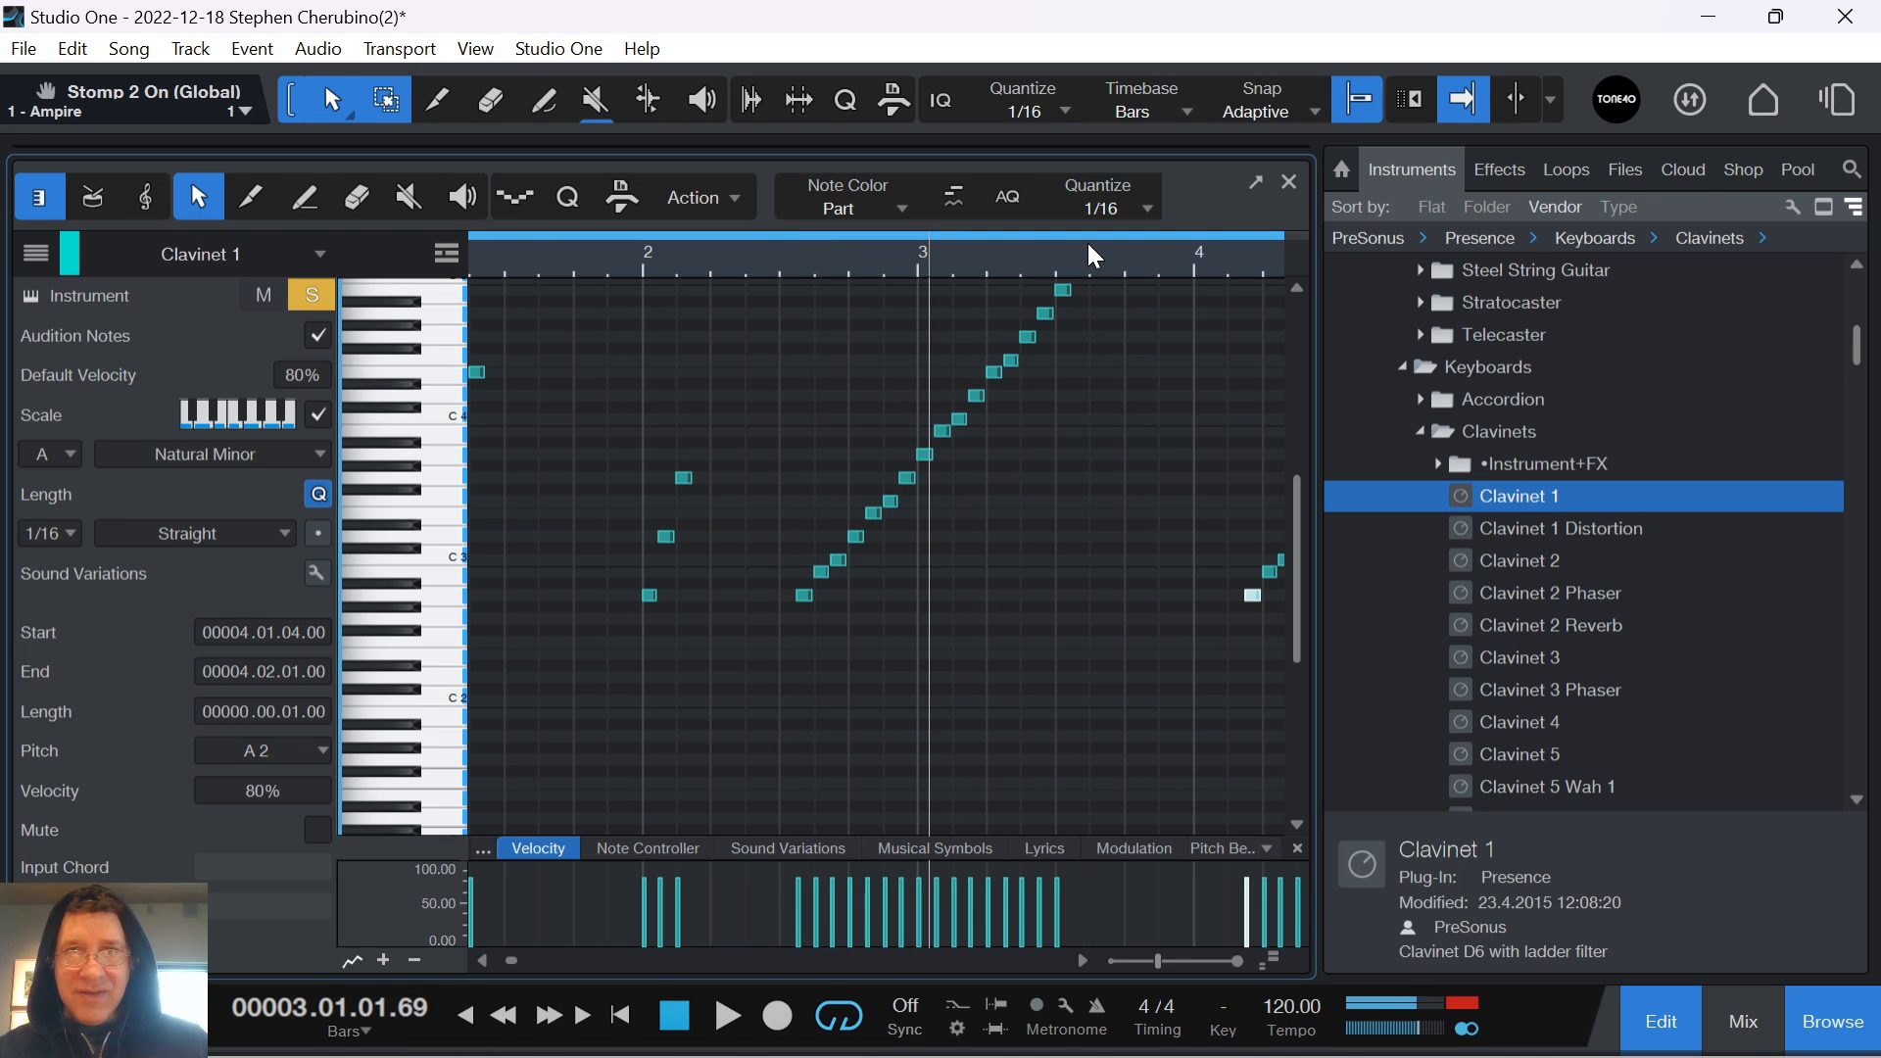
# Delete the upper notes of the long Clavinet run after 3.1.1 and play back the shortened pattern
pyautogui.moveTo(1088, 243)
pyautogui.mouseDown()
pyautogui.moveTo(1068, 294)
pyautogui.moveTo(1065, 259)
pyautogui.mouseUp()
pyautogui.moveTo(1144, 449); pyautogui.dragTo(954, 255)
pyautogui.press('Delete')
pyautogui.press('space')
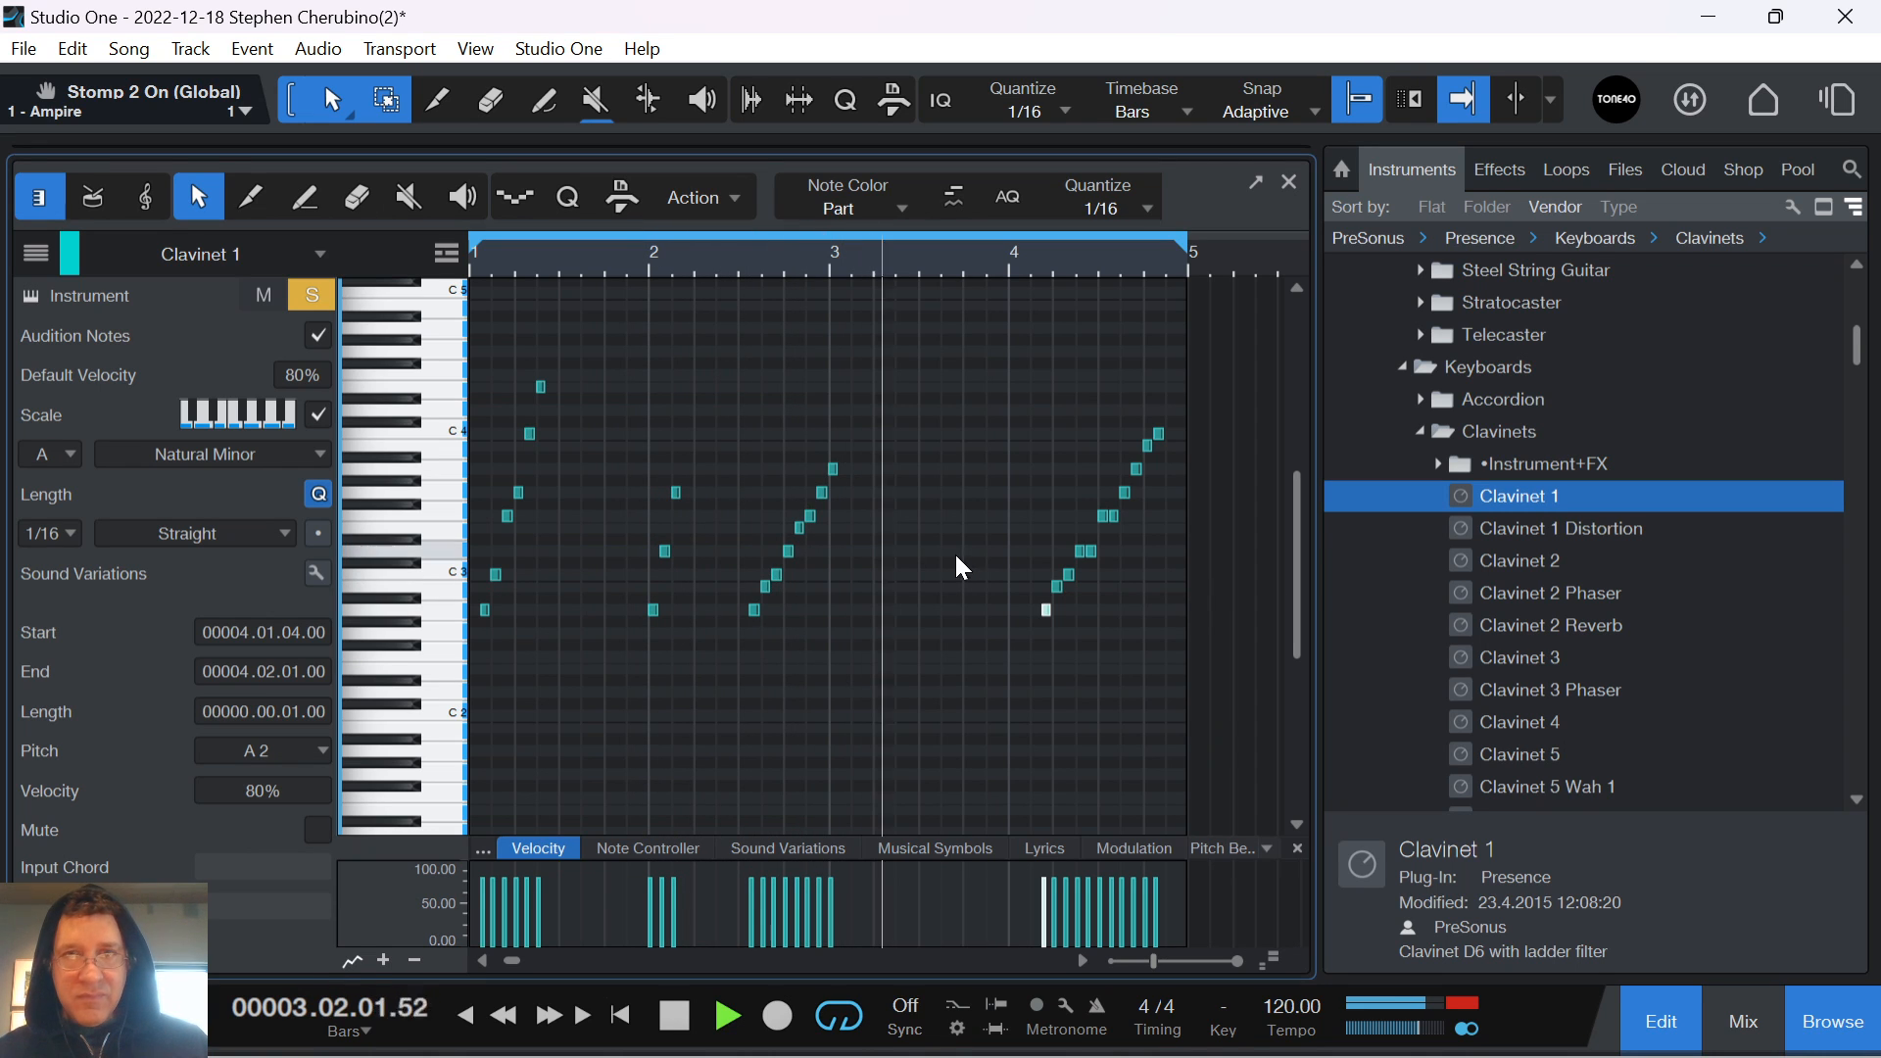
pyautogui.press('space')
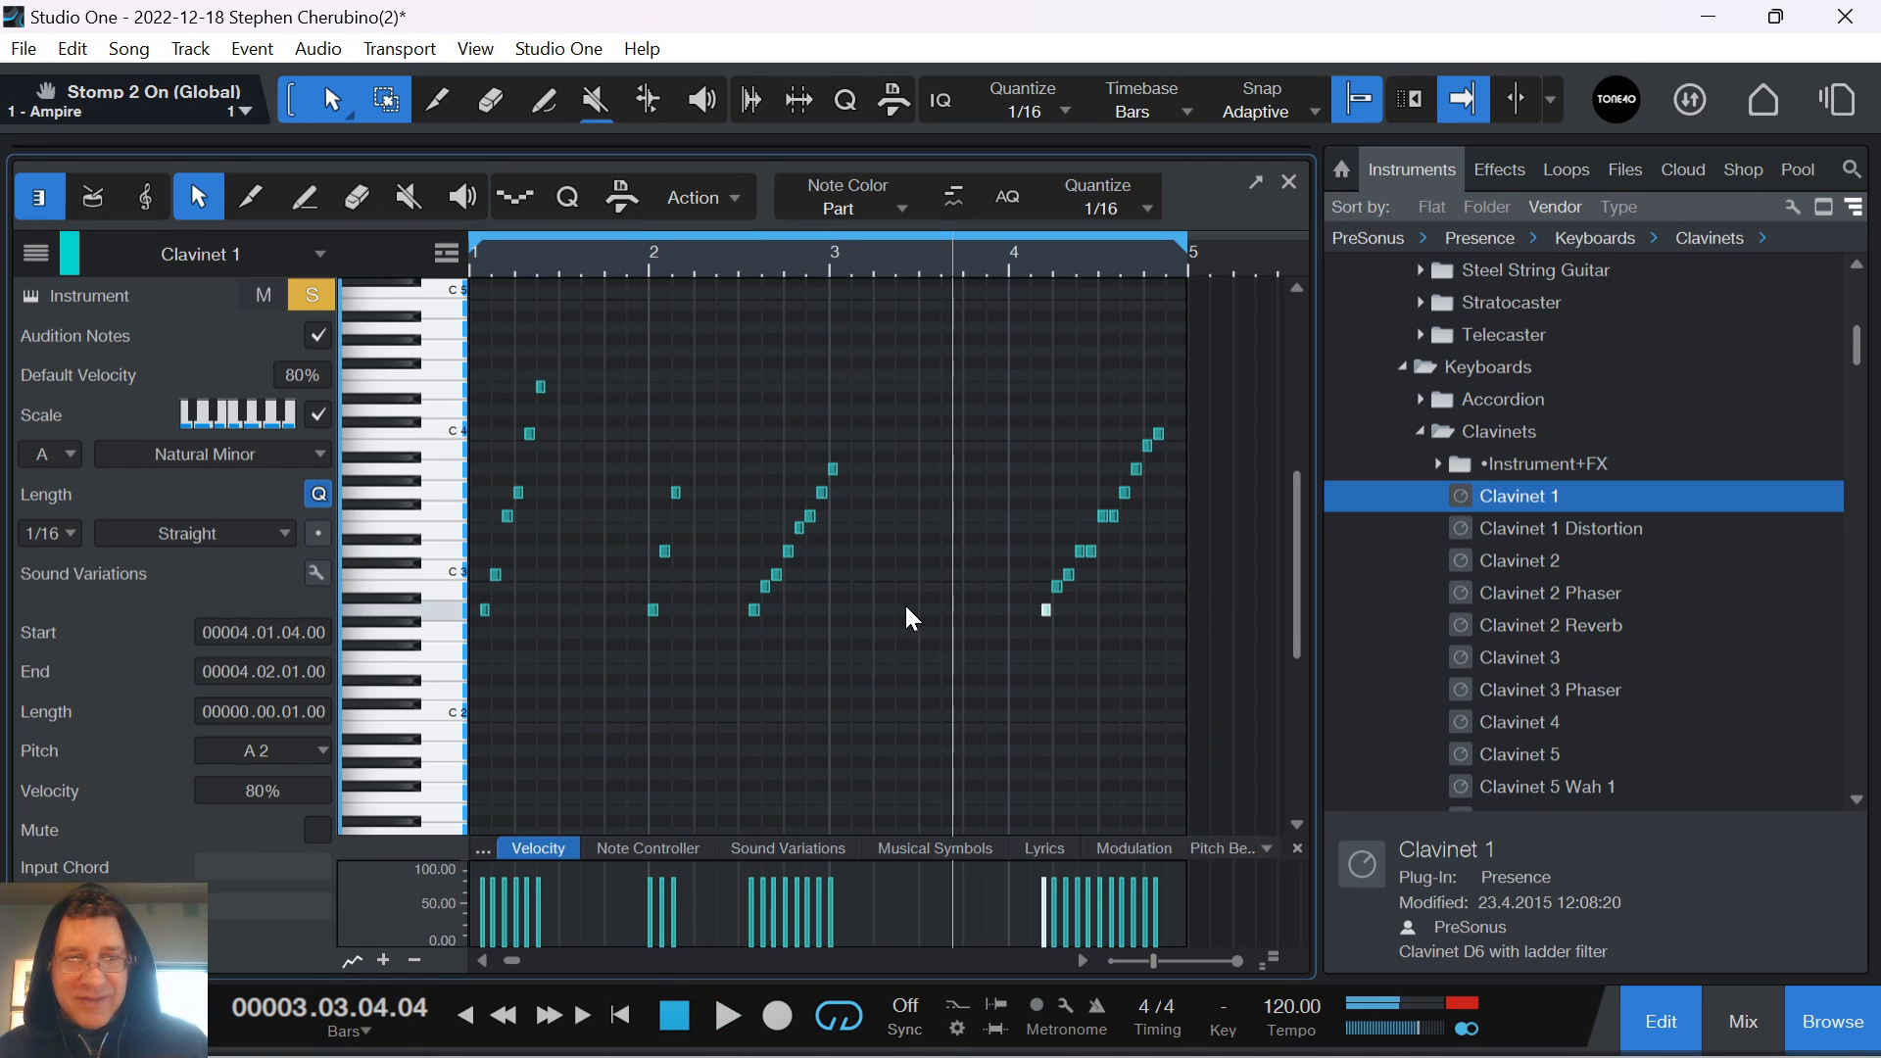
# Paint an ascending run from A 2 at 3.2.4 to 3.4.3, delete the middle notes of the bar 4 run, and play the result
pyautogui.moveTo(912, 606)
pyautogui.mouseDown()
pyautogui.moveTo(935, 529)
pyautogui.moveTo(997, 490)
pyautogui.moveTo(1147, 551)
pyautogui.mouseUp()
pyautogui.press('Delete')
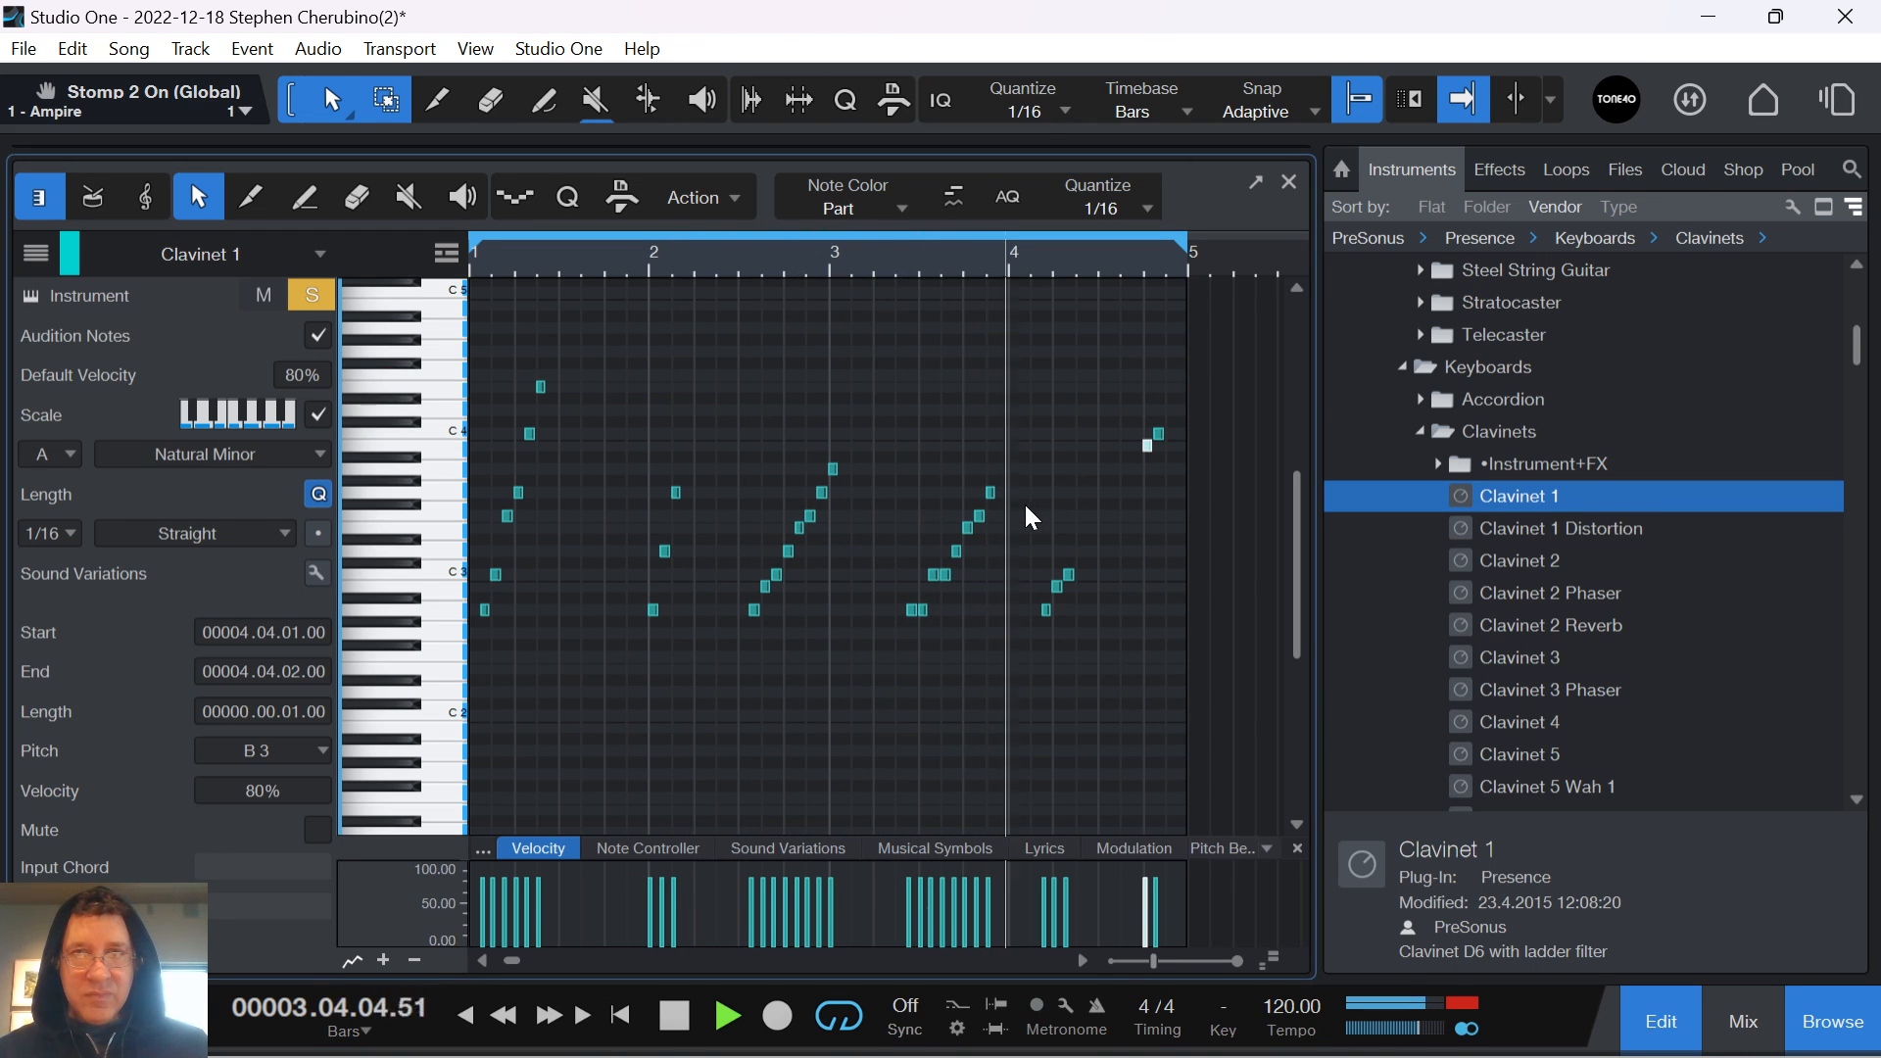
pyautogui.press('space')
# Delete the top three notes of the Clavinet run ending bar 3 and paint a descending run from D 3 at 3.4.2 to A 2
pyautogui.moveTo(965, 465); pyautogui.dragTo(1024, 545)
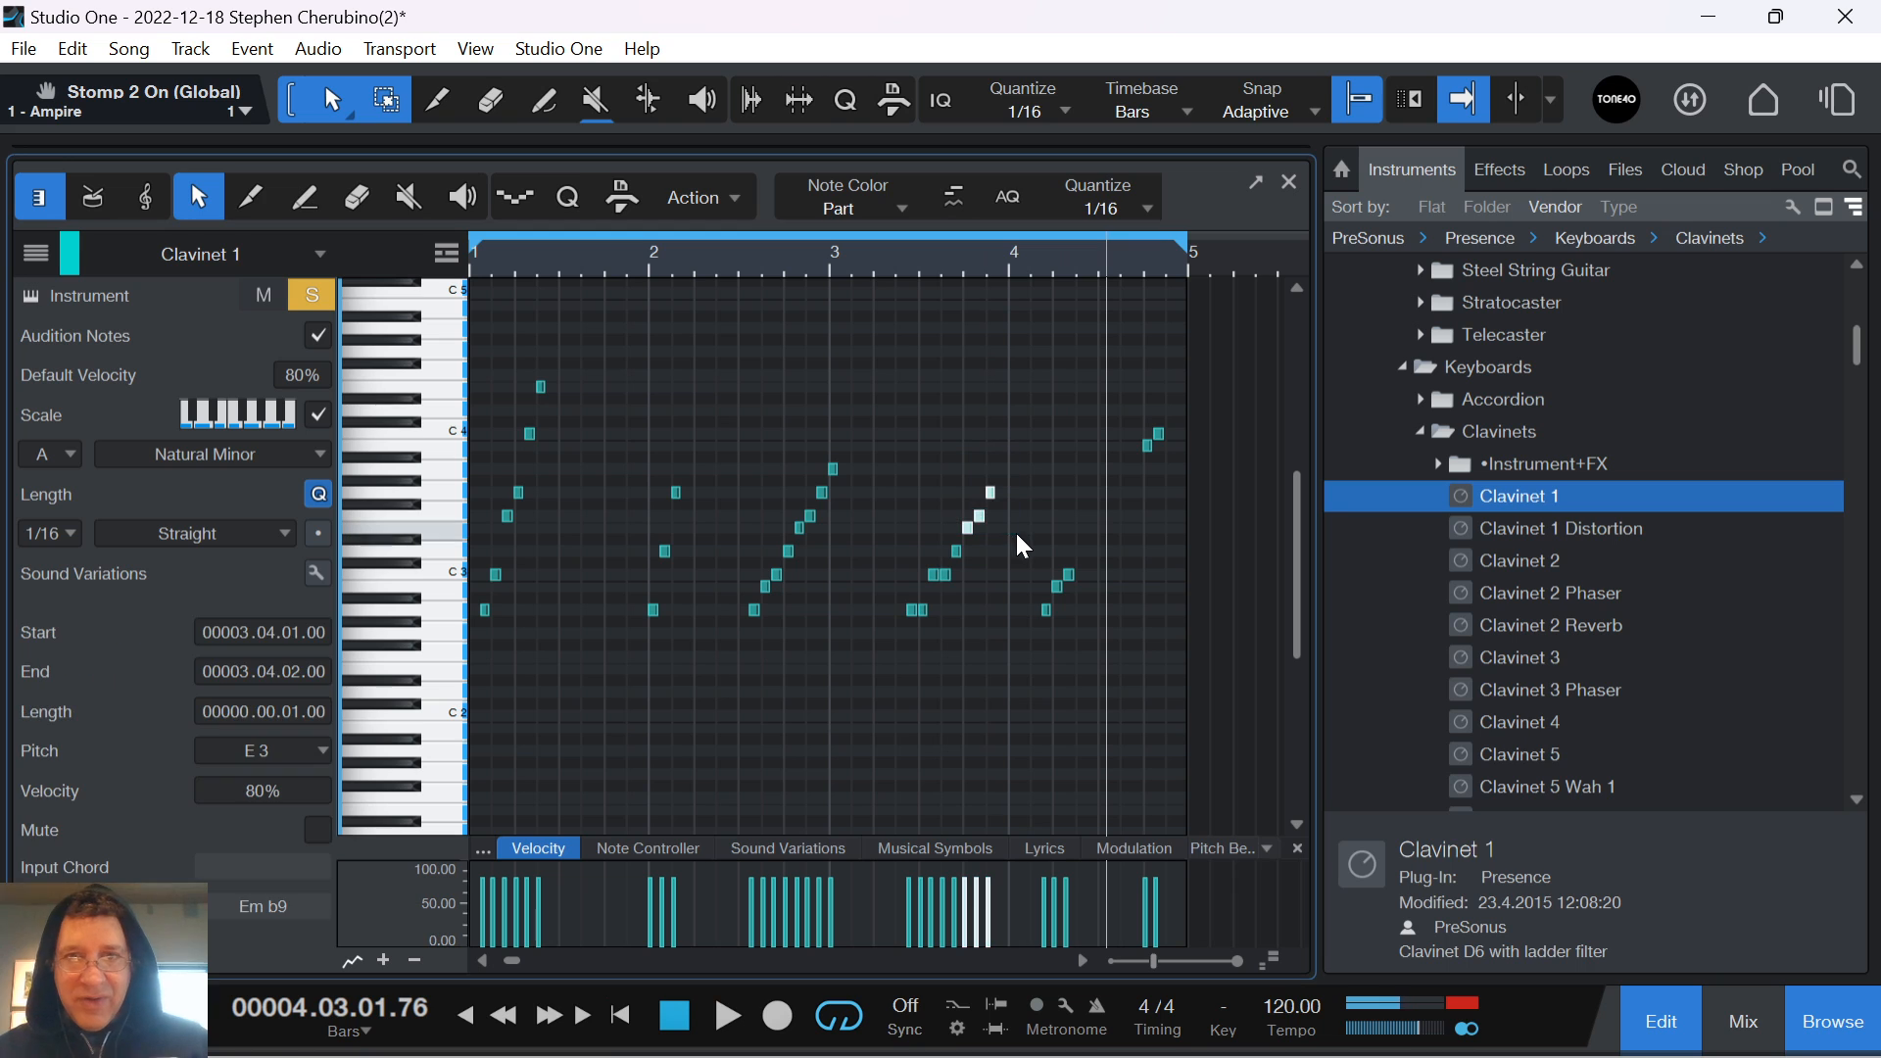
pyautogui.press('Delete')
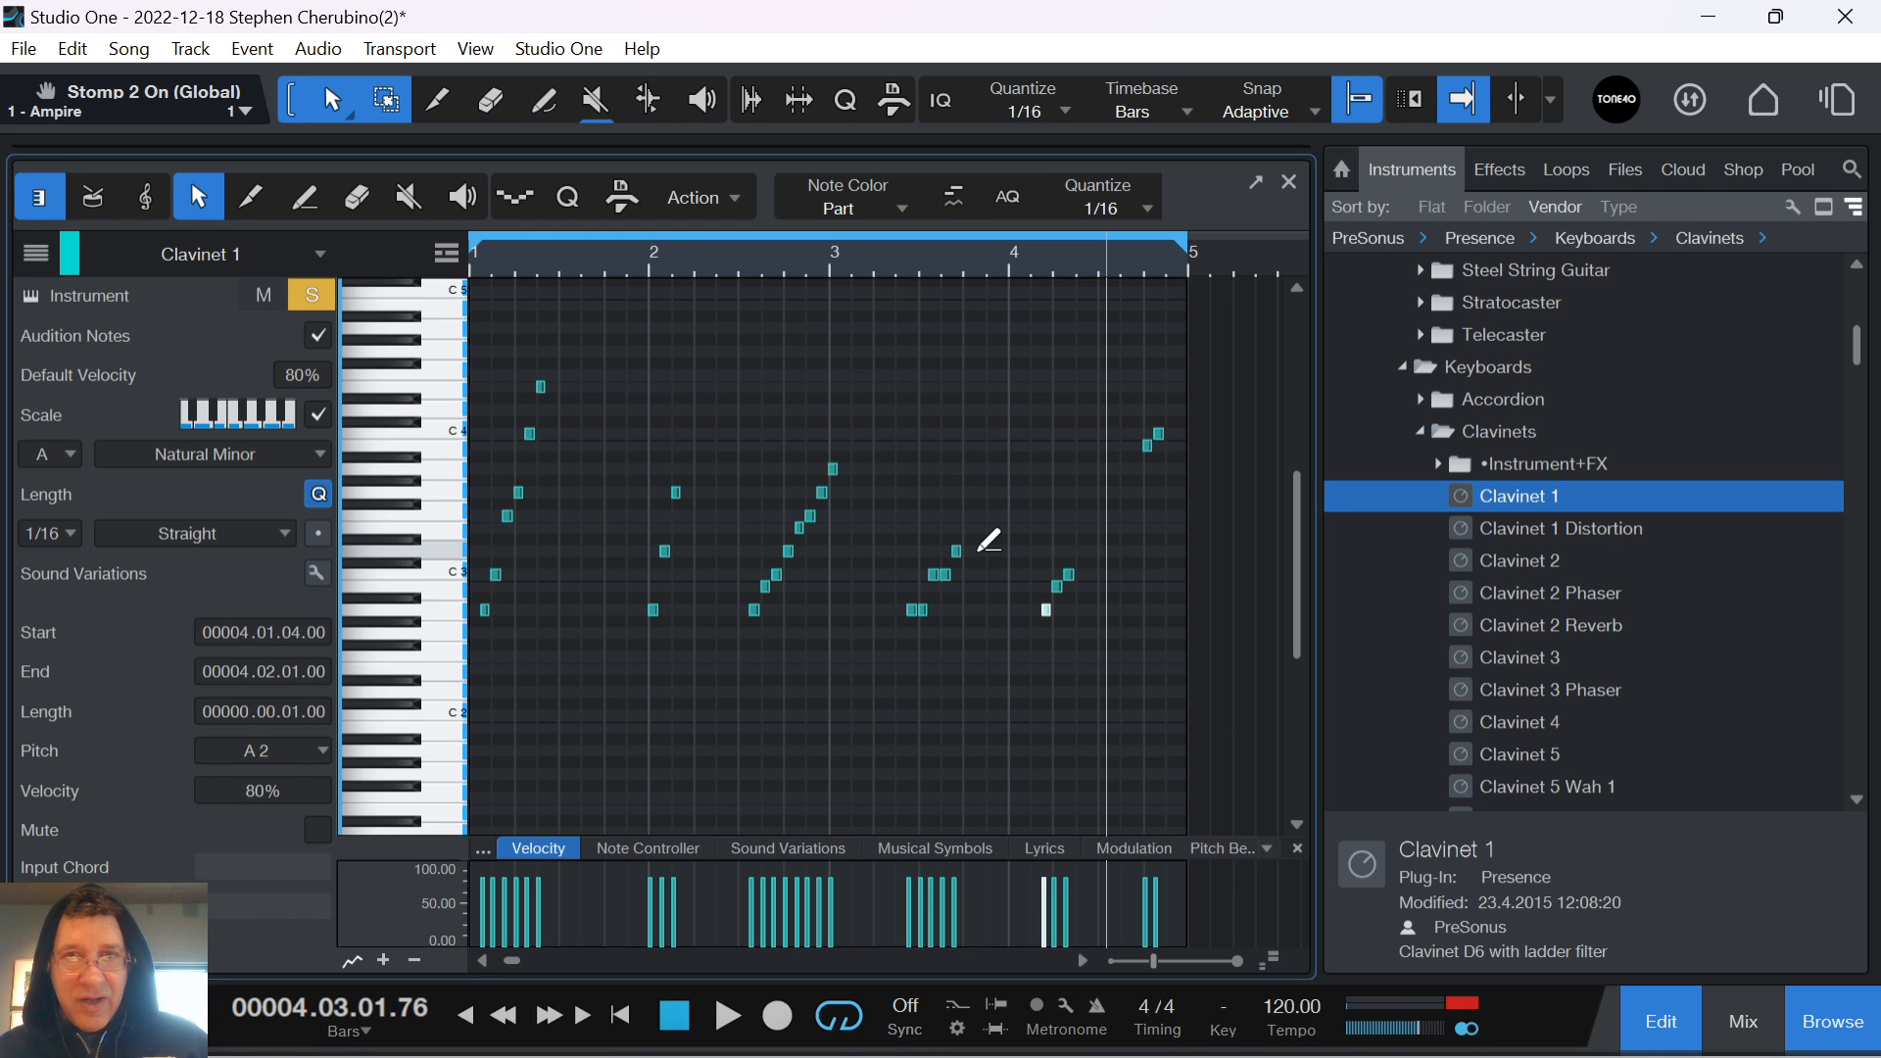
pyautogui.moveTo(977, 554); pyautogui.dragTo(1016, 615)
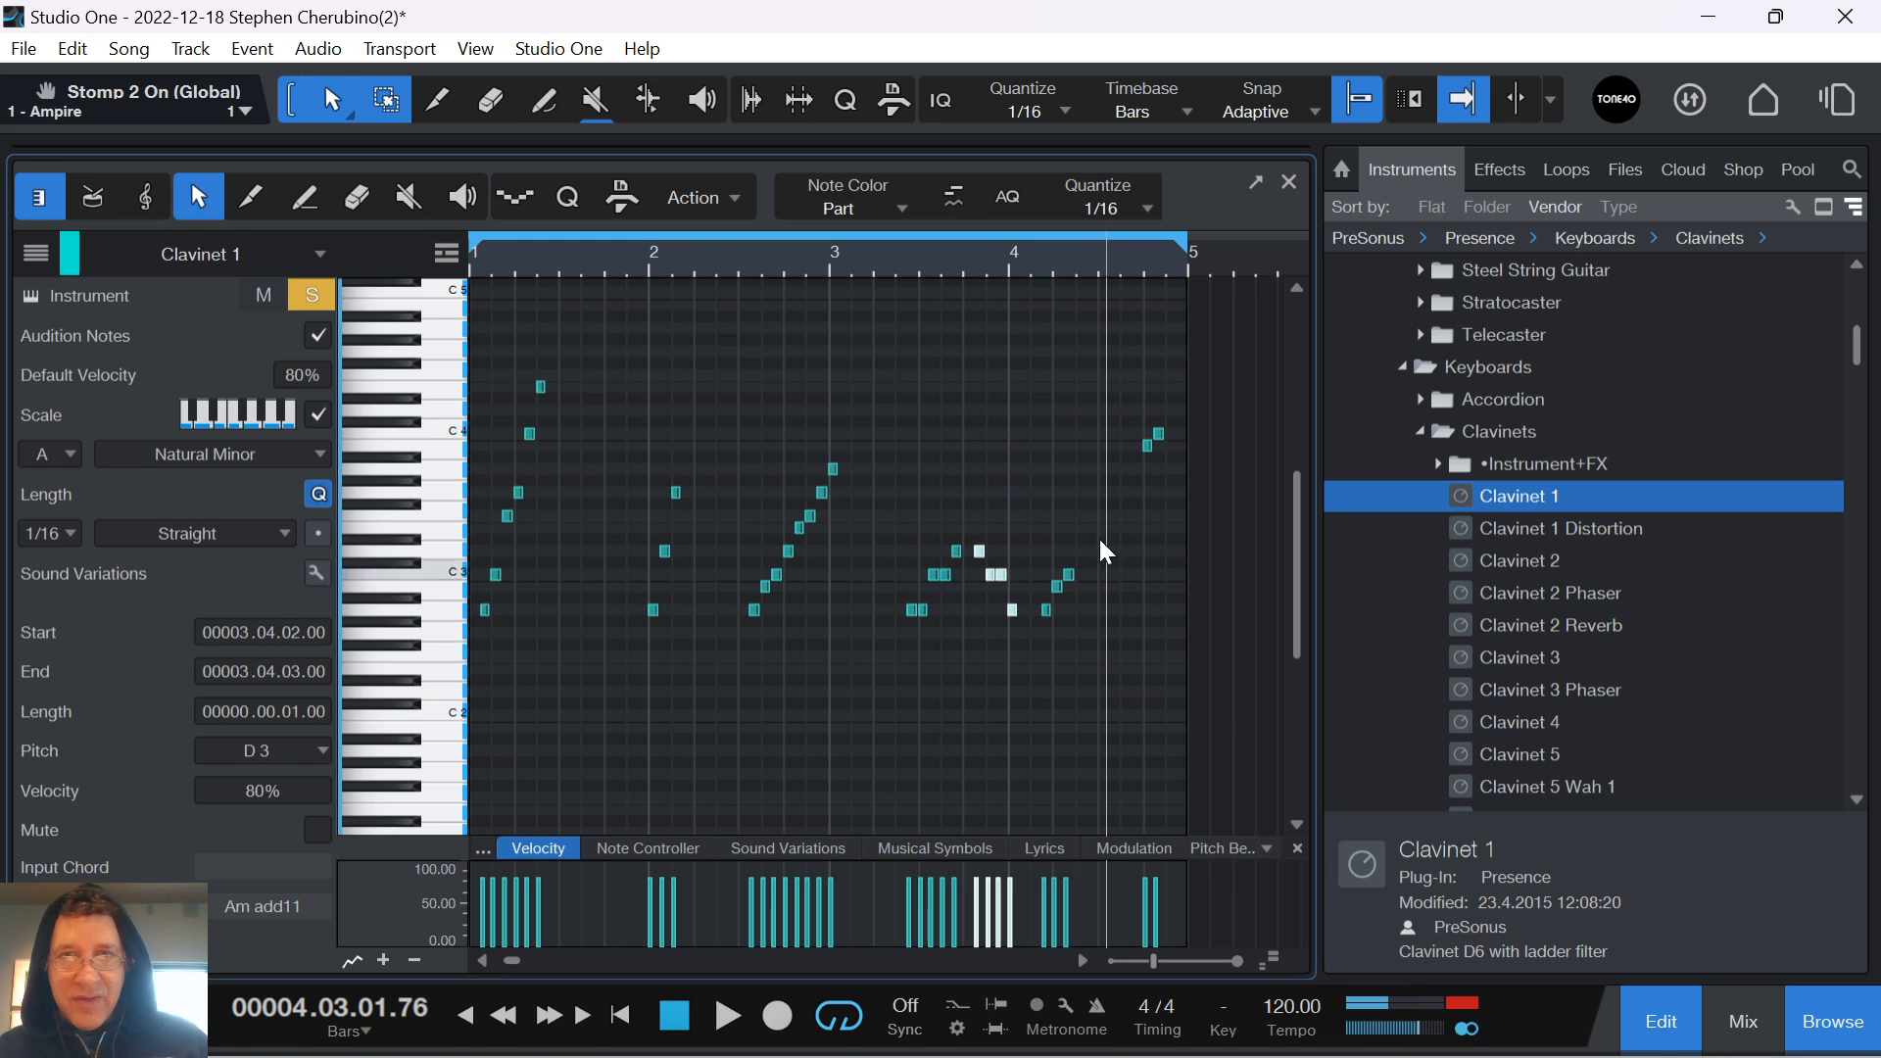
# Paint a four-note descending Clavinet run from A 3 at 4.2.4 to C 3 and play the loop
pyautogui.moveTo(1091, 469); pyautogui.dragTo(1102, 494)
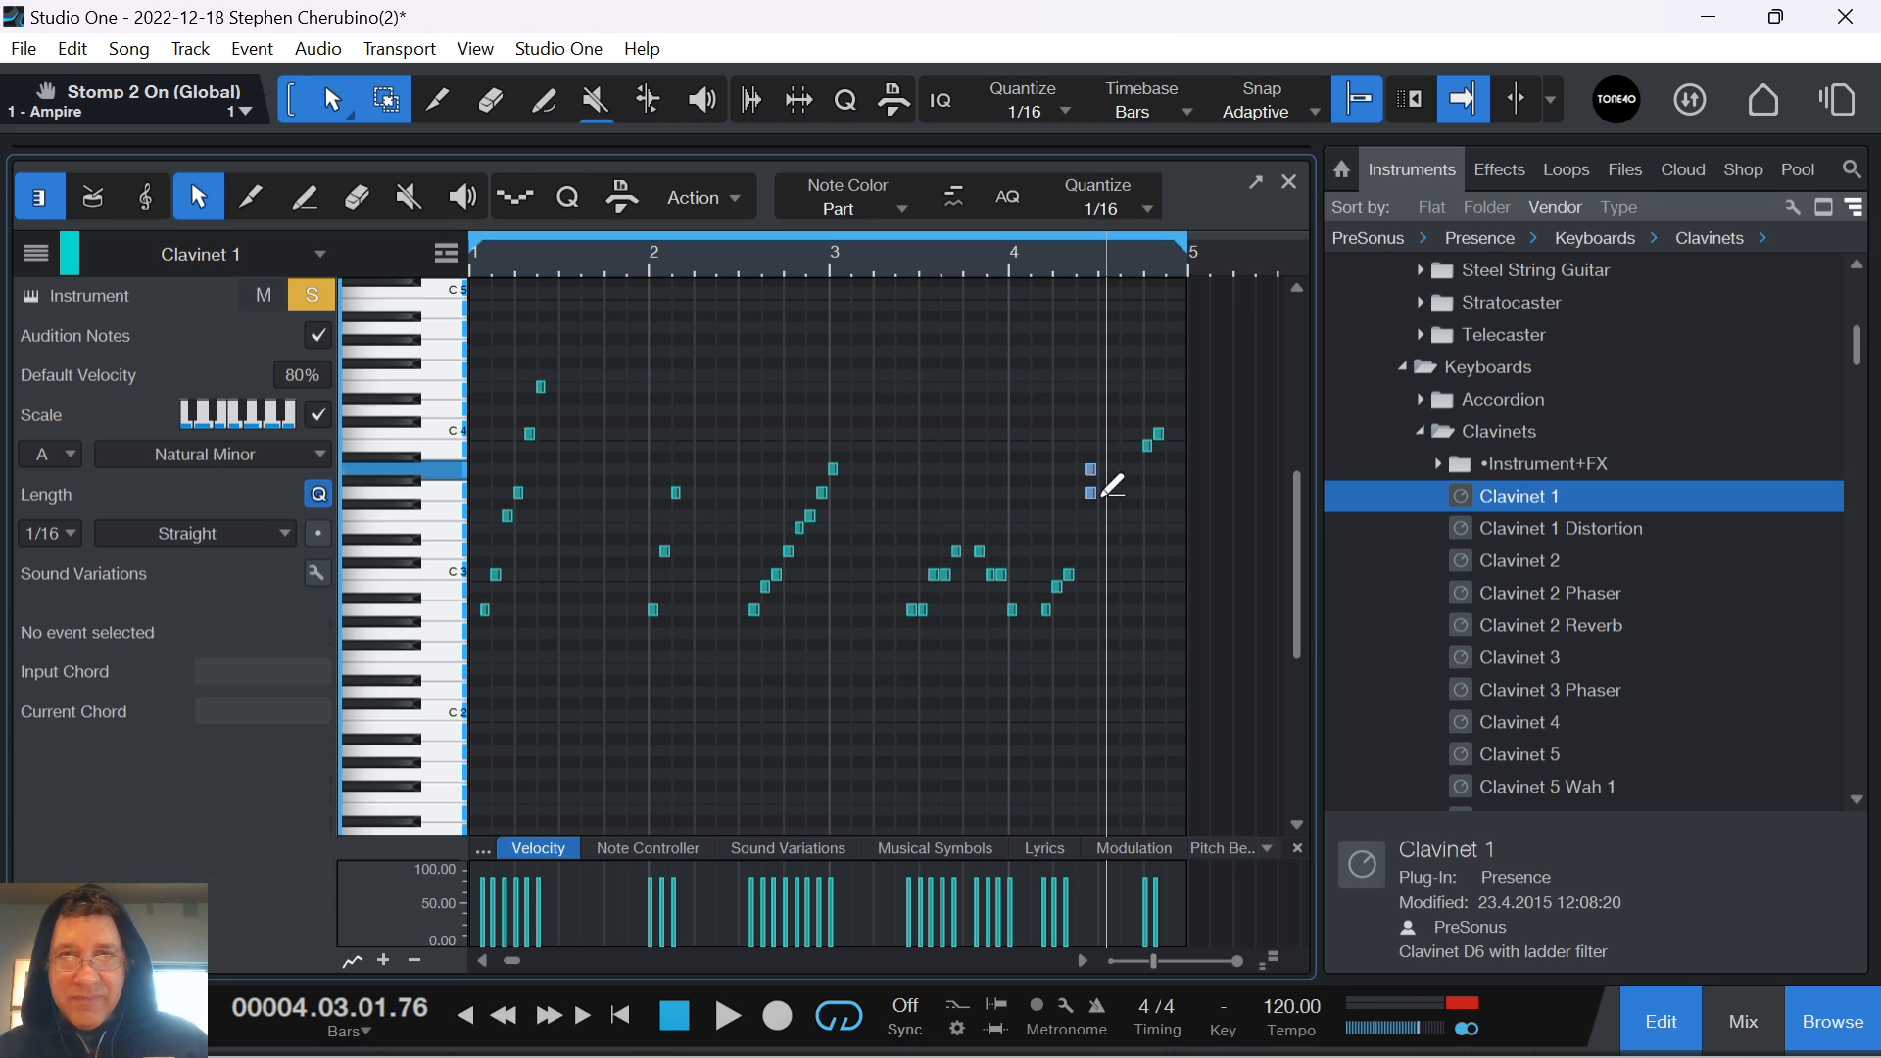
pyautogui.click(1126, 575)
pyautogui.press('space')
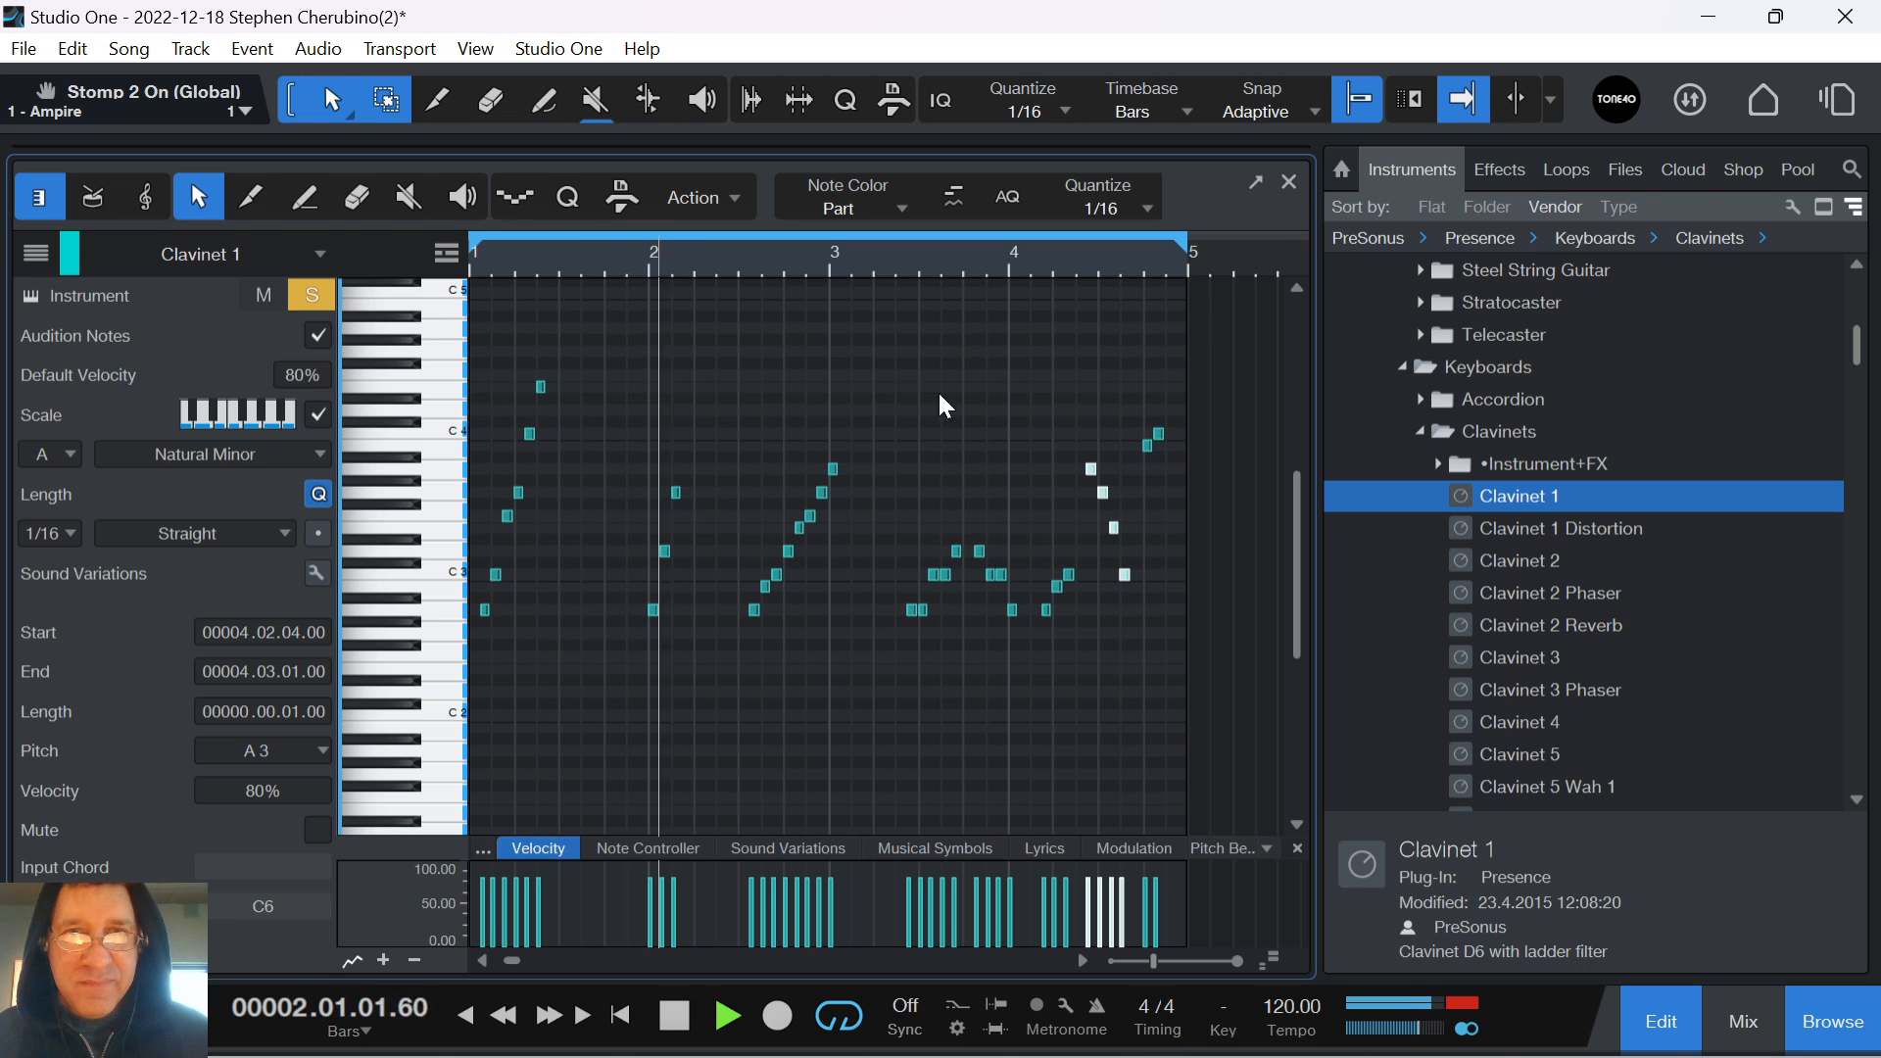
# Close the note editor, open the Clavinet 1 instrument, enable its reverb and delay, and adjust the delay mix
pyautogui.click(1289, 182)
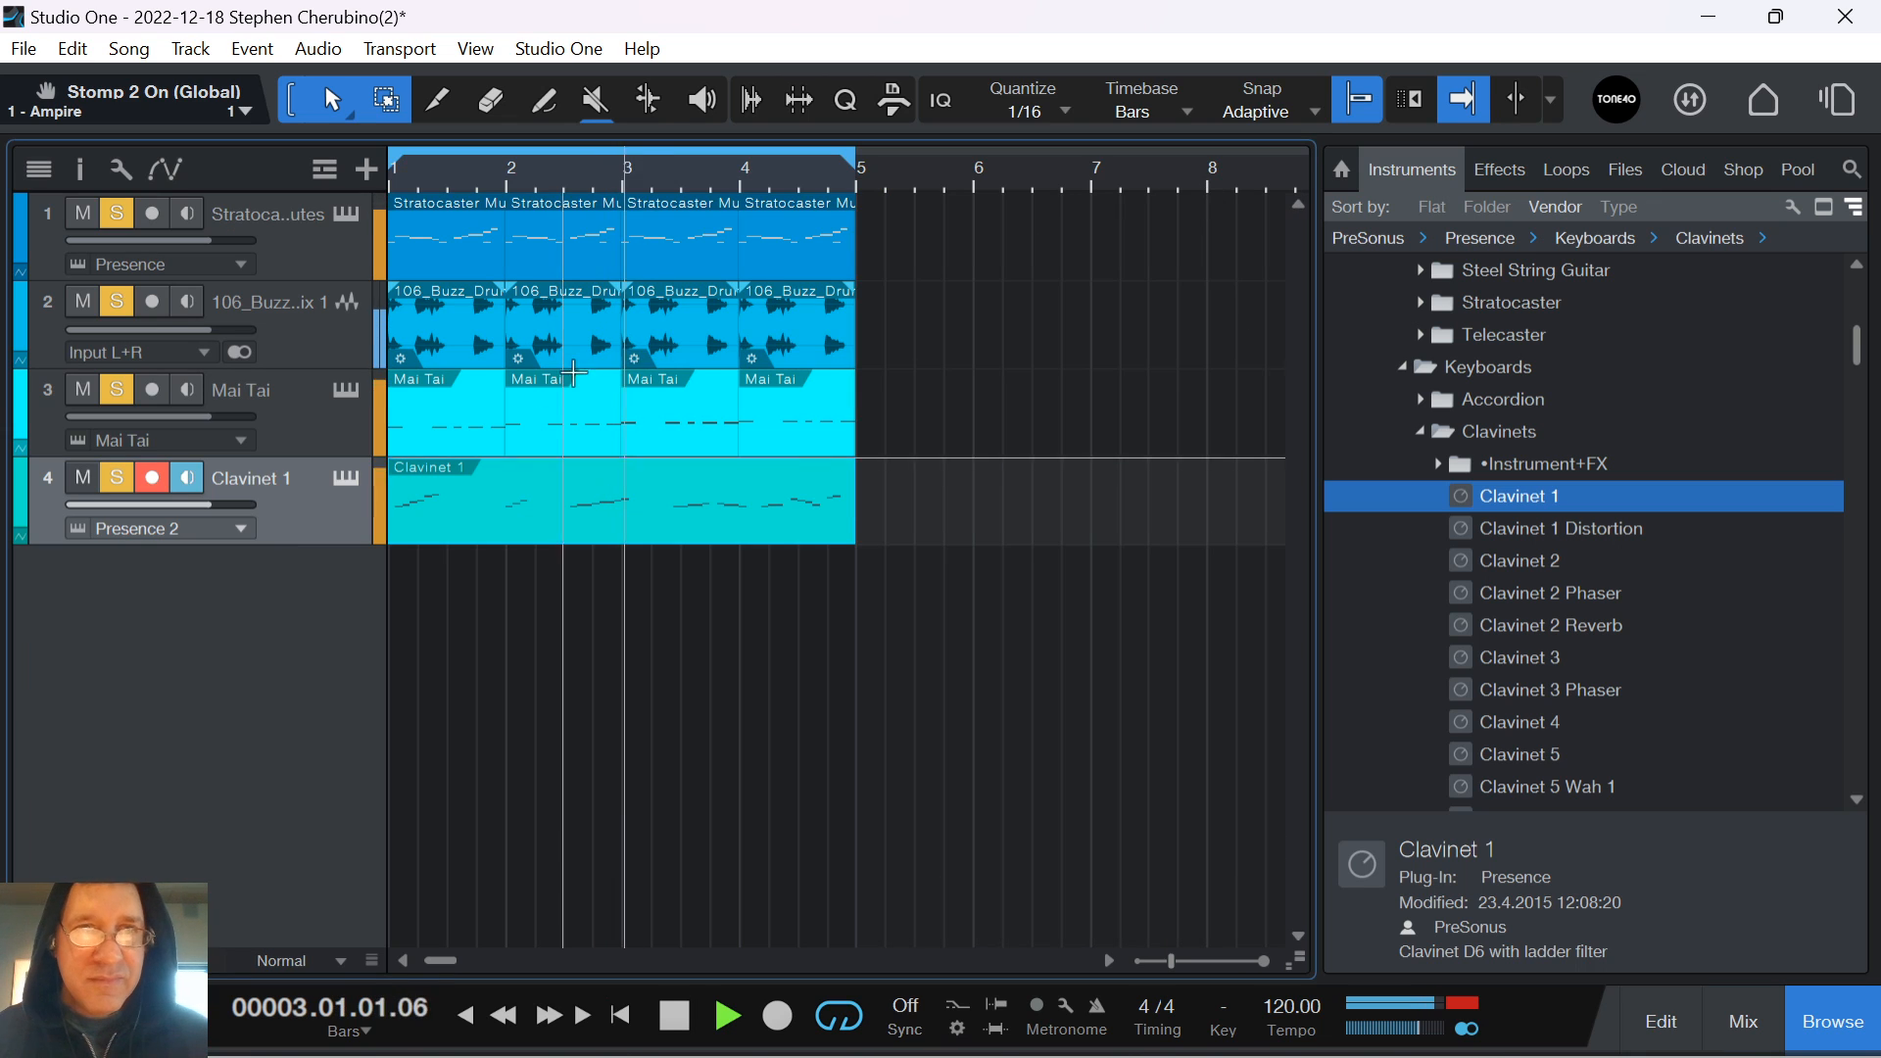
pyautogui.click(348, 477)
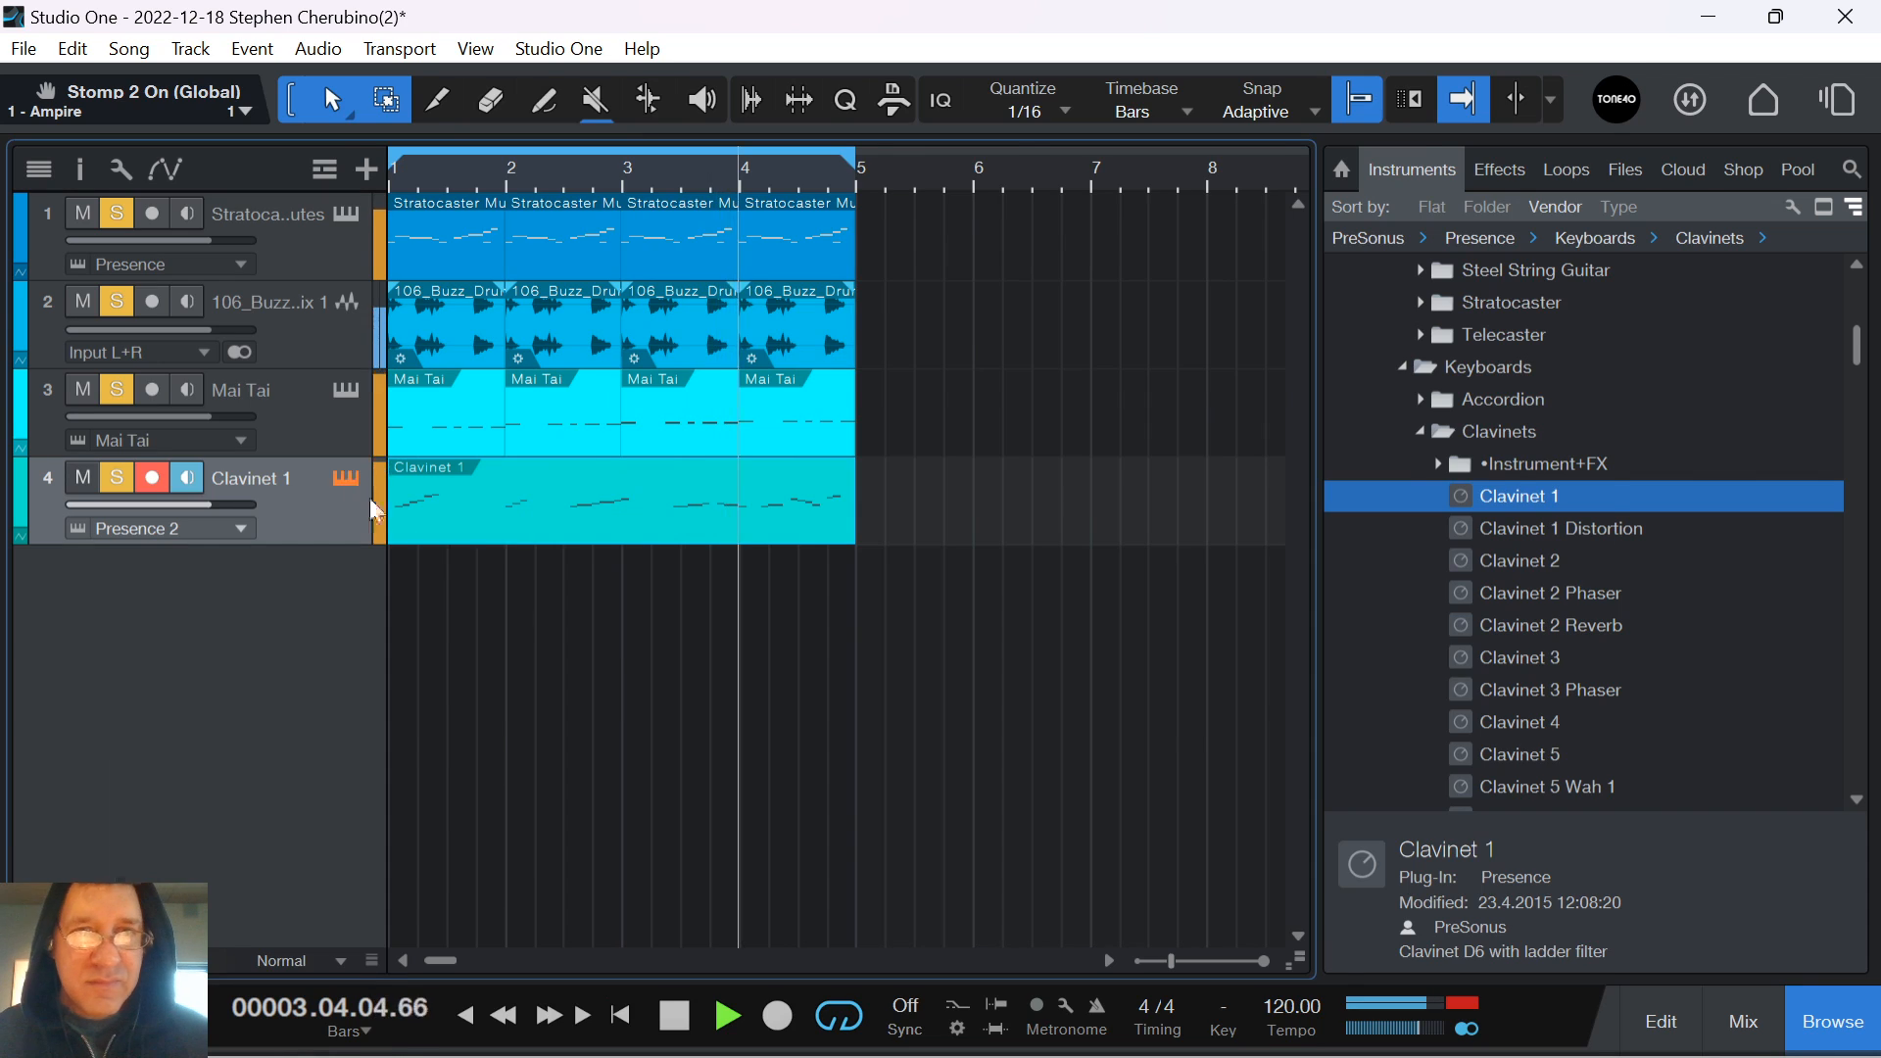
pyautogui.click(1193, 779)
pyautogui.moveTo(1575, 852); pyautogui.dragTo(1507, 695)
pyautogui.click(801, 779)
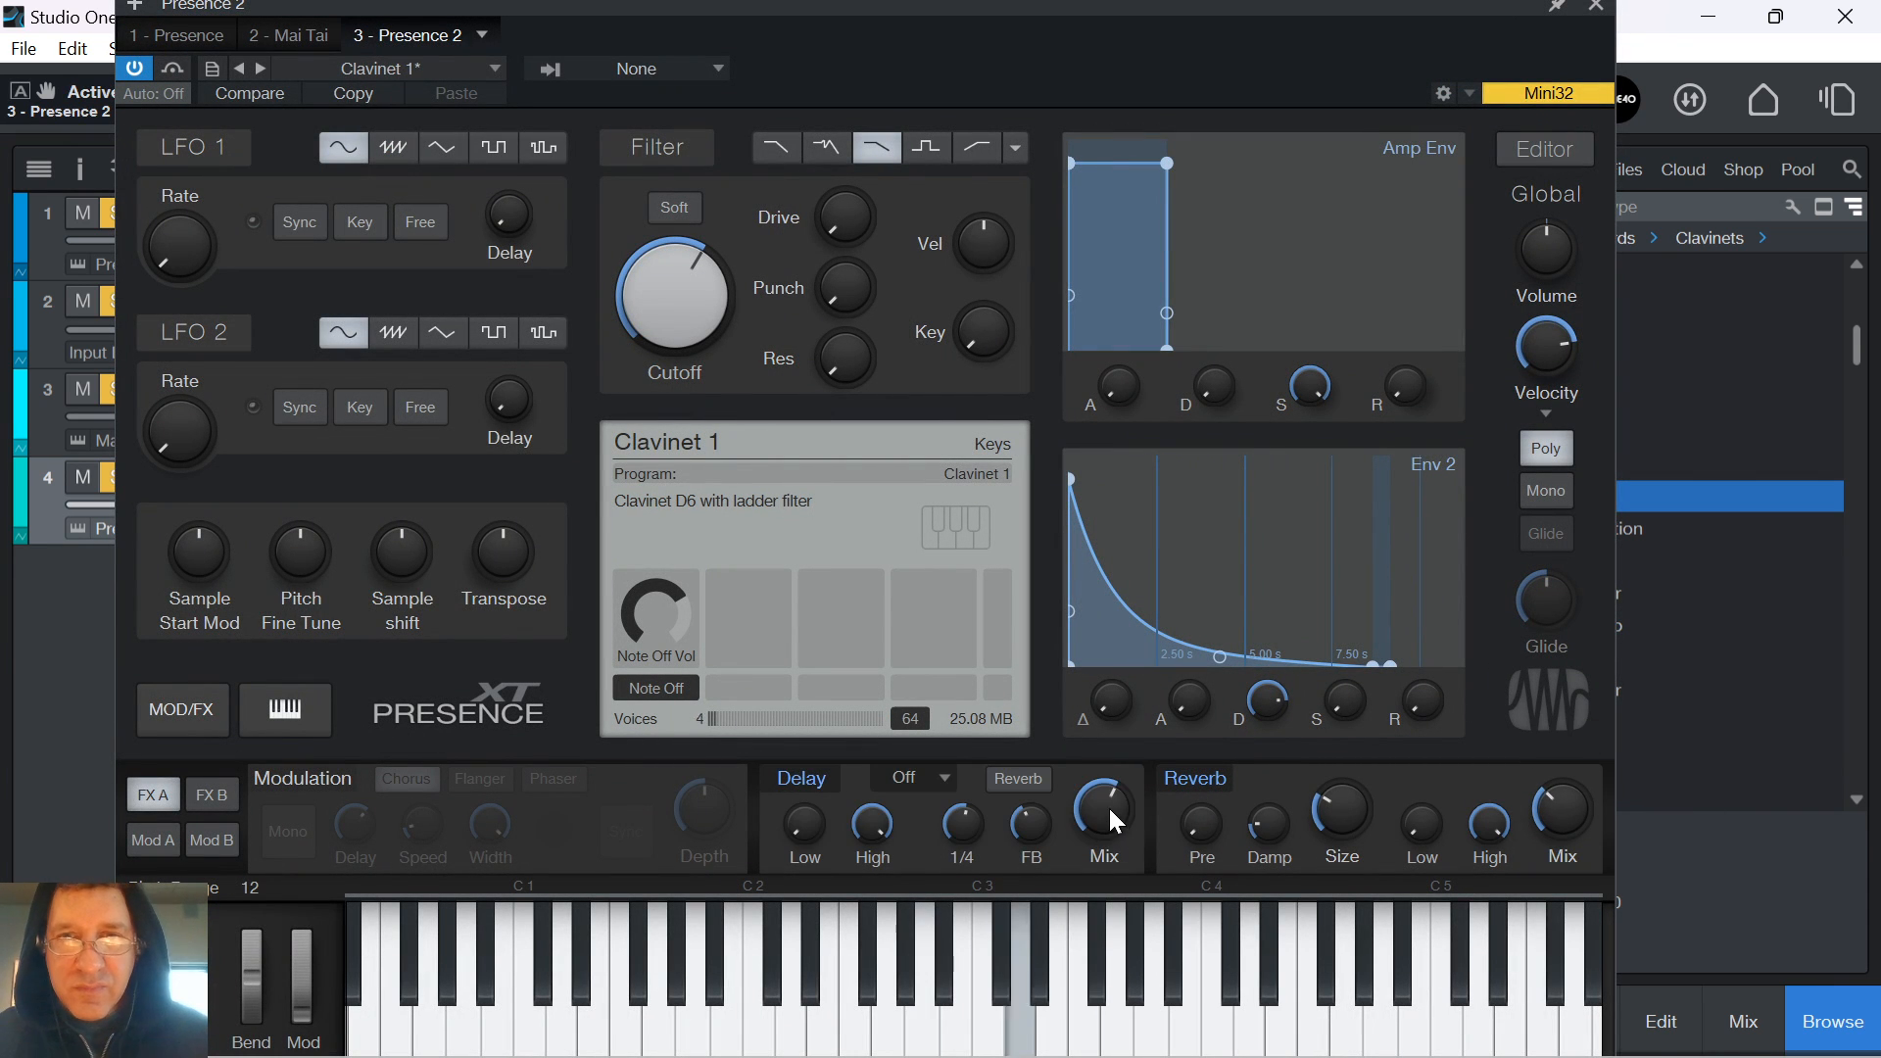
pyautogui.moveTo(1102, 805); pyautogui.dragTo(1104, 837)
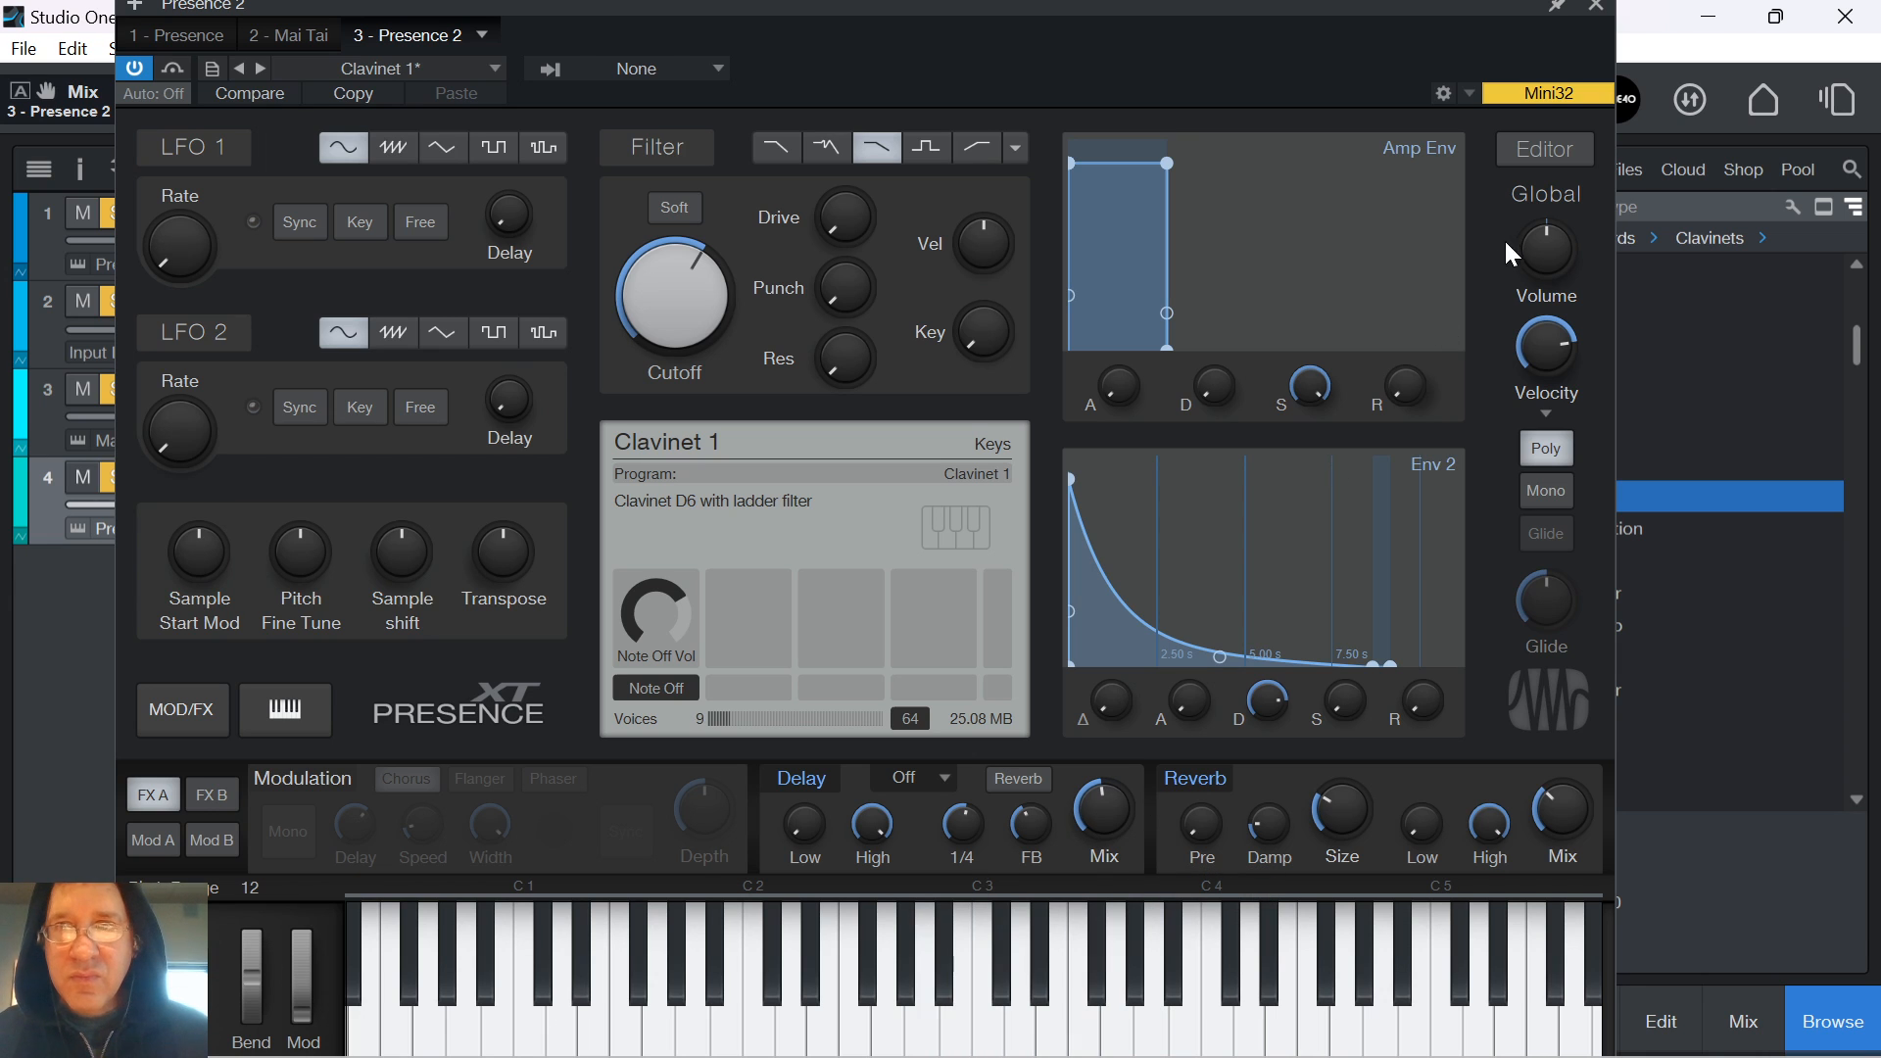
# Raise the Clavinet instrument's global volume slightly and enable Chorus modulation
pyautogui.moveTo(1521, 238); pyautogui.dragTo(1520, 161)
pyautogui.moveTo(1114, 809); pyautogui.dragTo(1115, 818)
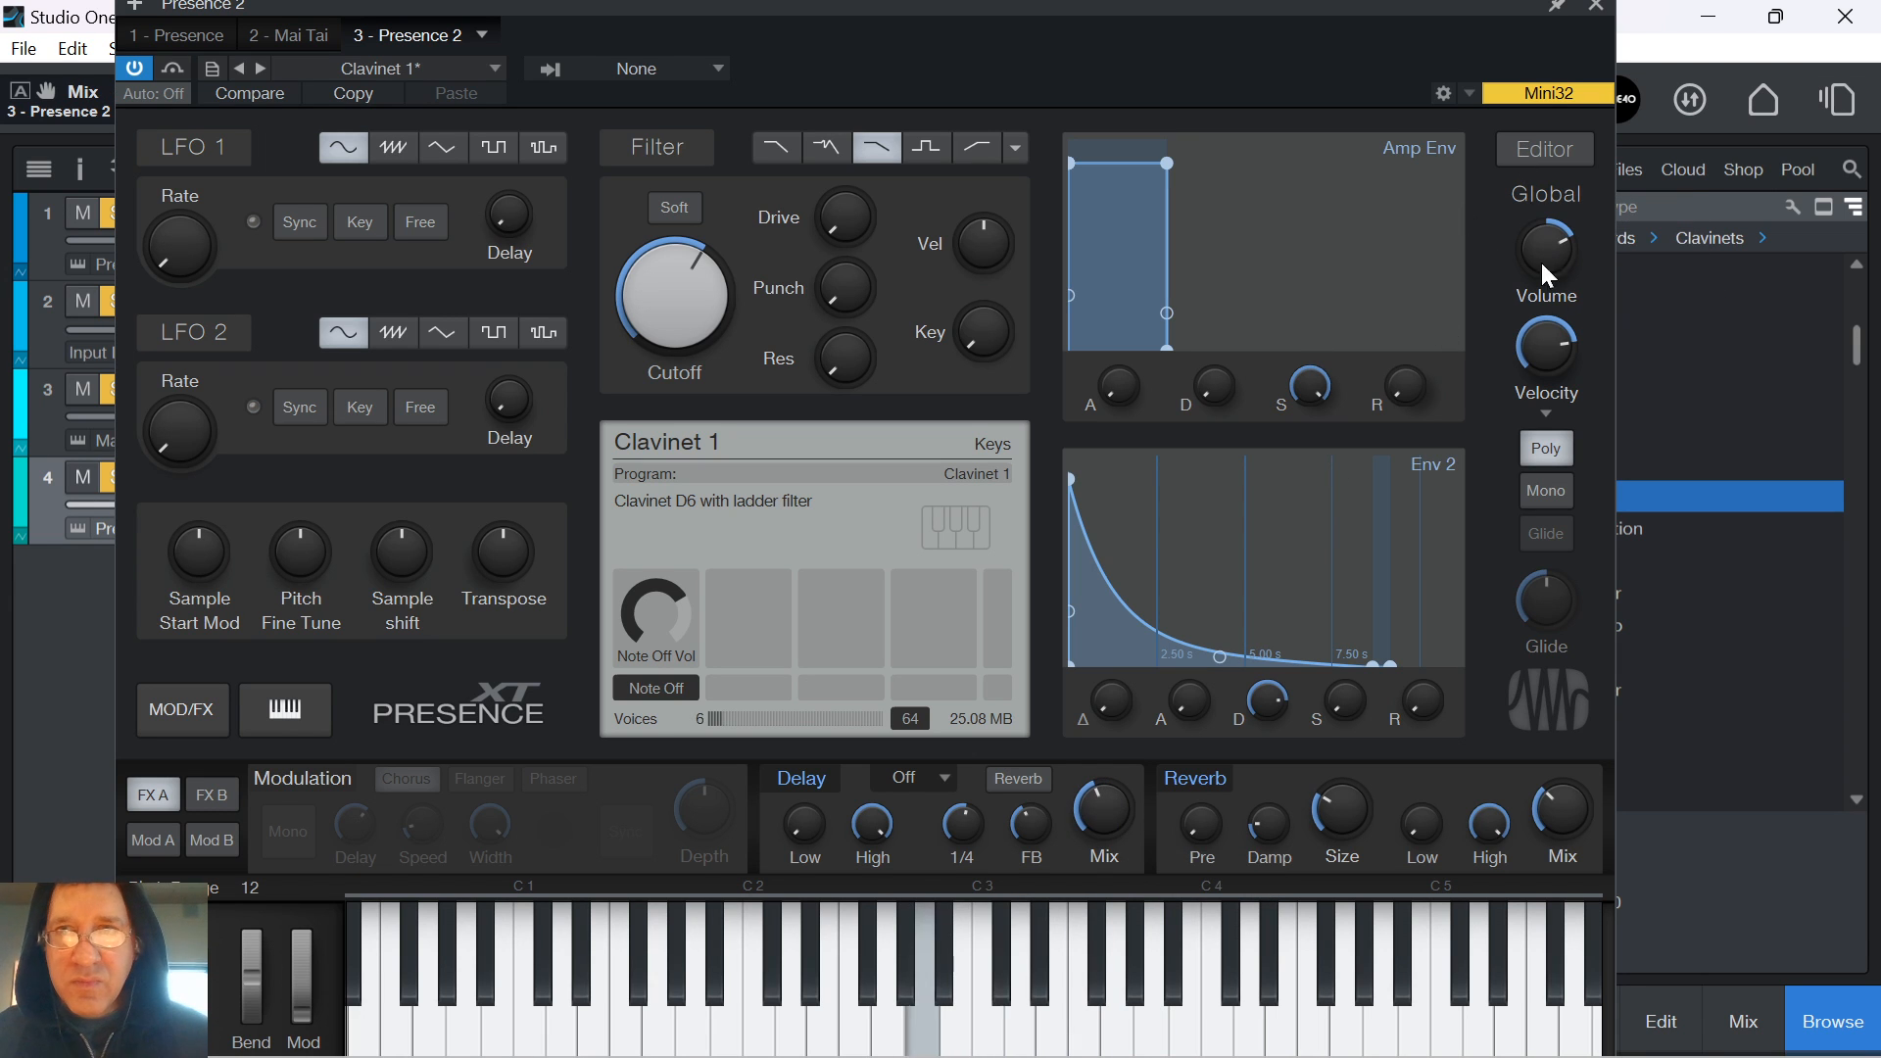
pyautogui.moveTo(1543, 250); pyautogui.dragTo(1544, 294)
pyautogui.click(348, 778)
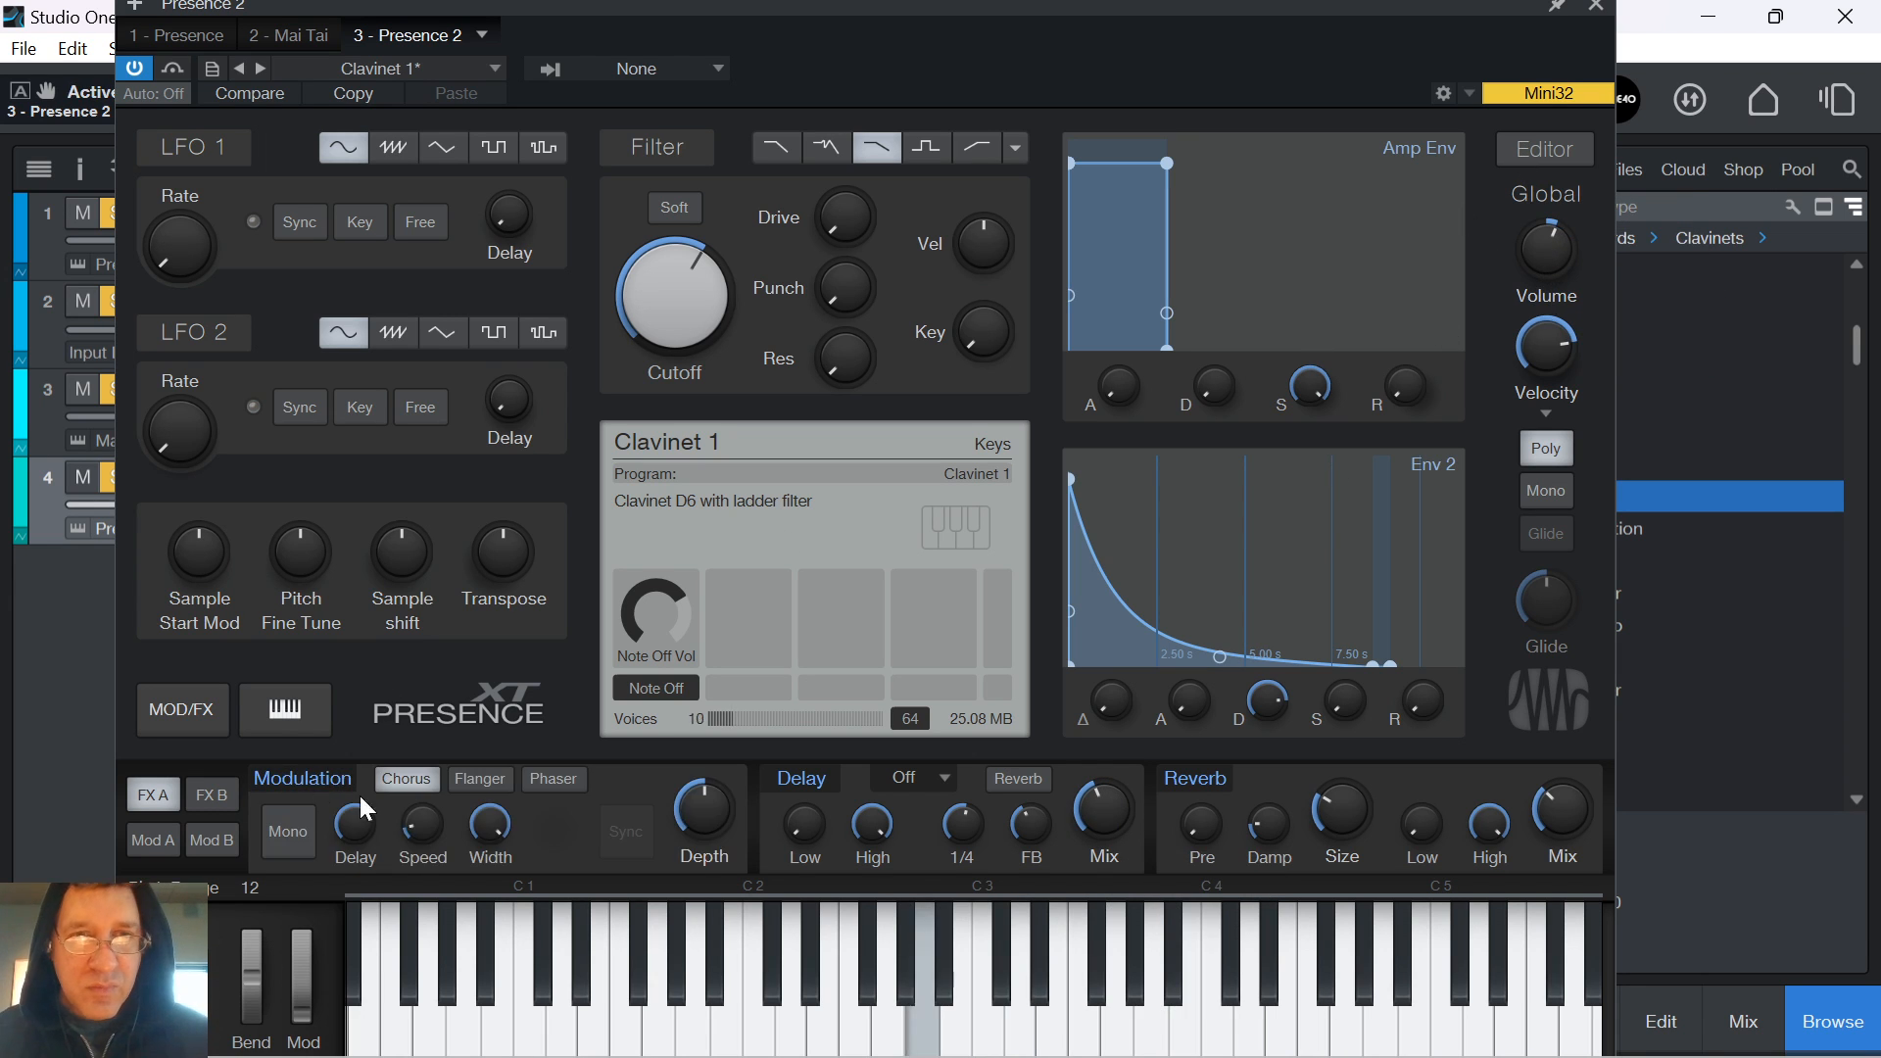
# Add Soft Tube2 distortion with high drive to the Clavinet and lower its master gain to -4.9 dB
pyautogui.click(192, 793)
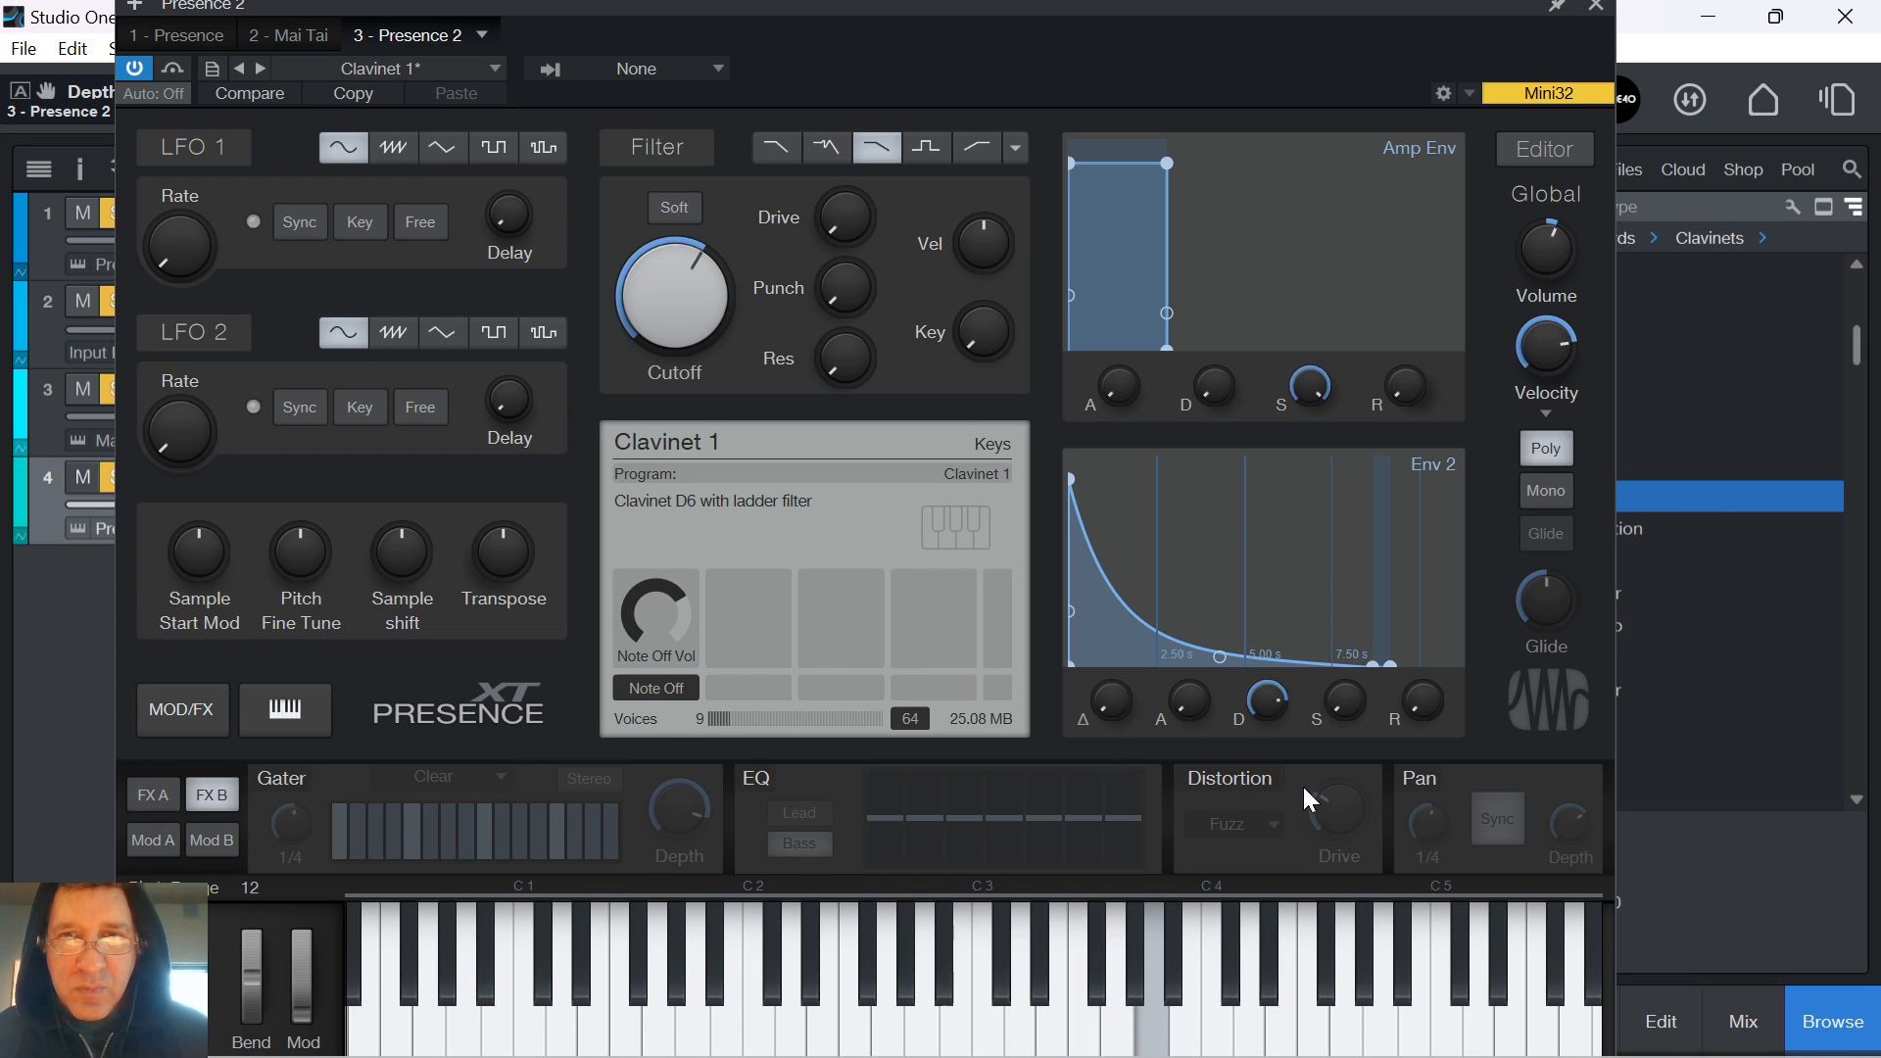
pyautogui.click(1240, 782)
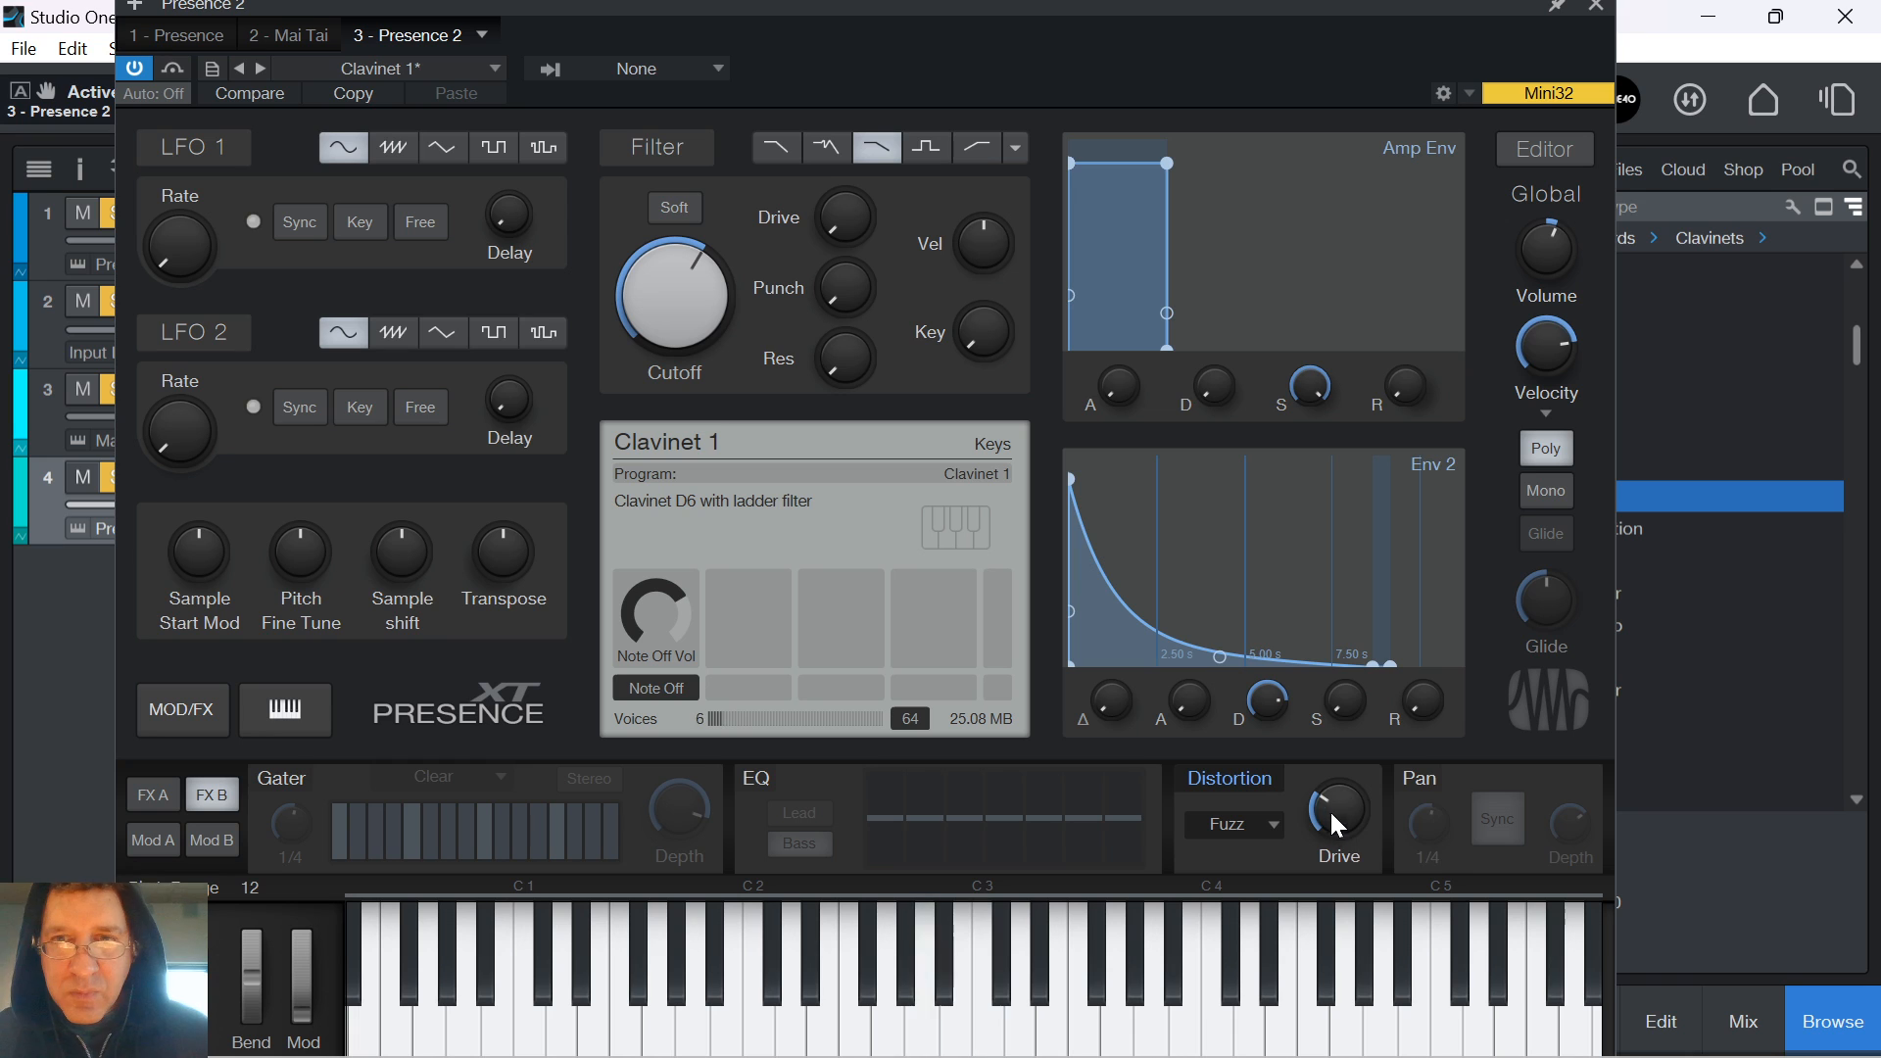
pyautogui.moveTo(1333, 810); pyautogui.dragTo(1333, 613)
pyautogui.click(1257, 818)
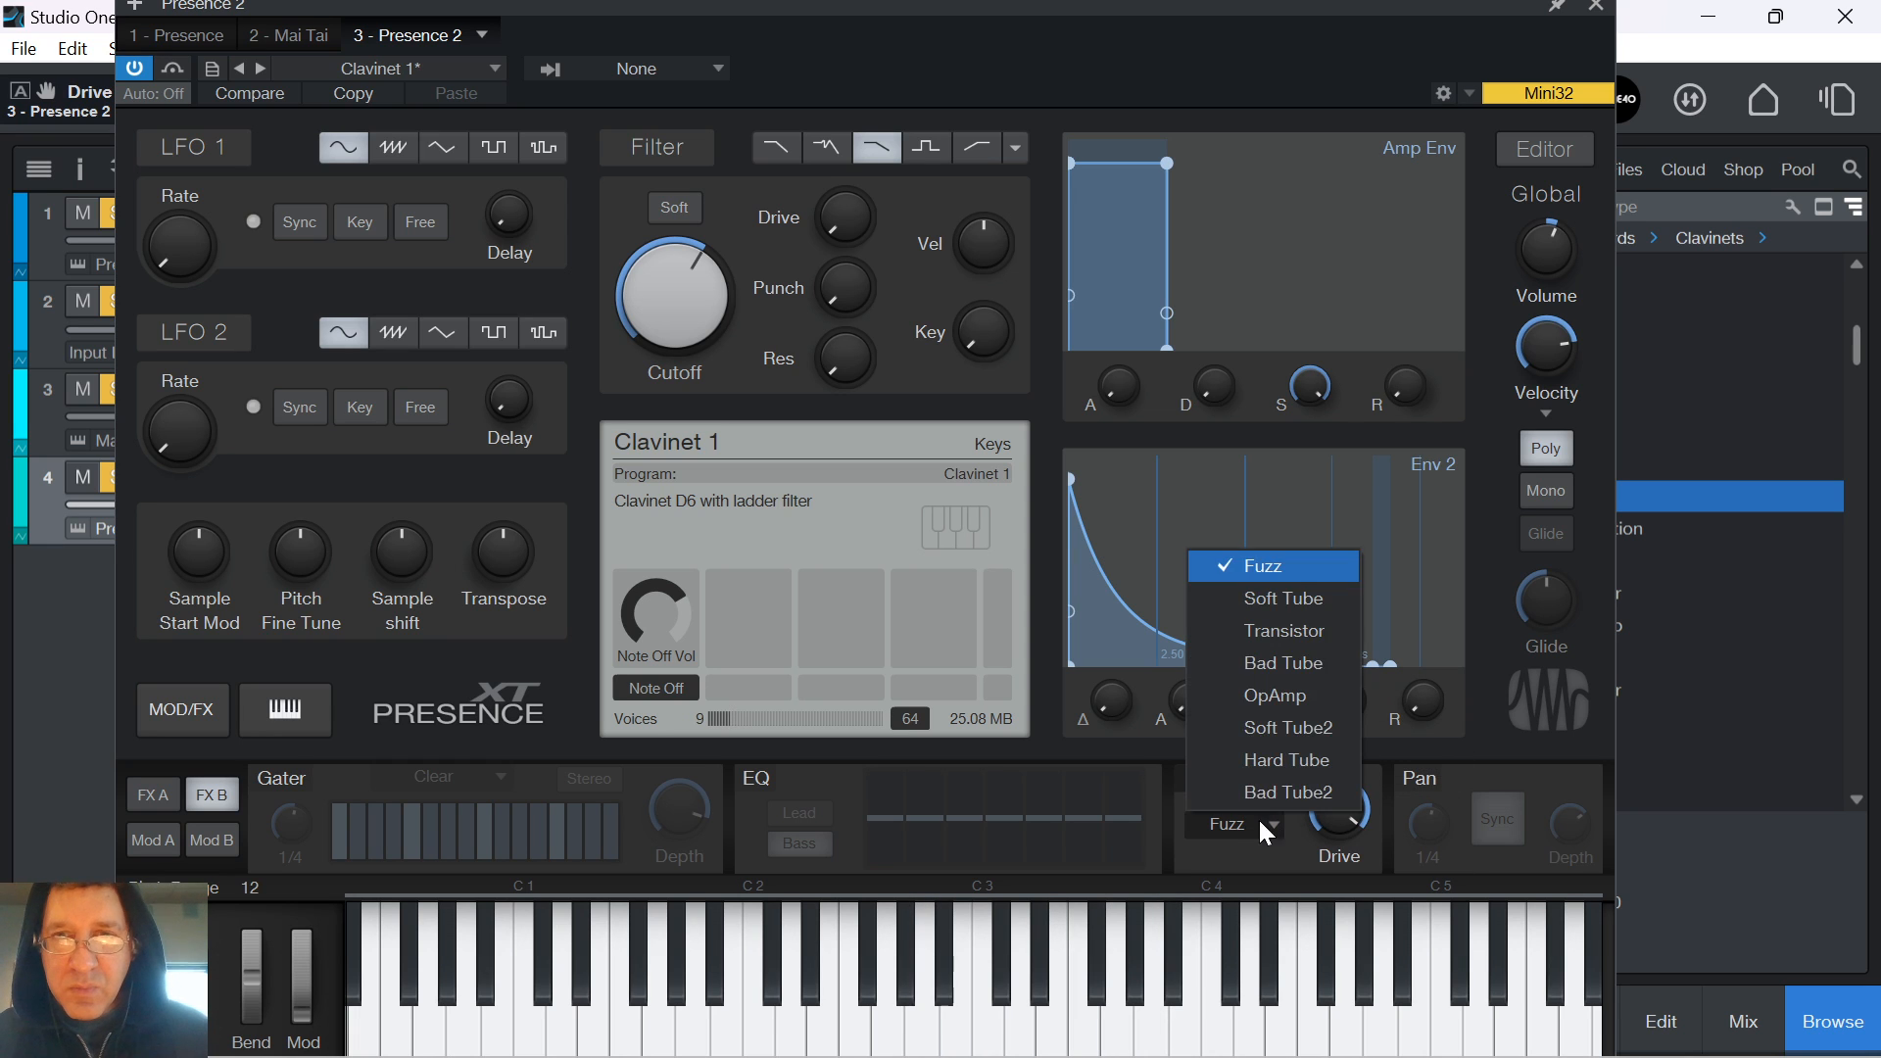
pyautogui.click(1300, 729)
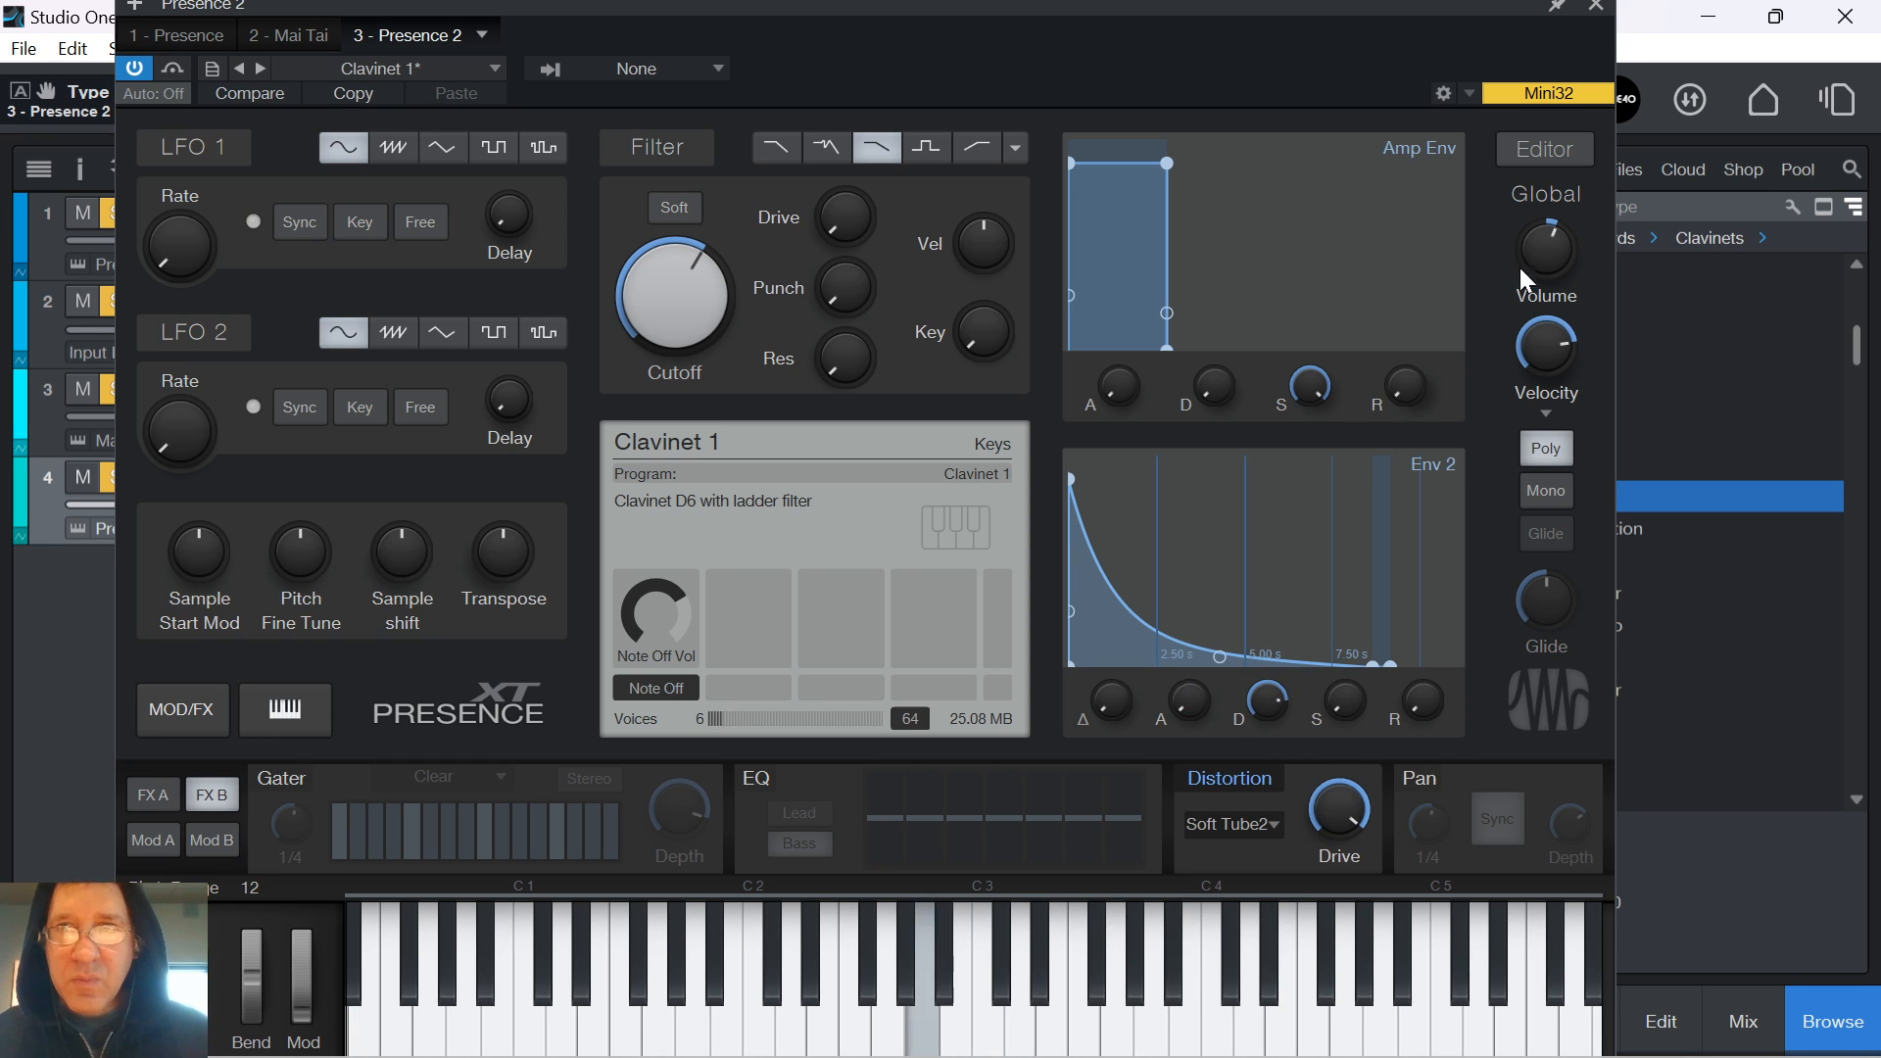
pyautogui.moveTo(1538, 275); pyautogui.dragTo(1539, 317)
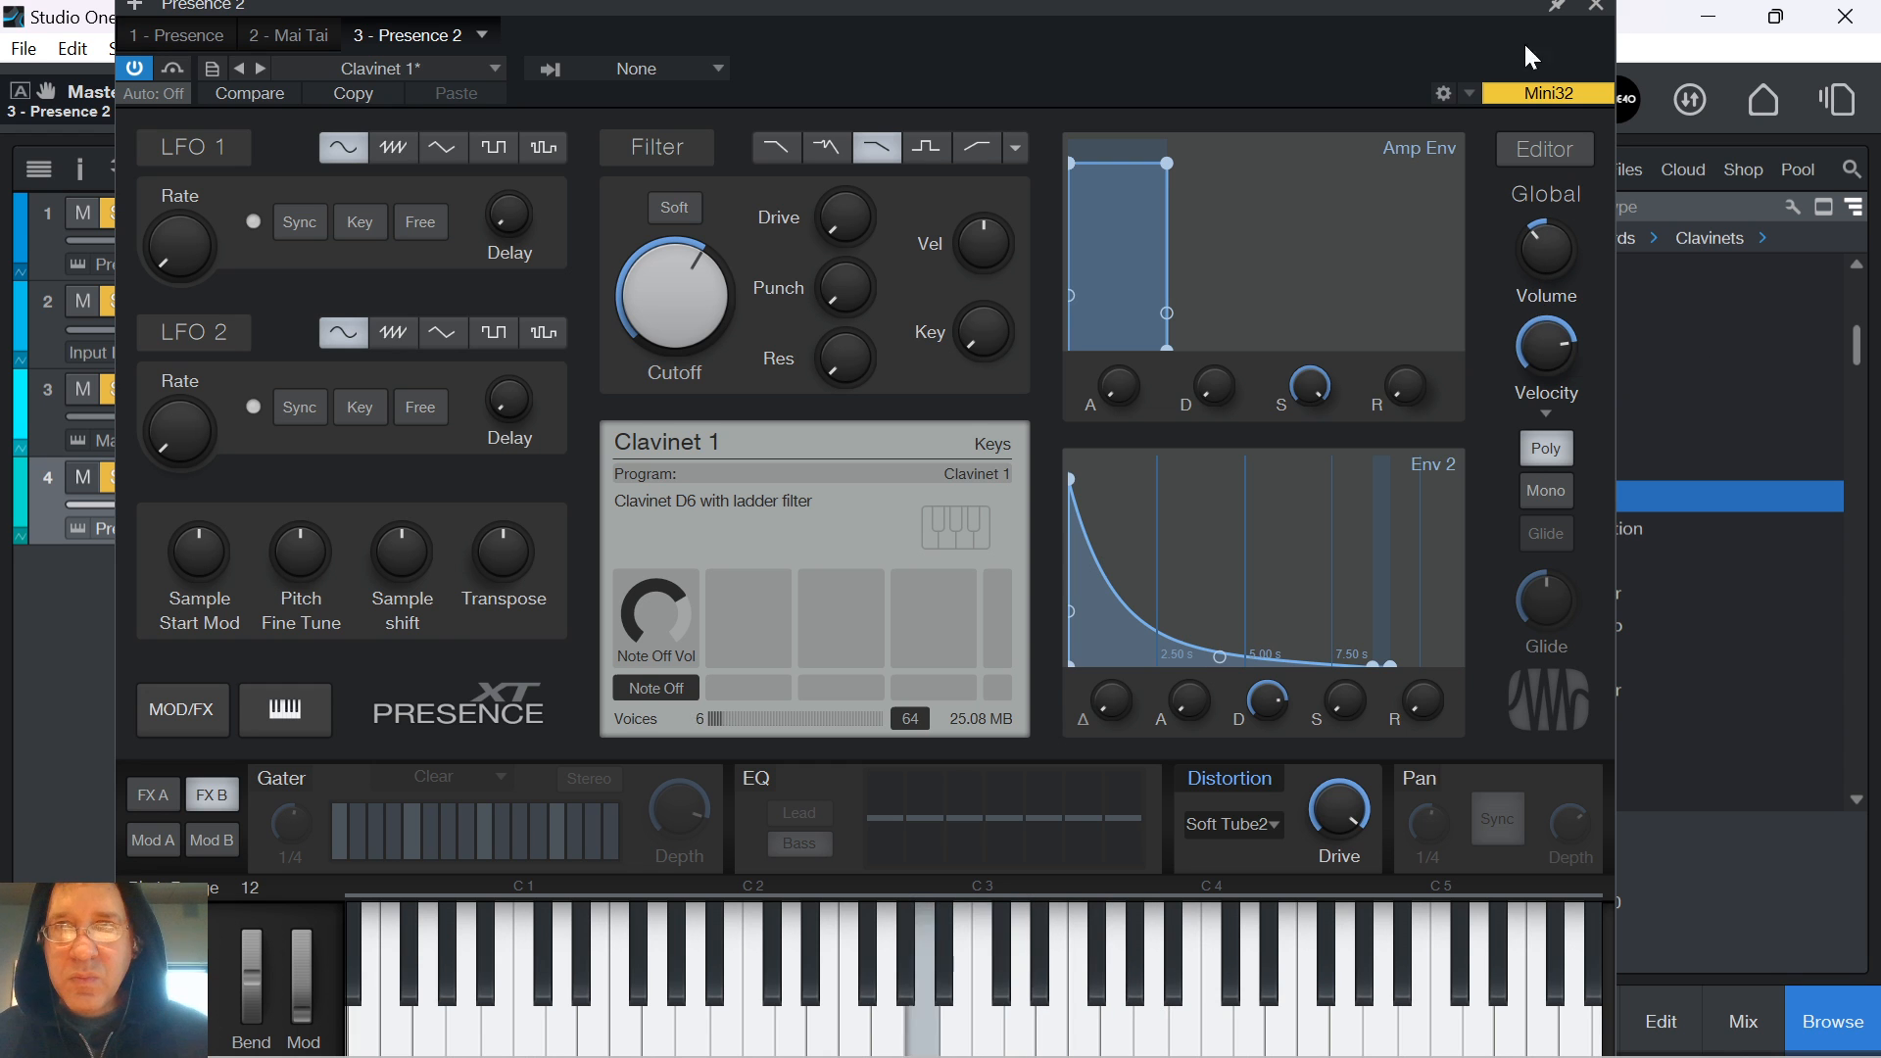
pyautogui.click(1596, 5)
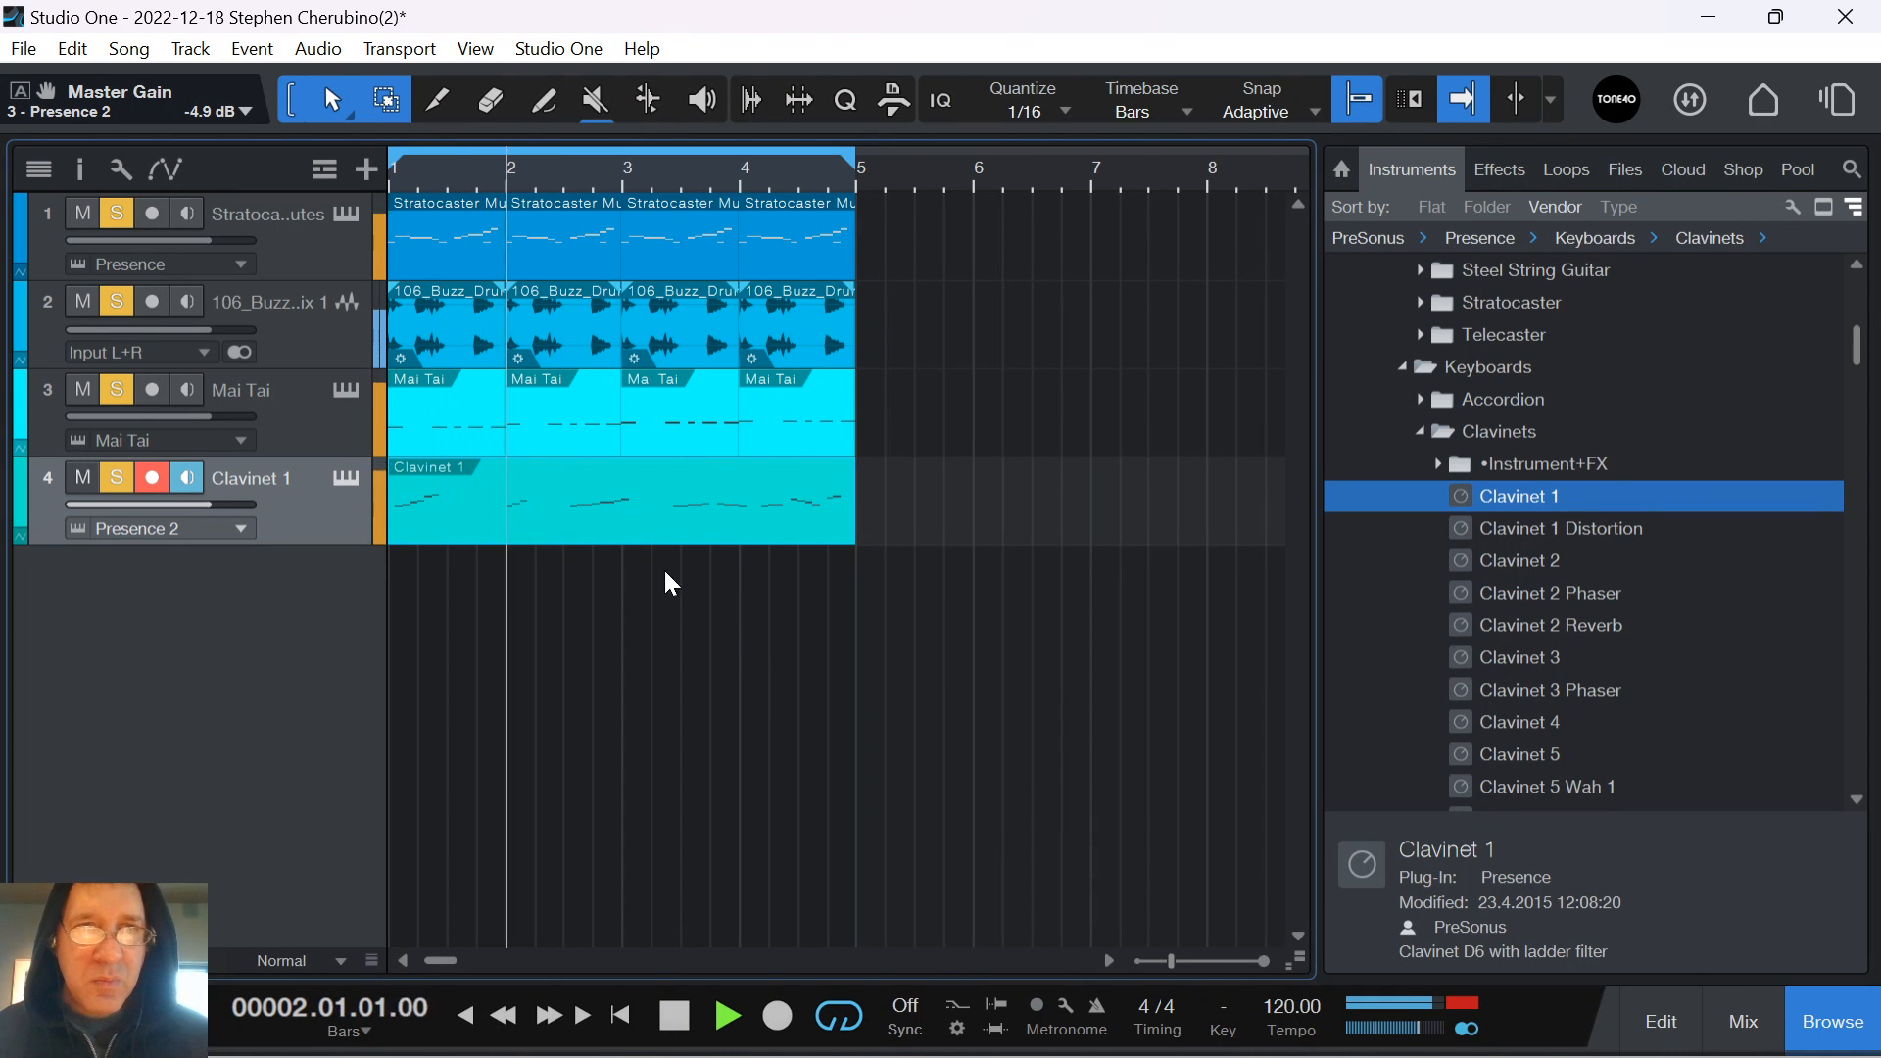
# Set the amount of the Mai Tai bass's ENV 2 modulation of Filter - Cutoff to 16.8 %
pyautogui.click(346, 390)
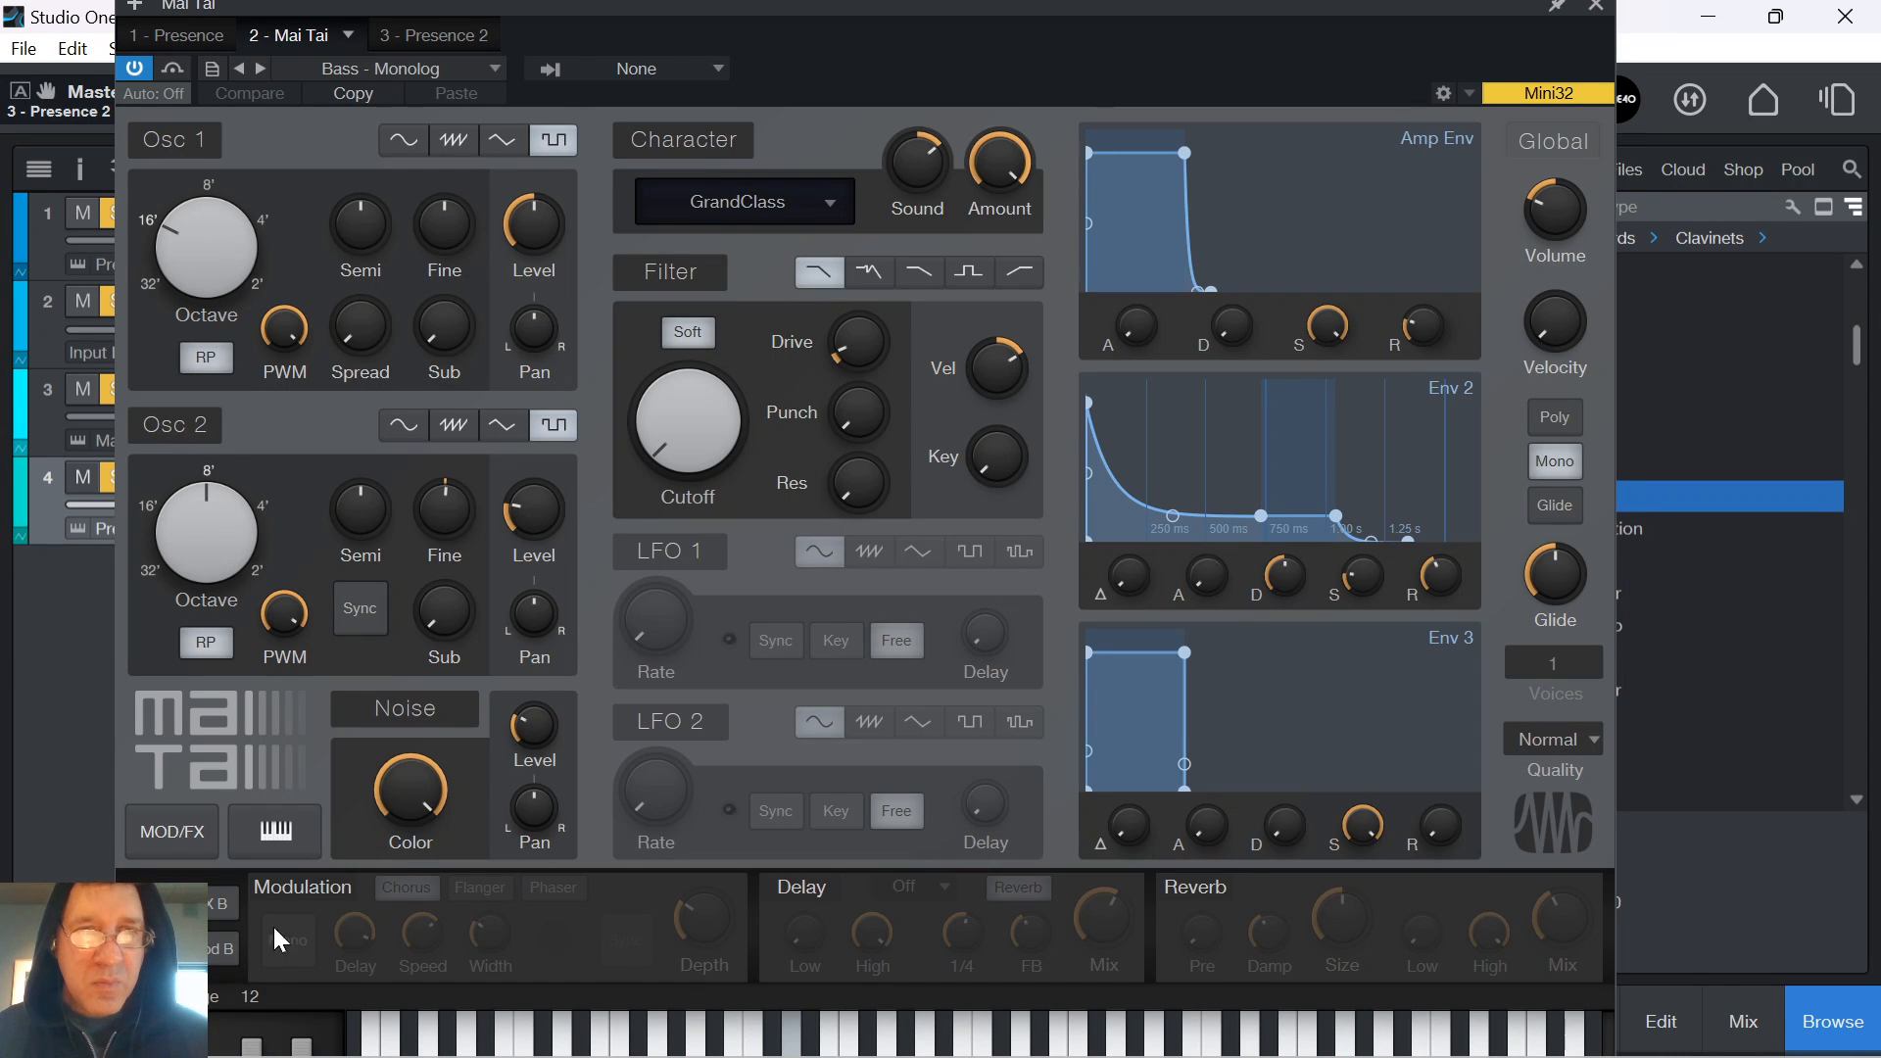
pyautogui.click(171, 831)
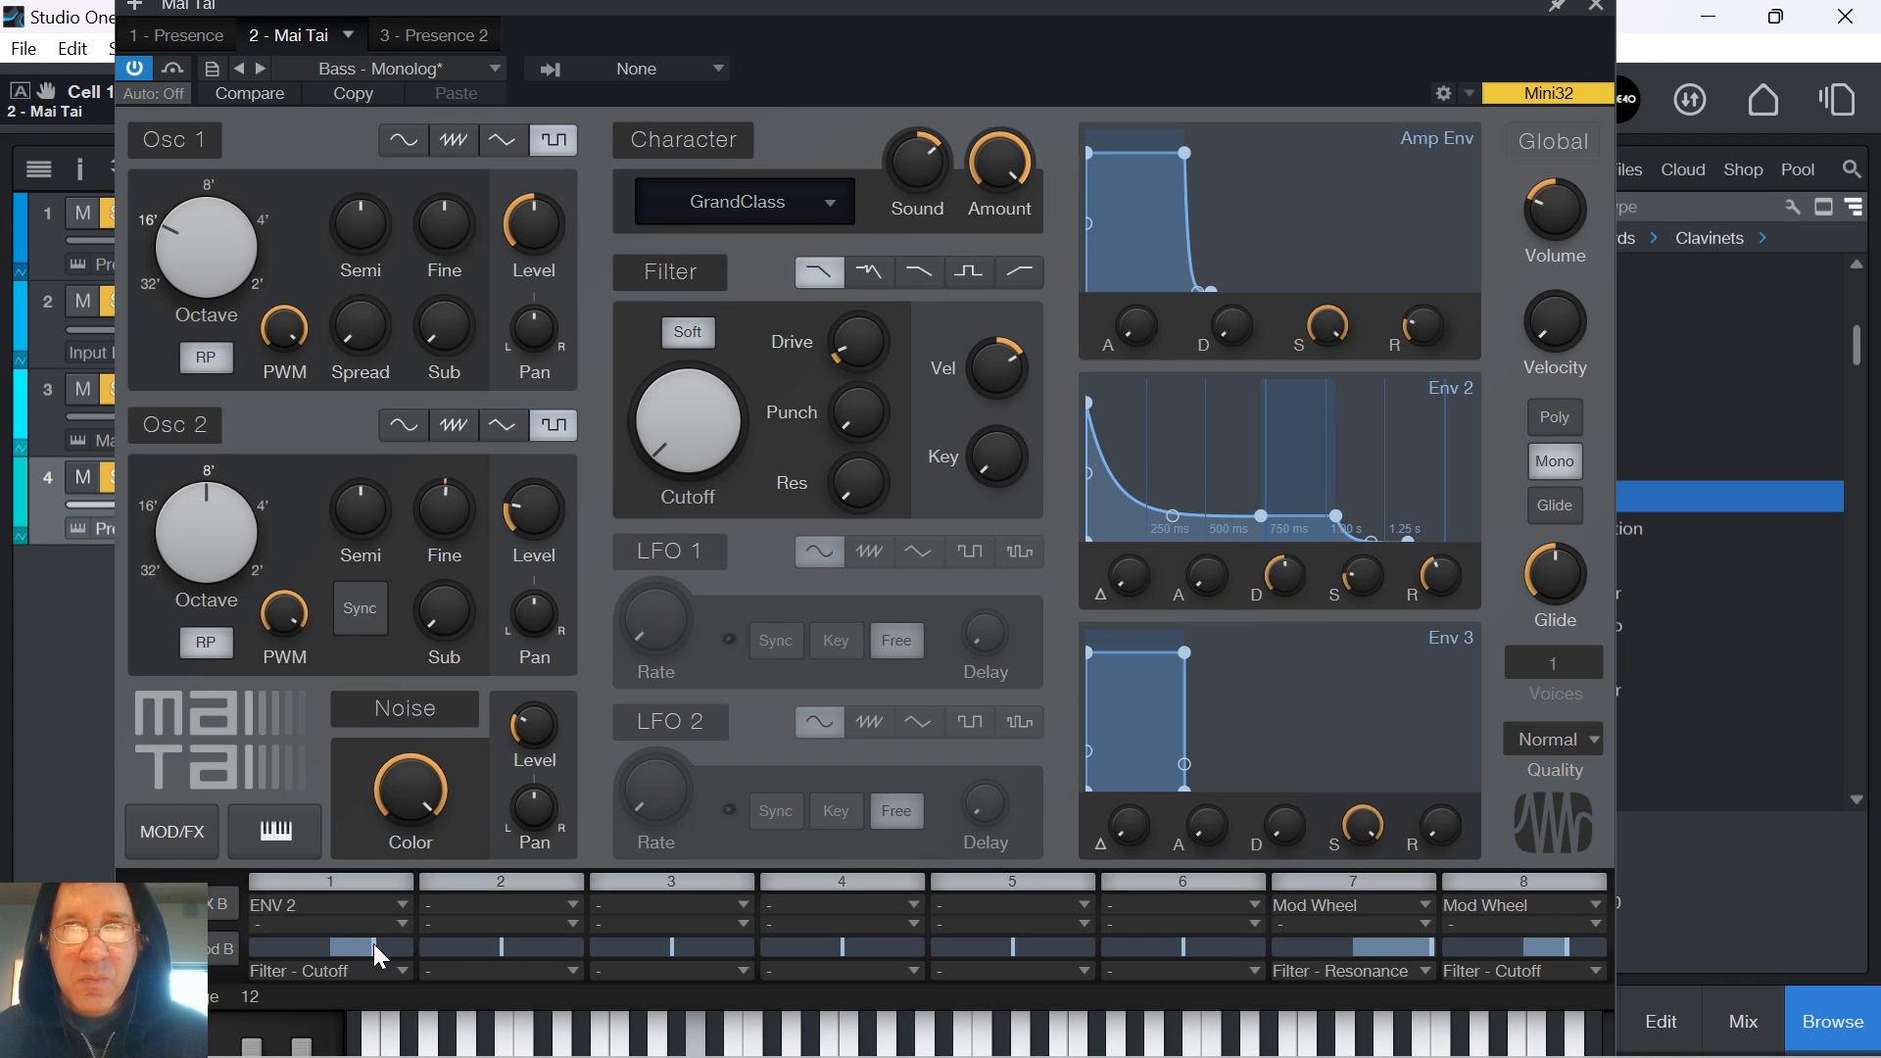
pyautogui.click(1595, 9)
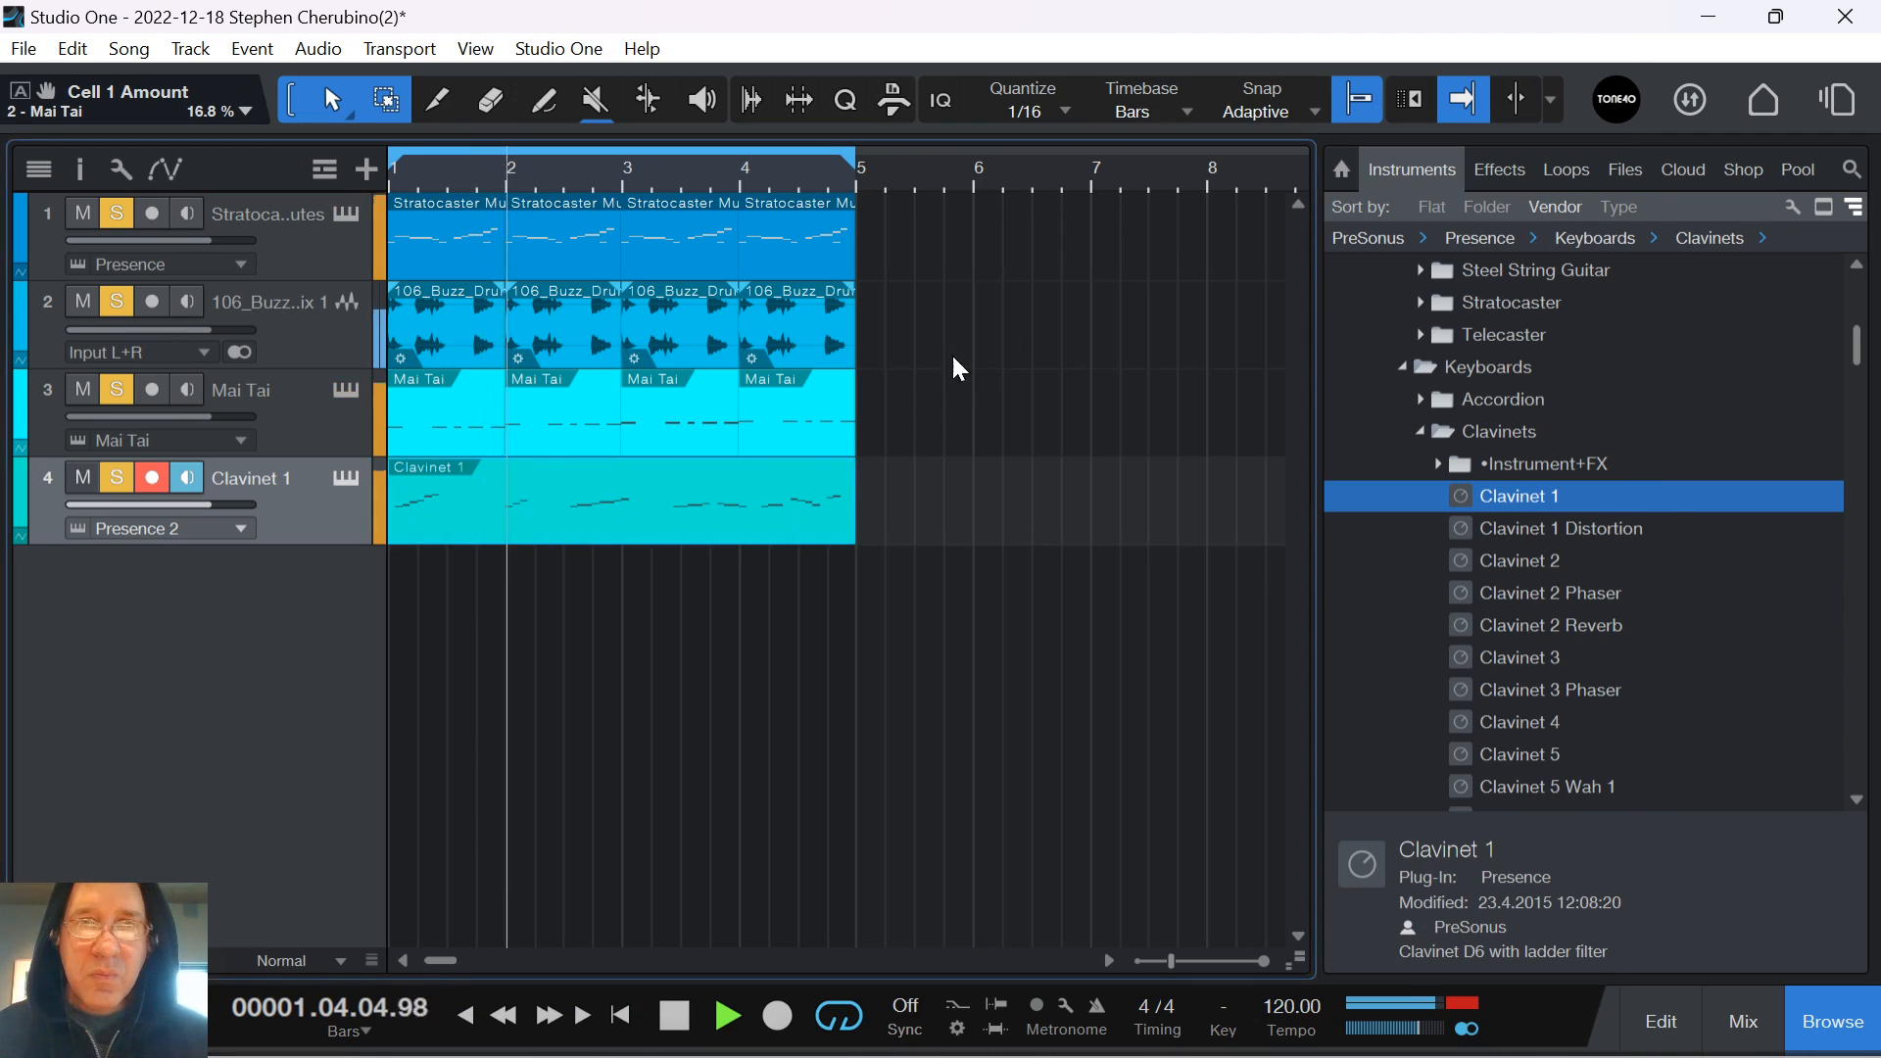
# Check the Stratocaster Mutes instrument's settings, close it, and stop the loop after listening
pyautogui.click(340, 220)
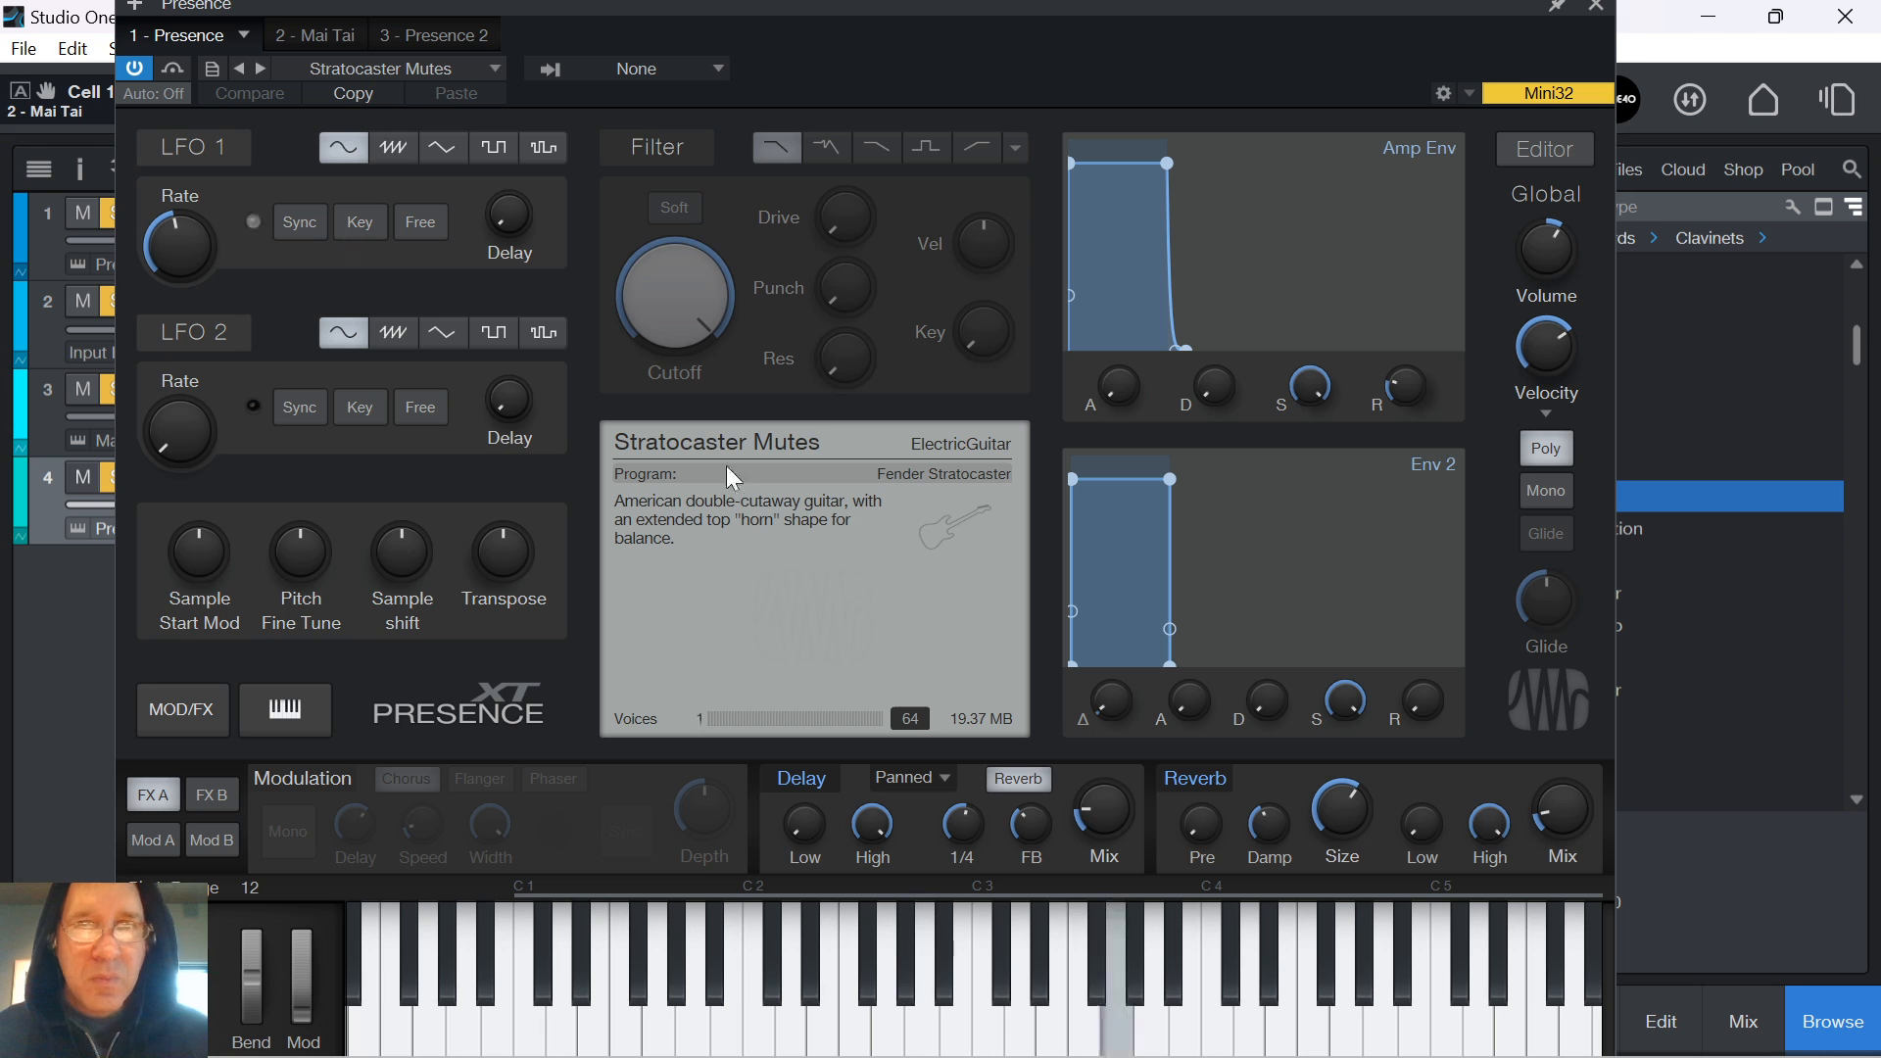
pyautogui.click(1595, 6)
pyautogui.press('space')
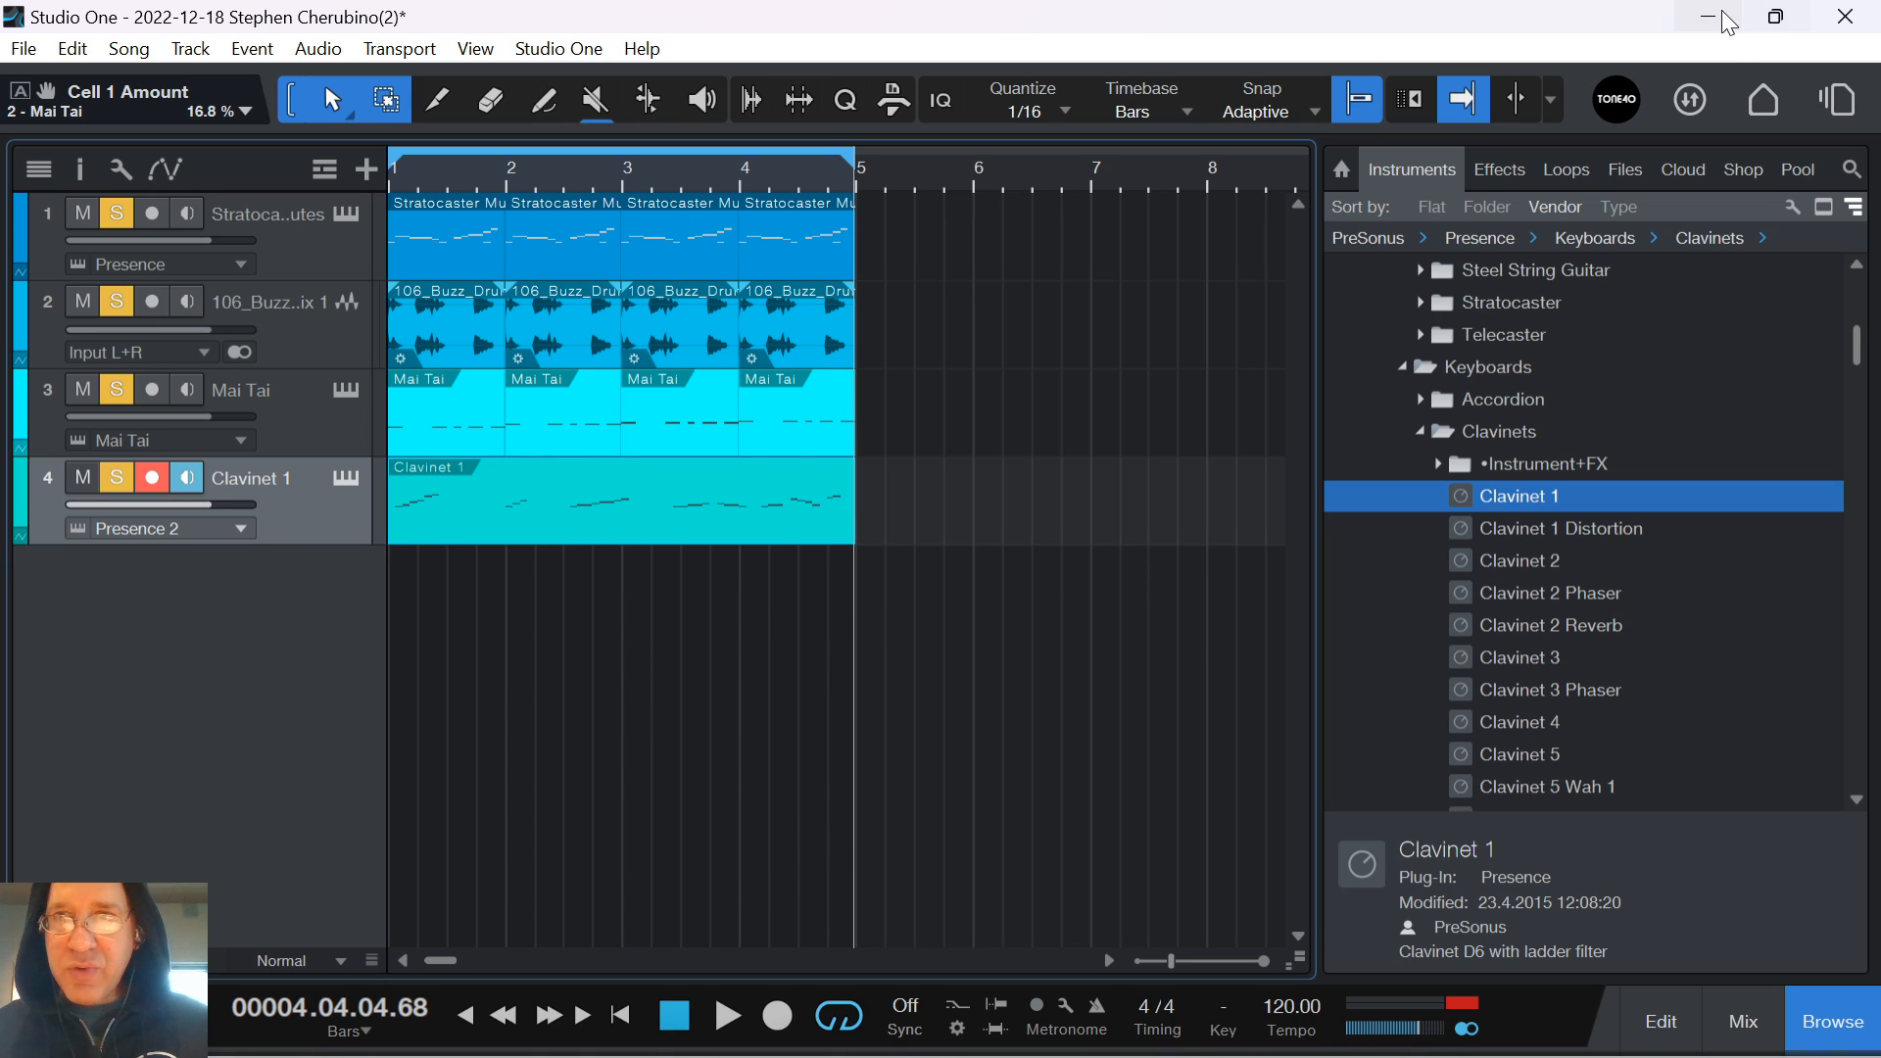
pyautogui.moveTo(934, 1054)
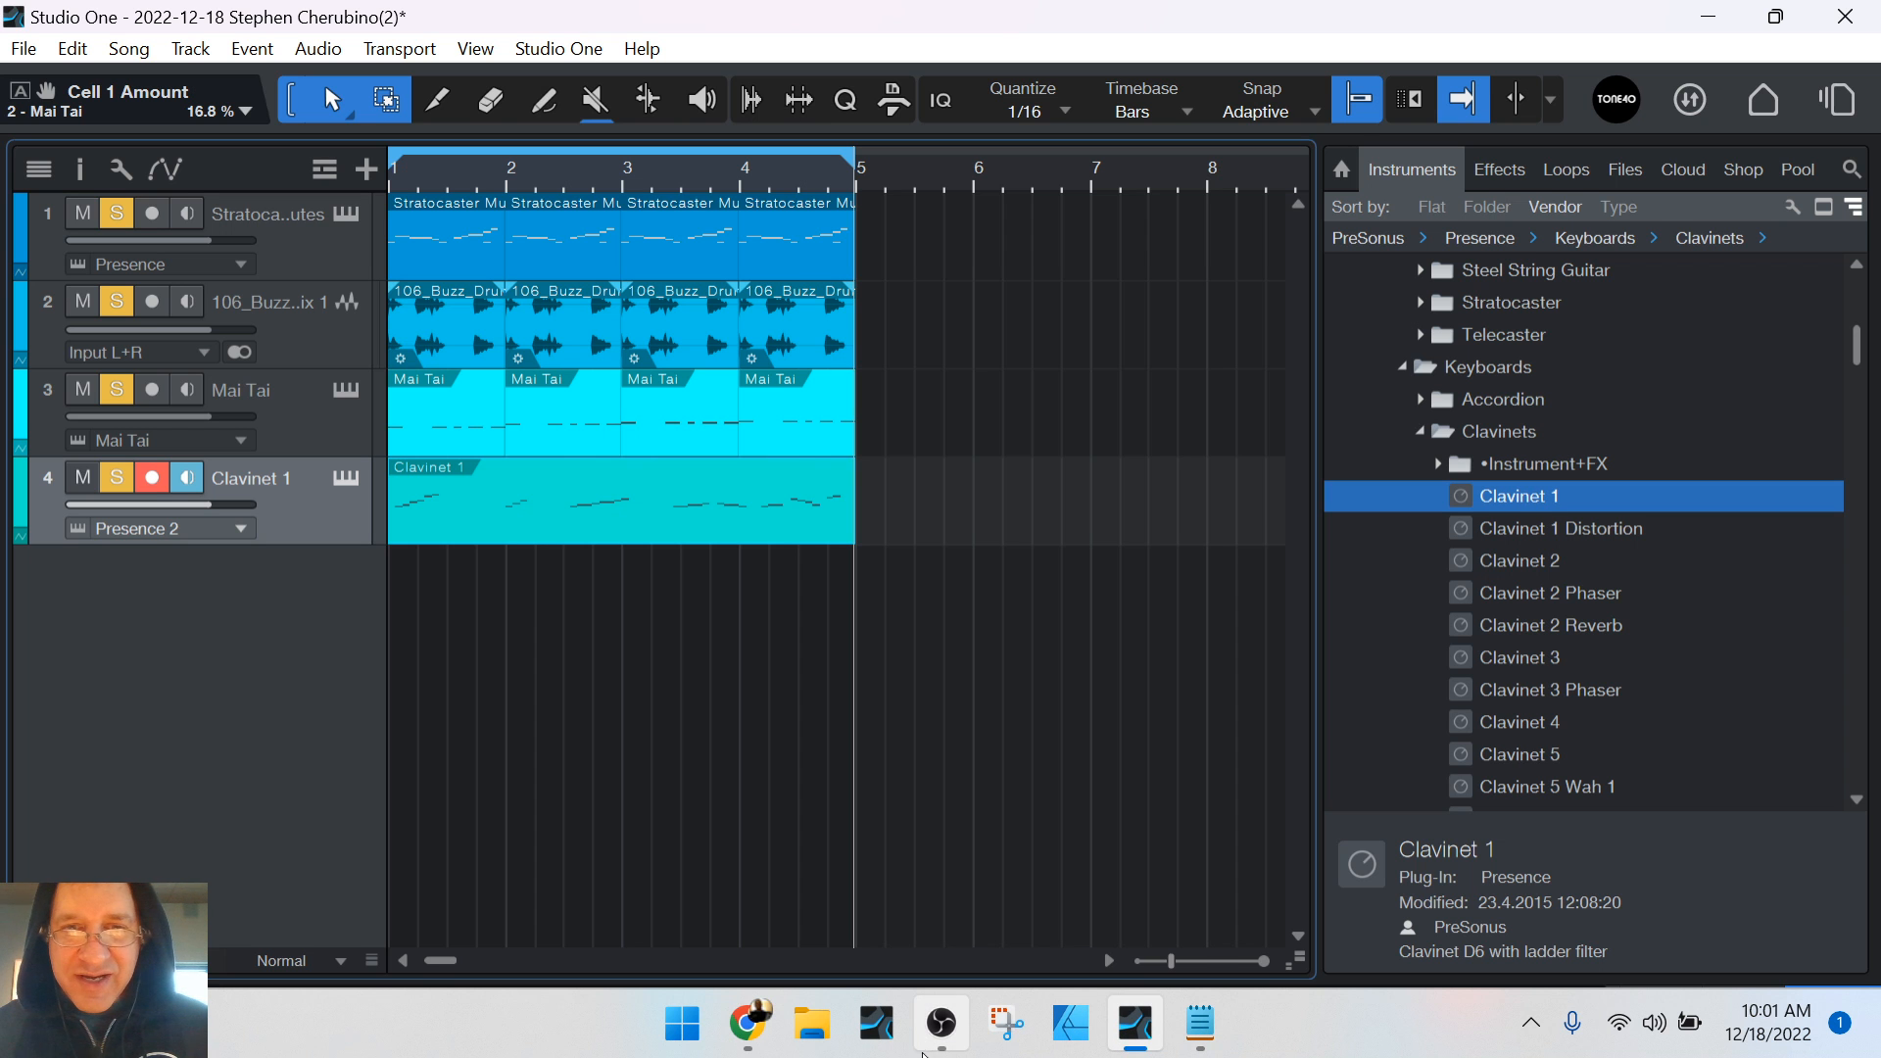
pyautogui.click(938, 877)
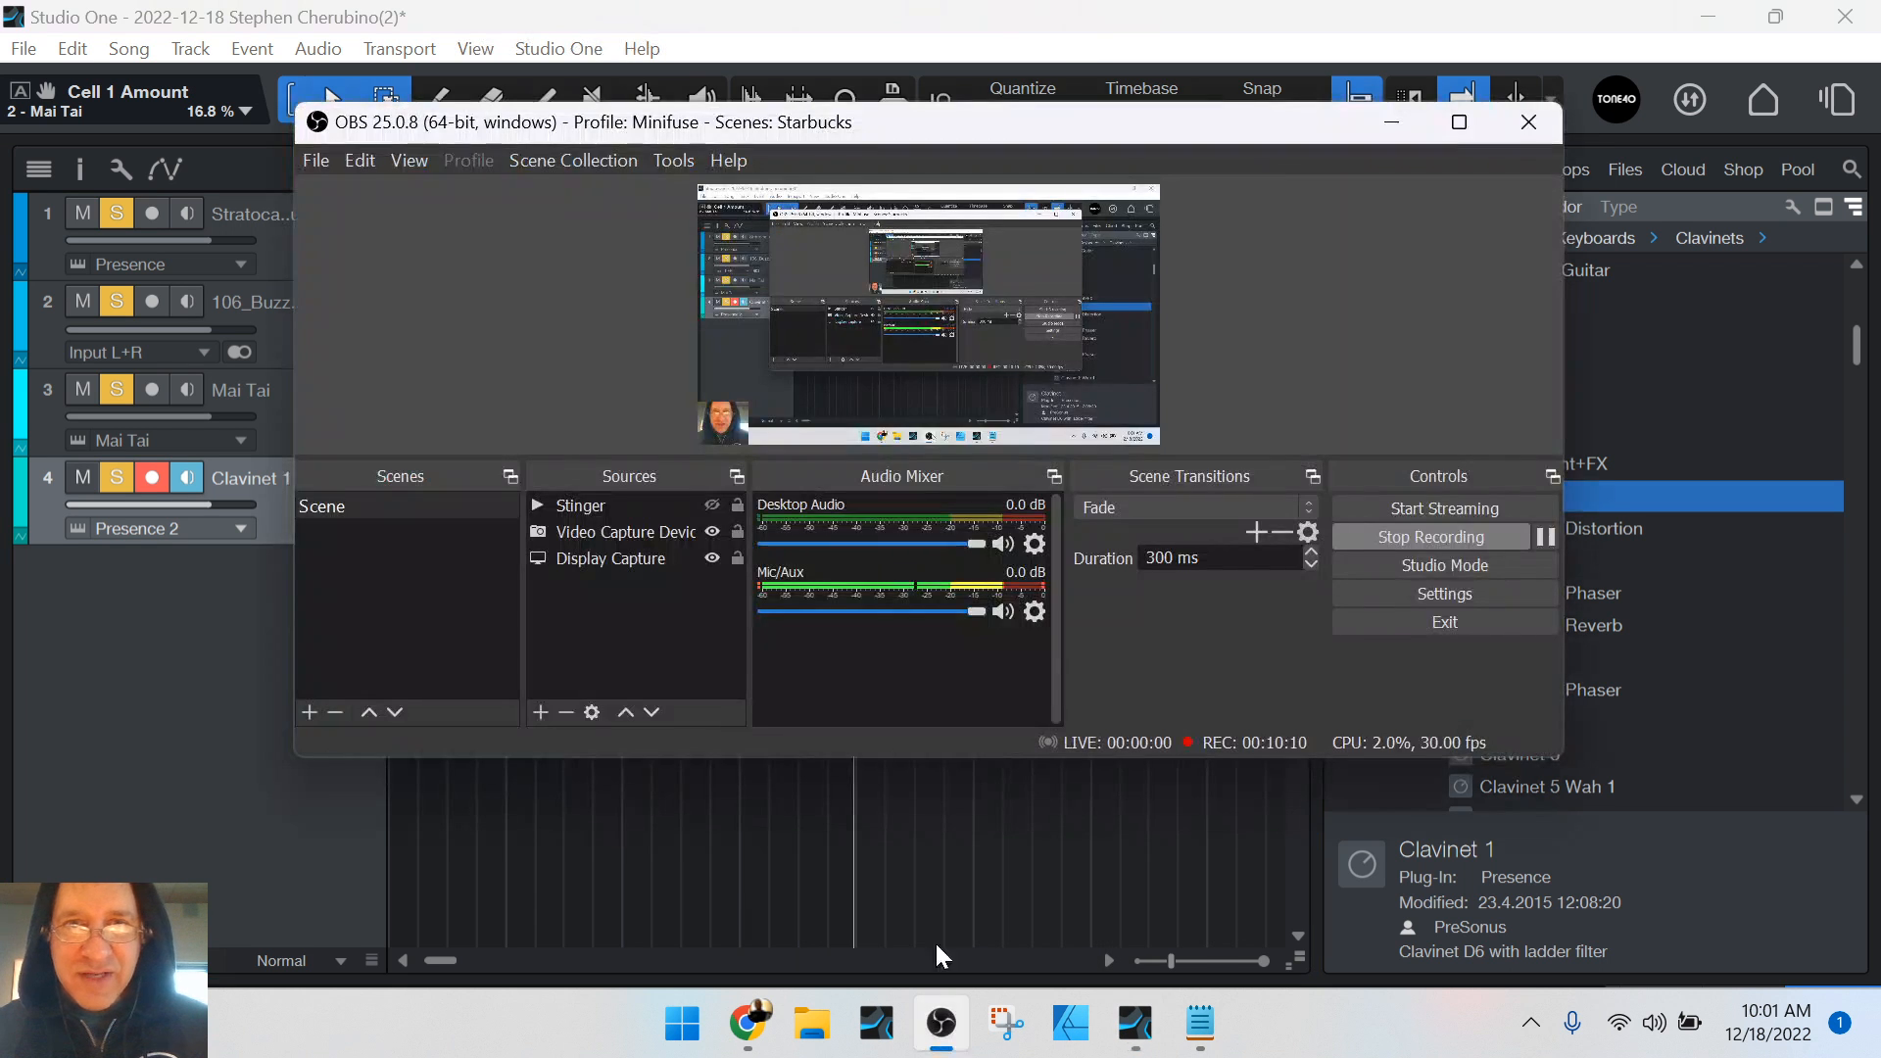